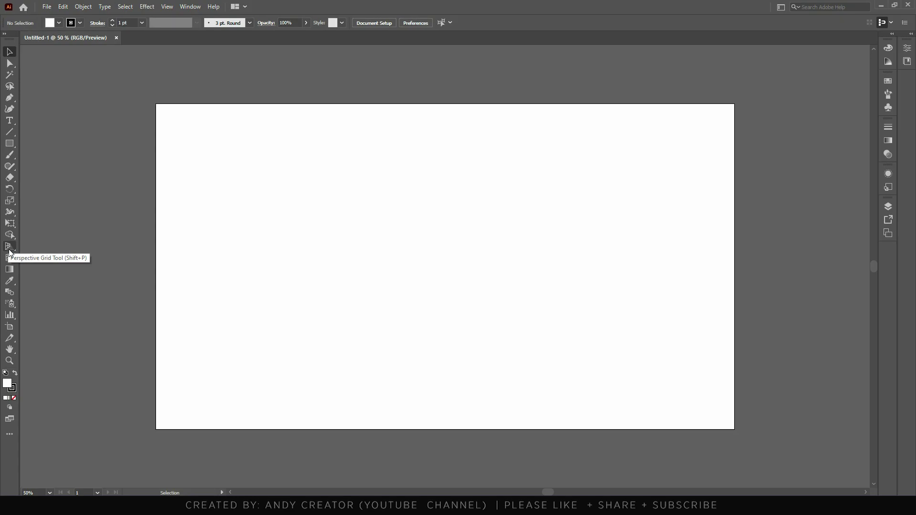
Display the two-point perspective grid on the blank artboard with the Perspective Grid tool
{"action": "left_click", "coordinate": [9, 248]}
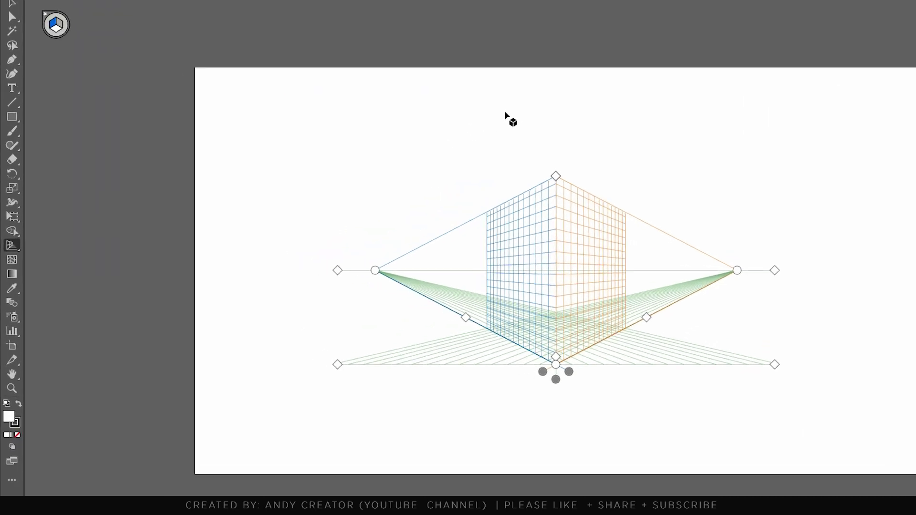
{"action": "left_click", "coordinate": [22, 241]}
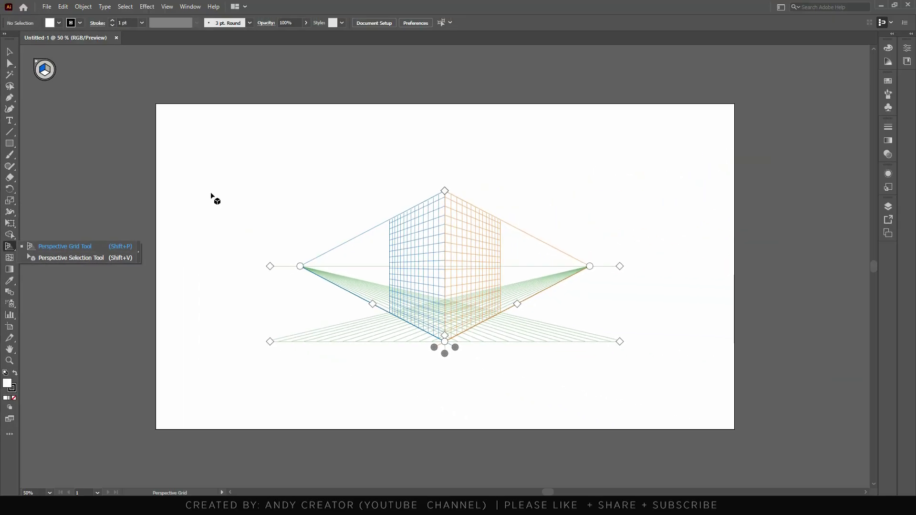
{"action": "left_click", "coordinate": [207, 189]}
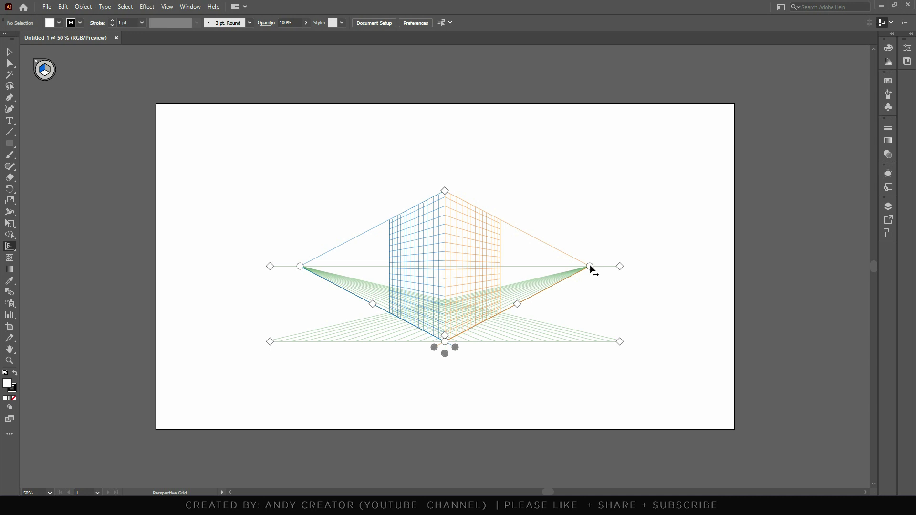
Try moving the right vanishing point farther out along the horizon line, and undo the move
{"action": "left_click_drag", "start_coordinate": [590, 266], "coordinate": [664, 266]}
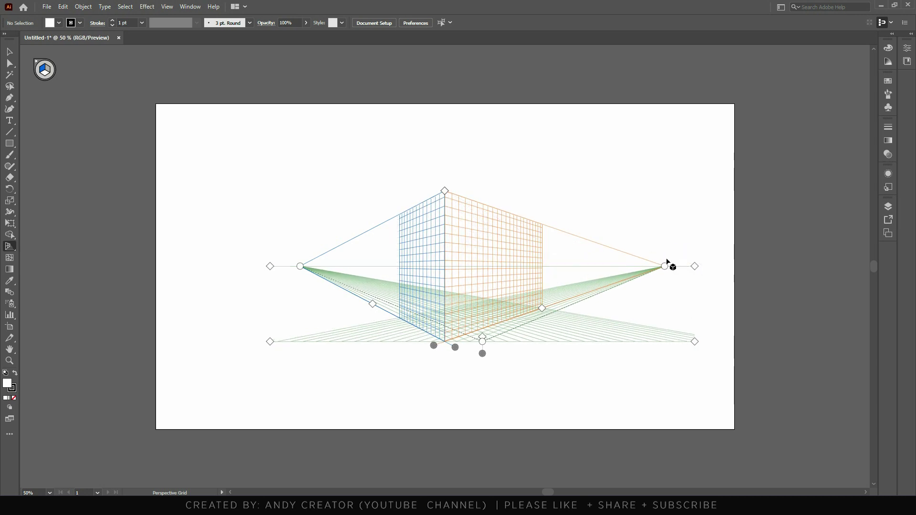
{"action": "key", "text": "ctrl"}
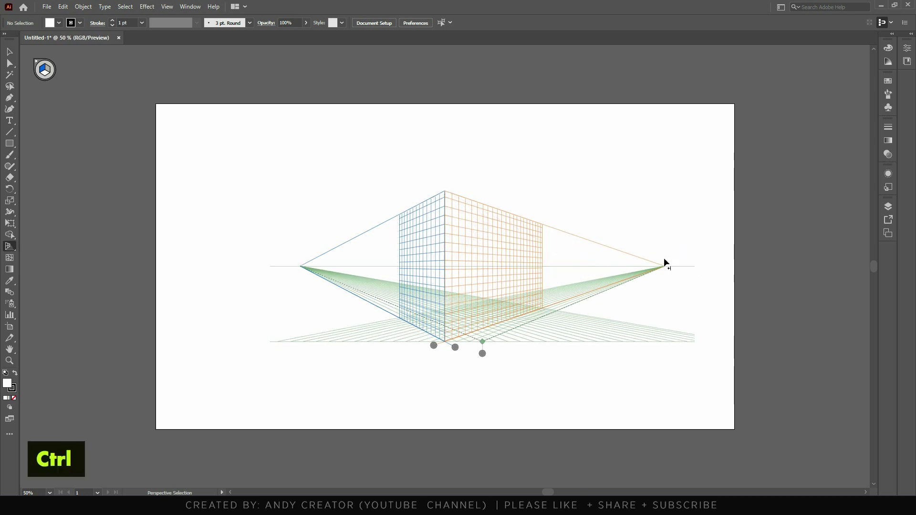
{"action": "key", "text": "ctrl+z"}
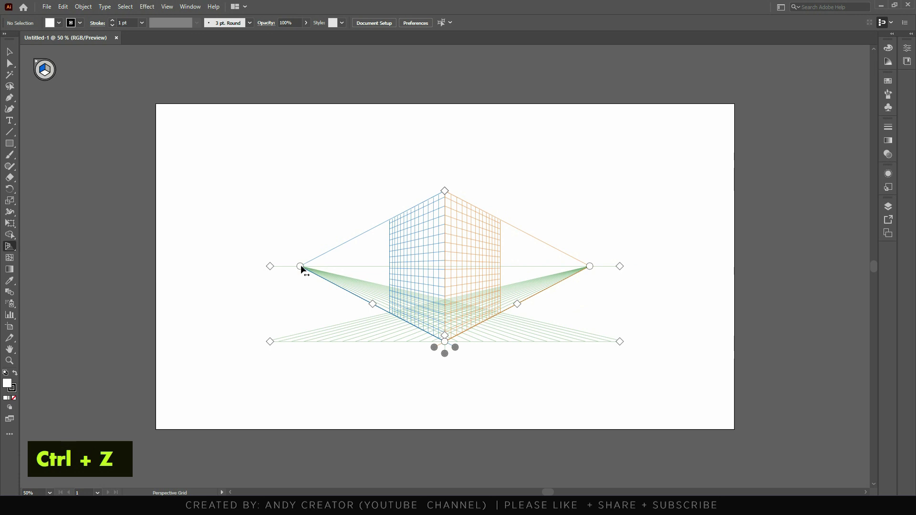
Try spreading the left and right vanishing points farther apart, and undo both moves
{"action": "left_click_drag", "start_coordinate": [300, 266], "coordinate": [225, 267]}
{"action": "left_click_drag", "start_coordinate": [591, 266], "coordinate": [672, 266]}
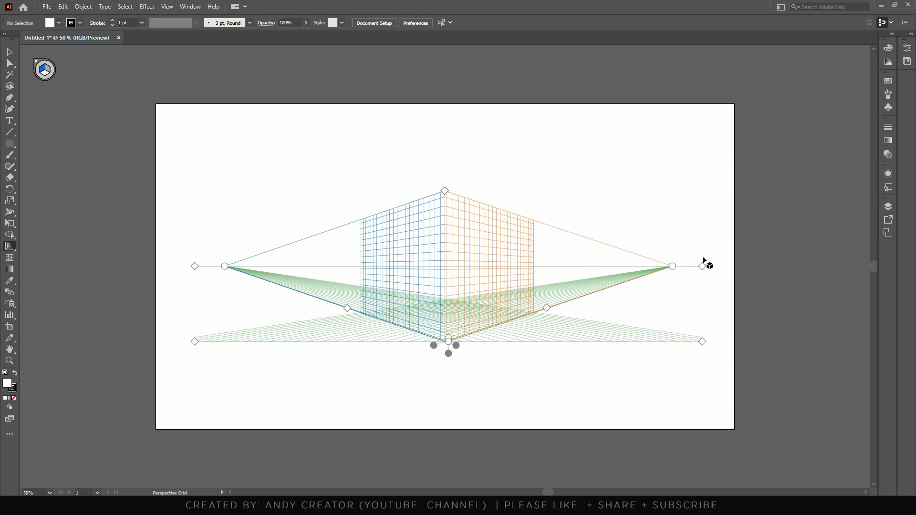
{"action": "key", "text": "ctrl+z"}
{"action": "key", "text": "ctrl+z"}
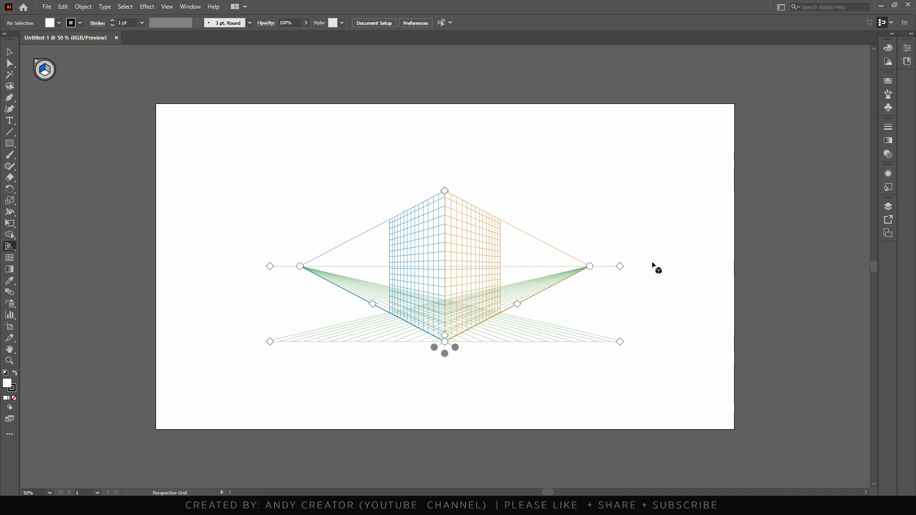
Try raising the horizon line above the grid and lowering it almost to ground level, and undo the changes
{"action": "left_click_drag", "start_coordinate": [621, 266], "coordinate": [631, 172]}
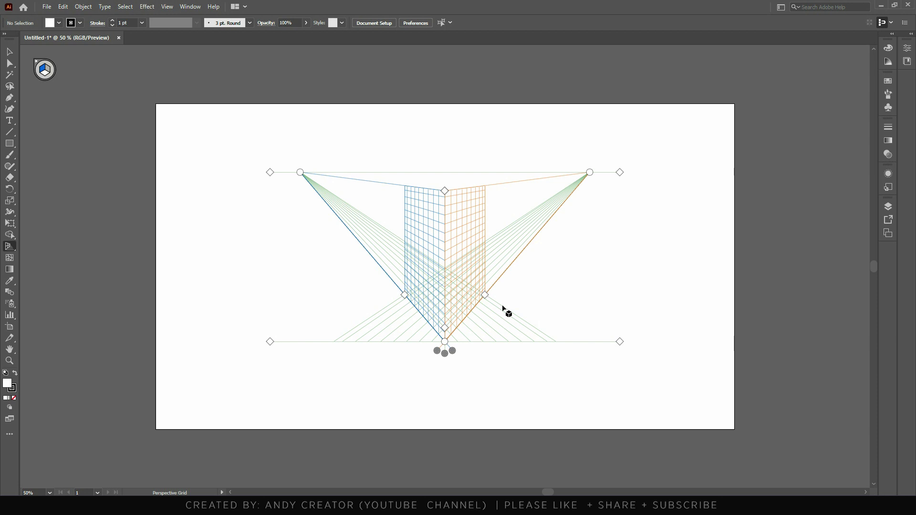
{"action": "left_click_drag", "start_coordinate": [621, 172], "coordinate": [621, 333]}
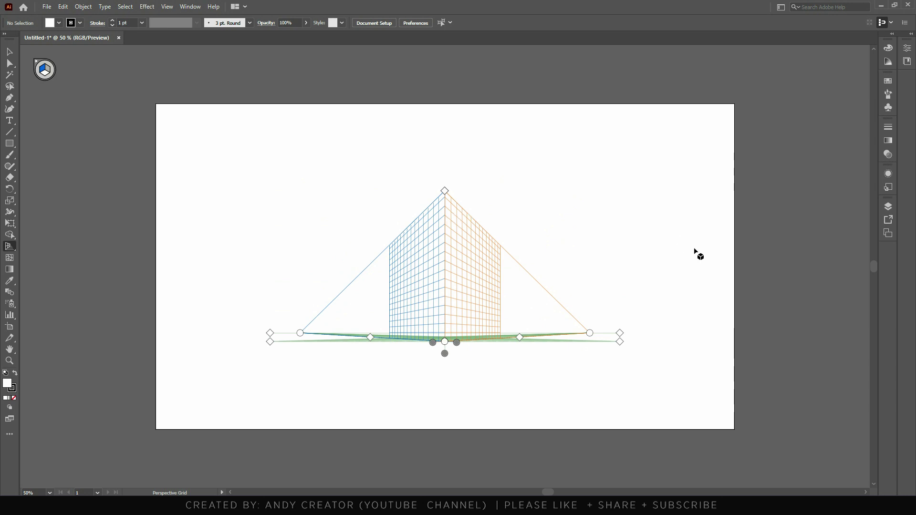
{"action": "key", "text": "ctrl+z"}
{"action": "key", "text": "ctrl+z"}
{"action": "key", "text": "ctrl+z"}
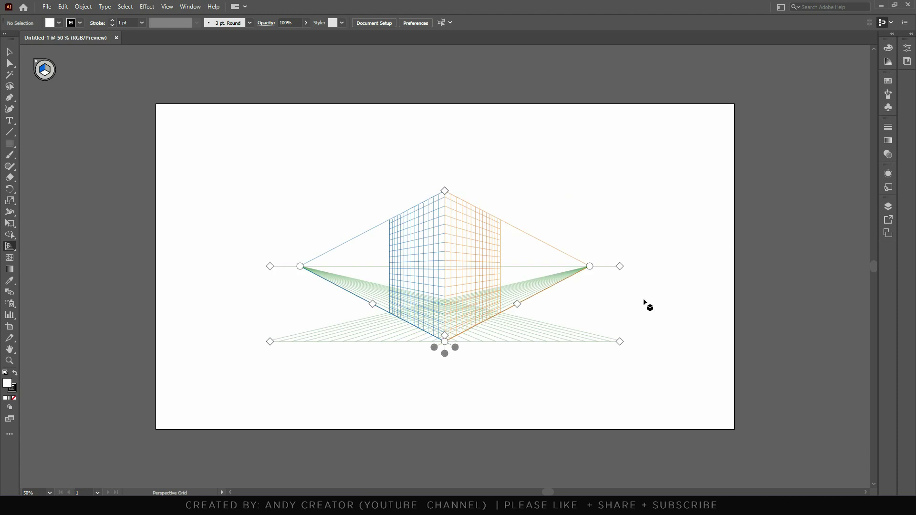
Try moving the whole perspective grid down to the artboard's lower edge by its ground level, and undo the move
{"action": "left_click", "coordinate": [621, 342]}
{"action": "left_click_drag", "start_coordinate": [621, 342], "coordinate": [615, 419]}
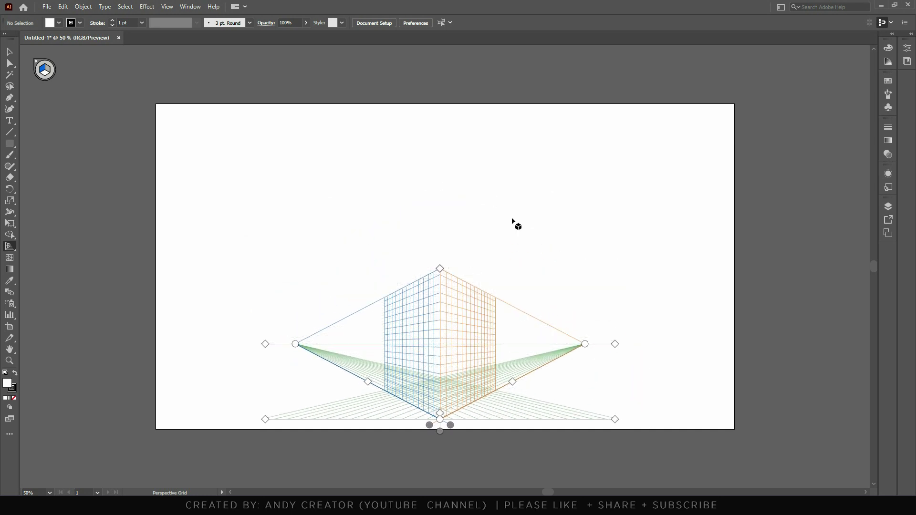
{"action": "key", "text": "ctrl+z"}
{"action": "key", "text": "ctrl+z"}
{"action": "key", "text": "ctrl+z"}
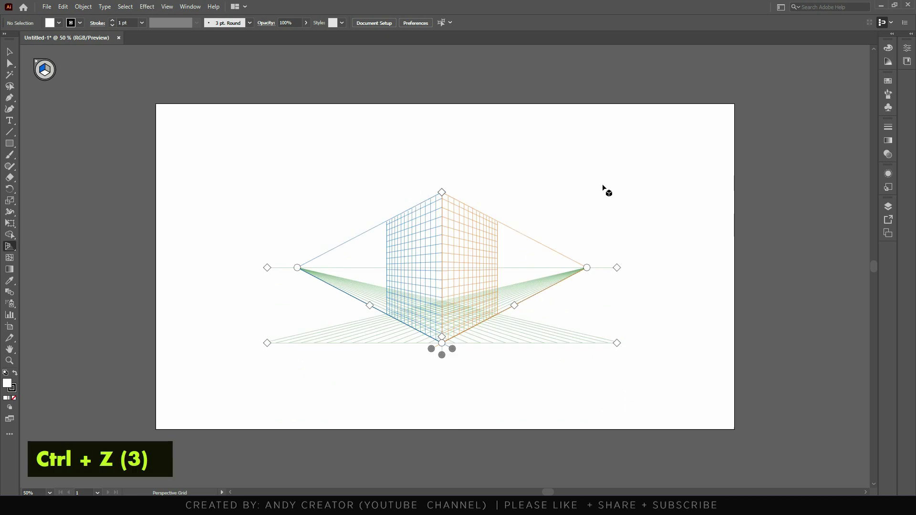
Try changing the right plane's extent and pulling the right vanishing point outward, and undo the changes
{"action": "mouse_move", "coordinate": [514, 307]}
{"action": "left_mouse_down"}
{"action": "mouse_move", "coordinate": [468, 327]}
{"action": "mouse_move", "coordinate": [520, 304]}
{"action": "mouse_move", "coordinate": [500, 310]}
{"action": "mouse_move", "coordinate": [513, 304]}
{"action": "left_mouse_up"}
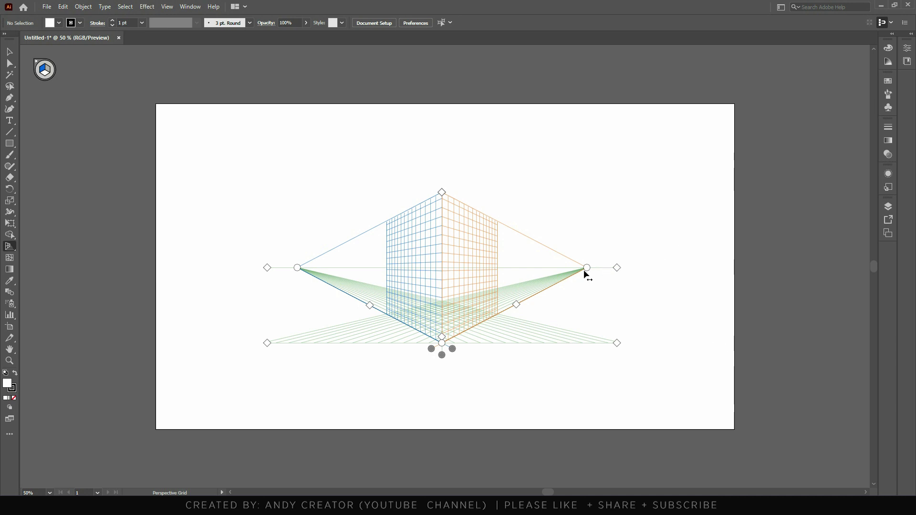
{"action": "left_click_drag", "start_coordinate": [587, 267], "coordinate": [691, 267]}
{"action": "mouse_move", "coordinate": [550, 309]}
{"action": "left_mouse_down"}
{"action": "mouse_move", "coordinate": [569, 303]}
{"action": "mouse_move", "coordinate": [523, 317]}
{"action": "mouse_move", "coordinate": [552, 308]}
{"action": "left_mouse_up"}
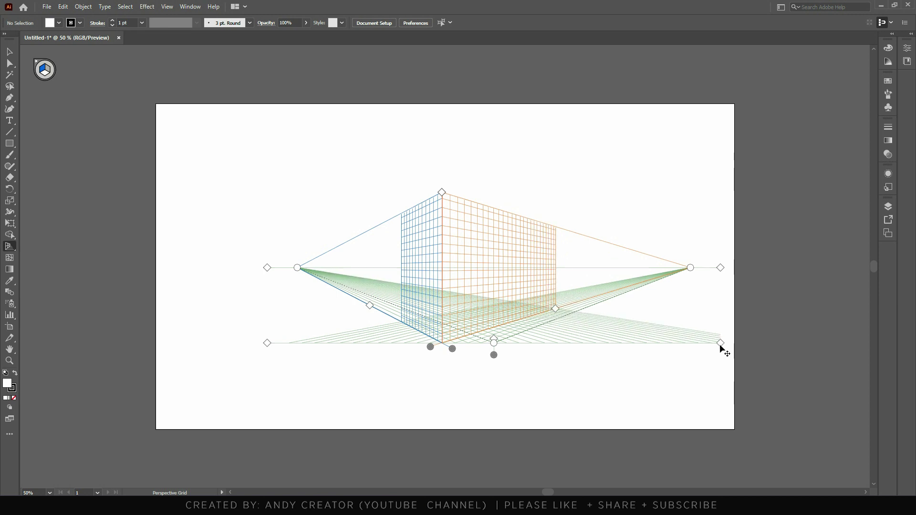
{"action": "left_click_drag", "start_coordinate": [554, 310], "coordinate": [464, 341]}
{"action": "key", "text": "ctrl+z"}
{"action": "key", "text": "ctrl+z"}
{"action": "key", "text": "ctrl+z"}
{"action": "key", "text": "ctrl+z"}
{"action": "key", "text": "ctrl+z"}
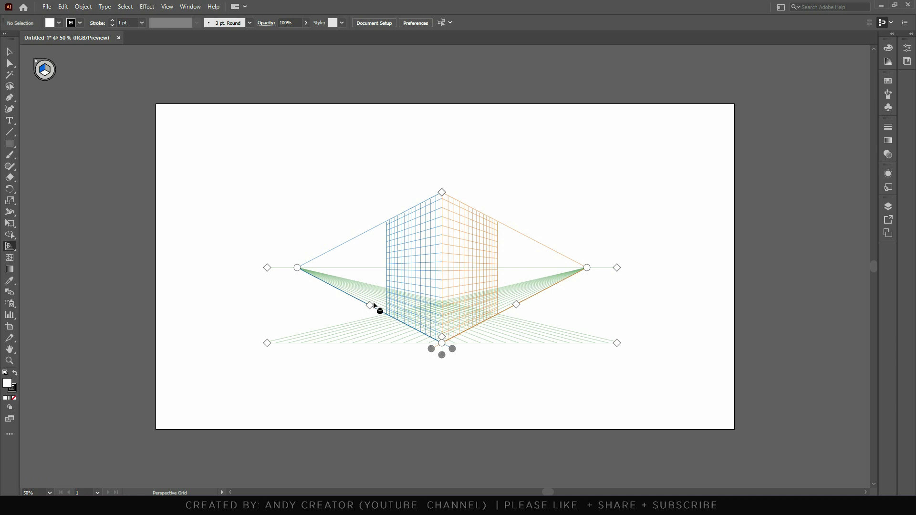
Adjust the left plane's extent, and try raising and lowering the grid's vertical extent, undoing the height changes
{"action": "mouse_move", "coordinate": [371, 309]}
{"action": "left_mouse_down"}
{"action": "mouse_move", "coordinate": [422, 331]}
{"action": "mouse_move", "coordinate": [359, 311]}
{"action": "left_mouse_up"}
{"action": "left_click_drag", "start_coordinate": [442, 193], "coordinate": [545, 95]}
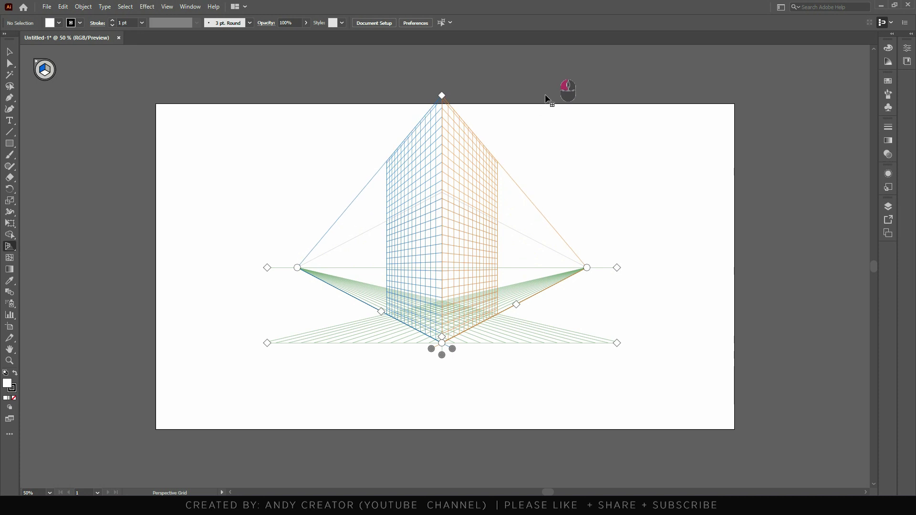
{"action": "left_click_drag", "start_coordinate": [554, 84], "coordinate": [447, 242]}
{"action": "key", "text": "ctrl"}
{"action": "key", "text": "ctrl+z"}
{"action": "key", "text": "ctrl+z"}
{"action": "key", "text": "ctrl+z"}
{"action": "key", "text": "ctrl+z"}
{"action": "key", "text": "ctrl+z"}
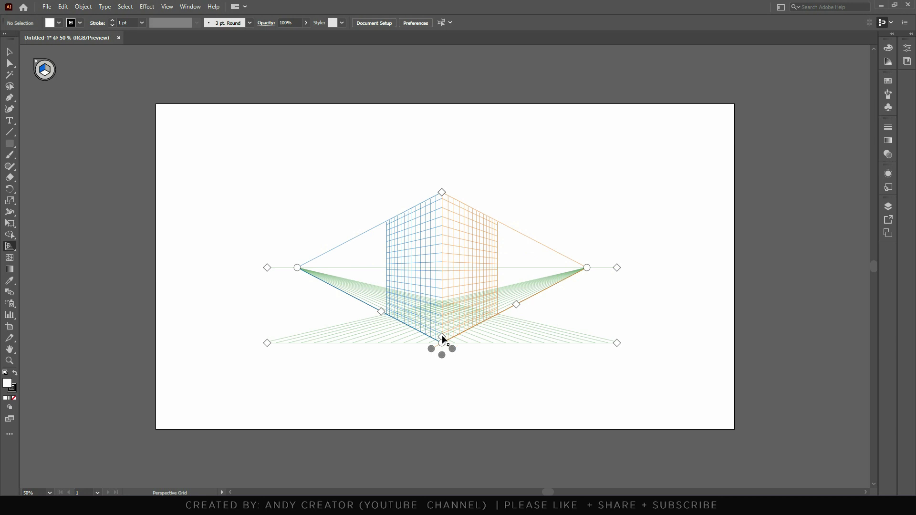
Slightly adjust the grid cell size, and try shifting the blue plane away from the central corner, undoing that shift
{"action": "left_click_drag", "start_coordinate": [442, 335], "coordinate": [444, 337]}
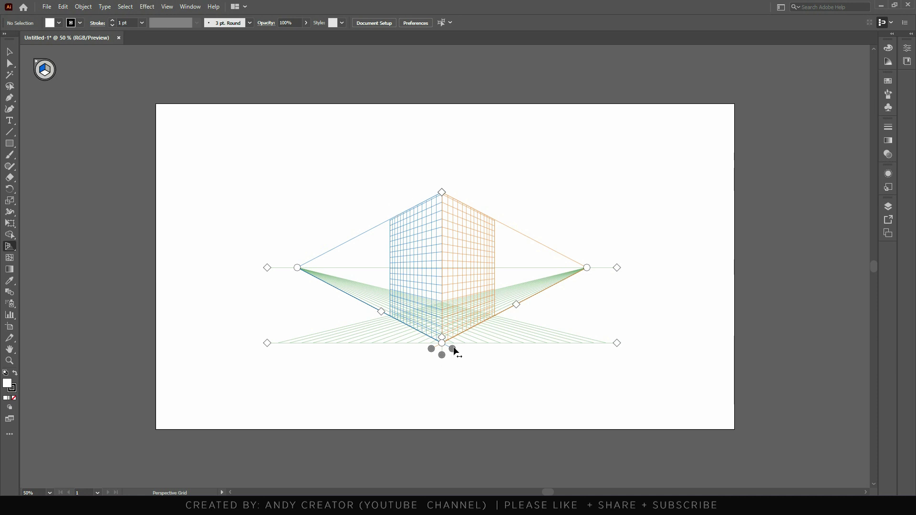
{"action": "left_click_drag", "start_coordinate": [453, 349], "coordinate": [400, 353]}
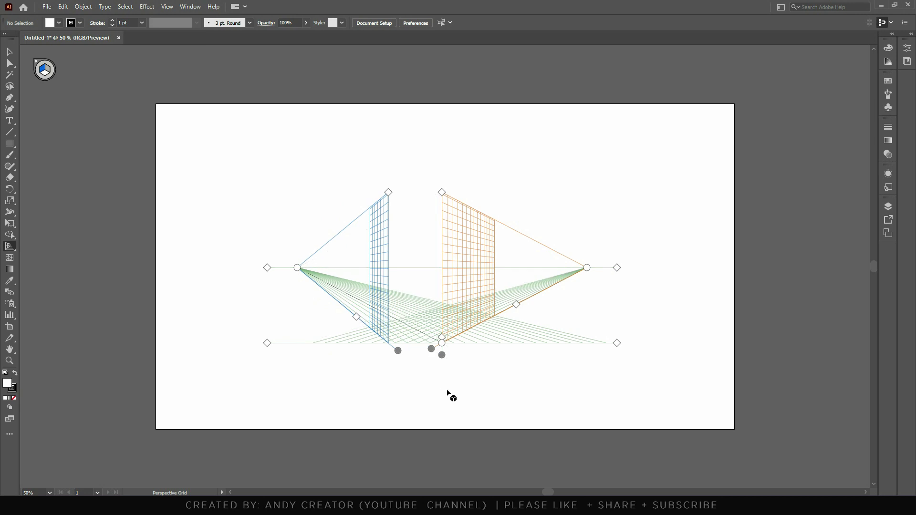
{"action": "key", "text": "ctrl"}
{"action": "key", "text": "ctrl+z"}
{"action": "key", "text": "ctrl+z"}
{"action": "key", "text": "ctrl+z"}
{"action": "key", "text": "ctrl+z"}
{"action": "key", "text": "ctrl+z"}
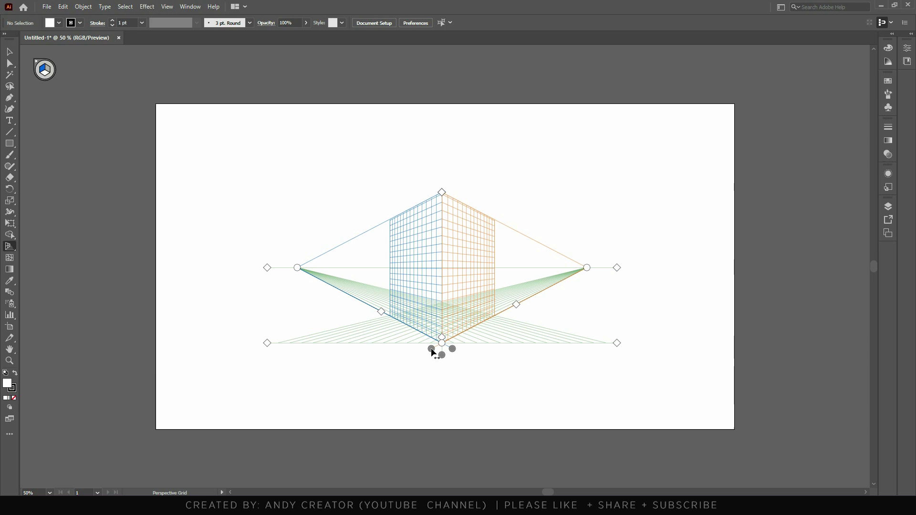
Try shifting the orange plane across the blue plane with its plane control, and undo the shift
{"action": "left_click_drag", "start_coordinate": [431, 347], "coordinate": [385, 340]}
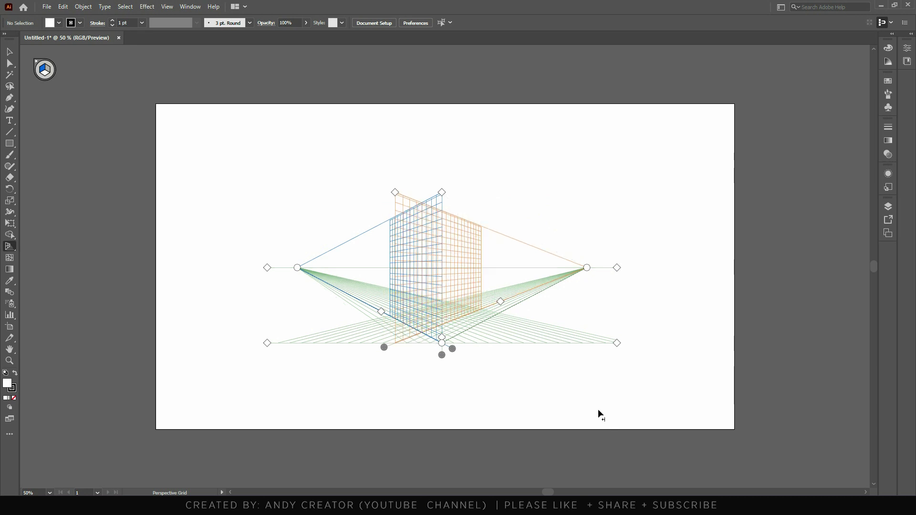
{"action": "key", "text": "ctrl+z"}
{"action": "key", "text": "ctrl+z"}
{"action": "key", "text": "ctrl+z"}
{"action": "key", "text": "ctrl+z"}
{"action": "key", "text": "ctrl+z"}
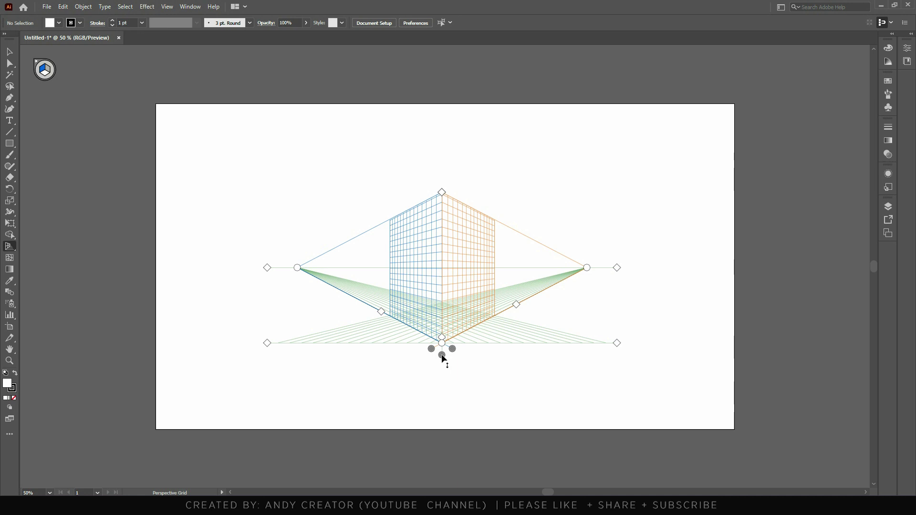
Try raising the green horizontal plane above ground level, and undo the move
{"action": "left_click_drag", "start_coordinate": [442, 357], "coordinate": [449, 319]}
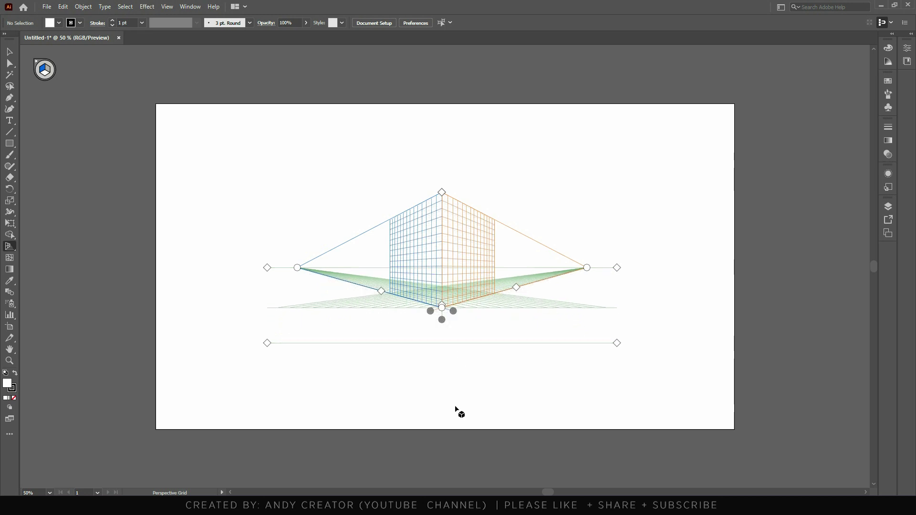
{"action": "key", "text": "ctrl+z"}
{"action": "key", "text": "ctrl+z"}
{"action": "key", "text": "ctrl+z"}
{"action": "key", "text": "ctrl+z"}
{"action": "key", "text": "ctrl+z"}
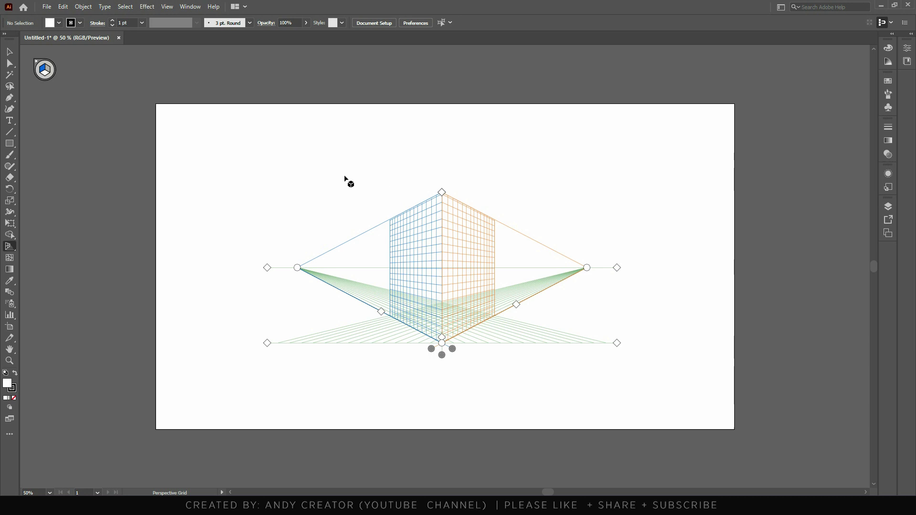
Look over the perspective grid options, and hide the grid and show it again
{"action": "left_click", "coordinate": [166, 6]}
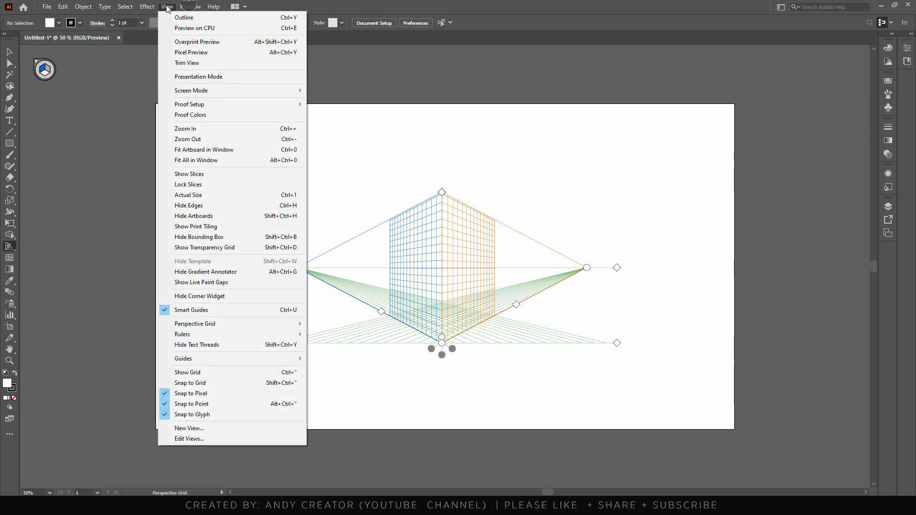
{"action": "mouse_move", "coordinate": [221, 325]}
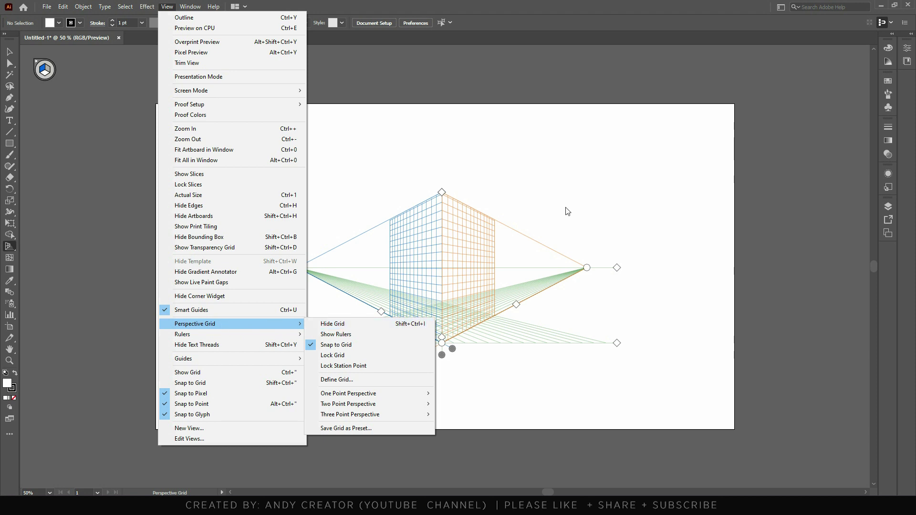
{"action": "left_click", "coordinate": [581, 193]}
{"action": "key", "text": "ctrl+shift+i"}
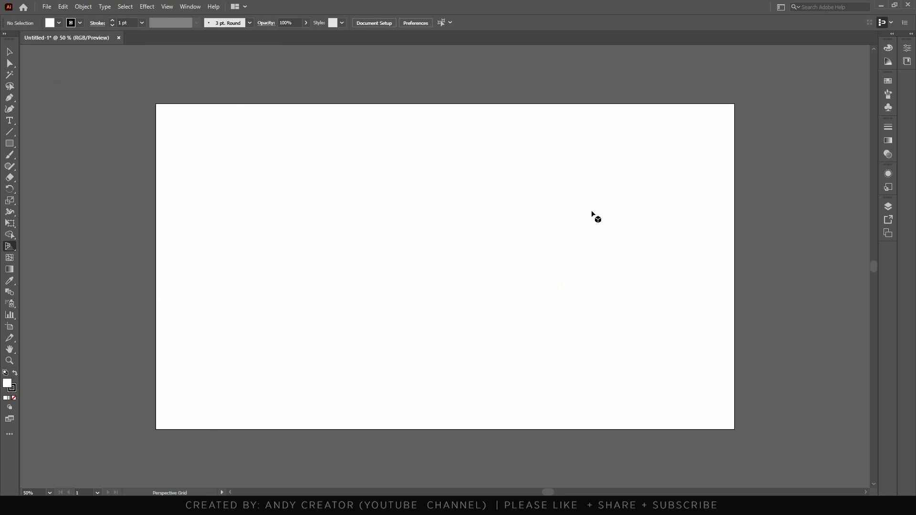
{"action": "key", "text": "ctrl+shift+i"}
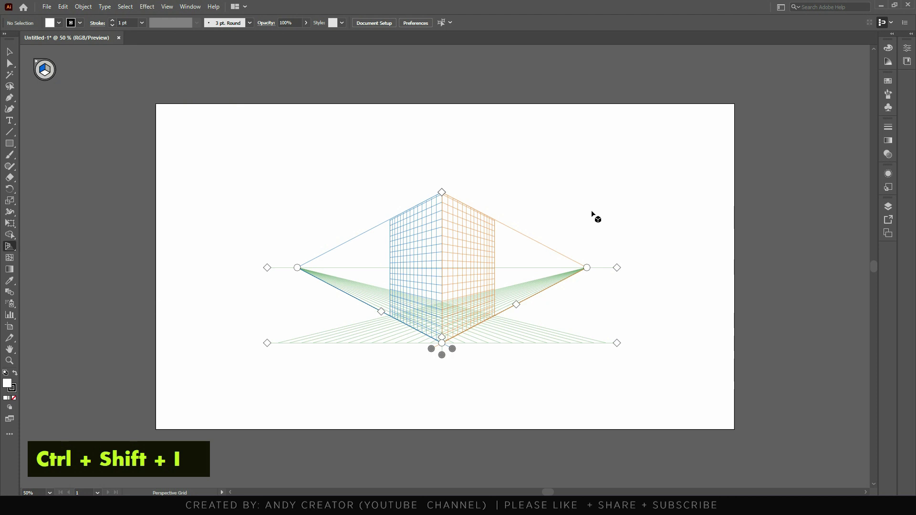
Show the rulers on the perspective grid
{"action": "left_click", "coordinate": [167, 6]}
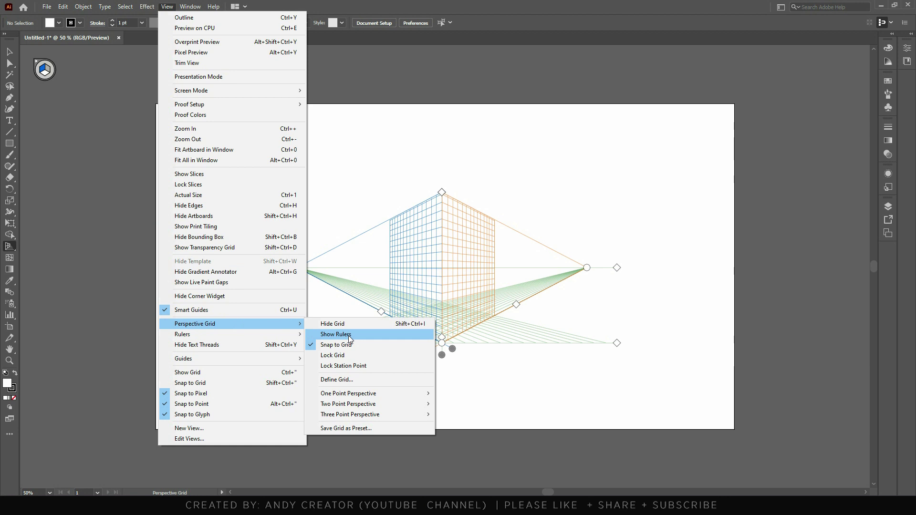
{"action": "left_click", "coordinate": [348, 336]}
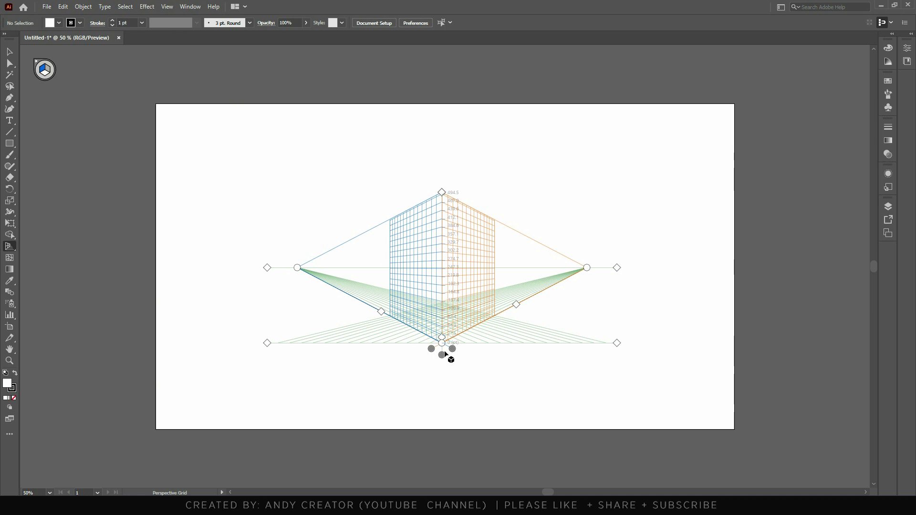
Enlarge the perspective grid's cells to about 30.6 per division on the vertical ruler
{"action": "scroll", "coordinate": [444, 353], "scroll_direction": "up", "scroll_amount": 6}
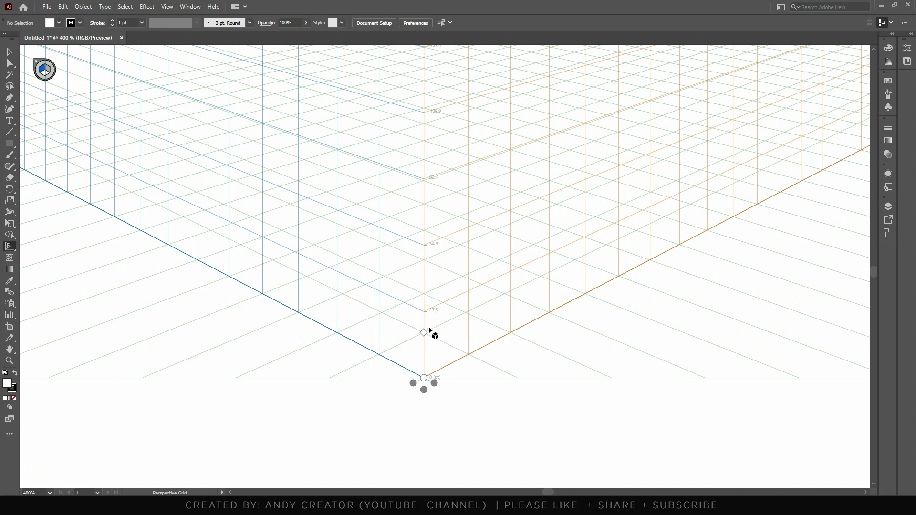
{"action": "left_click_drag", "start_coordinate": [423, 332], "coordinate": [423, 327]}
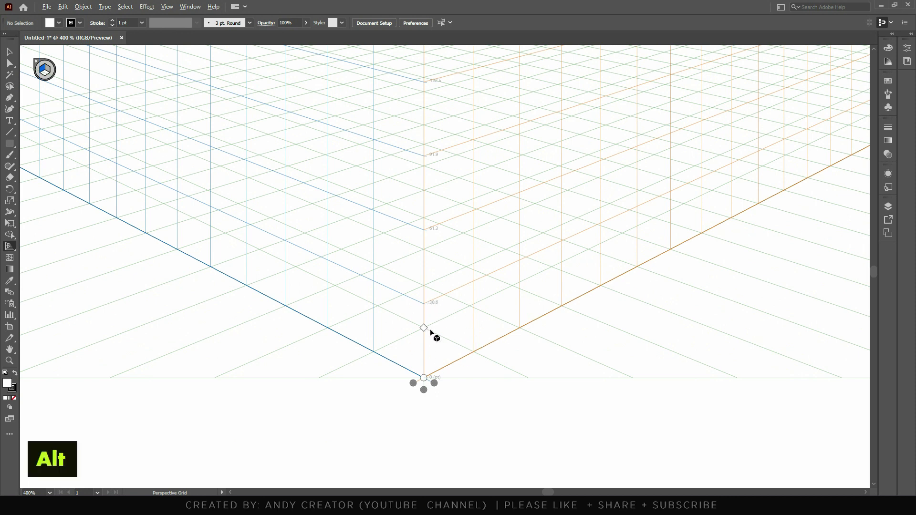
{"action": "scroll", "coordinate": [434, 329], "scroll_direction": "down", "scroll_amount": 5}
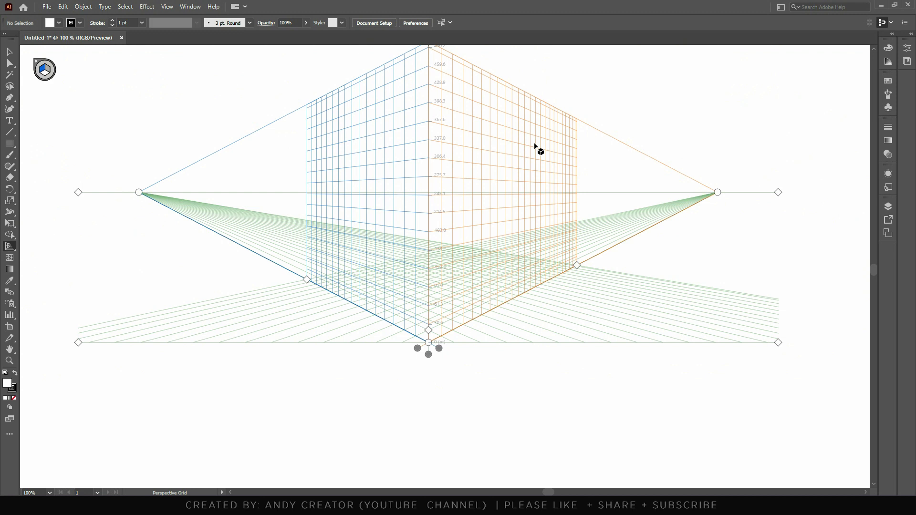
{"action": "scroll", "coordinate": [514, 251], "scroll_direction": "down", "scroll_amount": 1}
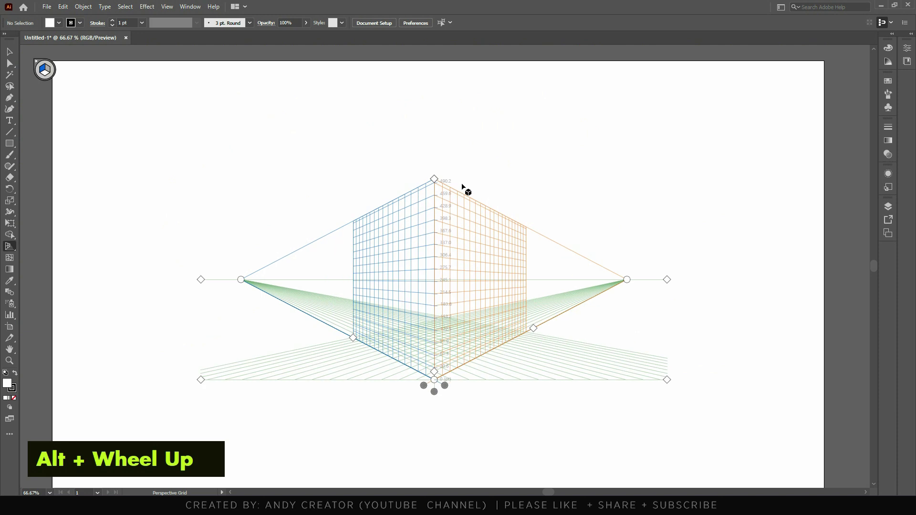
Undo the recent enlargement of the perspective grid's cells
{"action": "key", "text": "ctrl"}
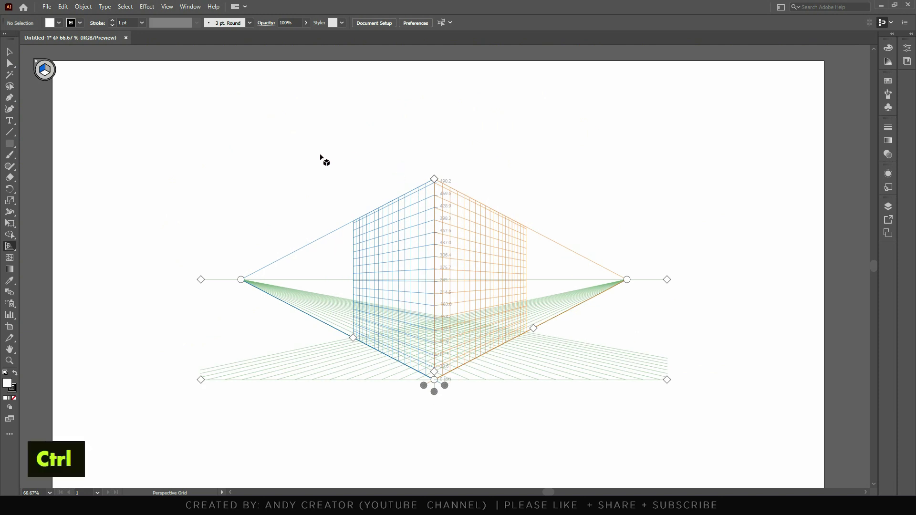
{"action": "key", "text": "ctrl+z"}
{"action": "key", "text": "ctrl+z"}
{"action": "key", "text": "ctrl+z"}
{"action": "key", "text": "ctrl+z"}
{"action": "key", "text": "ctrl+z"}
{"action": "key", "text": "ctrl+z"}
{"action": "key", "text": "ctrl+z"}
{"action": "key", "text": "ctrl+z"}
Hide the perspective grid's rulers and check its snapping option
{"action": "left_click", "coordinate": [167, 6]}
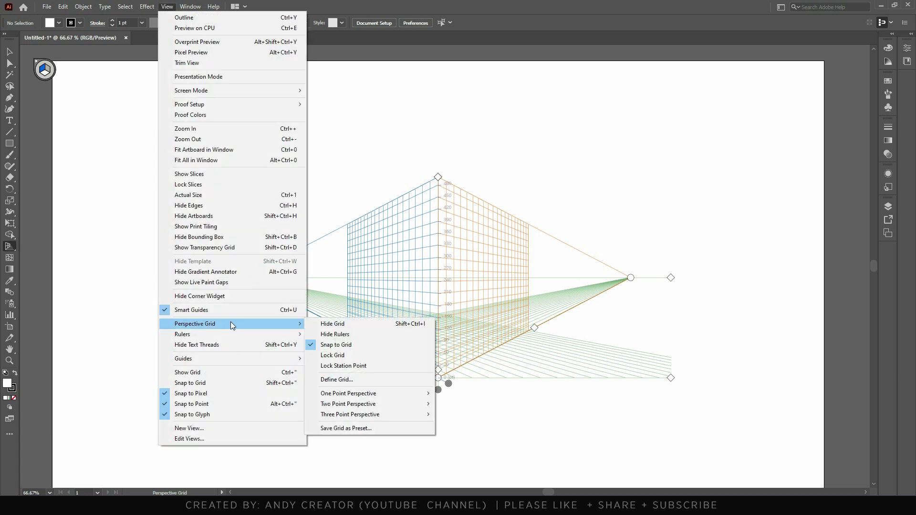
{"action": "left_click", "coordinate": [339, 334]}
{"action": "left_click", "coordinate": [166, 8]}
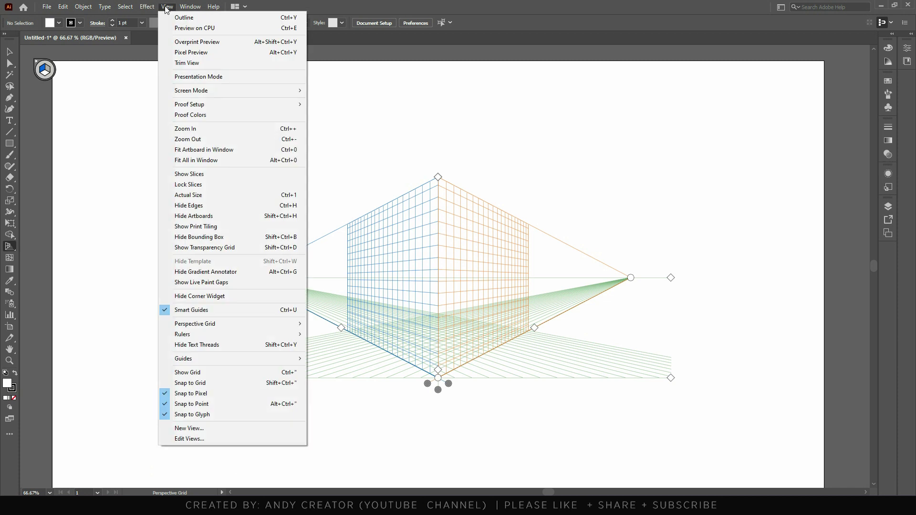
{"action": "mouse_move", "coordinate": [221, 322]}
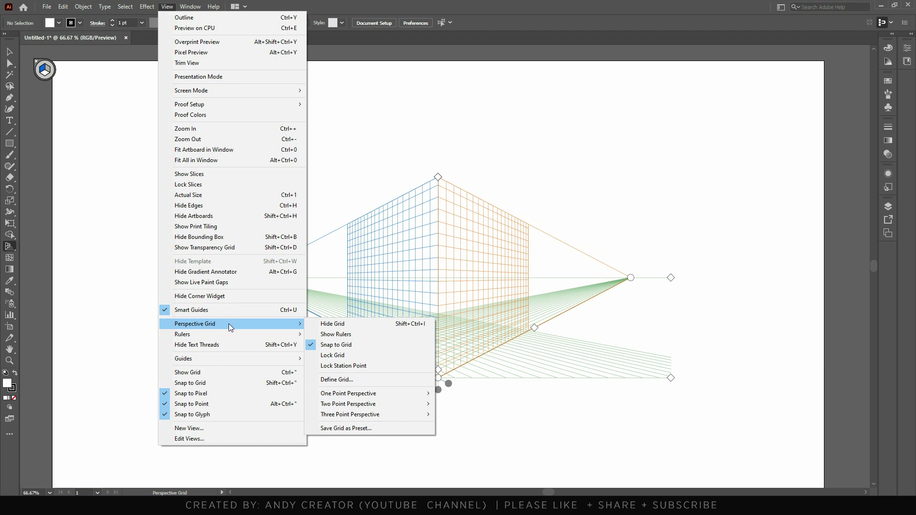
{"action": "left_click", "coordinate": [428, 236]}
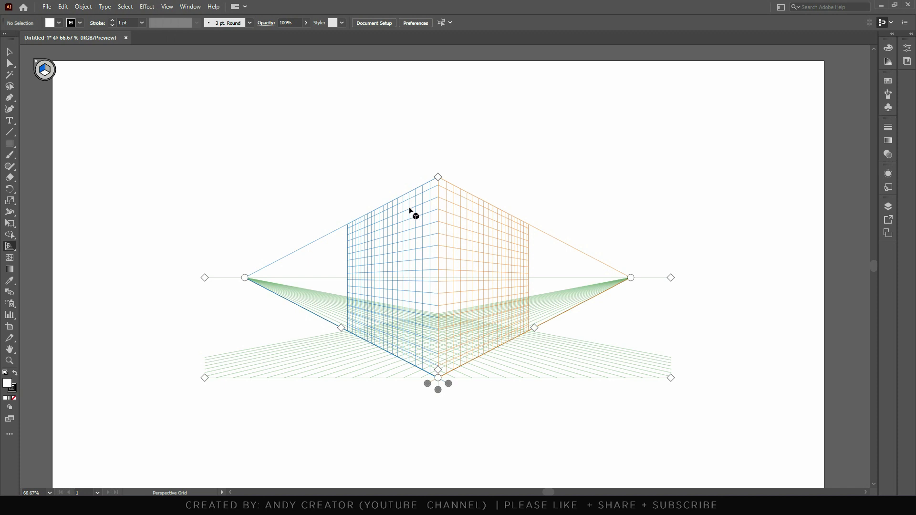
Try two rectangles snapped to the blue plane's gridlines, about 30 × 30 pt and 89 × 120 pt, and undo both
{"action": "key", "text": "alt"}
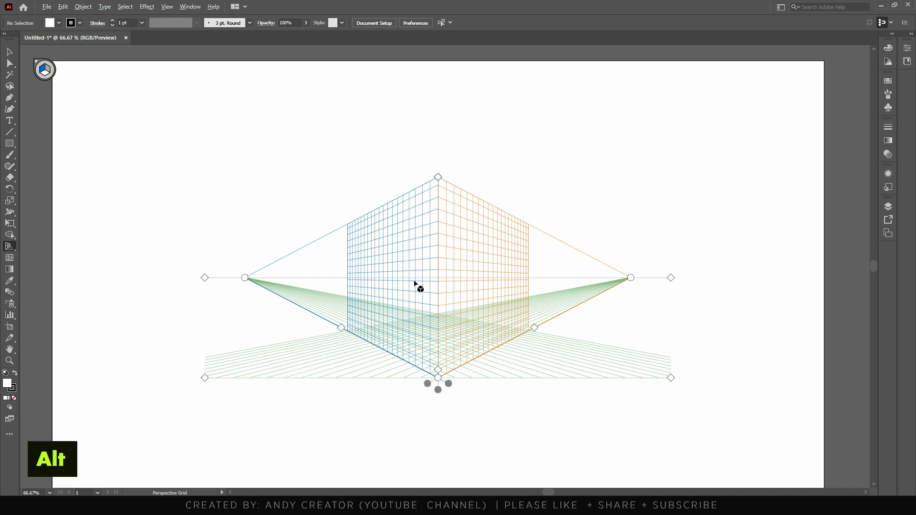
{"action": "scroll", "coordinate": [408, 283], "scroll_direction": "up", "scroll_amount": 2}
{"action": "scroll", "coordinate": [417, 272], "scroll_direction": "down", "scroll_amount": 1, "text": "alt"}
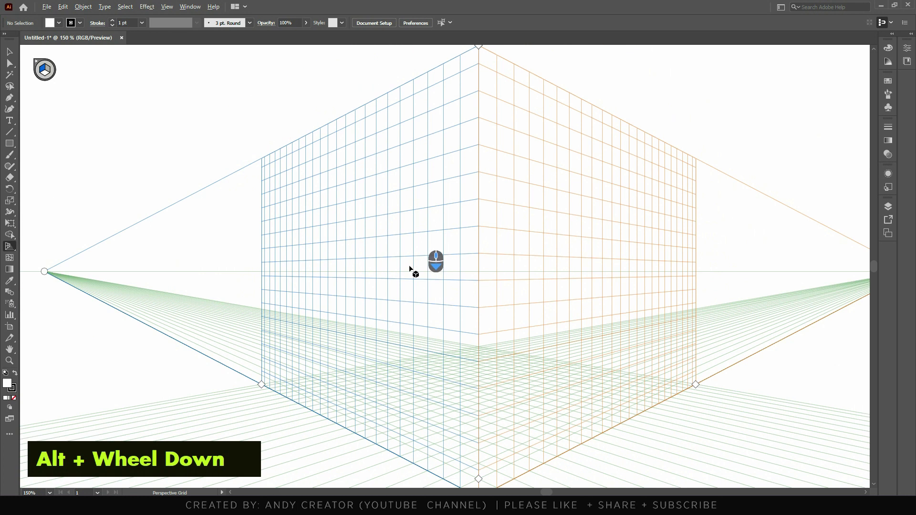
{"action": "left_click", "coordinate": [10, 144]}
{"action": "left_click_drag", "start_coordinate": [428, 184], "coordinate": [414, 214]}
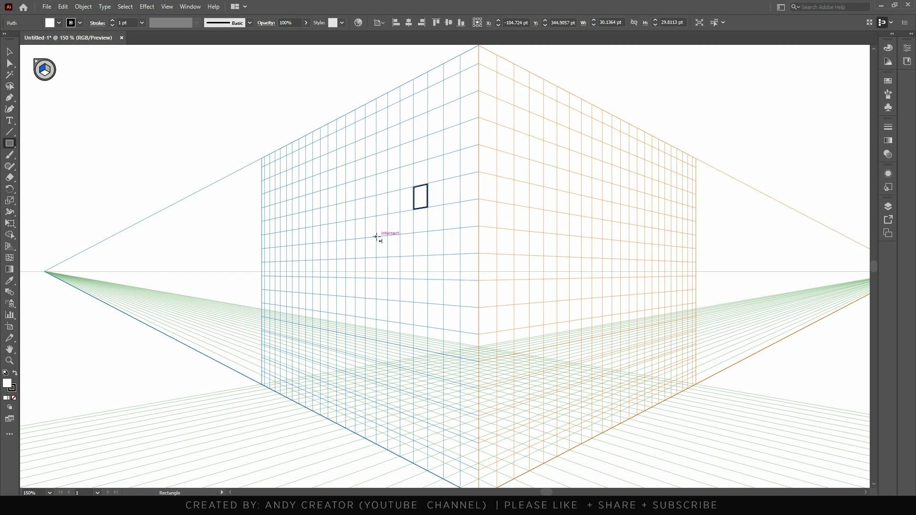
{"action": "left_click_drag", "start_coordinate": [376, 236], "coordinate": [413, 141]}
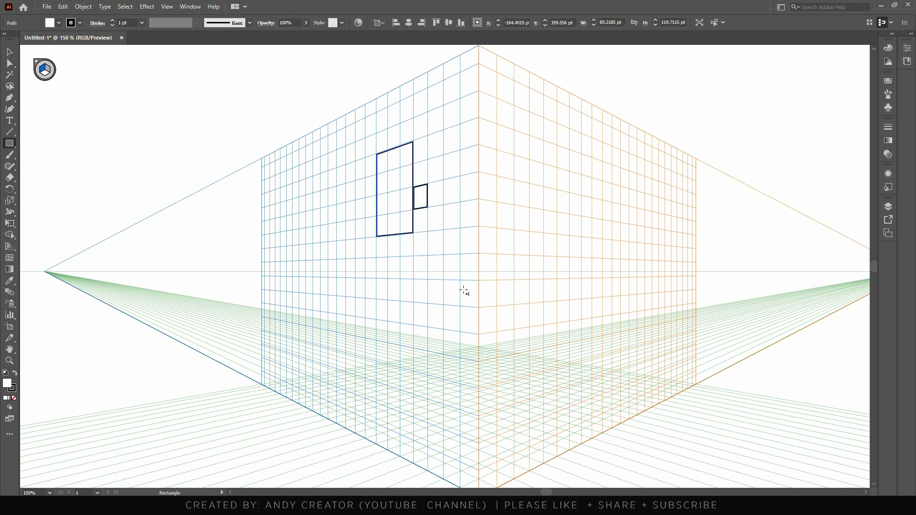
{"action": "key", "text": "ctrl+z"}
{"action": "key", "text": "ctrl+z"}
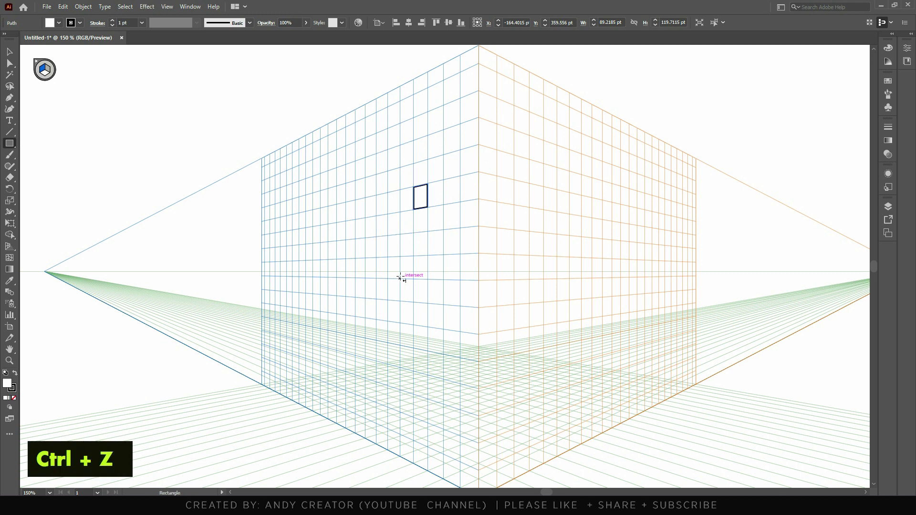
Lock the perspective grid and bring up its handles with the Perspective Grid tool
{"action": "left_click", "coordinate": [168, 7]}
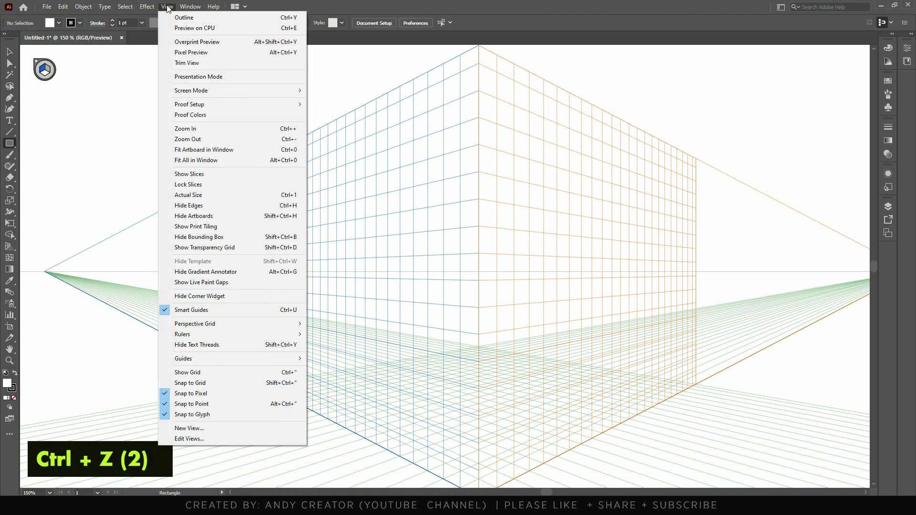
{"action": "mouse_move", "coordinate": [290, 324]}
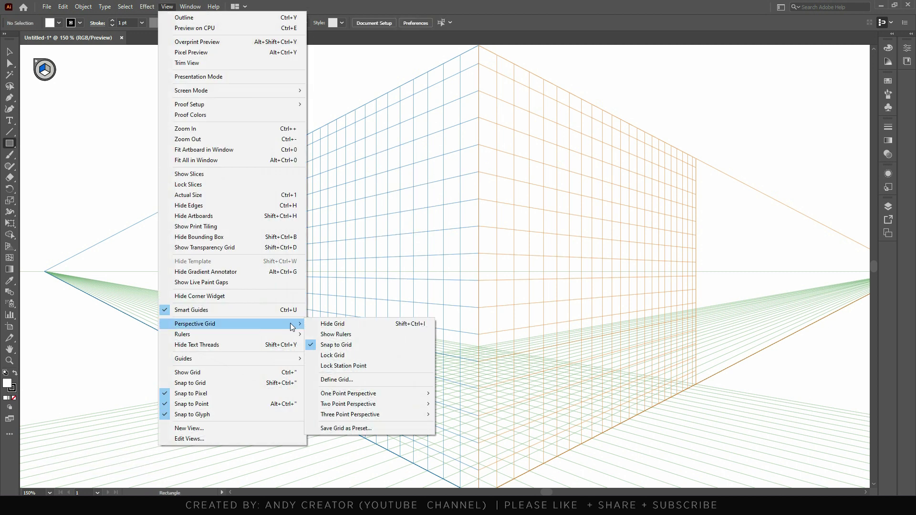
{"action": "left_click", "coordinate": [345, 357]}
{"action": "scroll", "coordinate": [427, 302], "scroll_direction": "down", "scroll_amount": 2, "text": "alt"}
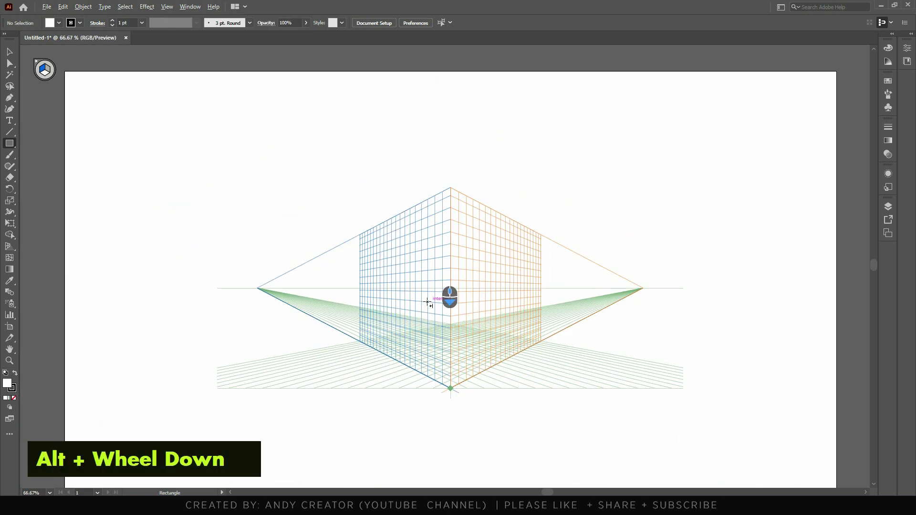
{"action": "scroll", "coordinate": [428, 302], "scroll_direction": "down", "scroll_amount": 1, "text": "alt"}
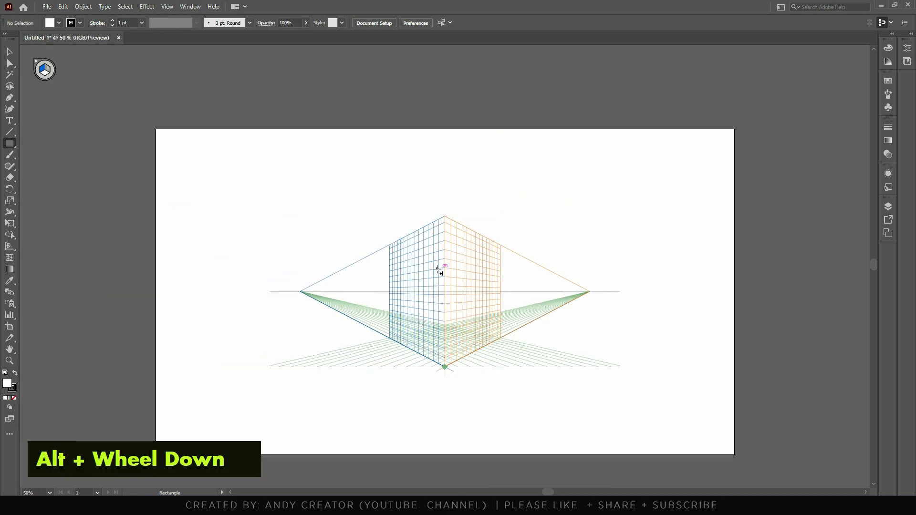
{"action": "key", "text": "shift+p"}
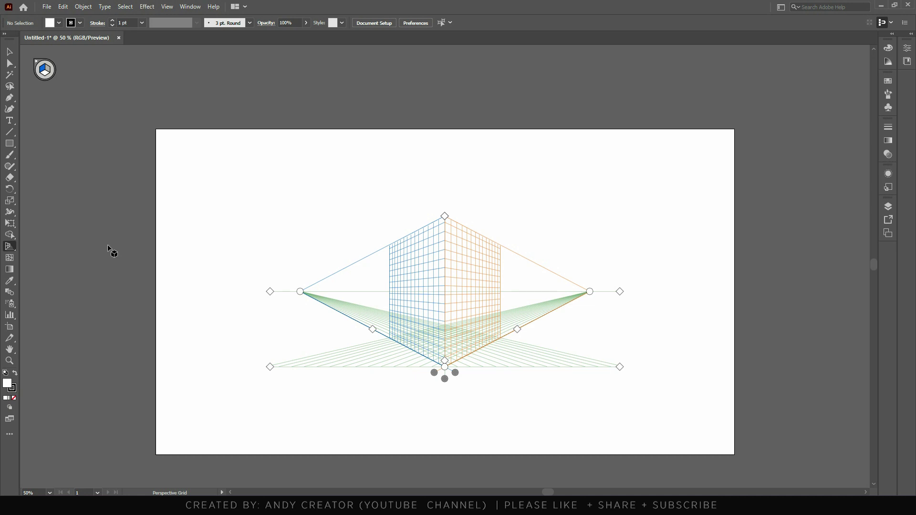
Try a rectangle about 979 × 584 pt in perspective on the blue plane, and undo it
{"action": "key", "text": "m"}
{"action": "left_click_drag", "start_coordinate": [362, 241], "coordinate": [459, 353]}
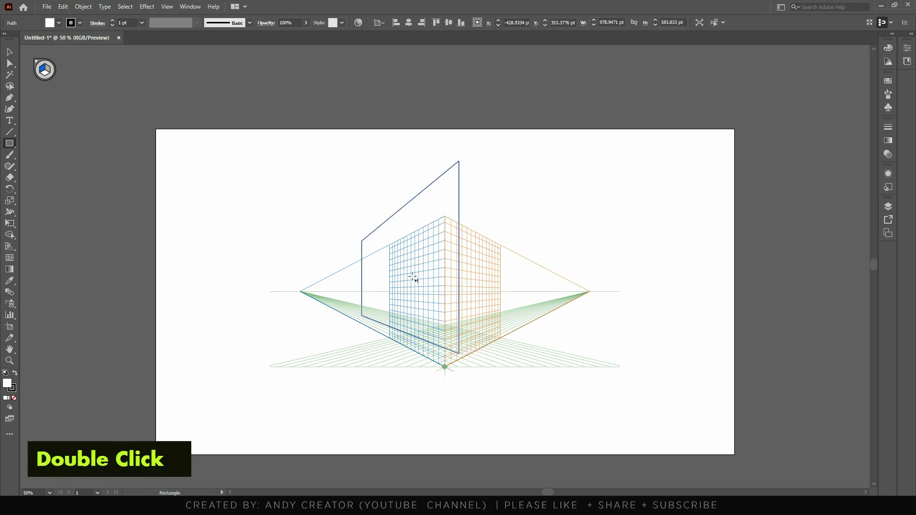
{"action": "scroll", "coordinate": [418, 282], "scroll_direction": "up", "scroll_amount": 1, "text": "alt"}
{"action": "key", "text": "ctrl+z"}
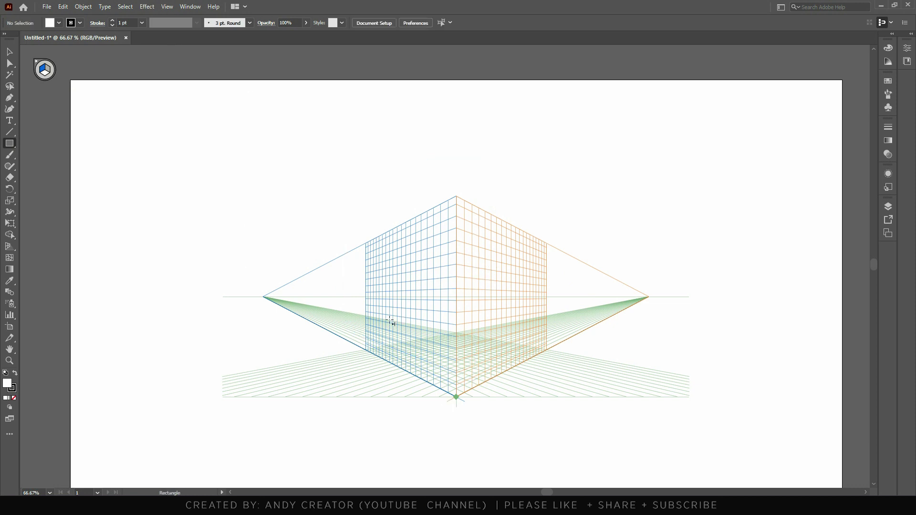
Unlock the perspective grid and lock its station point
{"action": "left_click", "coordinate": [169, 8]}
{"action": "mouse_move", "coordinate": [227, 322]}
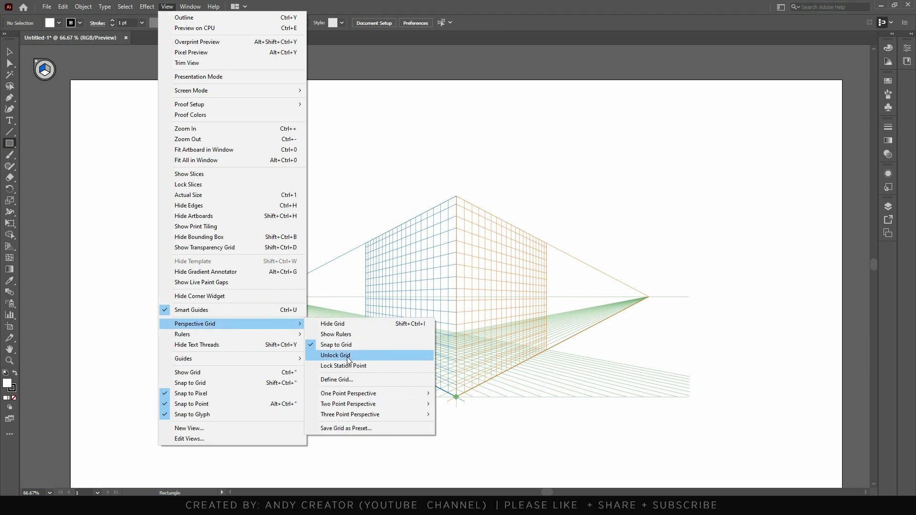
{"action": "left_click", "coordinate": [349, 357]}
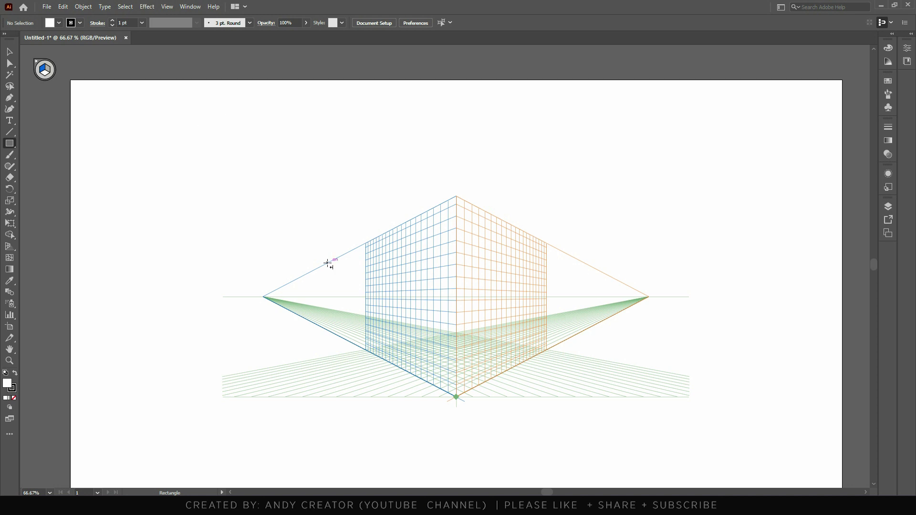
{"action": "left_click", "coordinate": [167, 7]}
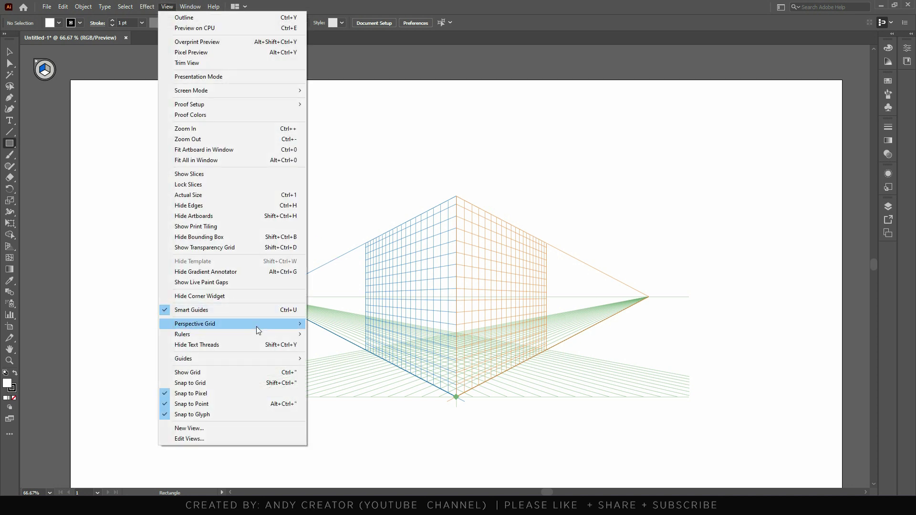
{"action": "mouse_move", "coordinate": [256, 326]}
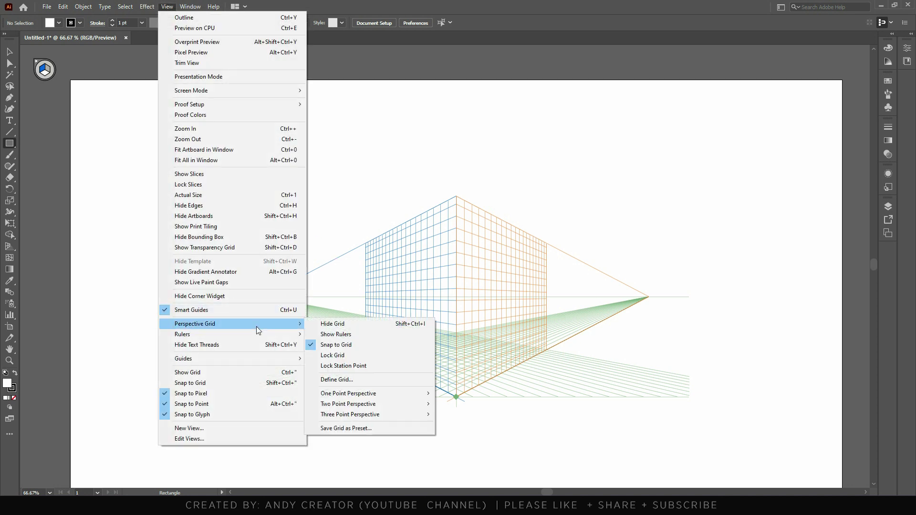
{"action": "left_click", "coordinate": [350, 366]}
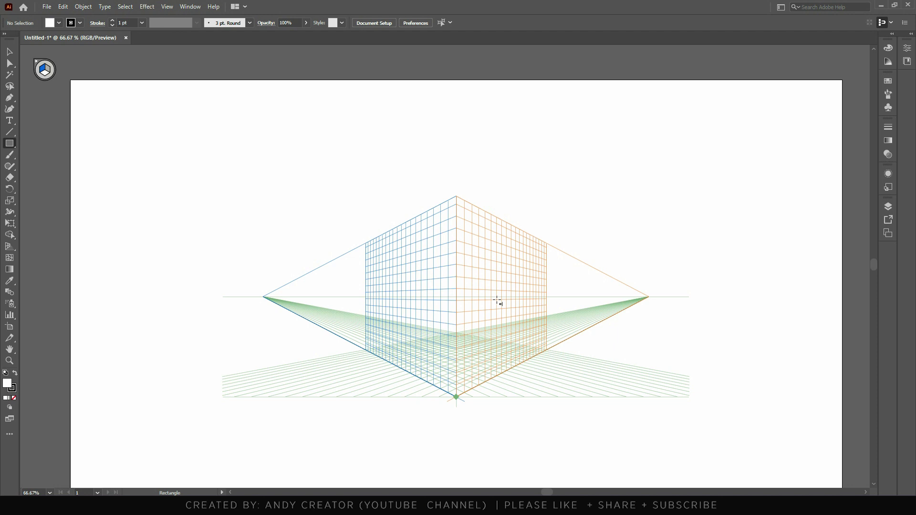
Move the right vanishing point inward along the horizon line with the station point locked
{"action": "key", "text": "shift+p"}
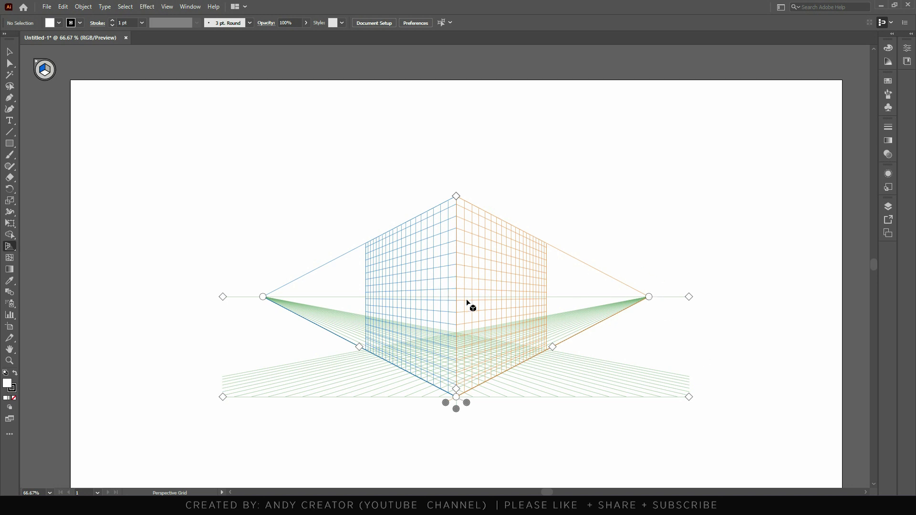
{"action": "left_click_drag", "start_coordinate": [648, 297], "coordinate": [582, 297]}
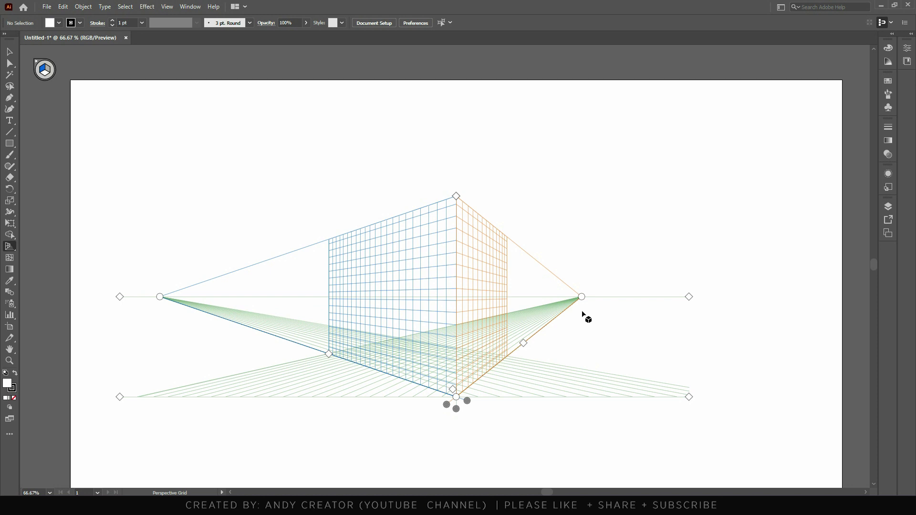
{"action": "key", "text": "ctrl"}
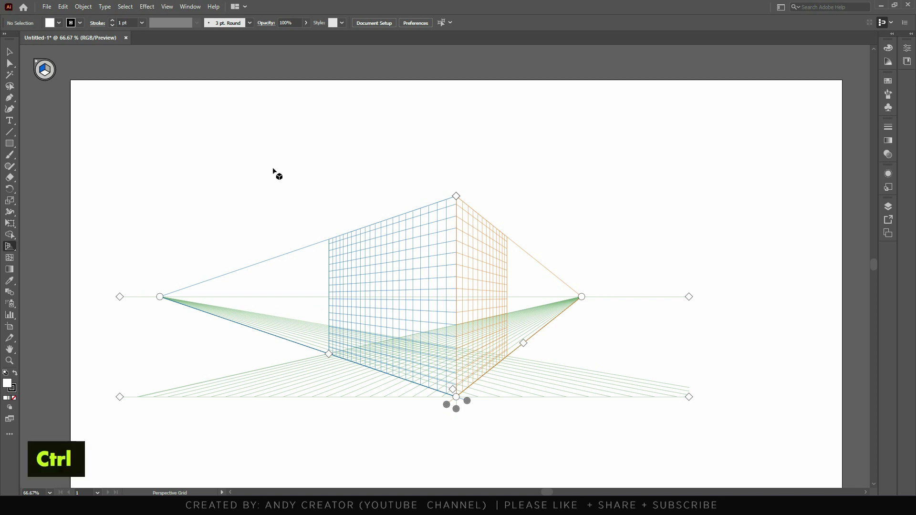
Open the perspective grid definition and look over its settings and available presets
{"action": "left_click", "coordinate": [166, 7]}
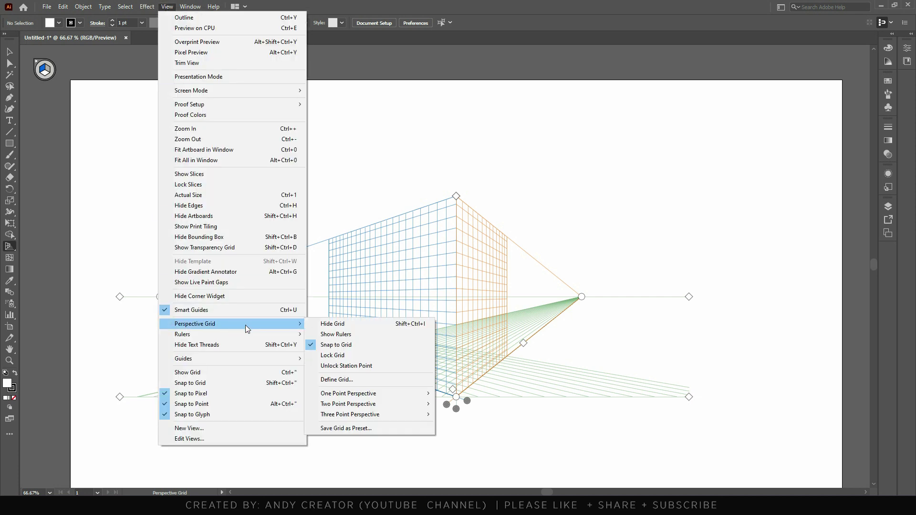
{"action": "left_click", "coordinate": [353, 379]}
{"action": "left_click_drag", "start_coordinate": [458, 99], "coordinate": [604, 98]}
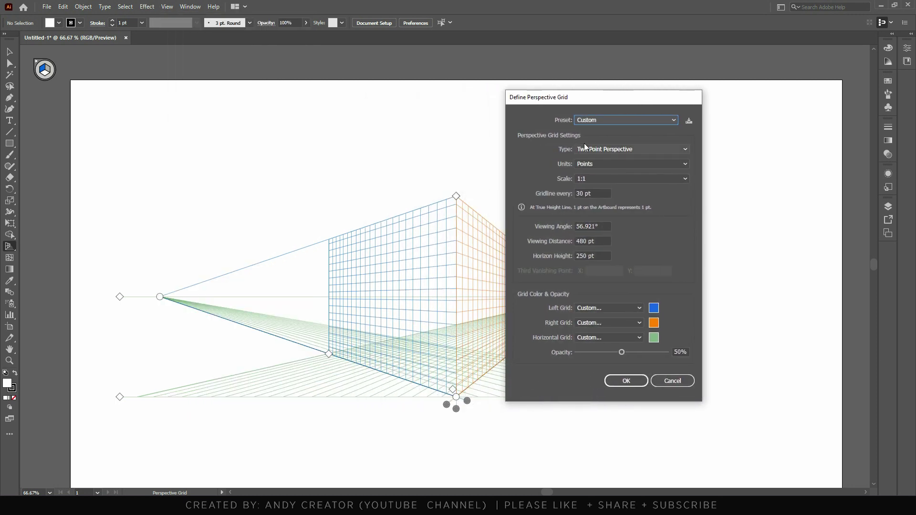
{"action": "left_click", "coordinate": [633, 121]}
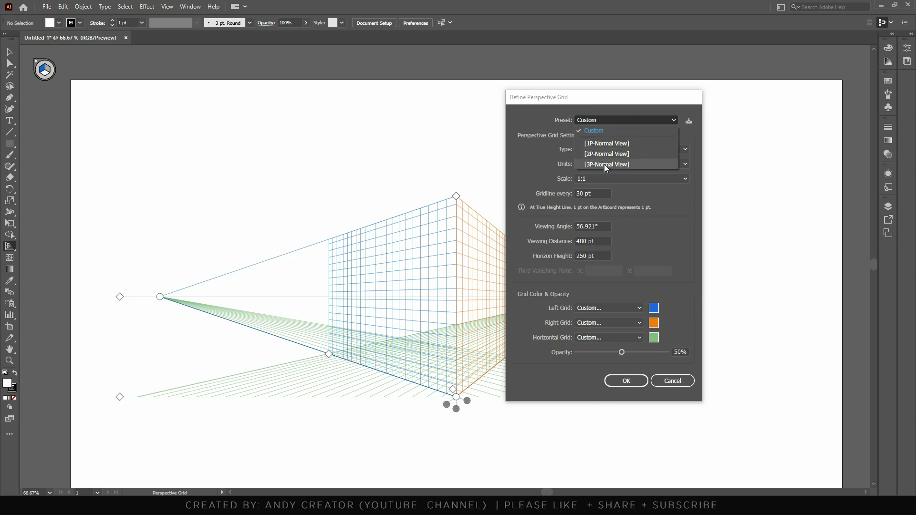
{"action": "left_click", "coordinate": [543, 149]}
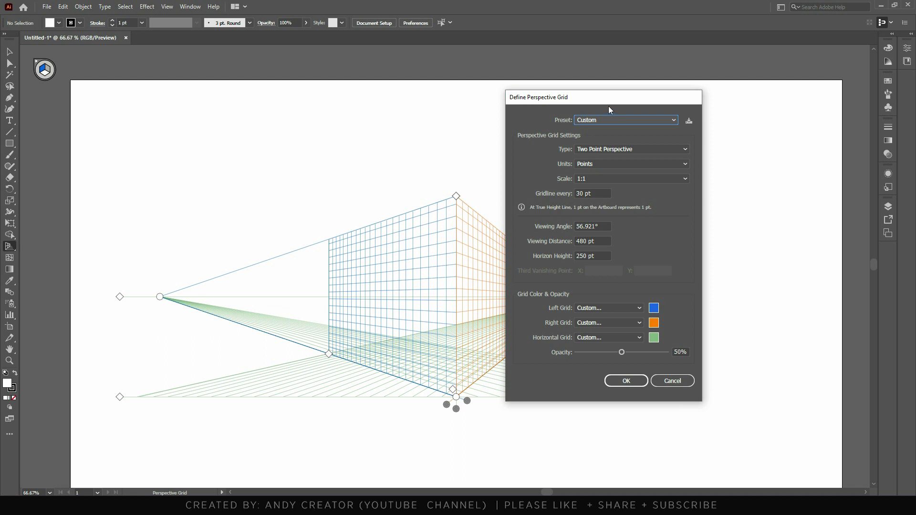
{"action": "left_click_drag", "start_coordinate": [609, 107], "coordinate": [632, 96]}
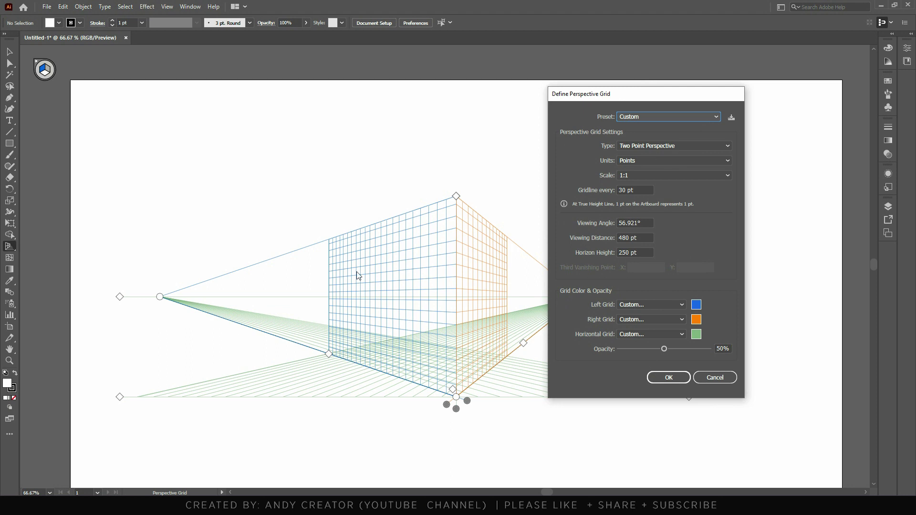
Save the current grid settings as a preset named "andy grid" and check it in the preset list
{"action": "left_click", "coordinate": [731, 118]}
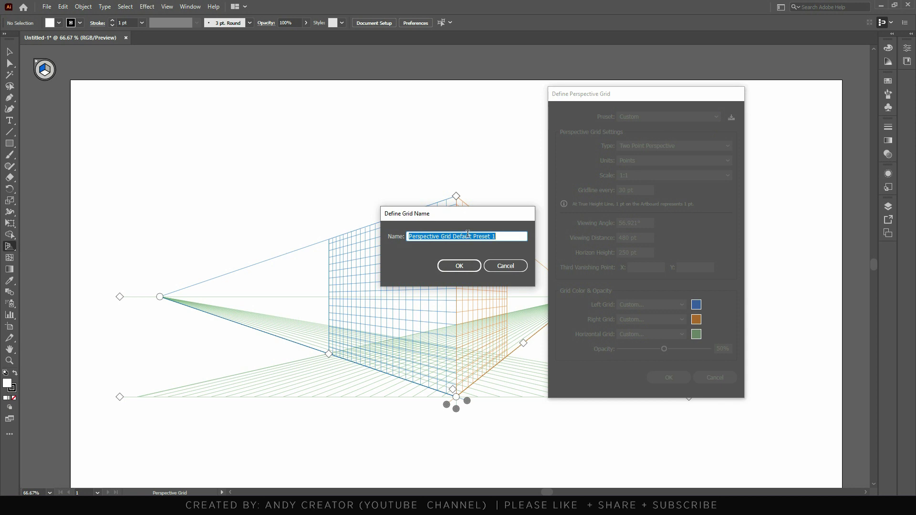
{"action": "type", "text": "andy"}
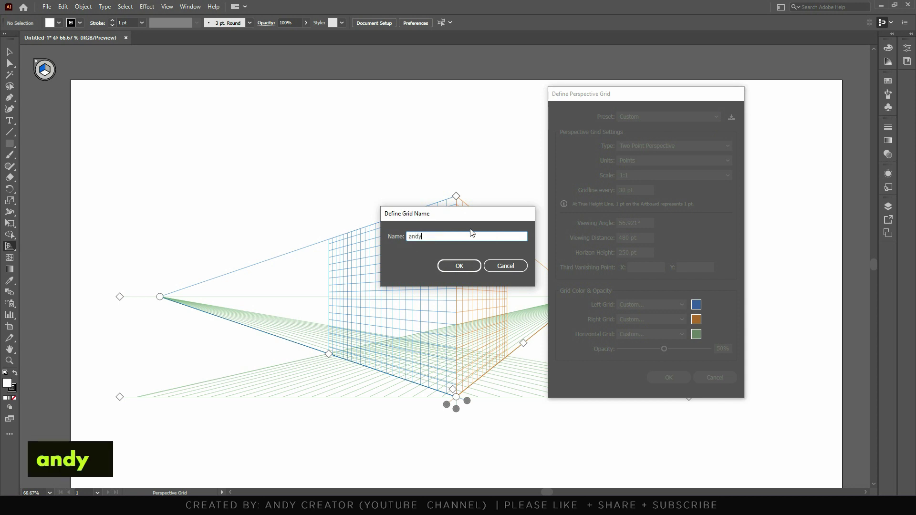
{"action": "type", "text": " grid"}
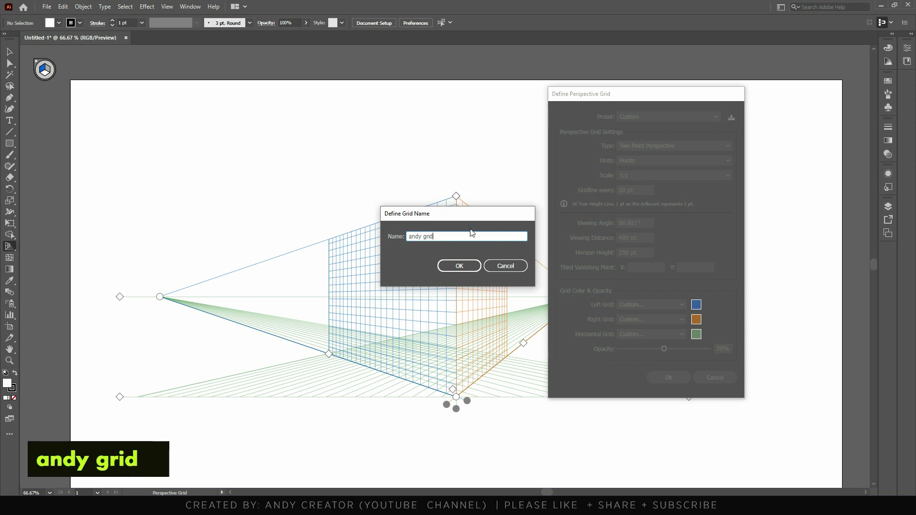
{"action": "key", "text": "Return"}
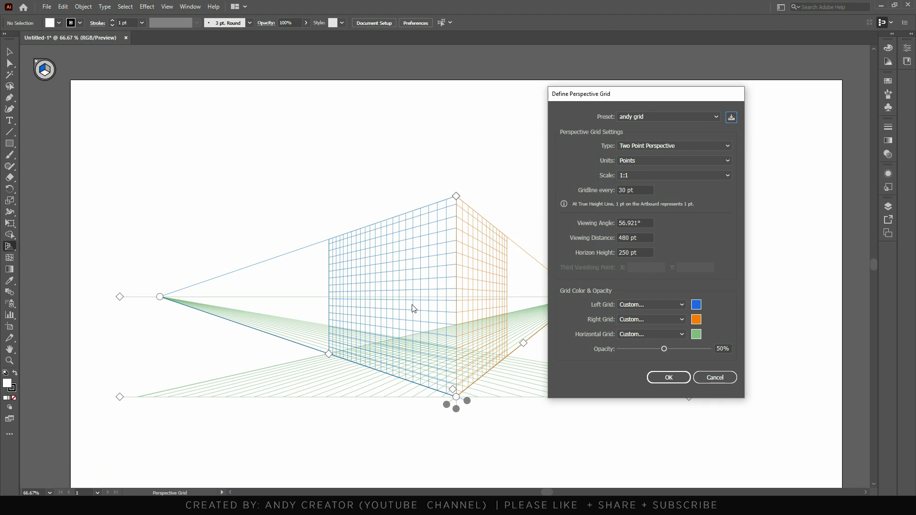
{"action": "left_click", "coordinate": [715, 117]}
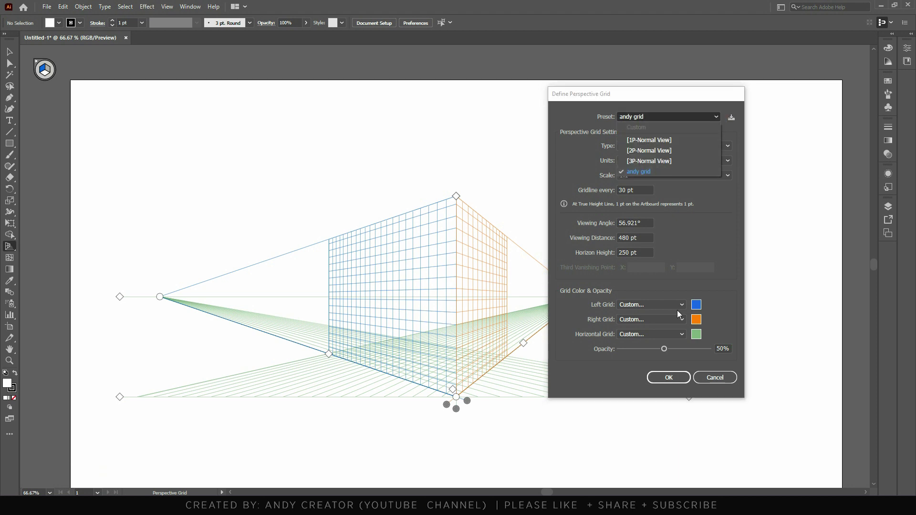
Look over the units offered for the perspective grid and leave the unit choice as is
{"action": "left_click", "coordinate": [731, 230]}
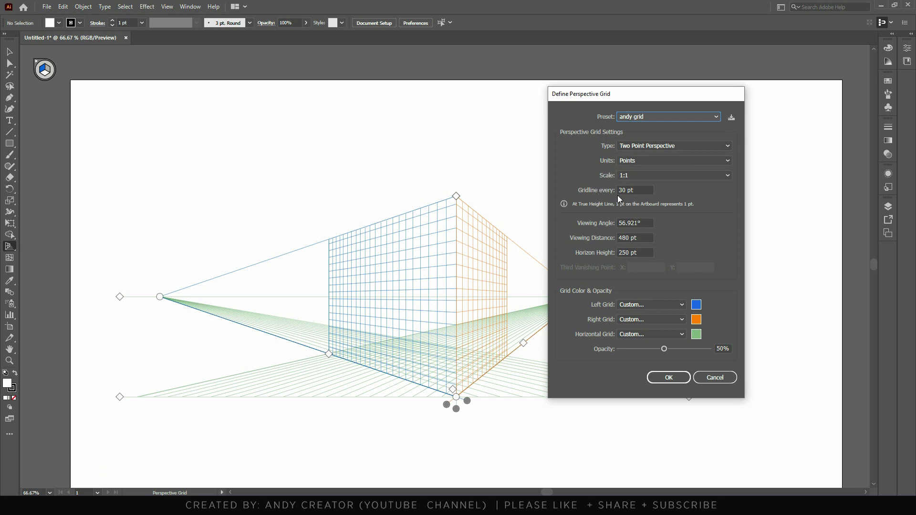
{"action": "left_click", "coordinate": [727, 162]}
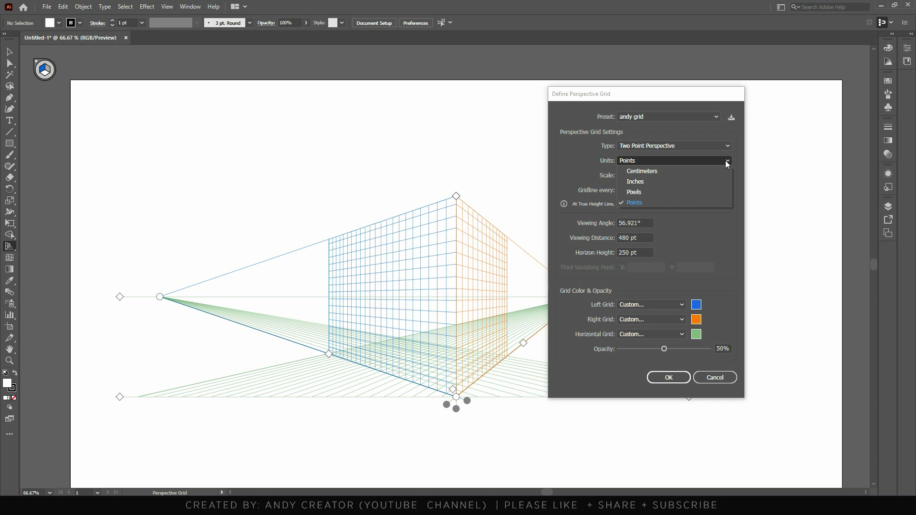
{"action": "left_click", "coordinate": [717, 237]}
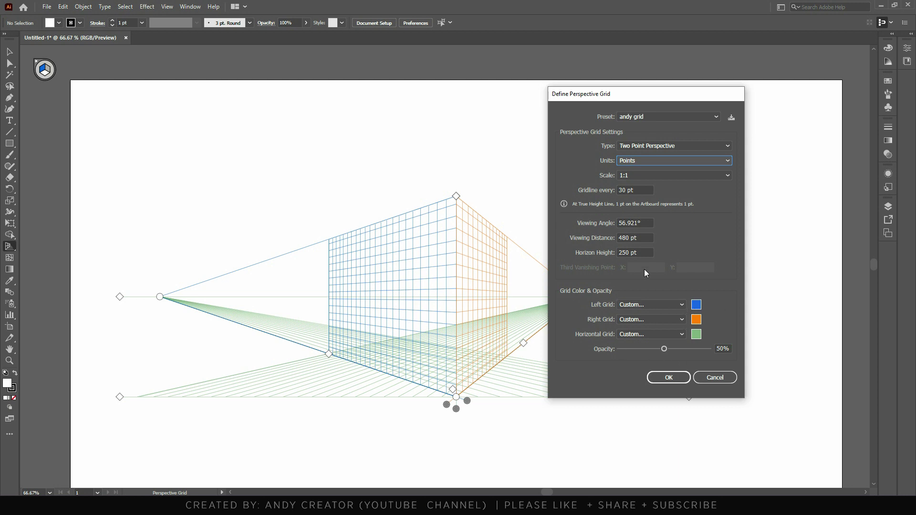
Try a much lower opacity for the perspective grid, apply it, and undo the change
{"action": "left_click_drag", "start_coordinate": [663, 349], "coordinate": [640, 348]}
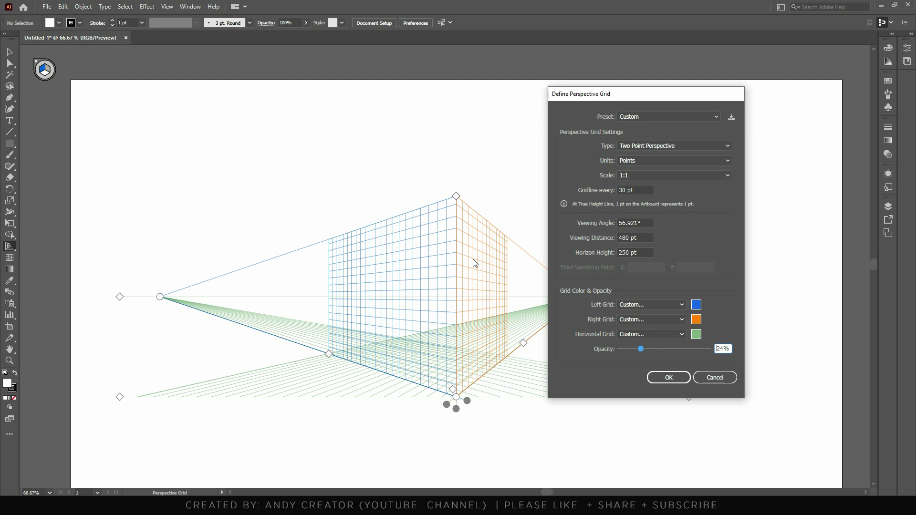
{"action": "left_click_drag", "start_coordinate": [640, 350], "coordinate": [631, 352]}
{"action": "left_click", "coordinate": [668, 377]}
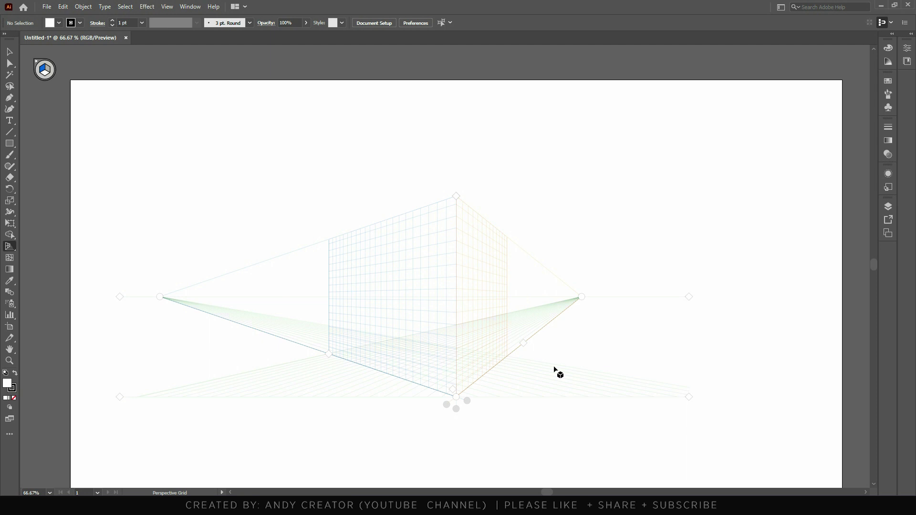
{"action": "key", "text": "ctrl+z"}
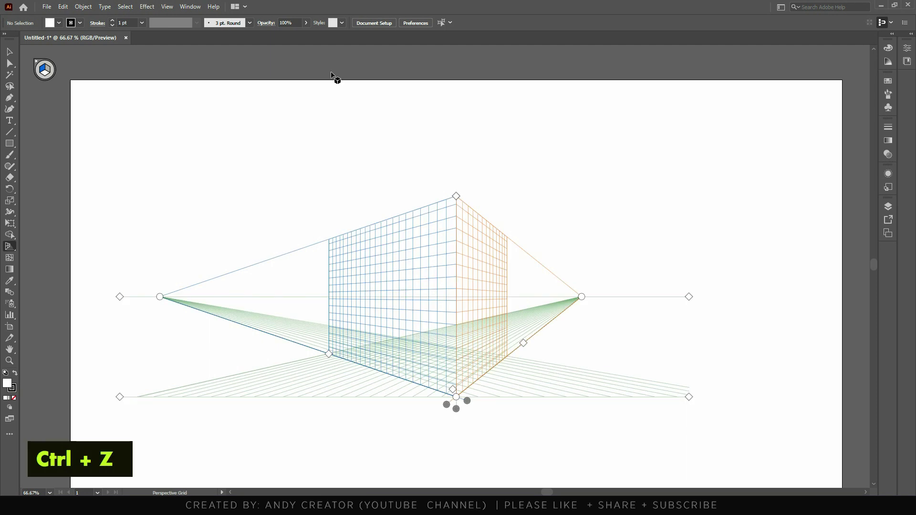
Switch the perspective grid to the one-point perspective preset [1P-Normal View]
{"action": "left_click", "coordinate": [167, 7]}
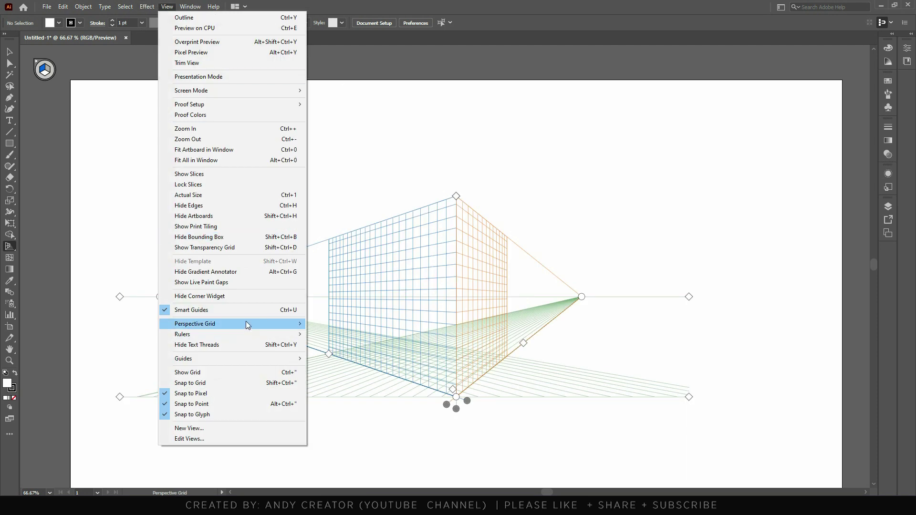
{"action": "mouse_move", "coordinate": [250, 323]}
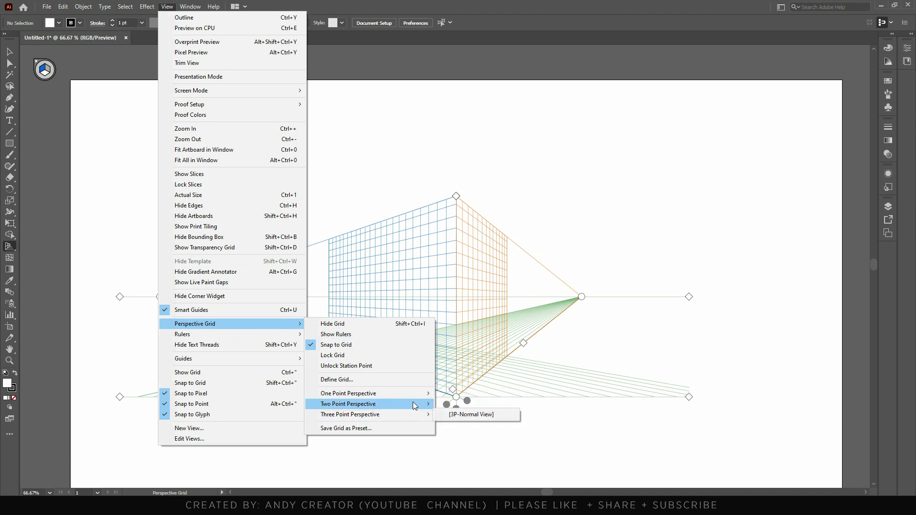
{"action": "mouse_move", "coordinate": [362, 394]}
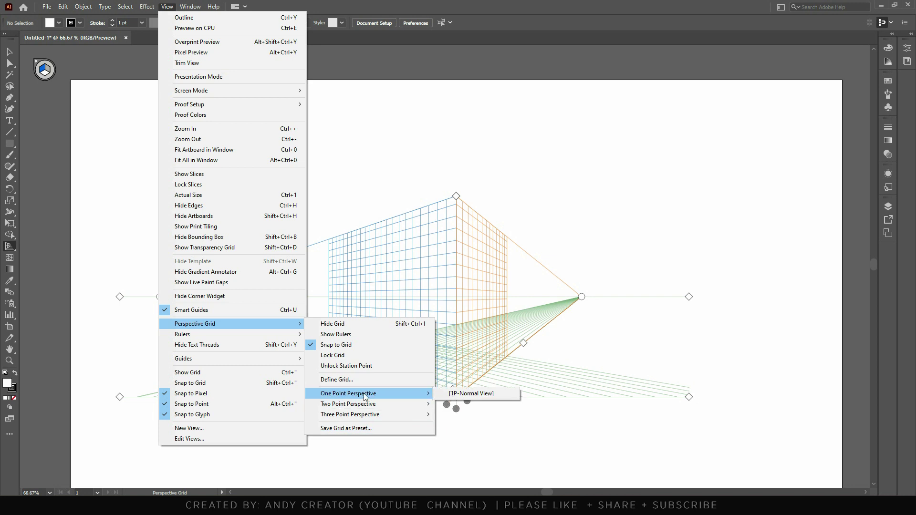
{"action": "left_click", "coordinate": [459, 394]}
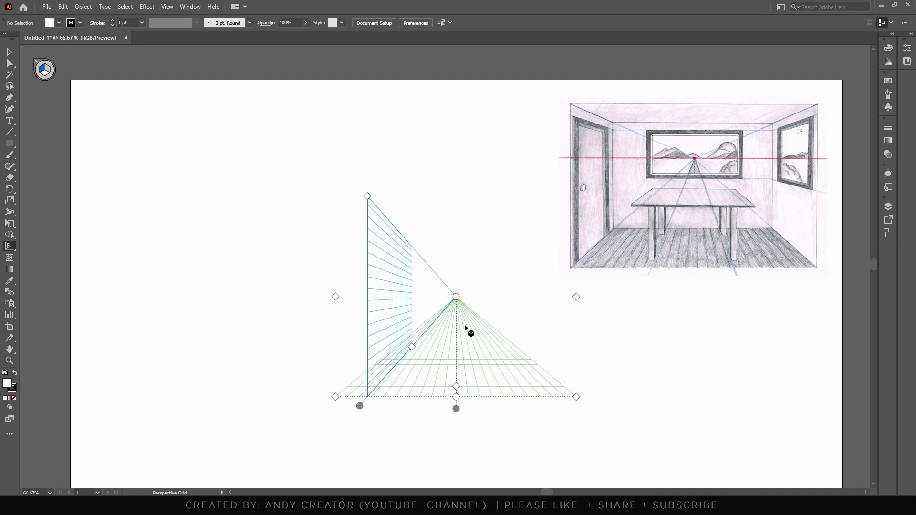
Switch the perspective grid to the two-point perspective preset [2P-Normal View]
{"action": "left_click", "coordinate": [167, 6]}
{"action": "mouse_move", "coordinate": [279, 324]}
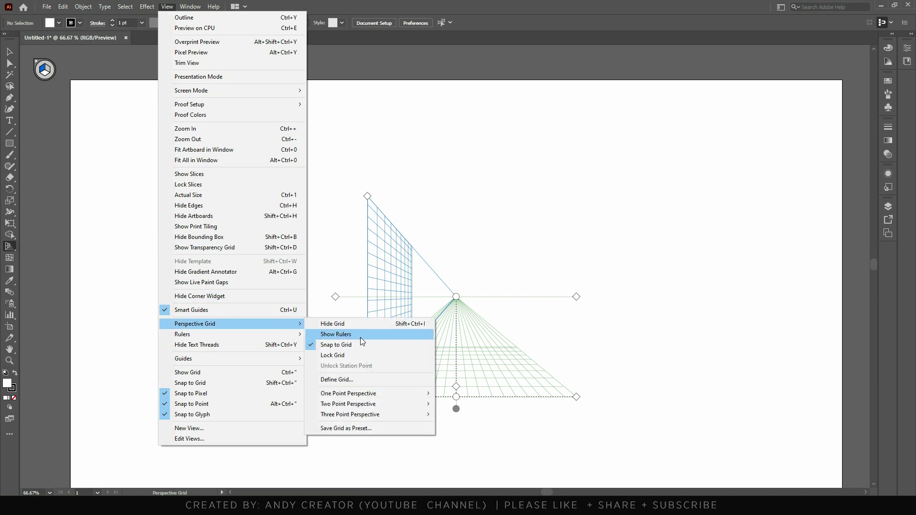
{"action": "mouse_move", "coordinate": [420, 406]}
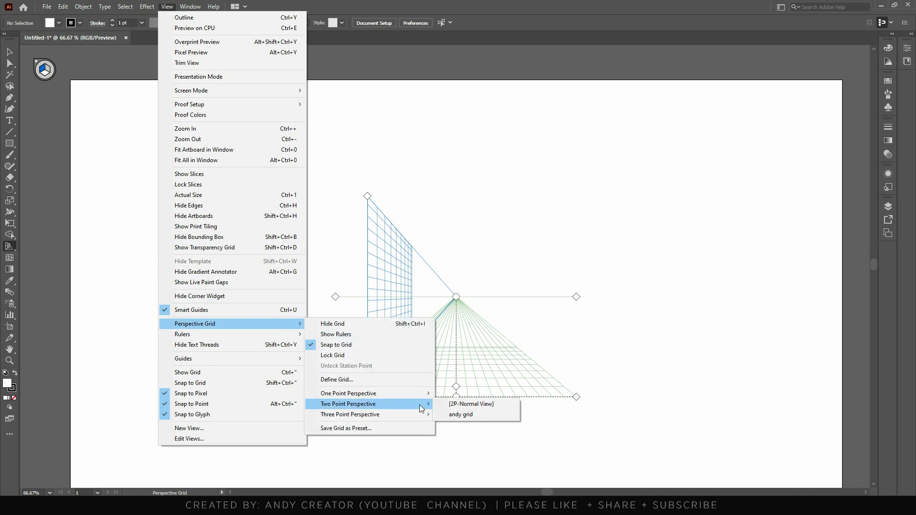
{"action": "left_click", "coordinate": [489, 405]}
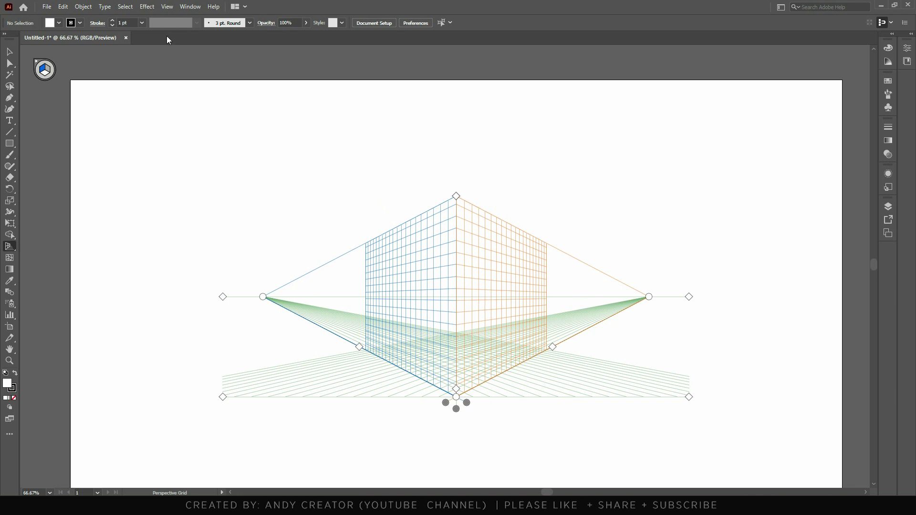
Switch the perspective grid to the three-point preset [3P-Normal View] and move it upward on the artboard
{"action": "left_click", "coordinate": [166, 7]}
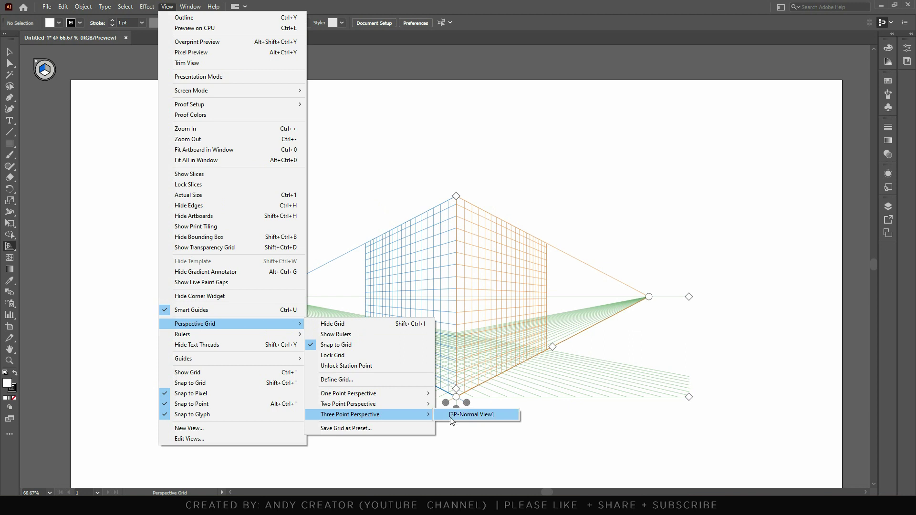
{"action": "left_click", "coordinate": [481, 415]}
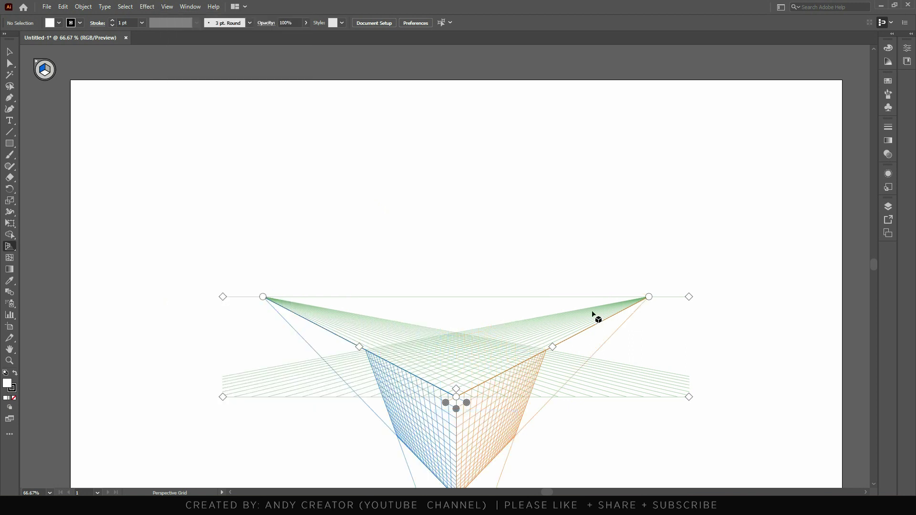
{"action": "left_click_drag", "start_coordinate": [689, 397], "coordinate": [684, 238]}
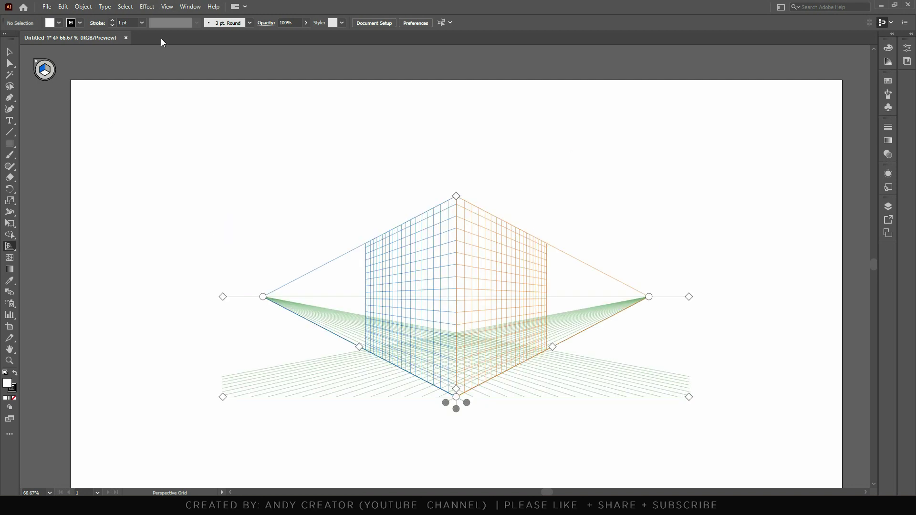
Apply the saved "andy grid" preset through the perspective grid definition
{"action": "left_click", "coordinate": [168, 7]}
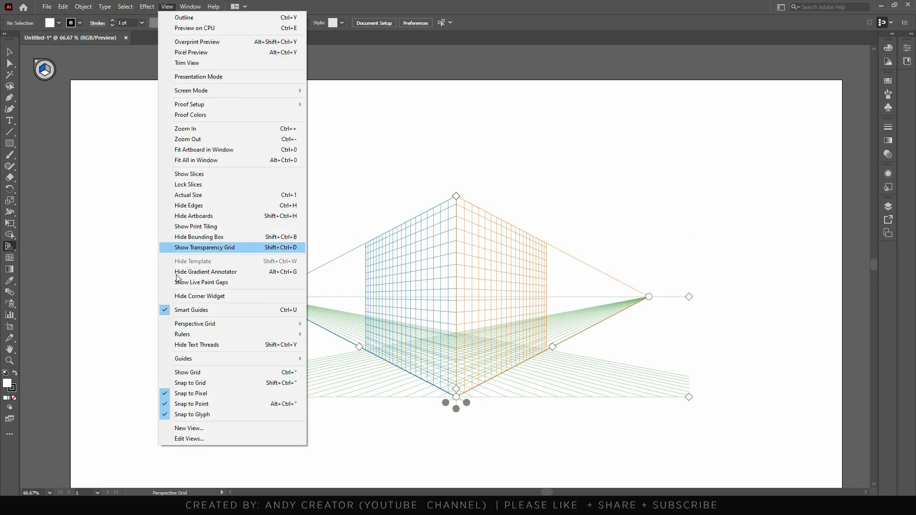
{"action": "mouse_move", "coordinate": [232, 327]}
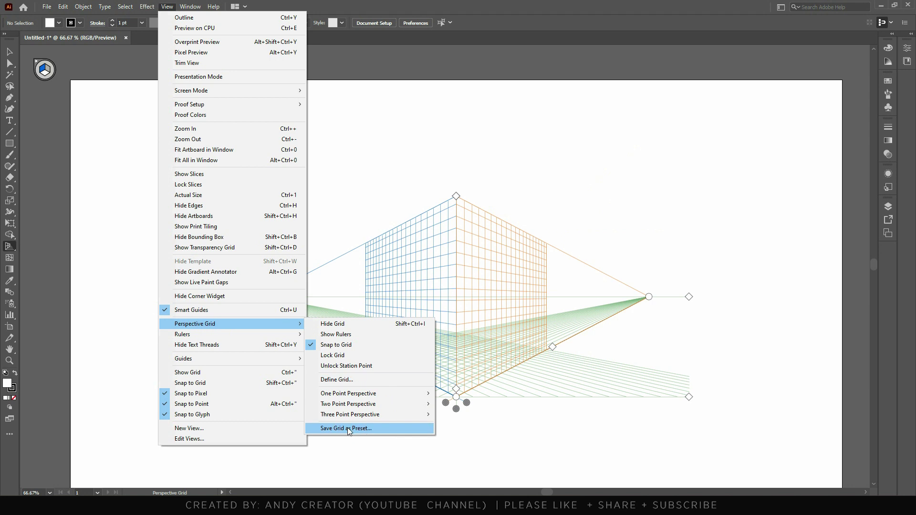
{"action": "left_click", "coordinate": [351, 380]}
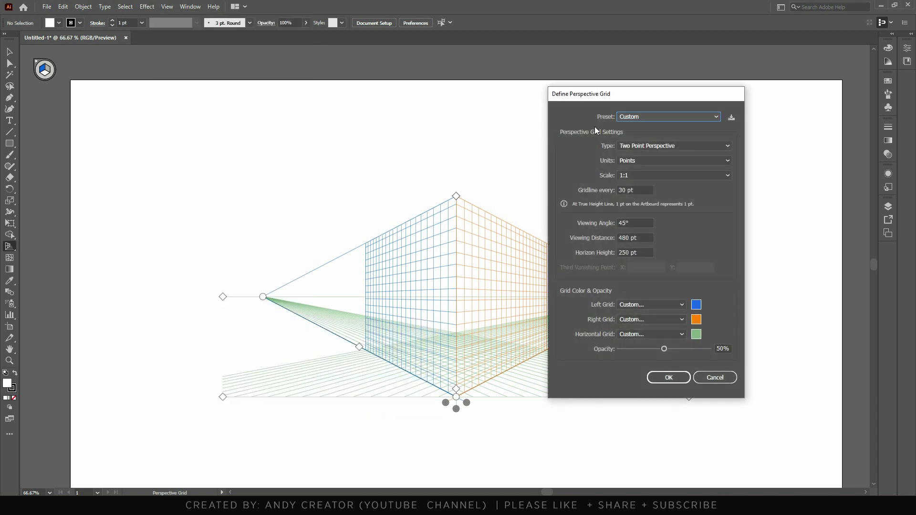
{"action": "left_click", "coordinate": [660, 117]}
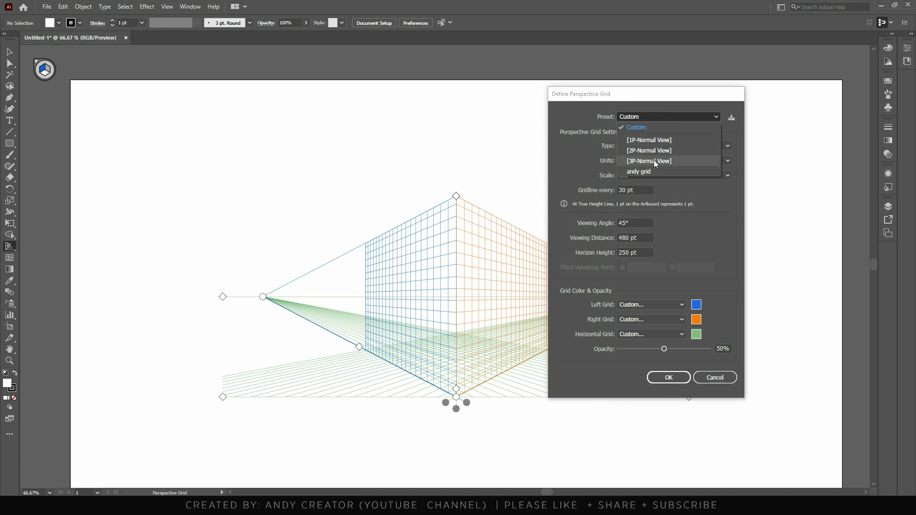
{"action": "left_click", "coordinate": [651, 171]}
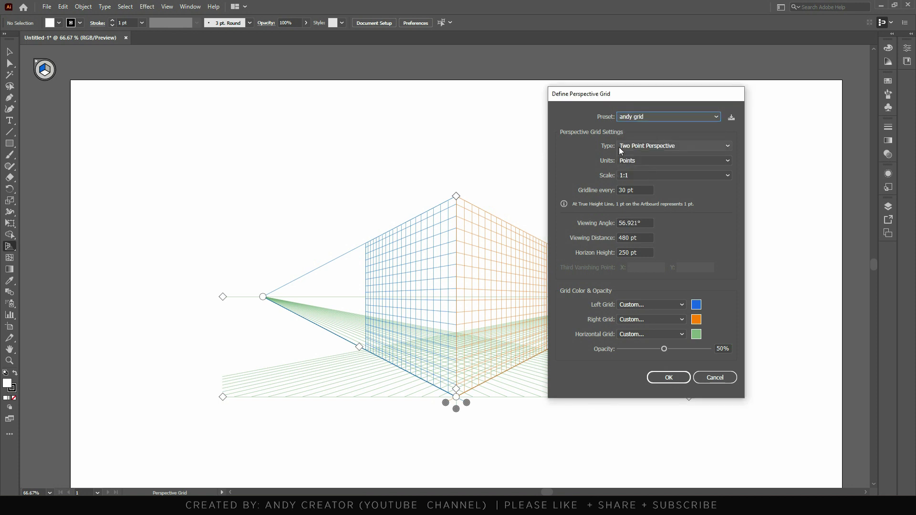
{"action": "left_click", "coordinate": [672, 378]}
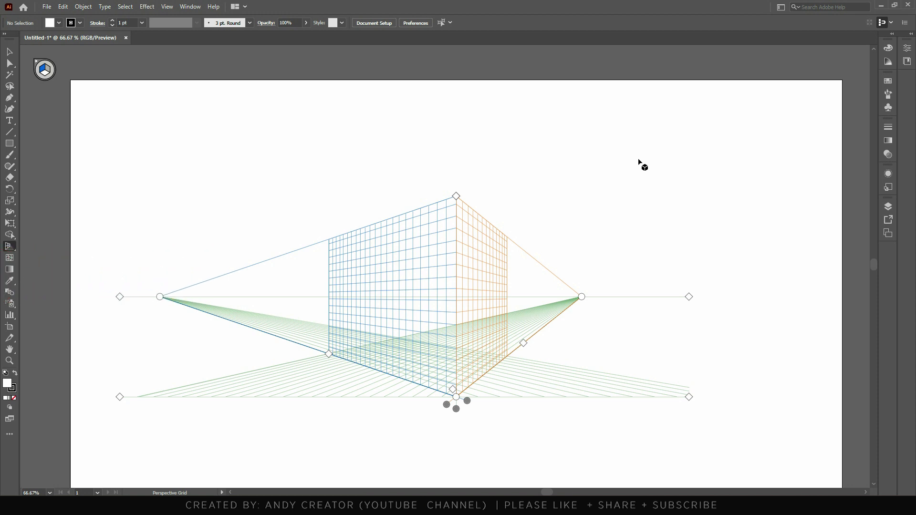
Replace the custom grid with the standard two-point preset [2P-Normal View]
{"action": "left_click", "coordinate": [168, 9]}
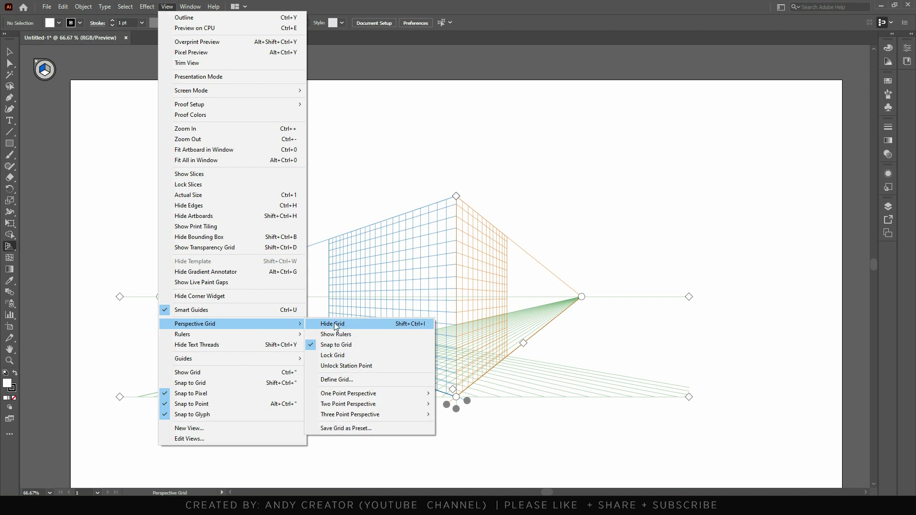
{"action": "mouse_move", "coordinate": [368, 406]}
{"action": "left_click", "coordinate": [465, 404]}
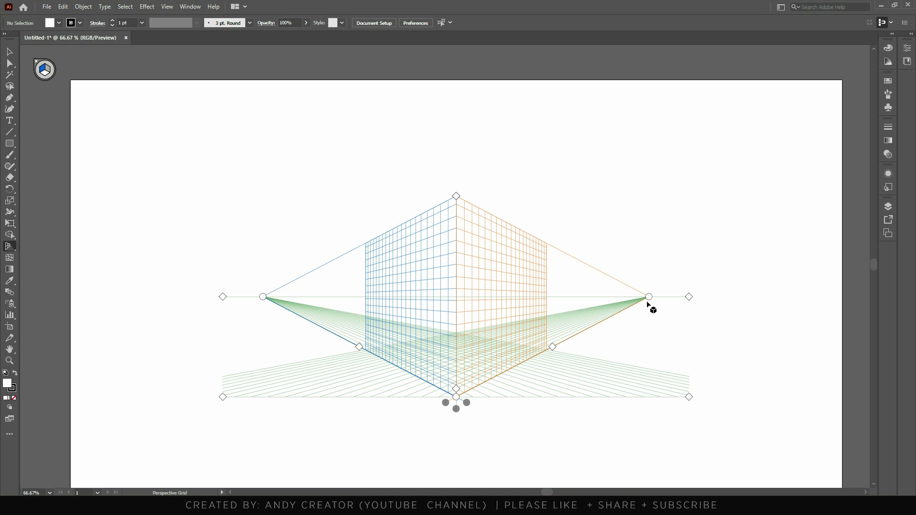
Lower the top extent of the vertical grids and raise the horizontal grid plane closer to the horizon line
{"action": "left_click_drag", "start_coordinate": [455, 198], "coordinate": [458, 265]}
{"action": "left_click_drag", "start_coordinate": [456, 409], "coordinate": [458, 365]}
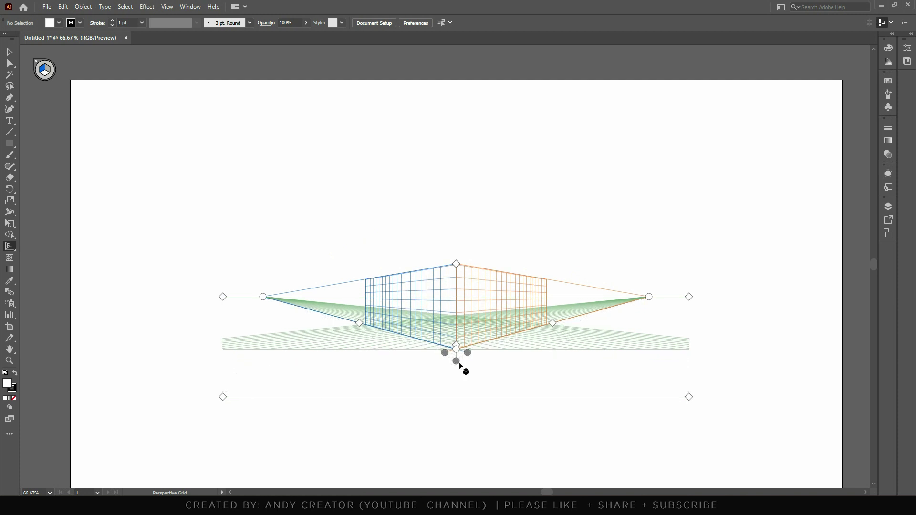
{"action": "scroll", "coordinate": [460, 384], "scroll_direction": "up", "scroll_amount": 4, "text": "alt"}
{"action": "scroll", "coordinate": [461, 382], "scroll_direction": "down", "scroll_amount": 3, "text": "alt"}
{"action": "scroll", "coordinate": [463, 381], "scroll_direction": "up", "scroll_amount": 2, "text": "alt"}
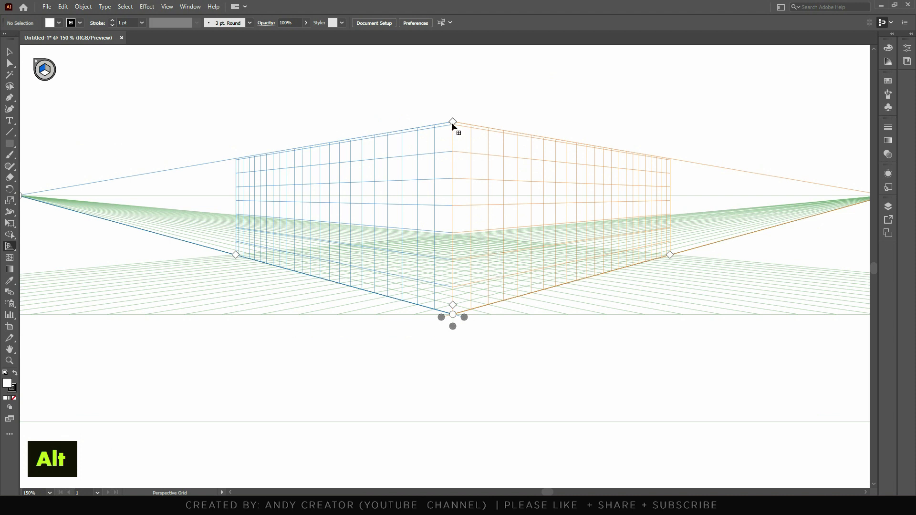
{"action": "left_click_drag", "start_coordinate": [453, 123], "coordinate": [453, 143]}
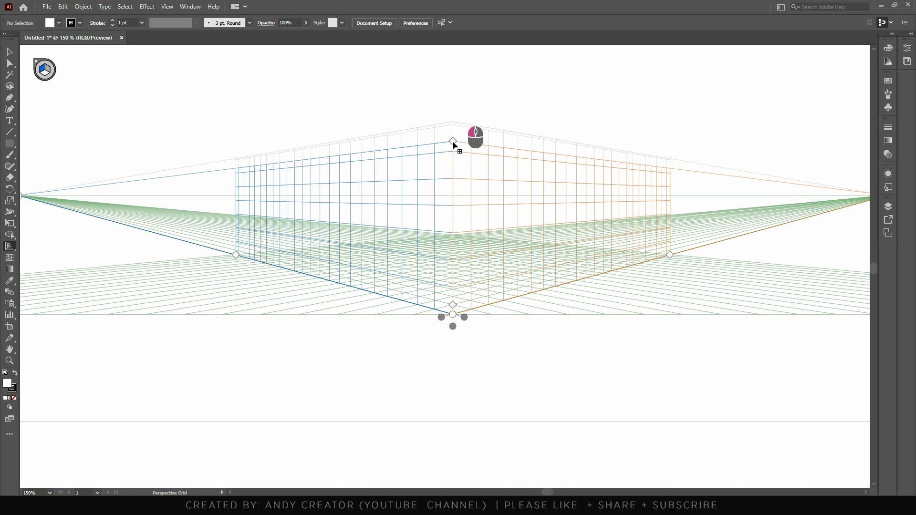
{"action": "scroll", "coordinate": [462, 232], "scroll_direction": "down", "scroll_amount": 3}
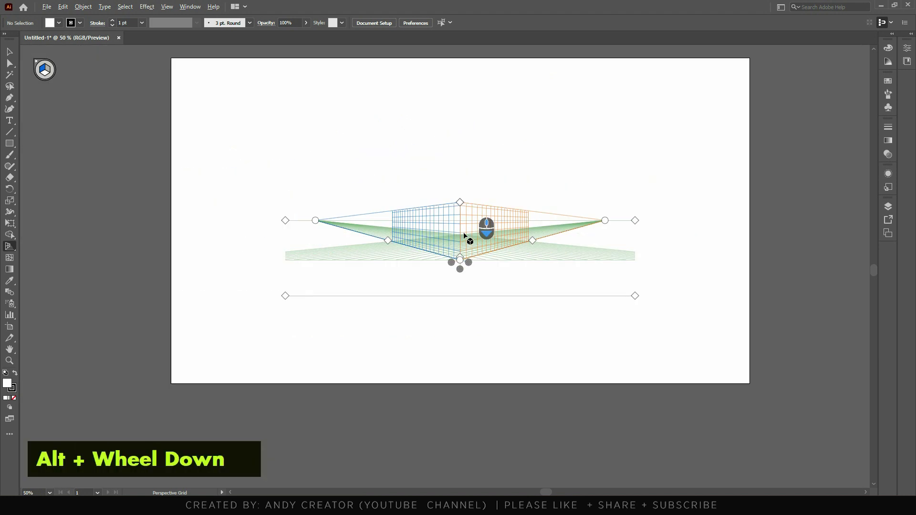
{"action": "scroll", "coordinate": [465, 235], "scroll_direction": "up", "scroll_amount": 3}
{"action": "scroll", "coordinate": [465, 235], "scroll_direction": "up", "scroll_amount": 1}
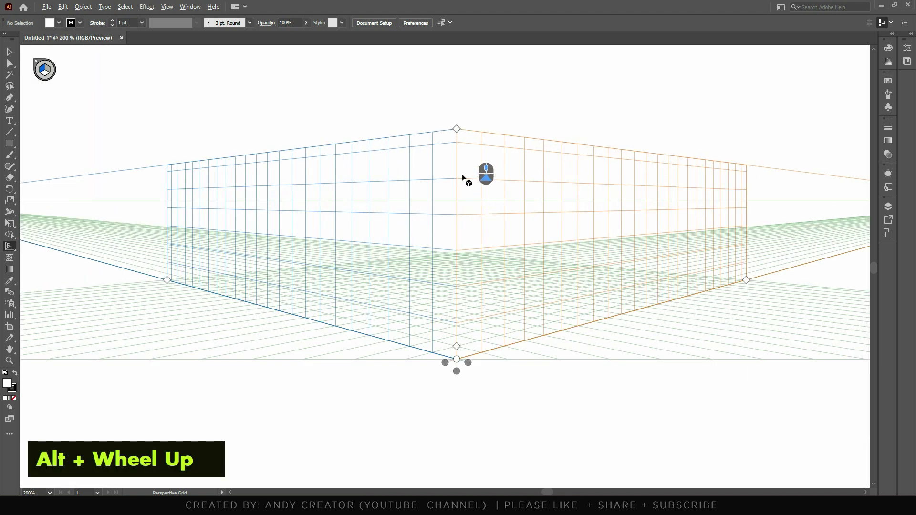
{"action": "mouse_move", "coordinate": [456, 127]}
{"action": "left_mouse_down"}
{"action": "mouse_move", "coordinate": [459, 146]}
{"action": "mouse_move", "coordinate": [458, 134]}
{"action": "left_mouse_up"}
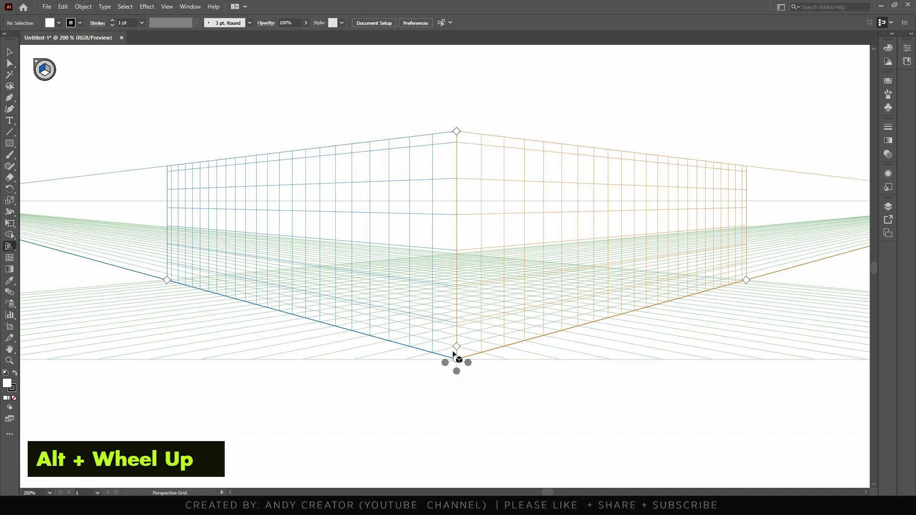
Enlarge the grid cells slightly and adjust the grid extents, raising the top edge and pulling the left and right edges toward the centre
{"action": "left_click_drag", "start_coordinate": [456, 345], "coordinate": [457, 342]}
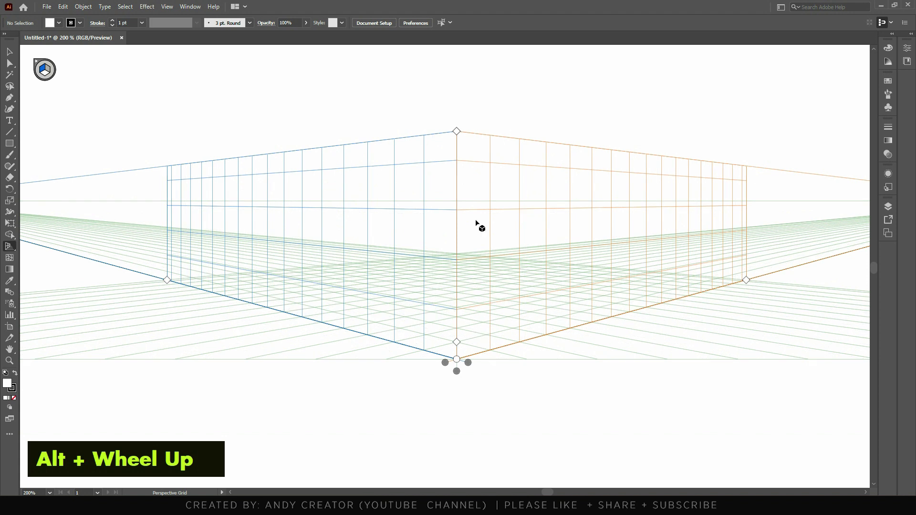
{"action": "left_click_drag", "start_coordinate": [460, 133], "coordinate": [462, 111]}
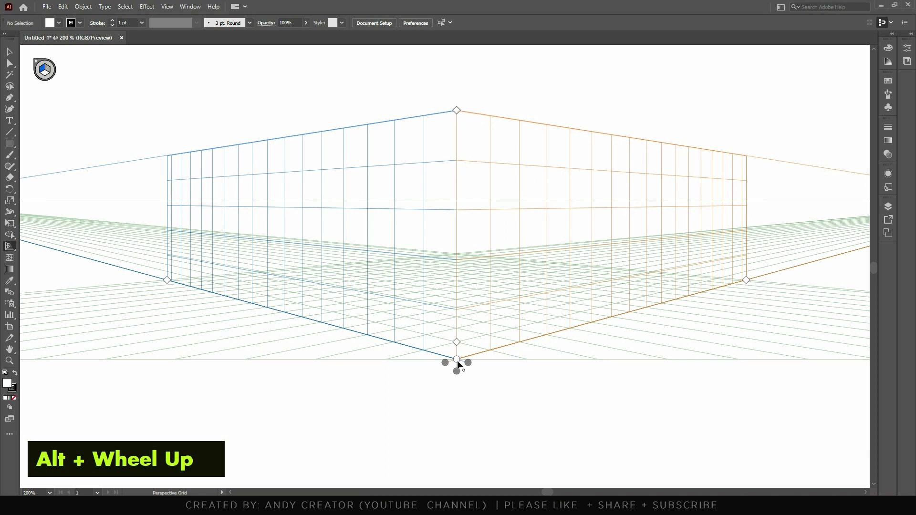
{"action": "left_click_drag", "start_coordinate": [746, 280], "coordinate": [621, 323]}
{"action": "left_click_drag", "start_coordinate": [168, 280], "coordinate": [393, 342]}
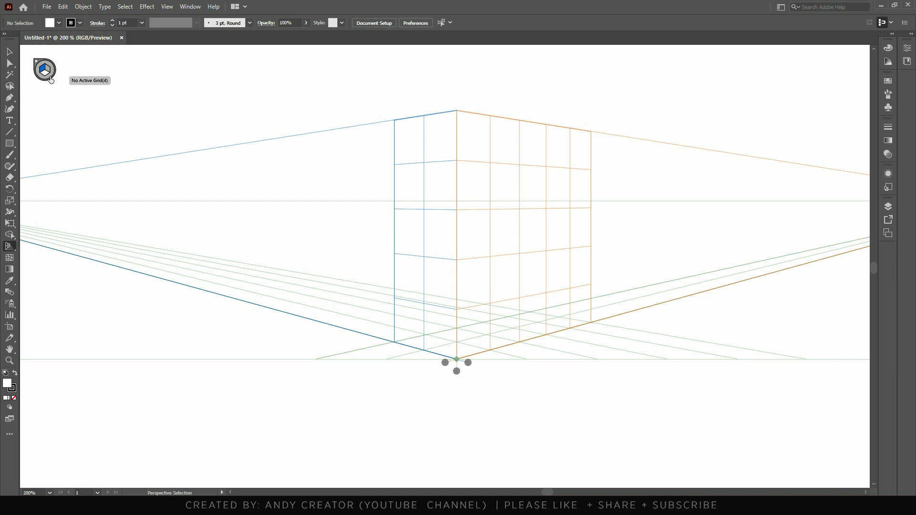
Set the plane switching widget to no active grid and return to the Perspective Grid tool
{"action": "right_click", "coordinate": [47, 79]}
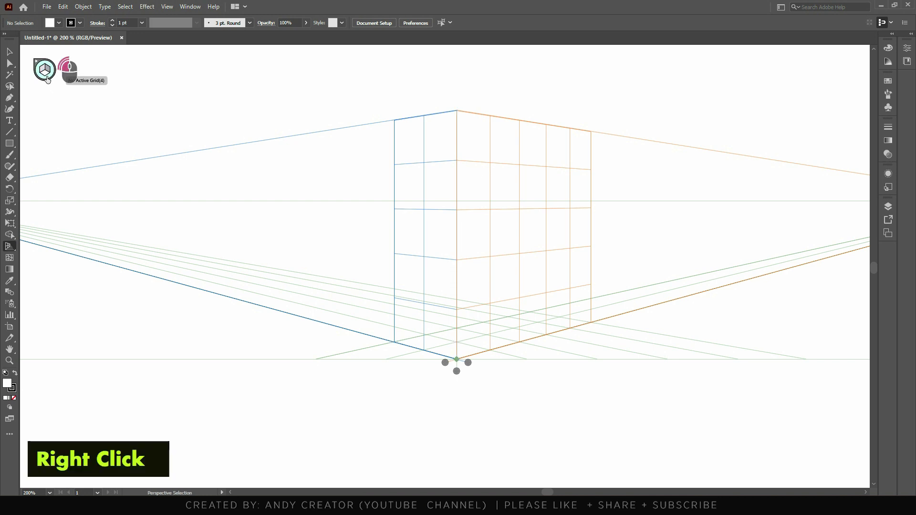
{"action": "key", "text": "shift+p"}
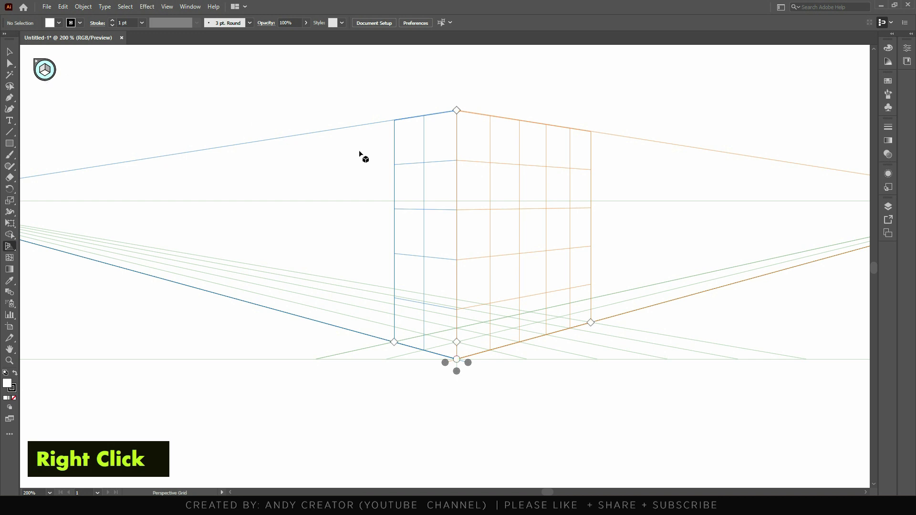
Try drawing a flat rectangle about 112 by 73 px across the grid's centre with no active plane, and undo it
{"action": "left_click", "coordinate": [10, 144]}
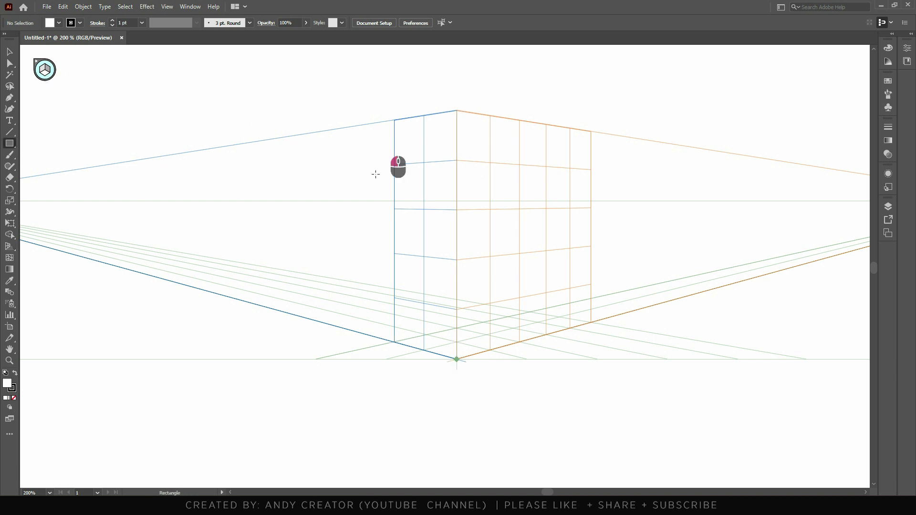
{"action": "left_click_drag", "start_coordinate": [376, 171], "coordinate": [511, 258]}
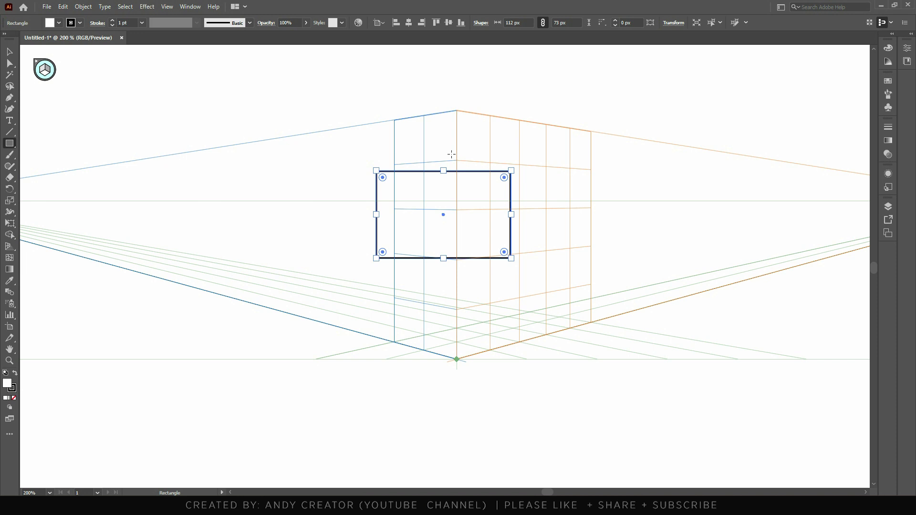
{"action": "key", "text": "ctrl+z"}
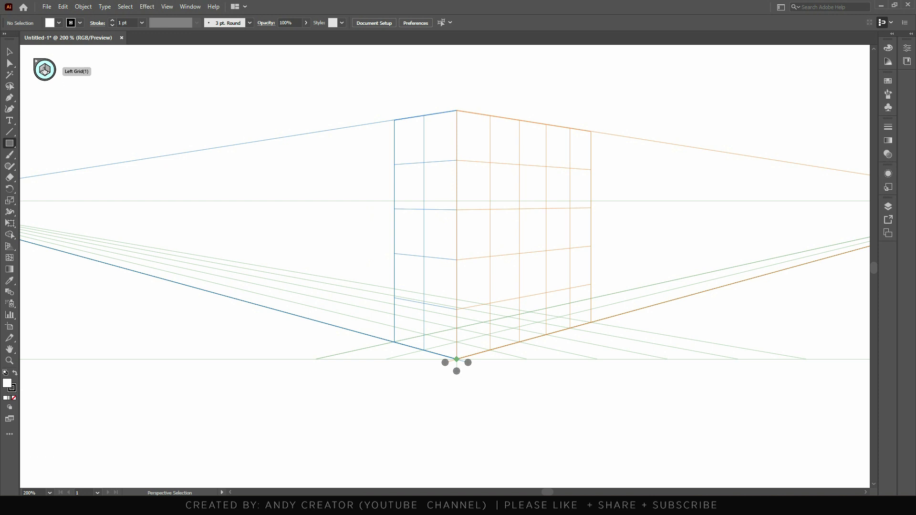
Activate the left grid plane and draw a rectangle about 82 by 206 pt covering its gridded area
{"action": "left_click", "coordinate": [42, 69]}
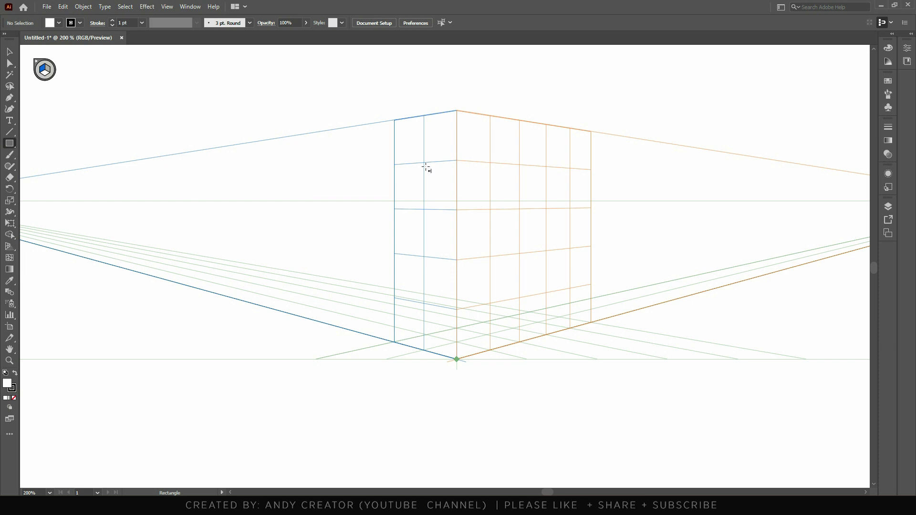
{"action": "left_click_drag", "start_coordinate": [394, 120], "coordinate": [457, 359]}
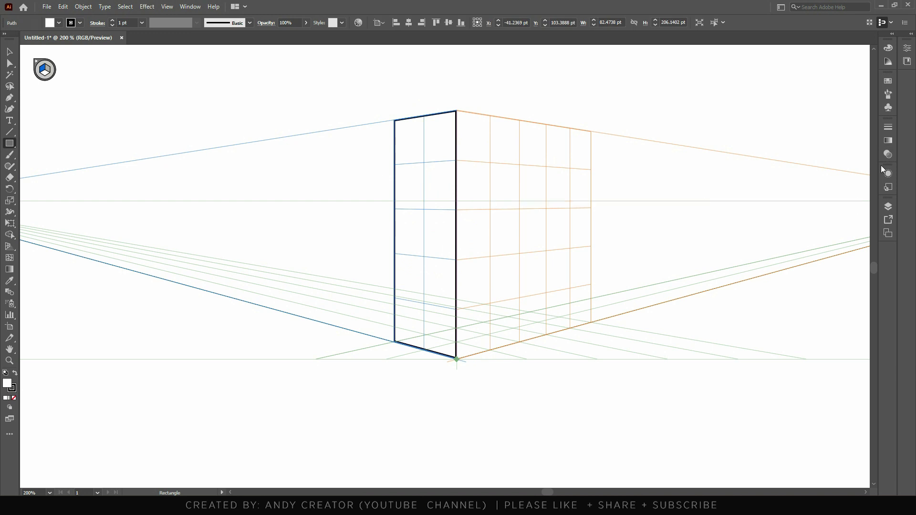
Show the full stroke options and set the left-plane rectangle's stroke weight to 1.5 pt
{"action": "left_click", "coordinate": [888, 127]}
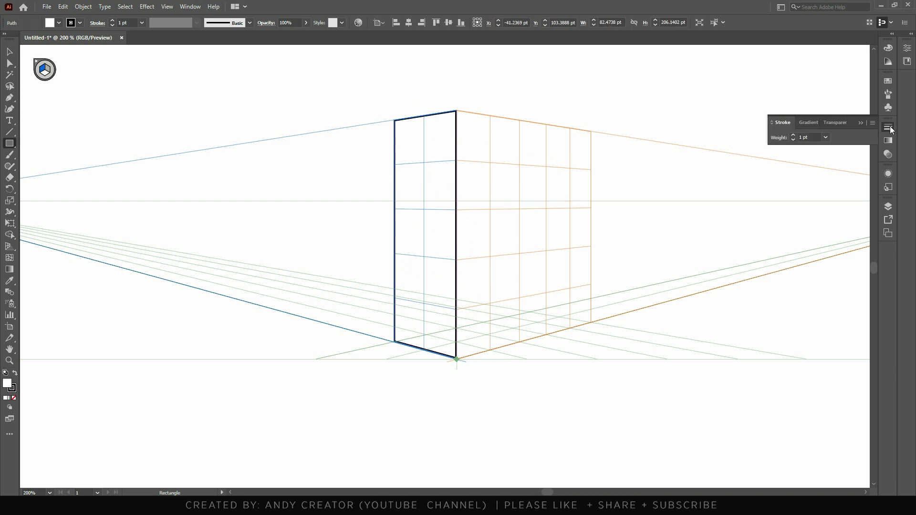
{"action": "left_click", "coordinate": [872, 123]}
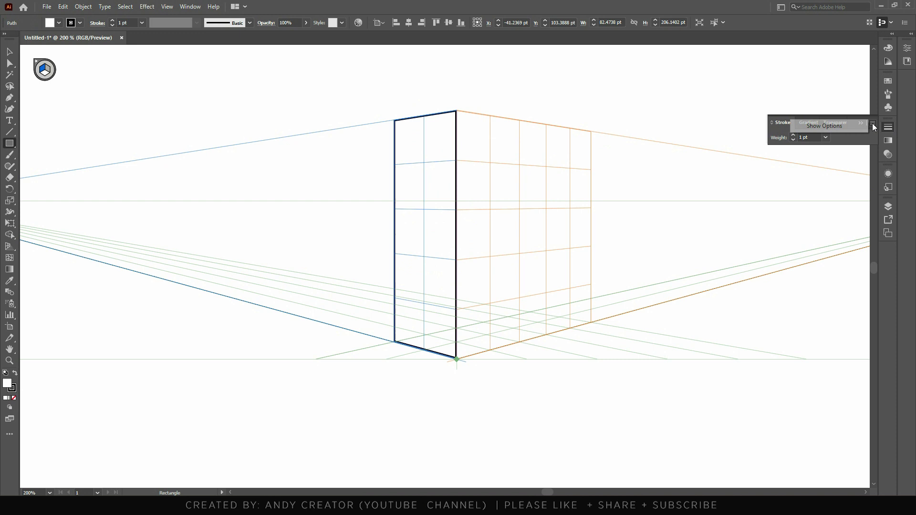
{"action": "left_click", "coordinate": [843, 128]}
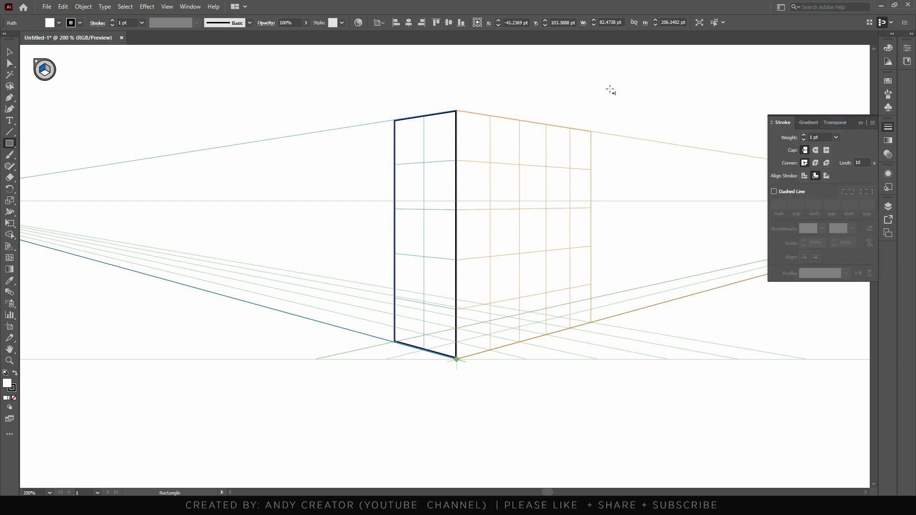
{"action": "left_click", "coordinate": [9, 51]}
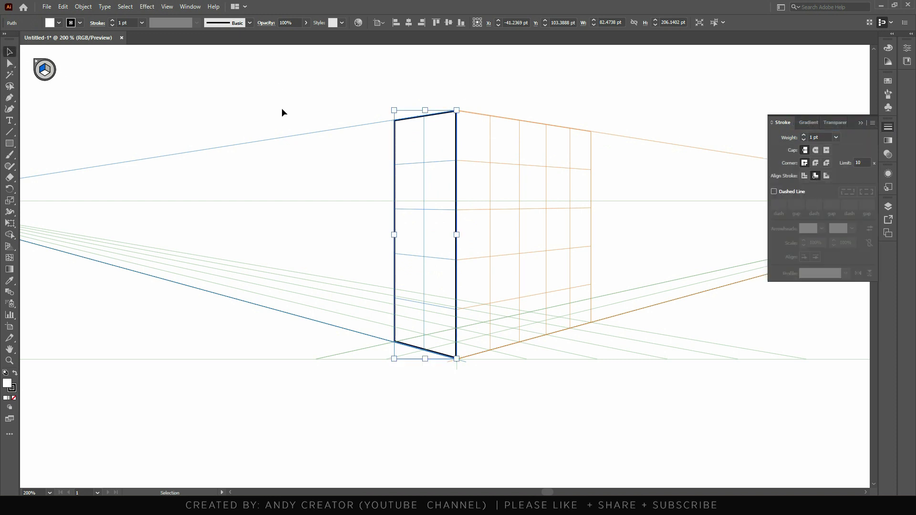
{"action": "left_click", "coordinate": [357, 86]}
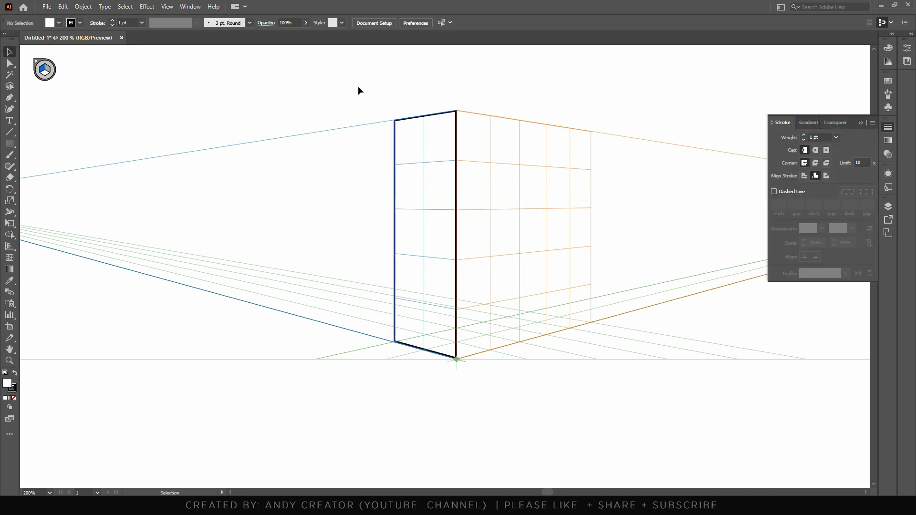
{"action": "left_click", "coordinate": [457, 237]}
{"action": "left_click", "coordinate": [820, 137]}
{"action": "type", "text": "1.5"}
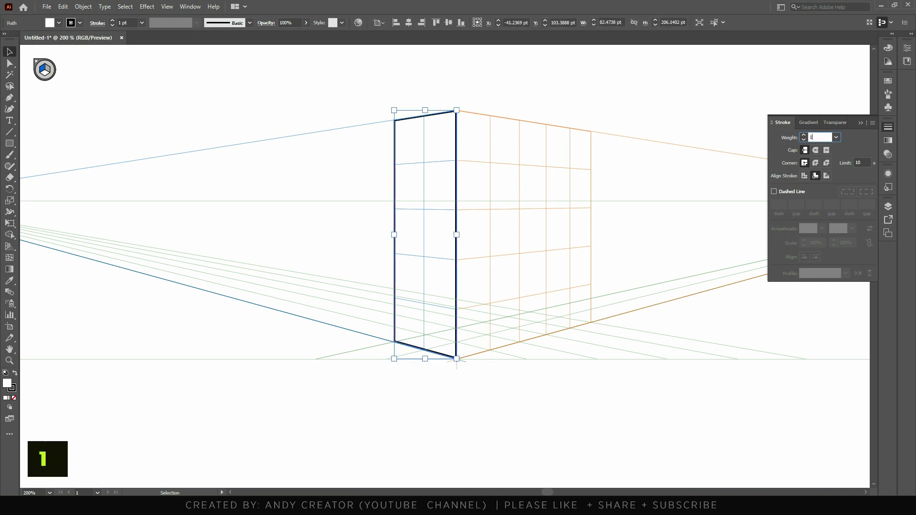
{"action": "key", "text": "Return"}
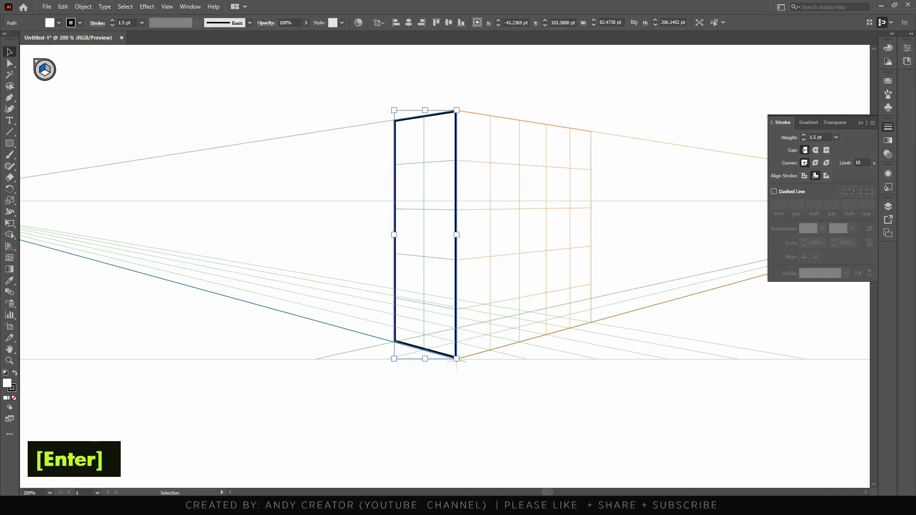
{"action": "left_click", "coordinate": [492, 113]}
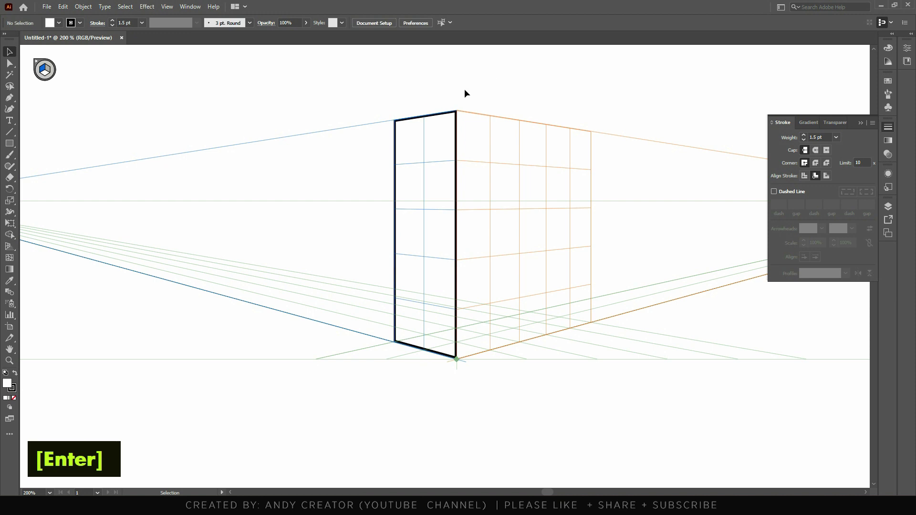
Round all four corners of the left-plane rectangle to a radius of about 7 px
{"action": "left_click", "coordinate": [454, 125]}
{"action": "left_click", "coordinate": [10, 62]}
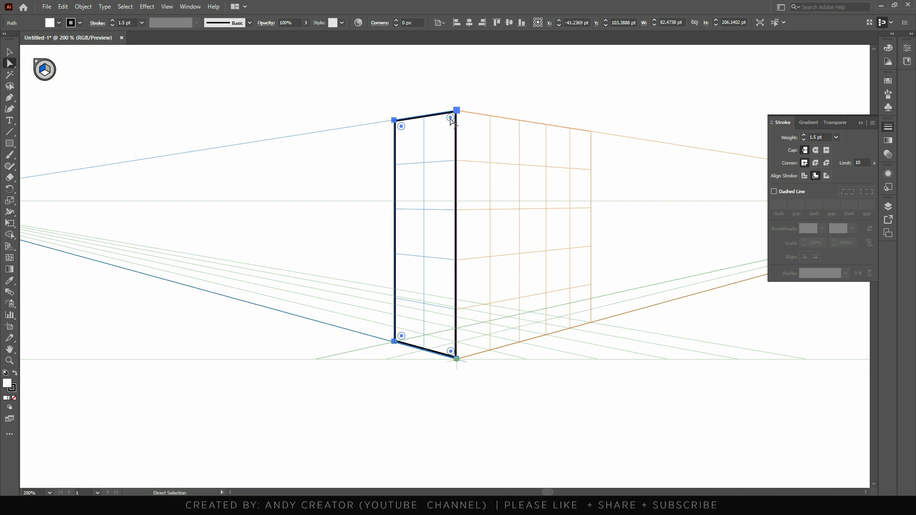
{"action": "left_click_drag", "start_coordinate": [451, 118], "coordinate": [467, 117]}
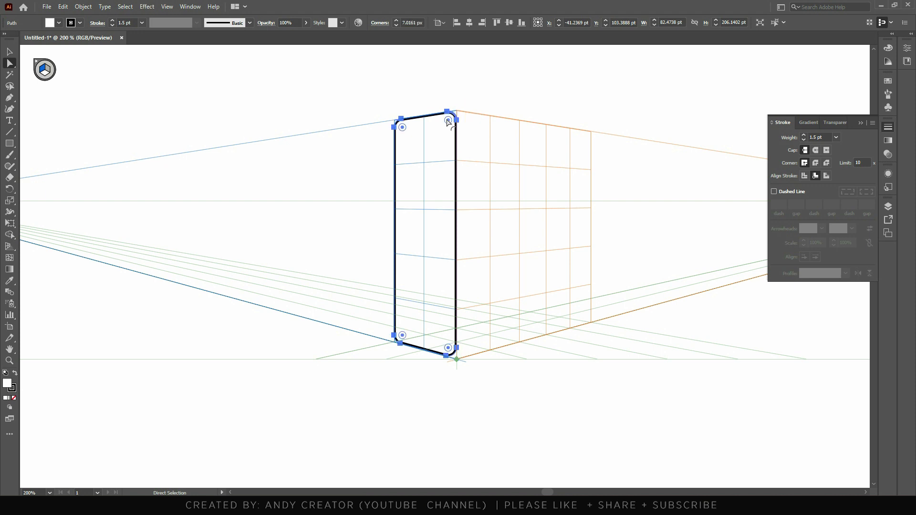
{"action": "left_click", "coordinate": [10, 51]}
{"action": "double_click", "coordinate": [242, 88]}
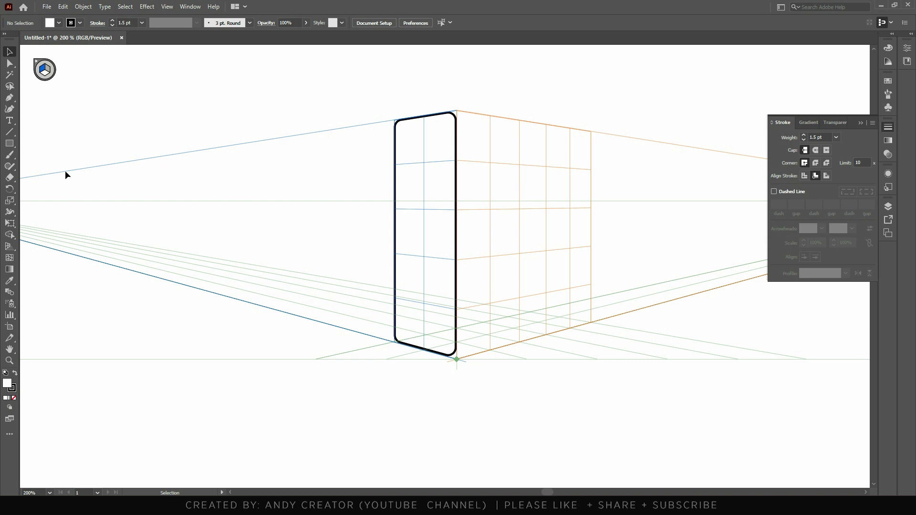
Activate the right grid plane and draw a rectangle about 204 by 162 pt from the central edge to the plane's outer edge
{"action": "key", "text": "m"}
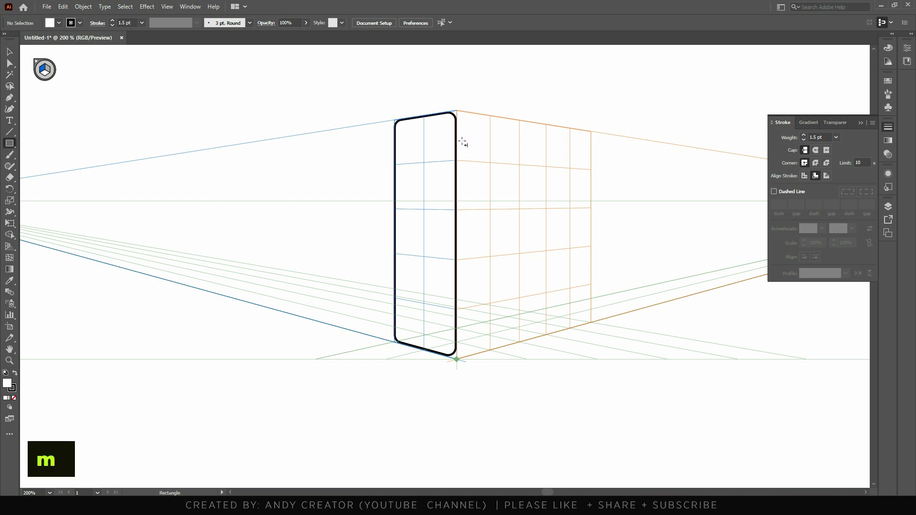
{"action": "key", "text": "shift+v"}
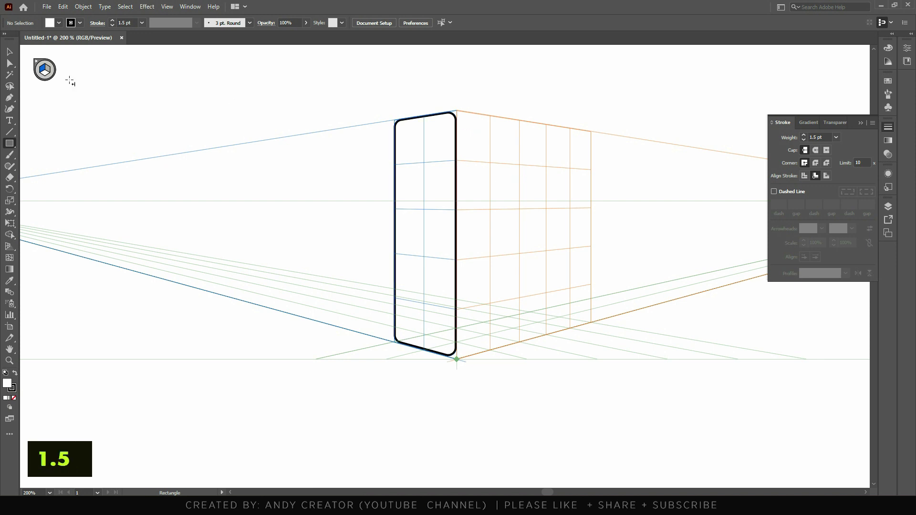
{"action": "left_click", "coordinate": [48, 71]}
{"action": "key", "text": "m"}
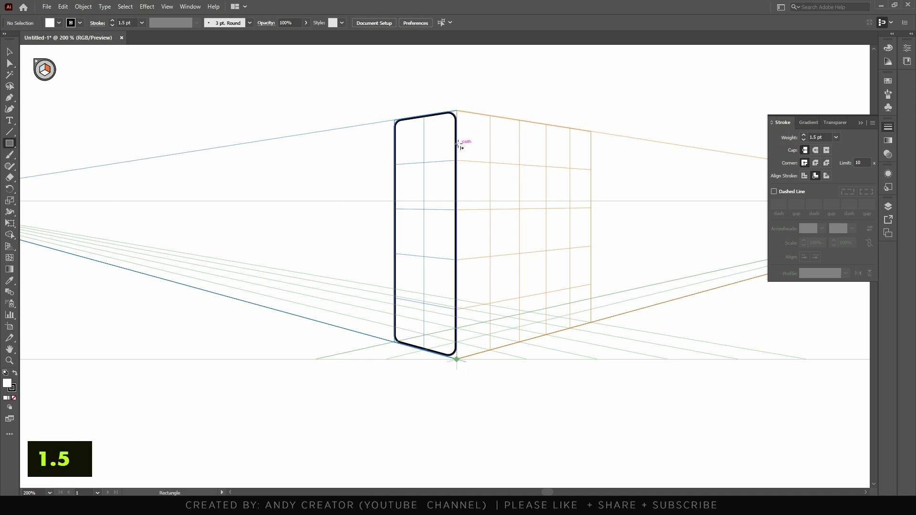
{"action": "left_click_drag", "start_coordinate": [458, 139], "coordinate": [592, 302]}
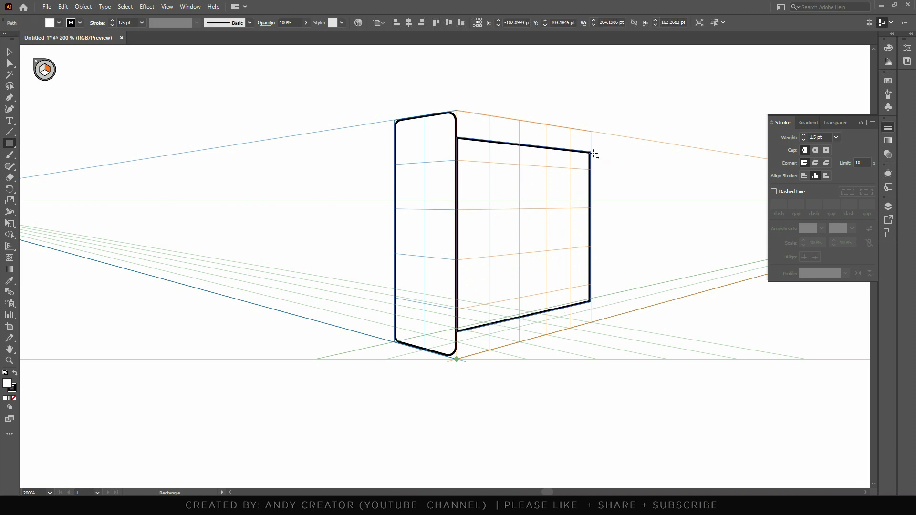
Expand the docked panels, fill the right-plane rectangle with grey 999999 and remove its stroke
{"action": "left_click", "coordinate": [892, 33]}
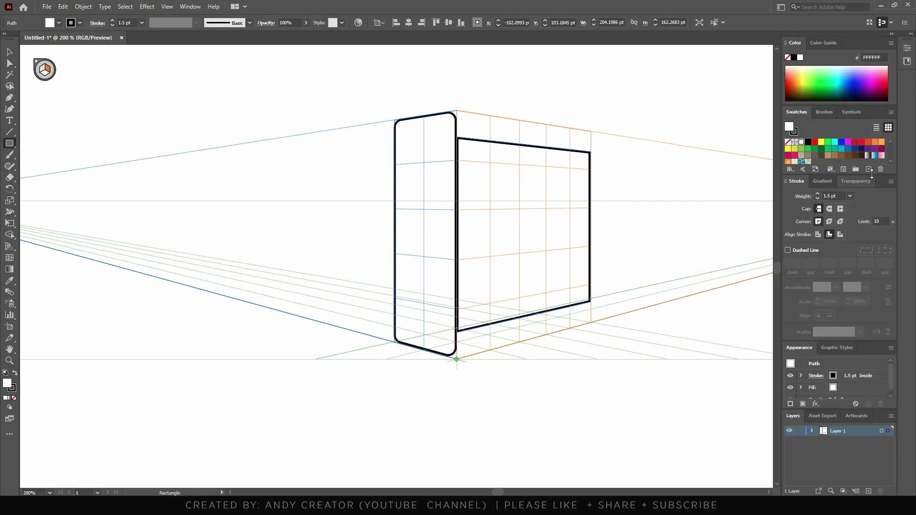
{"action": "left_click_drag", "start_coordinate": [891, 174], "coordinate": [891, 184]}
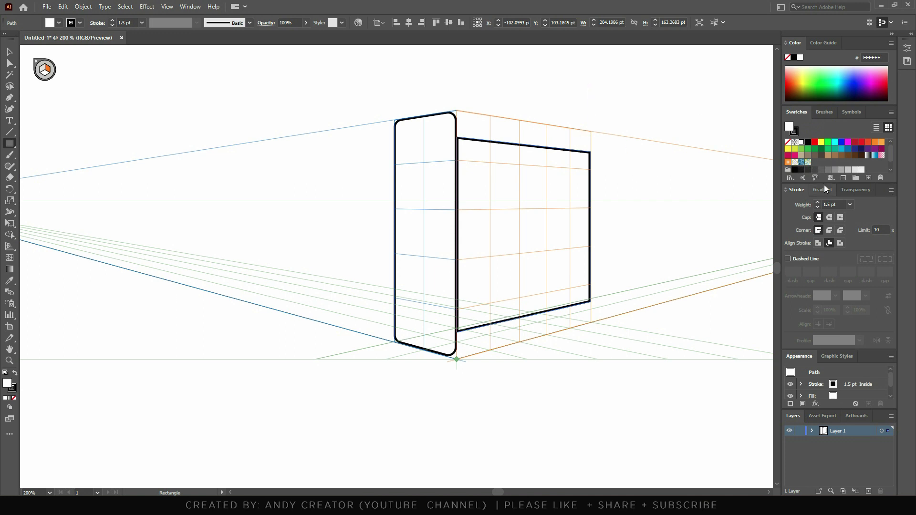
{"action": "left_click", "coordinate": [834, 170]}
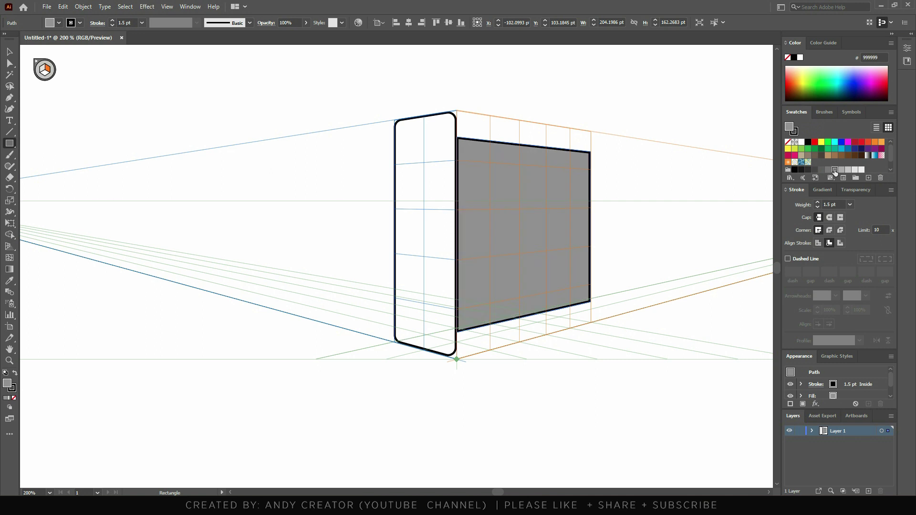
{"action": "left_click", "coordinate": [795, 134]}
{"action": "left_click", "coordinate": [789, 142]}
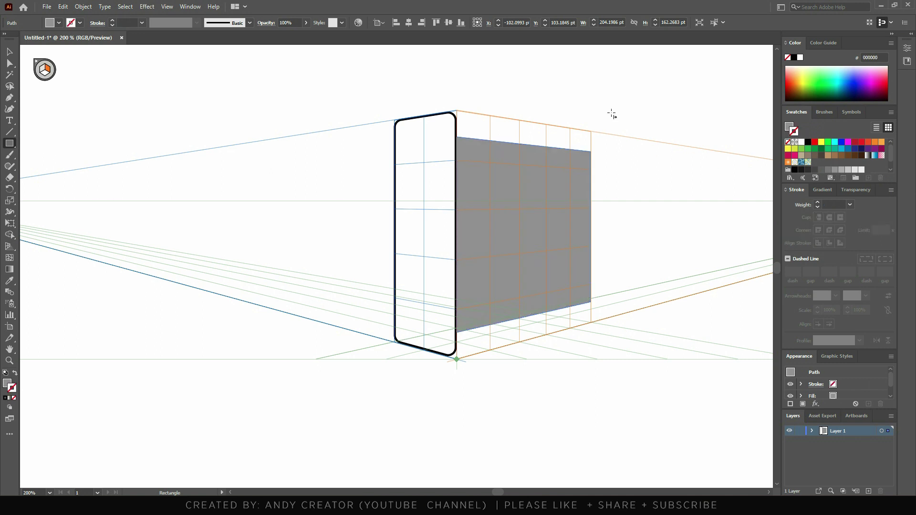
Give the rounded left-plane rectangle a light grey stroke (R=179 G=179 B=179) and no fill
{"action": "key", "text": "v"}
{"action": "left_click", "coordinate": [454, 115]}
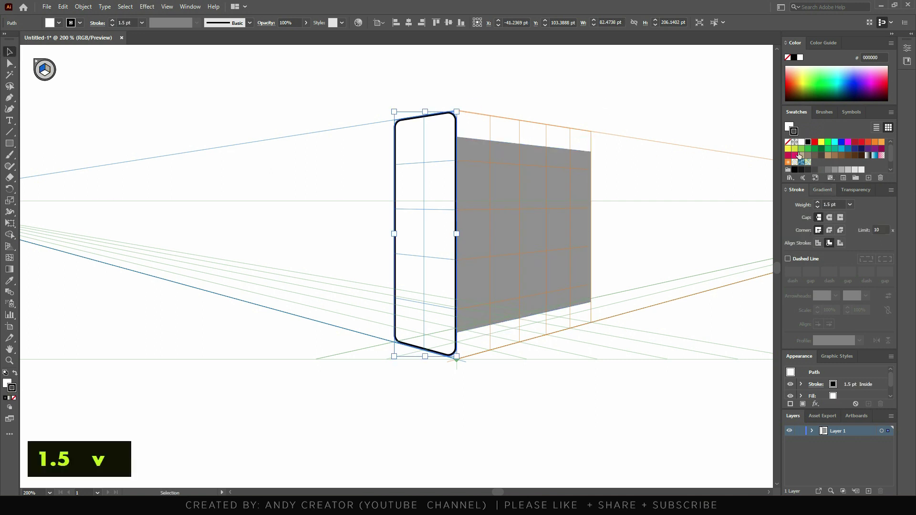
{"action": "left_click", "coordinate": [848, 170]}
{"action": "left_click", "coordinate": [841, 169]}
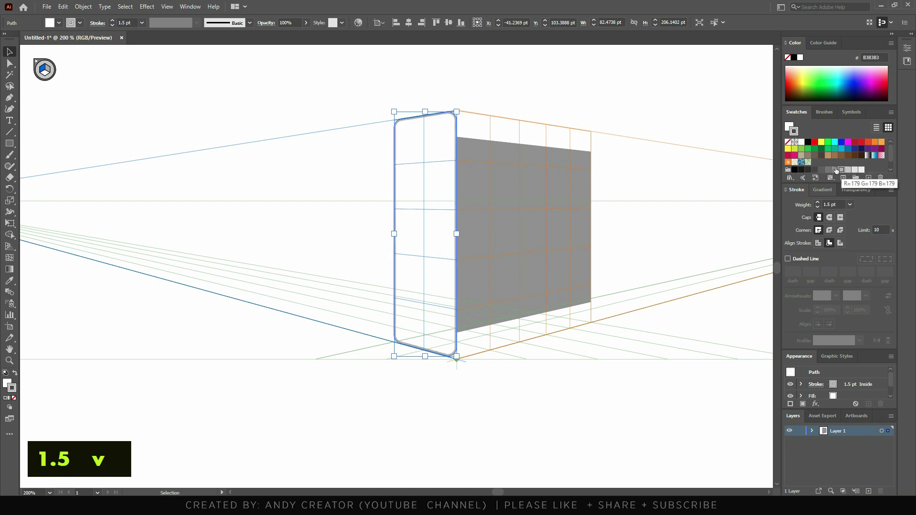
{"action": "left_click", "coordinate": [788, 129]}
{"action": "left_click", "coordinate": [787, 142]}
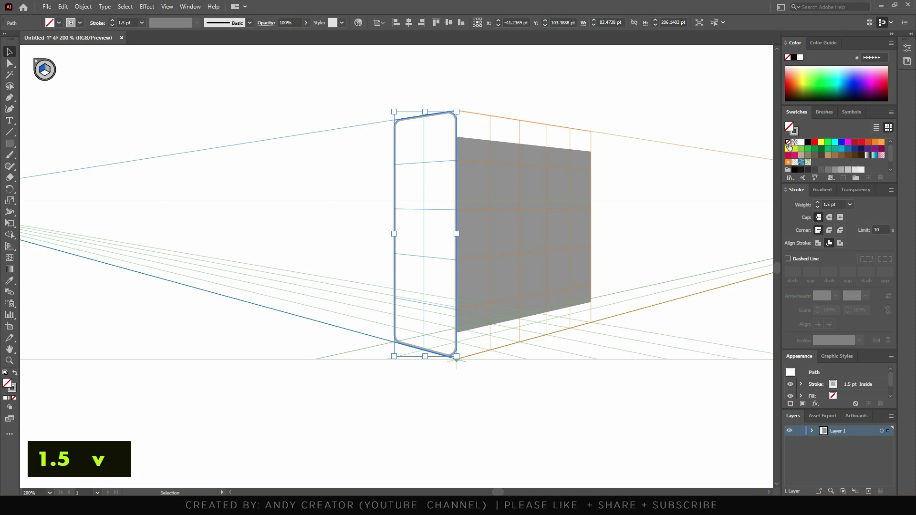
{"action": "left_click", "coordinate": [540, 74]}
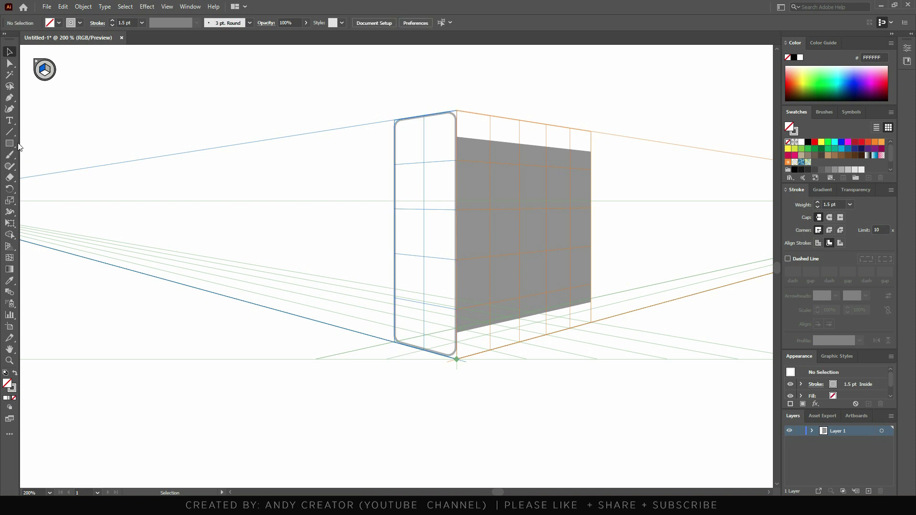
With the Perspective Grid tool, temporarily switch to selection to pick the rounded frame and grey rectangle in turn, leaving the frame selected
{"action": "key", "text": "m"}
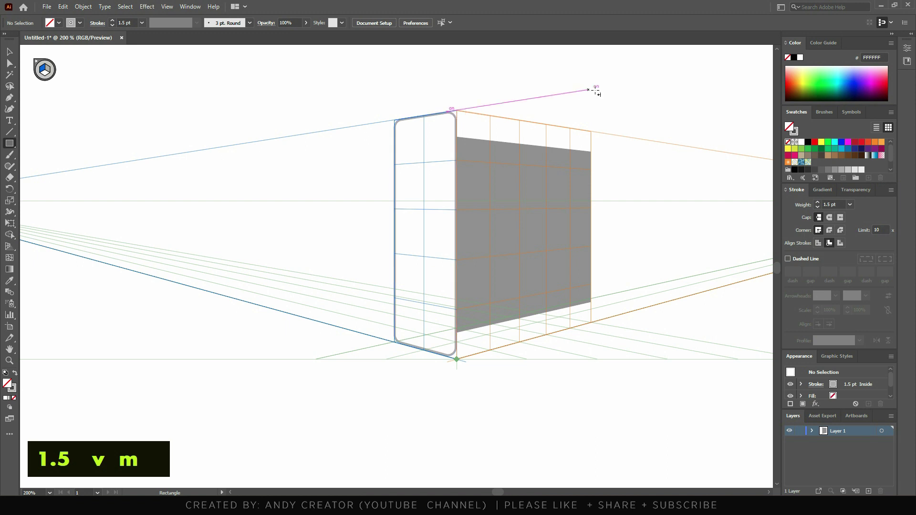
{"action": "scroll", "coordinate": [597, 91], "scroll_direction": "up", "scroll_amount": 1}
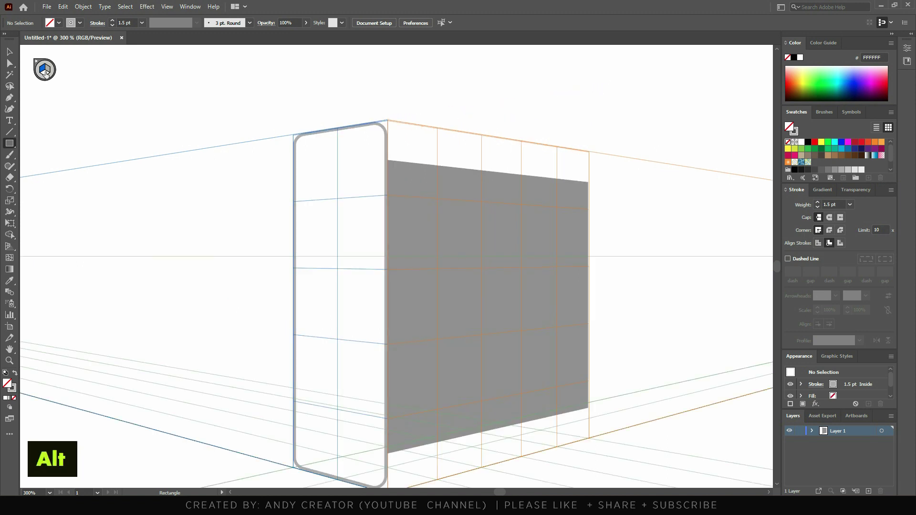
{"action": "key", "text": "shift+p"}
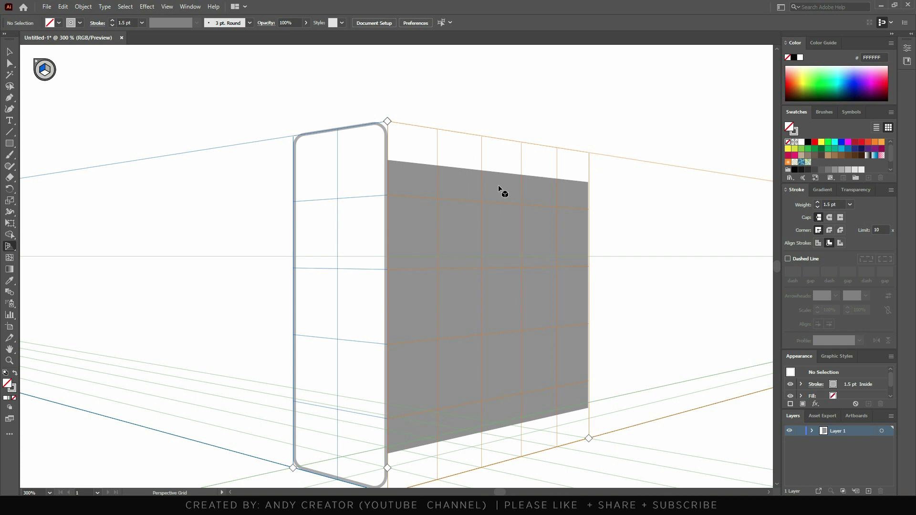
{"action": "key", "text": "ctrl+z"}
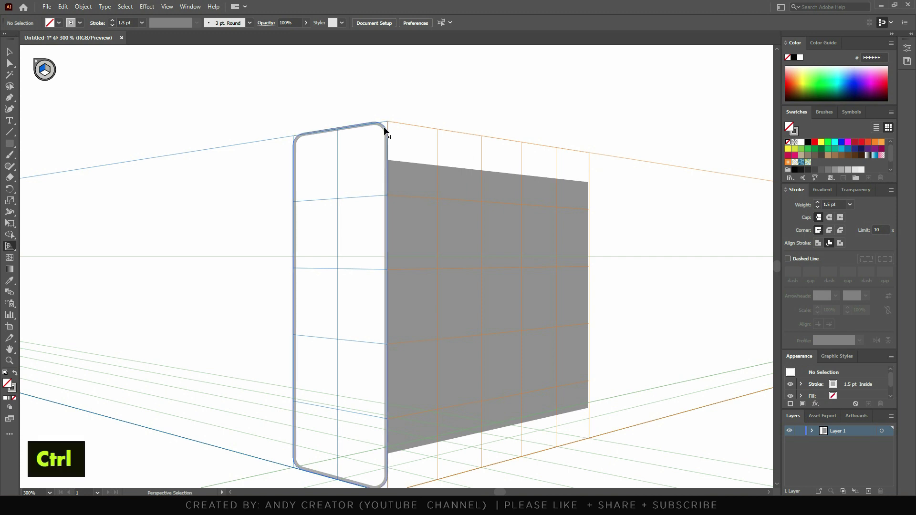
{"action": "left_click", "coordinate": [384, 130], "text": "ctrl"}
{"action": "left_click", "coordinate": [469, 204], "text": "ctrl"}
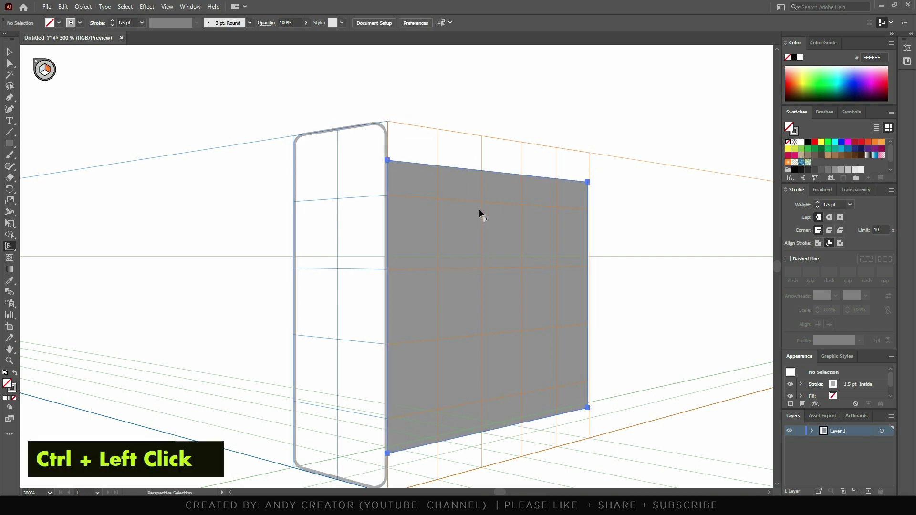
{"action": "left_click", "coordinate": [384, 129], "text": "ctrl"}
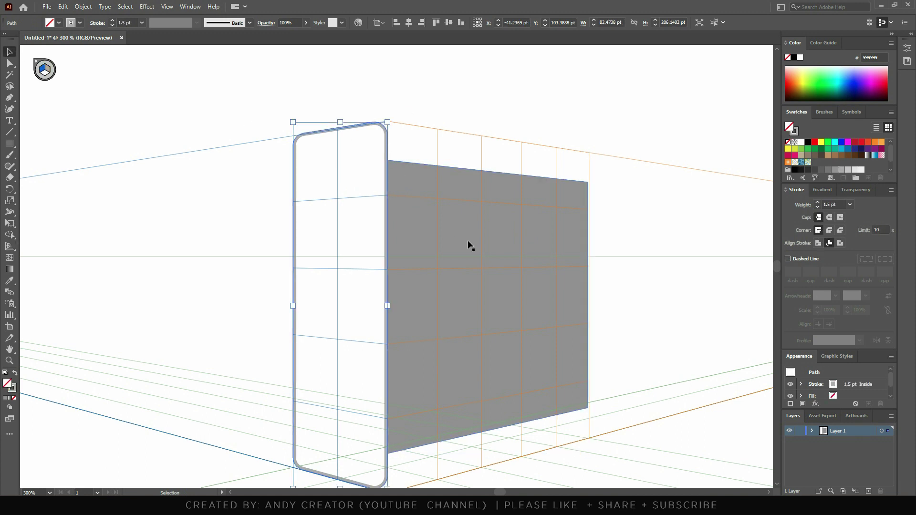
{"action": "key", "text": "shift+p"}
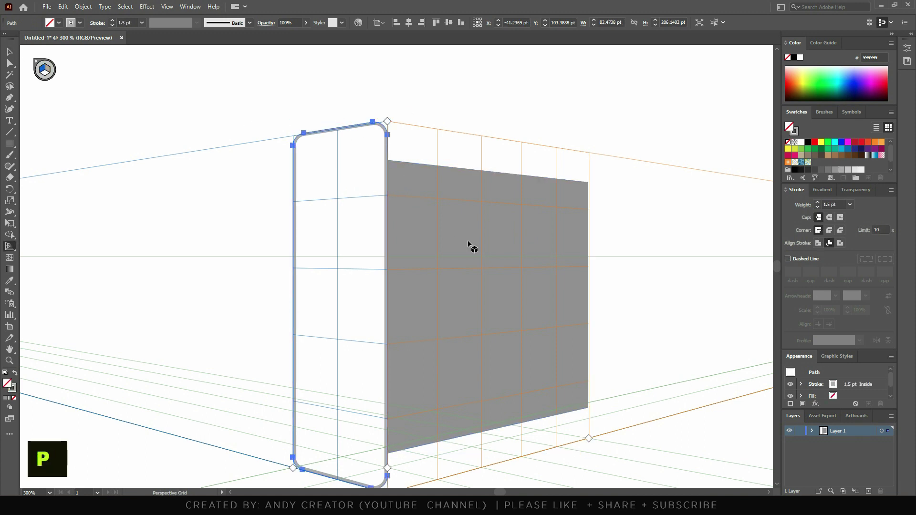
Lower the rounded left-plane frame's top edge slightly within the perspective grid, making the frame about 205.5 pt high
{"action": "key", "text": "shift+p"}
{"action": "scroll", "coordinate": [337, 131], "scroll_direction": "up", "scroll_amount": 4}
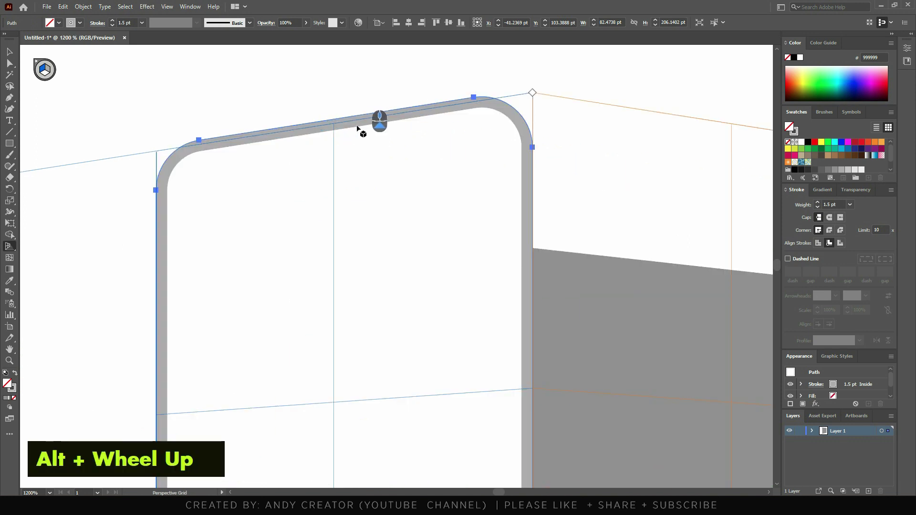
{"action": "left_click", "coordinate": [334, 124], "text": "ctrl"}
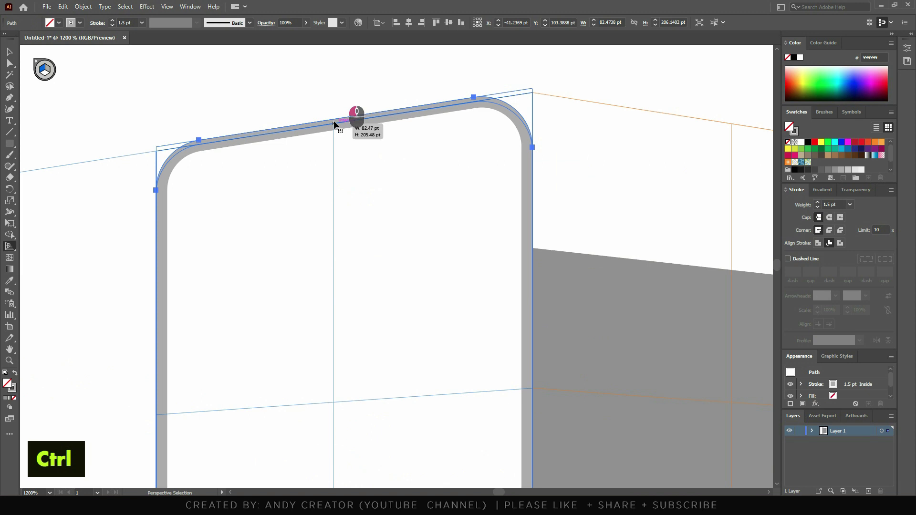
{"action": "scroll", "coordinate": [393, 258], "scroll_direction": "down", "scroll_amount": 5}
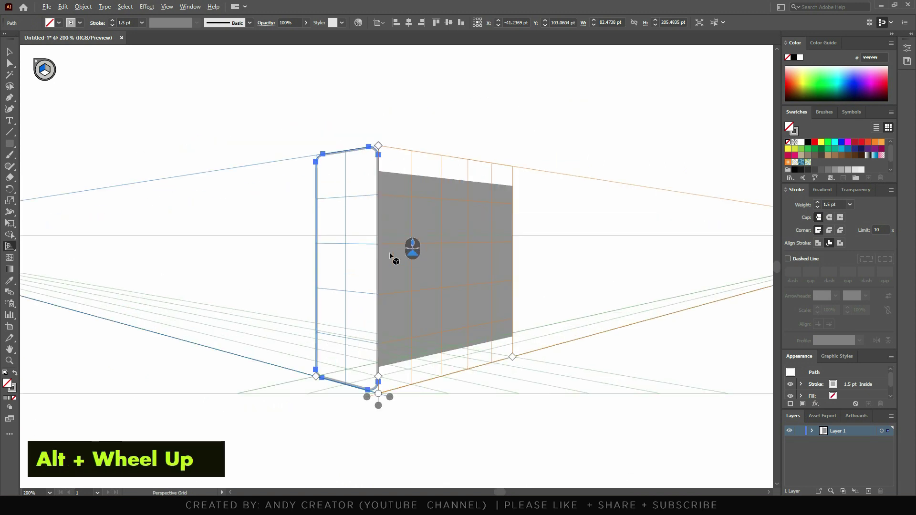
Extend the grey rectangle's outer edge in perspective to the right plane's outer grid line, making it about 205 pt wide
{"action": "scroll", "coordinate": [394, 166], "scroll_direction": "up", "scroll_amount": 1}
{"action": "key", "text": "v"}
{"action": "left_click", "coordinate": [538, 245]}
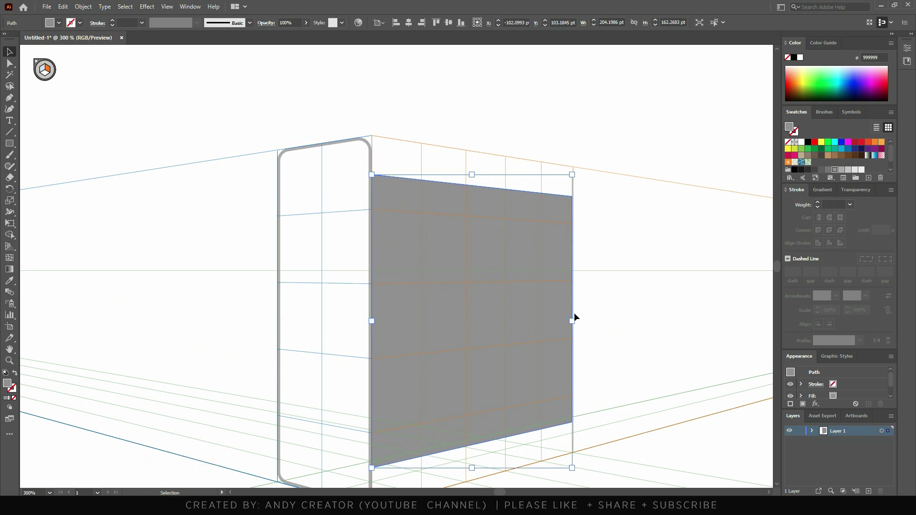
{"action": "scroll", "coordinate": [572, 335], "scroll_direction": "up", "scroll_amount": 2}
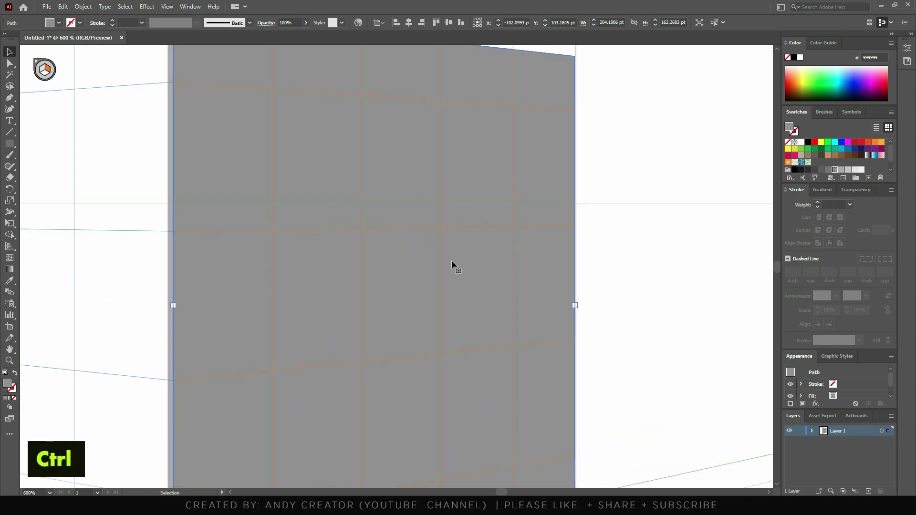
{"action": "key", "text": "p"}
{"action": "key", "text": "ctrl"}
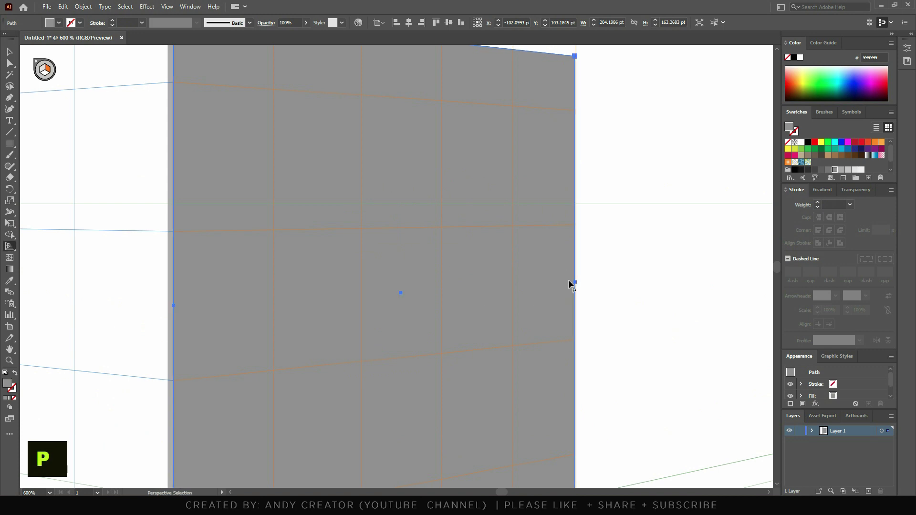
{"action": "mouse_move", "coordinate": [575, 283]}
{"action": "left_mouse_down"}
{"action": "mouse_move", "coordinate": [561, 283]}
{"action": "mouse_move", "coordinate": [575, 286]}
{"action": "left_mouse_up"}
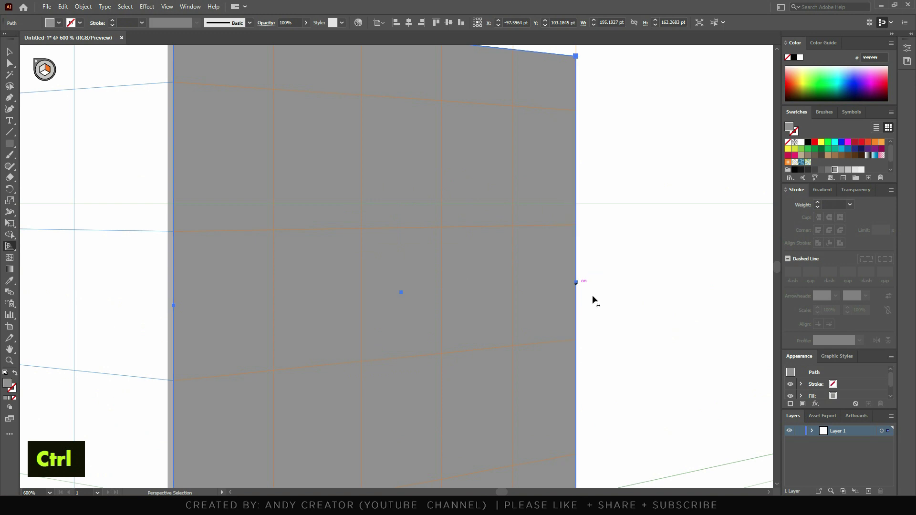
{"action": "scroll", "coordinate": [576, 285], "scroll_direction": "down", "scroll_amount": 3}
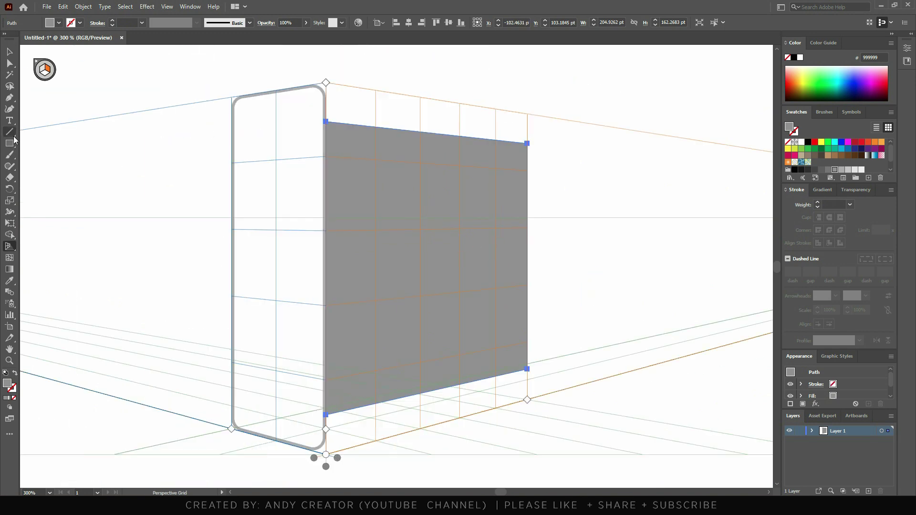
Try drawing a rectangle on the right plane from the frame's upper rounded corner, and undo it
{"action": "key", "text": "m"}
{"action": "scroll", "coordinate": [327, 61], "scroll_direction": "up", "scroll_amount": 2}
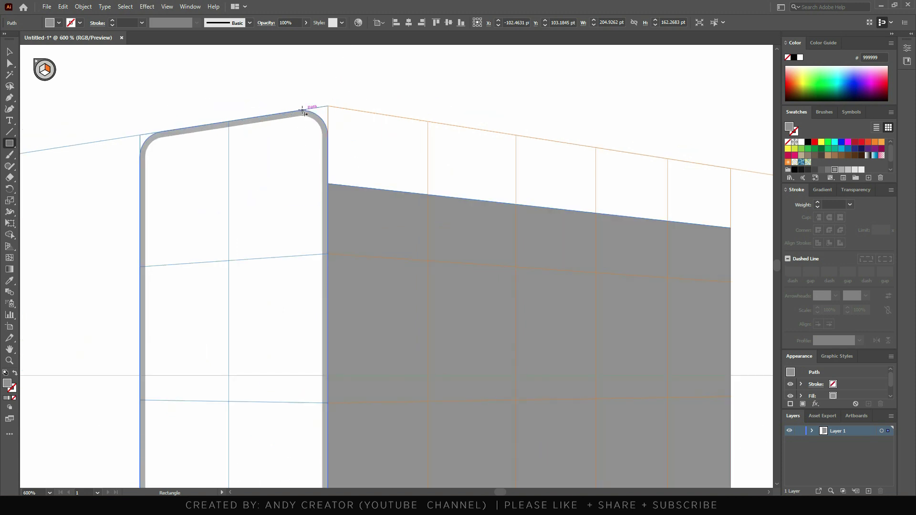
{"action": "scroll", "coordinate": [302, 110], "scroll_direction": "up", "scroll_amount": 2}
{"action": "left_click_drag", "start_coordinate": [297, 109], "coordinate": [437, 157]}
{"action": "key", "text": "ctrl+z"}
{"action": "scroll", "coordinate": [186, 126], "scroll_direction": "down", "scroll_amount": 2}
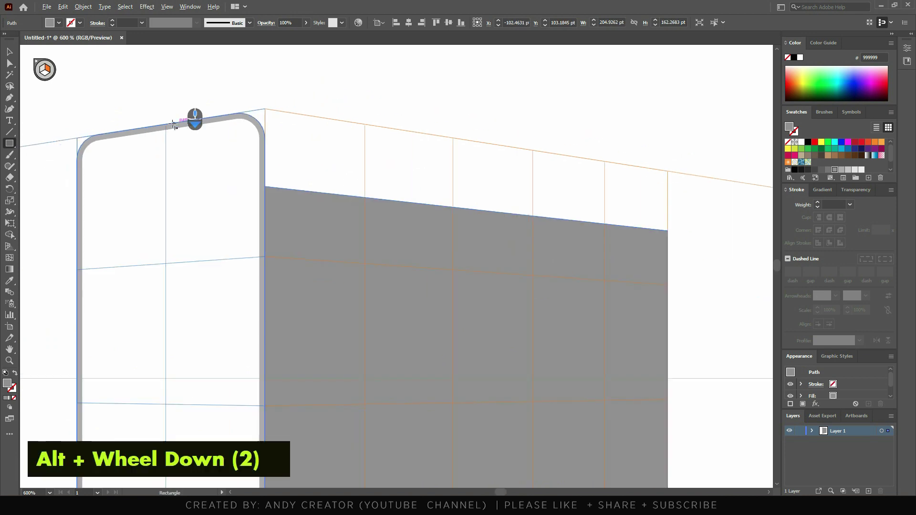
{"action": "scroll", "coordinate": [232, 130], "scroll_direction": "down", "scroll_amount": 2}
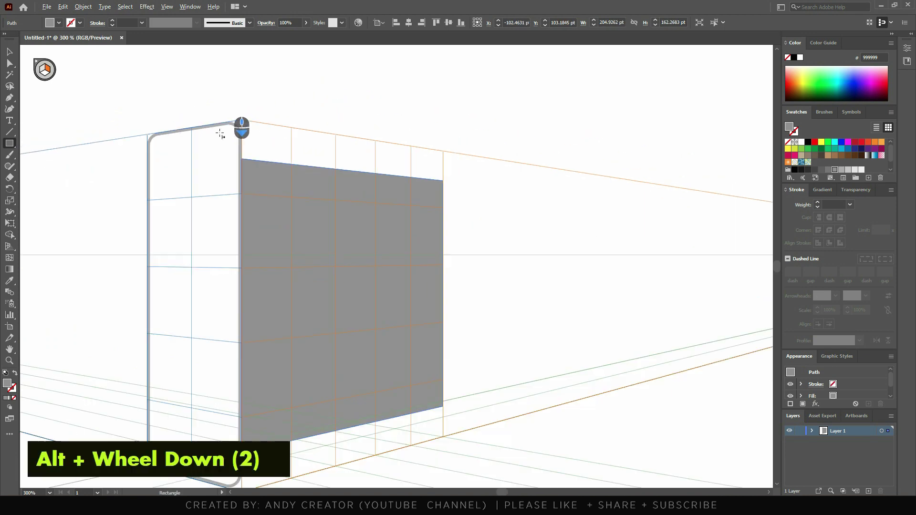
Turn off Snap to Glyph and Snap to Pixel for the document
{"action": "left_click", "coordinate": [167, 7]}
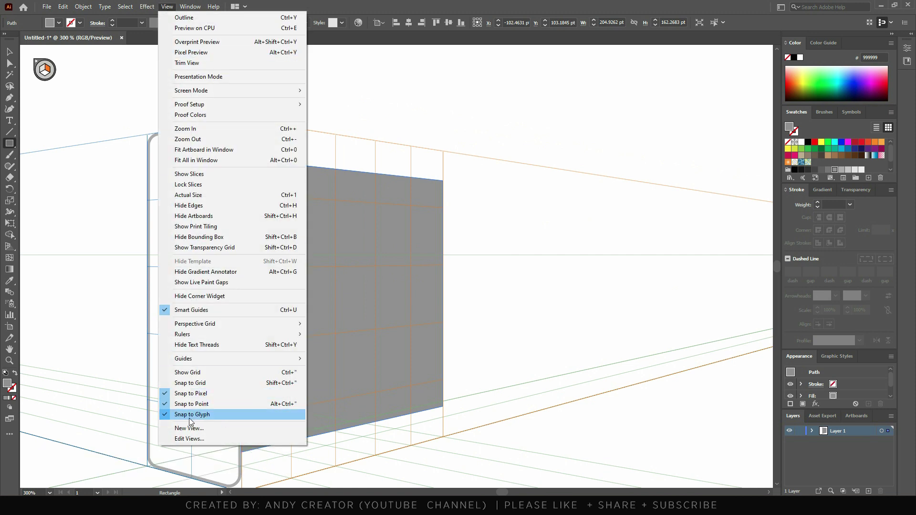
{"action": "left_click", "coordinate": [165, 414]}
{"action": "left_click", "coordinate": [167, 7]}
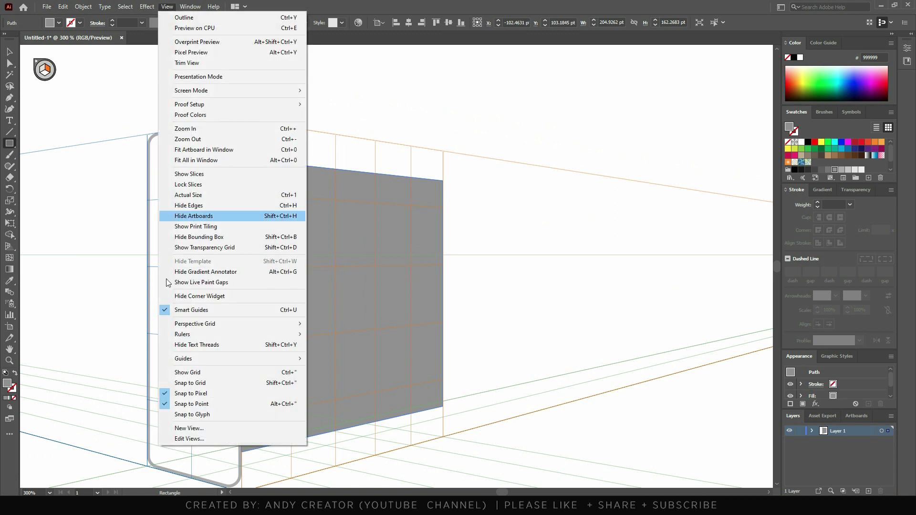
{"action": "left_click", "coordinate": [165, 394]}
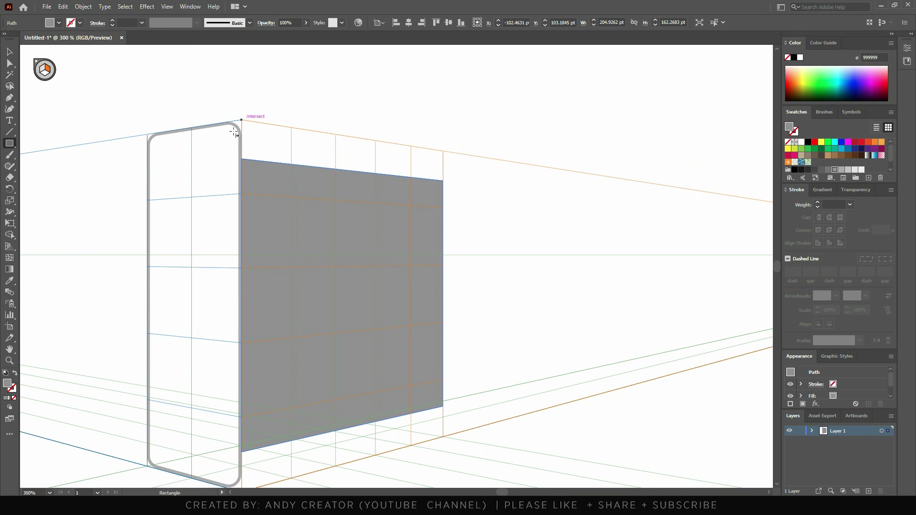
Draw a strip about 216 pt wide from the frame's rounded corner across the right plane, extending it downward to about 19 pt high
{"action": "left_click_drag", "start_coordinate": [230, 124], "coordinate": [445, 178]}
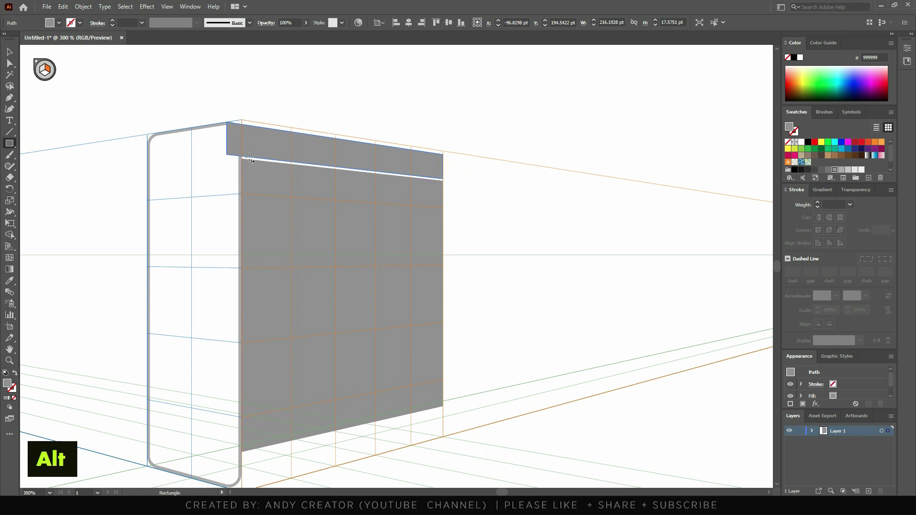
{"action": "scroll", "coordinate": [280, 164], "scroll_direction": "up", "scroll_amount": 3, "text": "alt"}
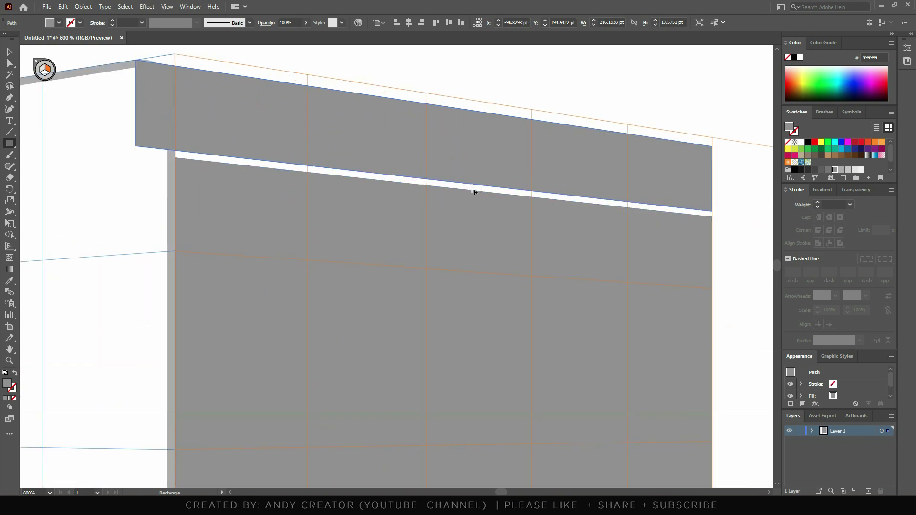
{"action": "key", "text": "p"}
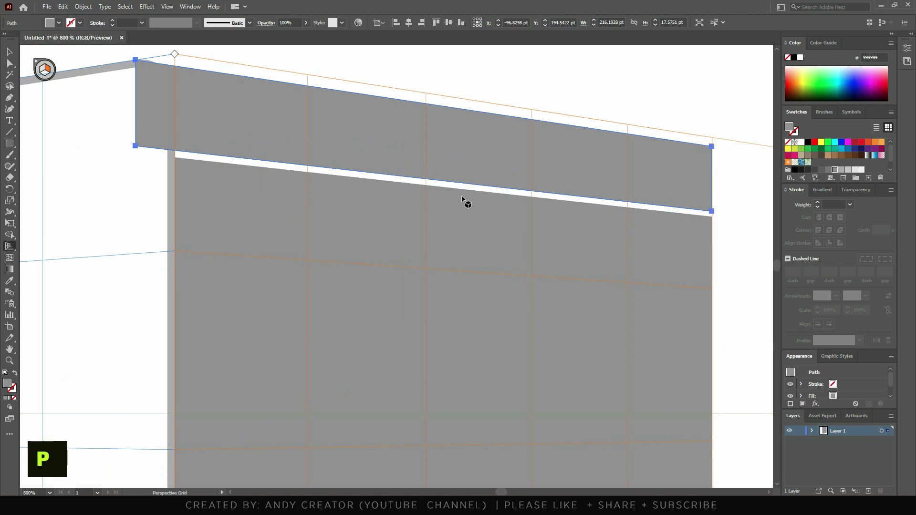
{"action": "key", "text": "ctrl"}
{"action": "left_click_drag", "start_coordinate": [463, 187], "coordinate": [484, 210]}
{"action": "scroll", "coordinate": [518, 196], "scroll_direction": "up", "scroll_amount": 5}
{"action": "scroll", "coordinate": [531, 239], "scroll_direction": "down", "scroll_amount": 2}
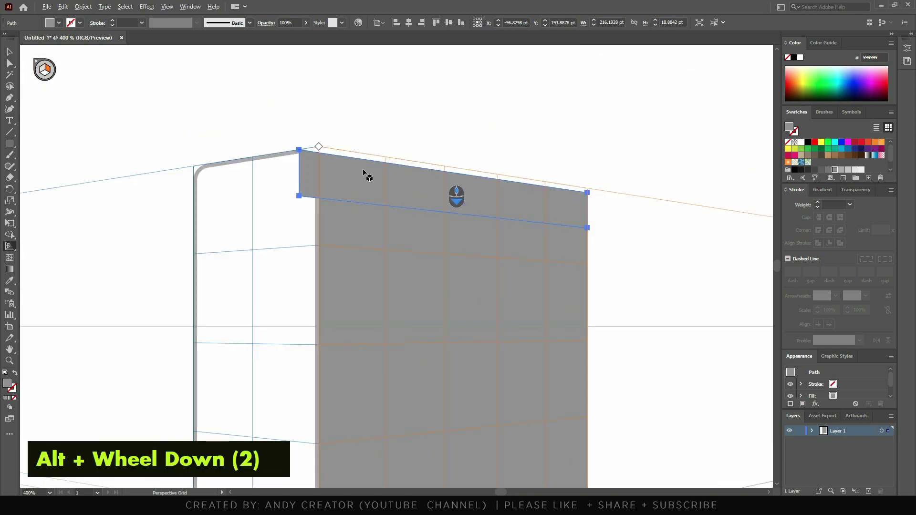
Select the upper grey strip and send it backward until it lies behind the rounded frame, leaving it deselected
{"action": "left_click", "coordinate": [9, 51]}
{"action": "left_click", "coordinate": [408, 99]}
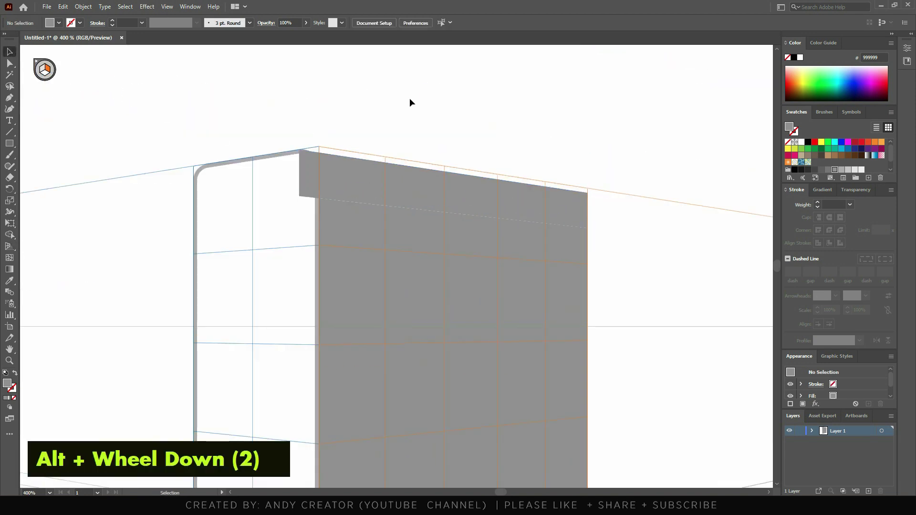
{"action": "left_click", "coordinate": [470, 193]}
{"action": "key", "text": "ctrl"}
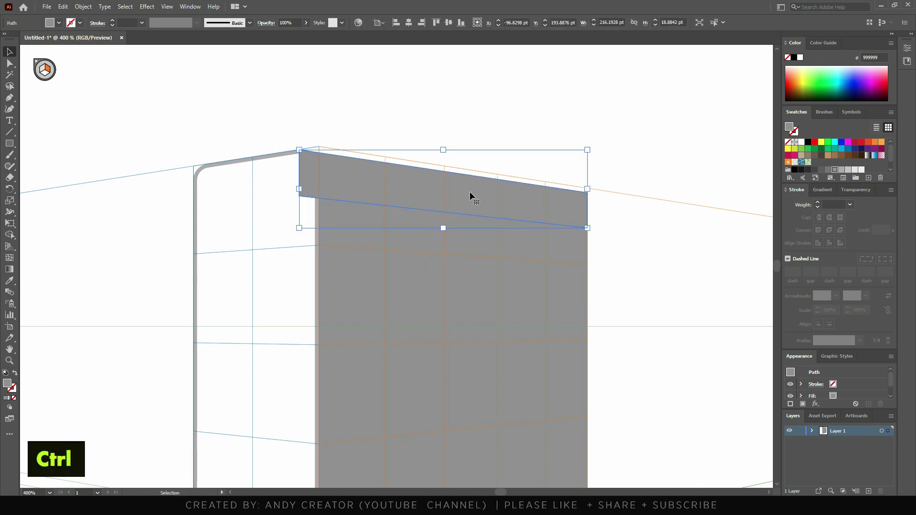
{"action": "key", "text": "ctrl"}
{"action": "key", "text": "ctrl+bracketleft"}
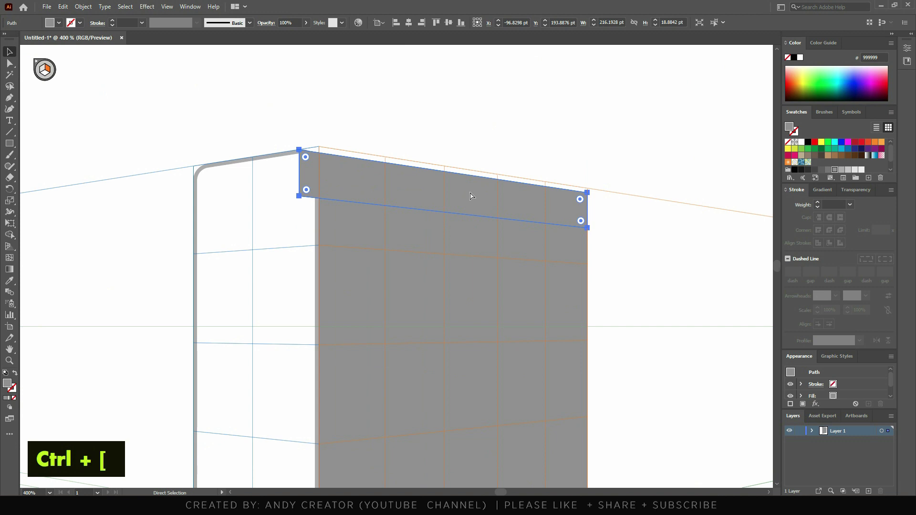
{"action": "key", "text": "ctrl+bracketleft"}
{"action": "key", "text": "ctrl+bracketleft"}
{"action": "key", "text": "ctrl+bracketleft"}
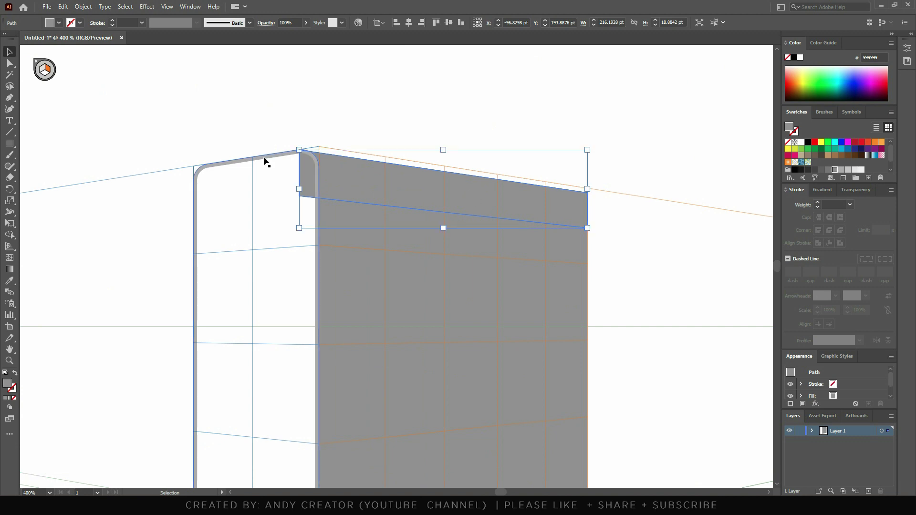
{"action": "left_click", "coordinate": [361, 110]}
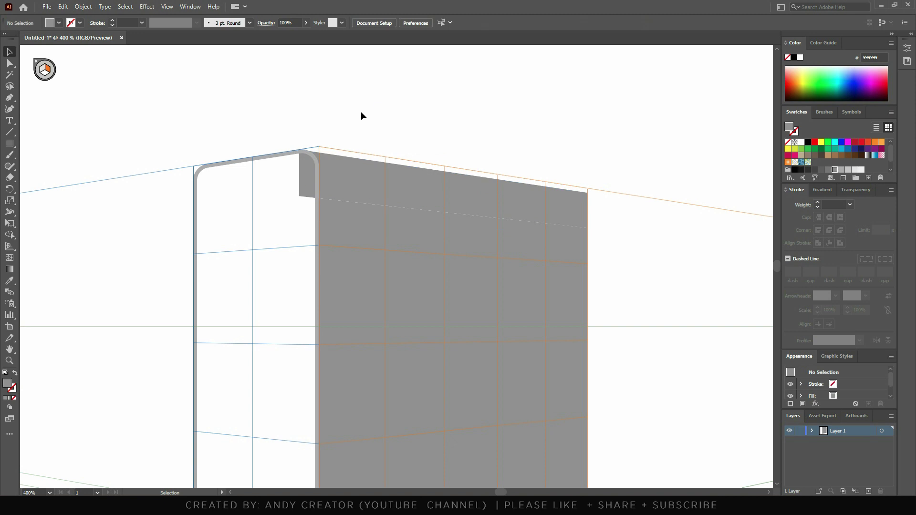
Shorten the upper grey strip's inner end in perspective to the start of the frame's corner curve, about 214 pt wide
{"action": "scroll", "coordinate": [309, 146], "scroll_direction": "up", "scroll_amount": 1}
{"action": "scroll", "coordinate": [311, 147], "scroll_direction": "up", "scroll_amount": 5}
{"action": "left_click", "coordinate": [336, 182]}
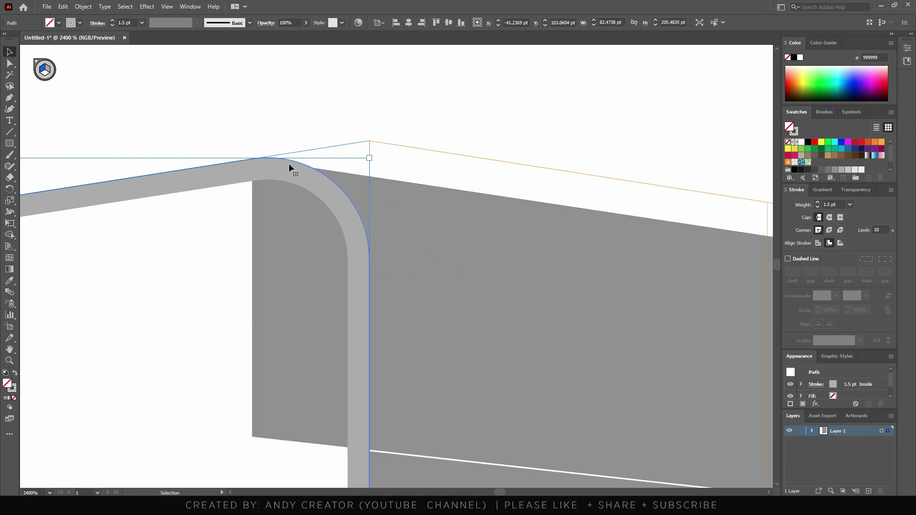
{"action": "left_click", "coordinate": [442, 259]}
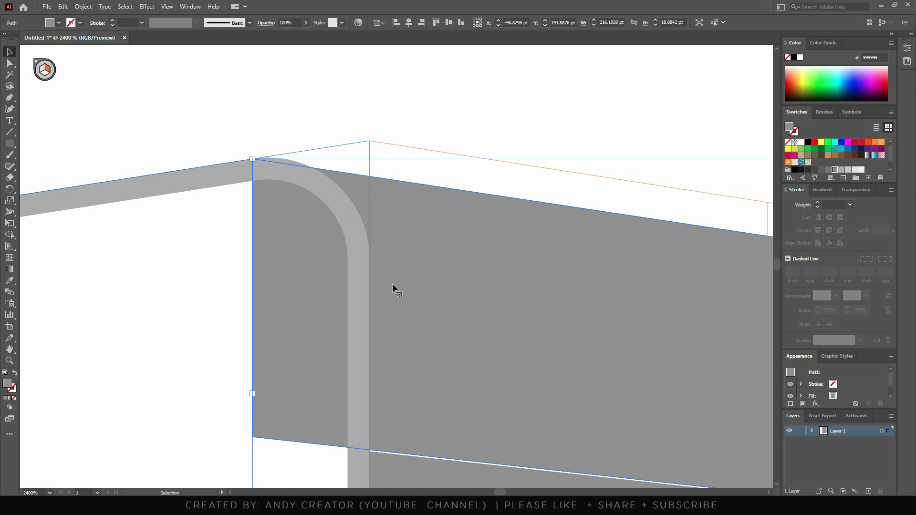
{"action": "key", "text": "shift+p"}
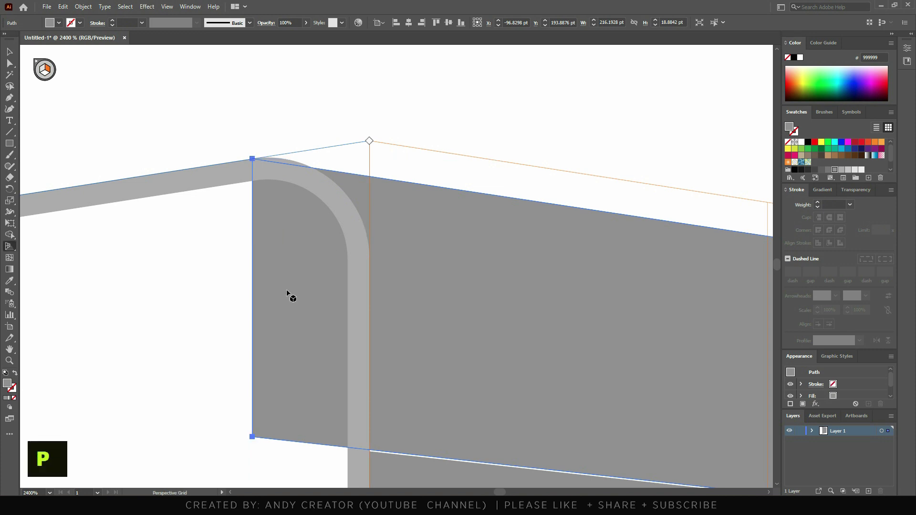
{"action": "left_click_drag", "start_coordinate": [253, 298], "coordinate": [270, 295]}
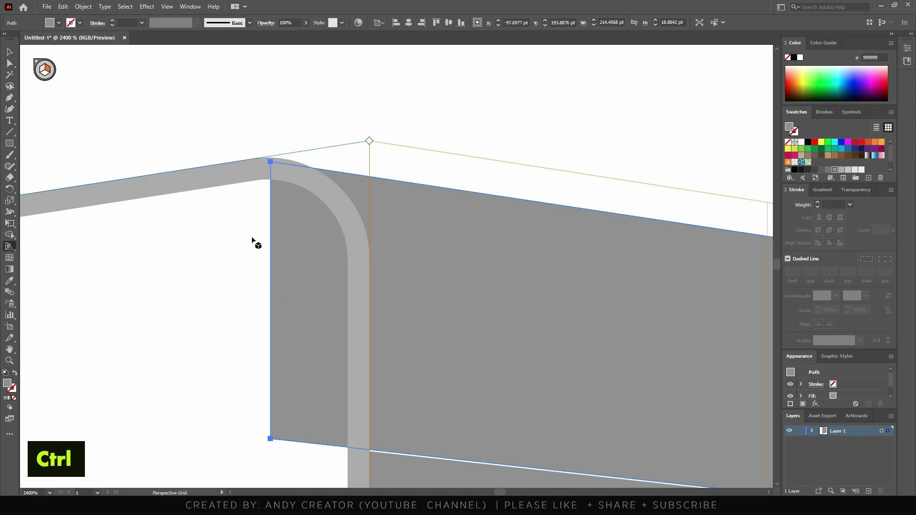
Raise the grey strip's upper edge in perspective to meet the top of the frame's corner curve, about 19.2 pt high
{"action": "scroll", "coordinate": [420, 235], "scroll_direction": "down", "scroll_amount": 2, "text": "alt"}
{"action": "scroll", "coordinate": [305, 210], "scroll_direction": "up", "scroll_amount": 2, "text": "alt"}
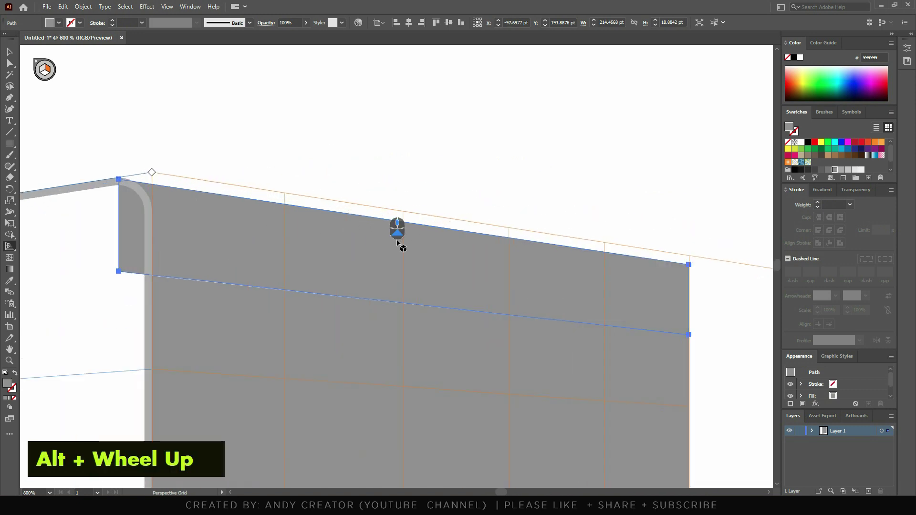
{"action": "left_click_drag", "start_coordinate": [467, 236], "coordinate": [443, 226]}
{"action": "scroll", "coordinate": [115, 183], "scroll_direction": "up", "scroll_amount": 4, "text": "alt"}
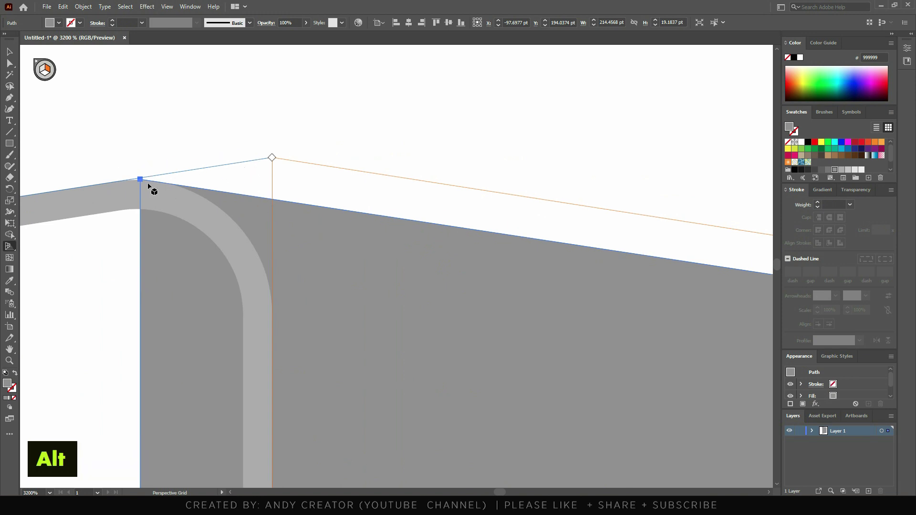
{"action": "scroll", "coordinate": [153, 196], "scroll_direction": "up", "scroll_amount": 3, "text": "alt"}
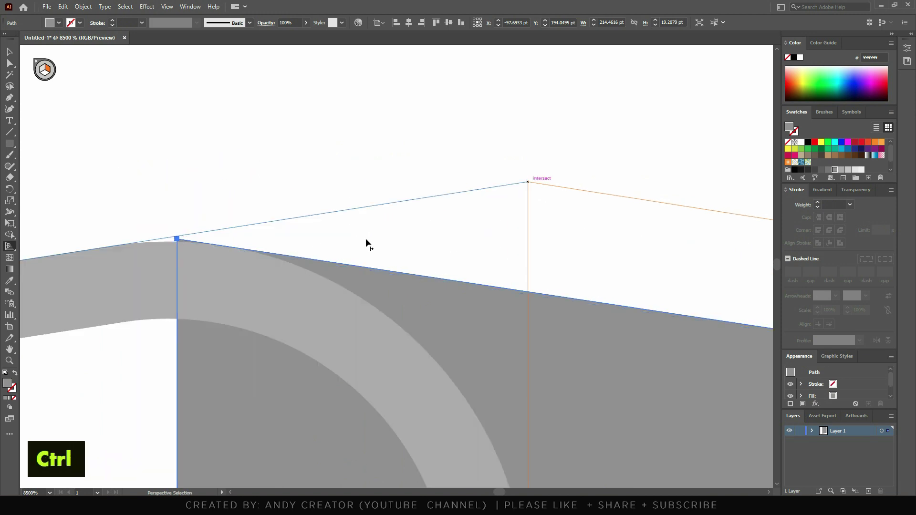
{"action": "scroll", "coordinate": [267, 265], "scroll_direction": "down", "scroll_amount": 8, "text": "alt"}
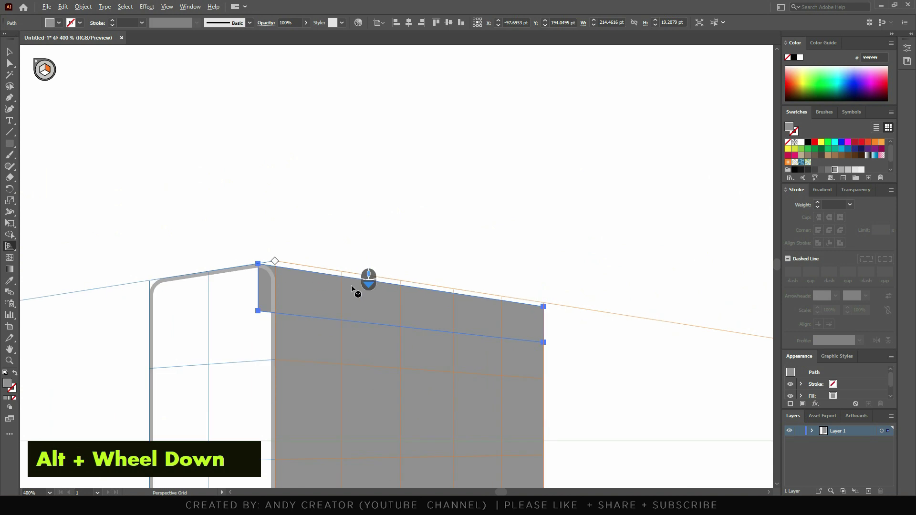
Draw a lower strip about 214 pt wide and 17.9 pt high across the right plane, starting at the frame's lower corner curve
{"action": "key", "text": "v"}
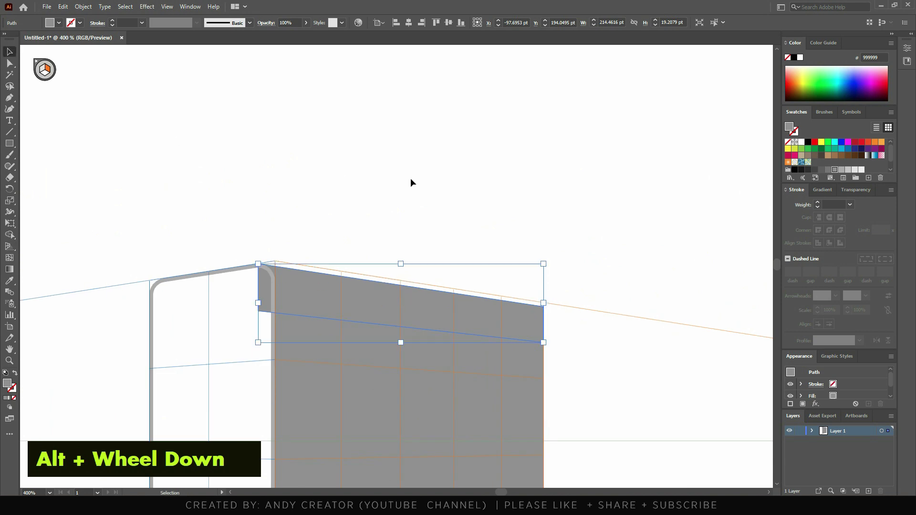
{"action": "double_click", "coordinate": [424, 174]}
{"action": "scroll", "coordinate": [420, 174], "scroll_direction": "down", "scroll_amount": 2, "text": "alt"}
{"action": "scroll", "coordinate": [371, 310], "scroll_direction": "up", "scroll_amount": 2, "text": "alt"}
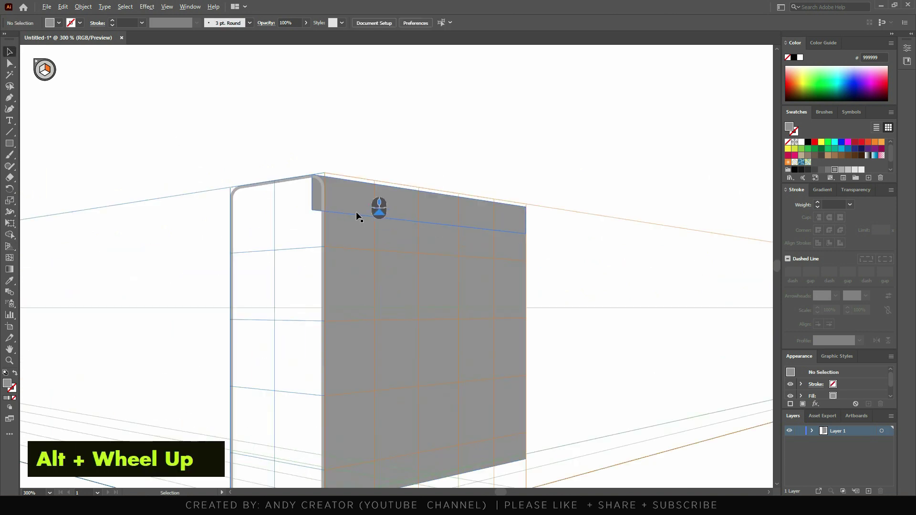
{"action": "scroll", "coordinate": [425, 115], "scroll_direction": "down", "scroll_amount": 1}
{"action": "scroll", "coordinate": [424, 115], "scroll_direction": "down", "scroll_amount": 1, "text": "alt"}
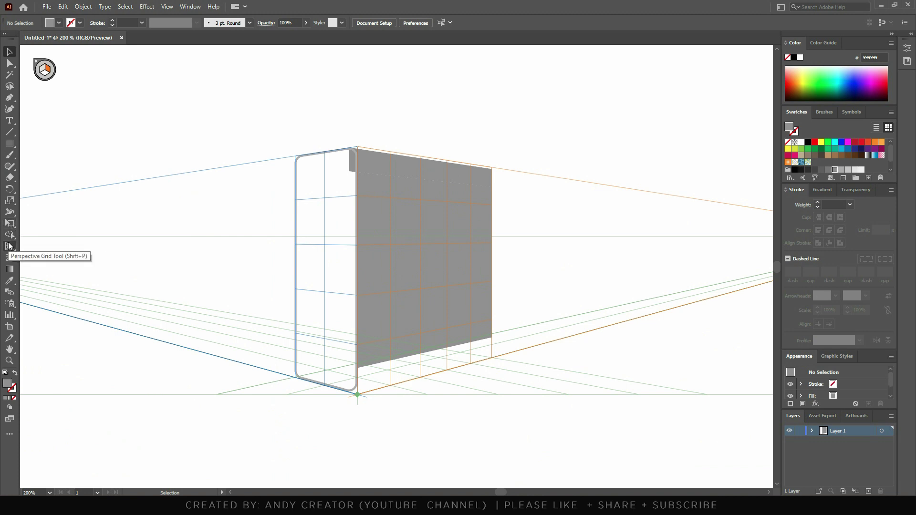
{"action": "key", "text": "m"}
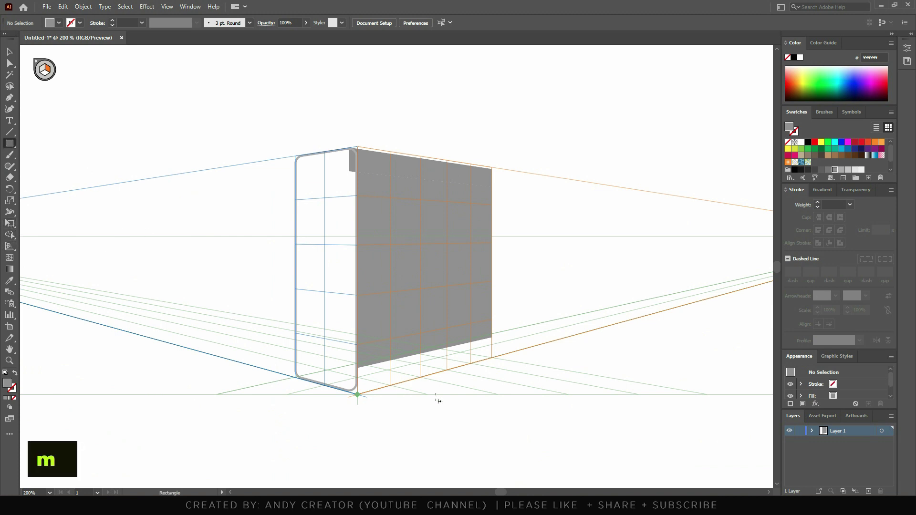
{"action": "scroll", "coordinate": [432, 381], "scroll_direction": "up", "scroll_amount": 2}
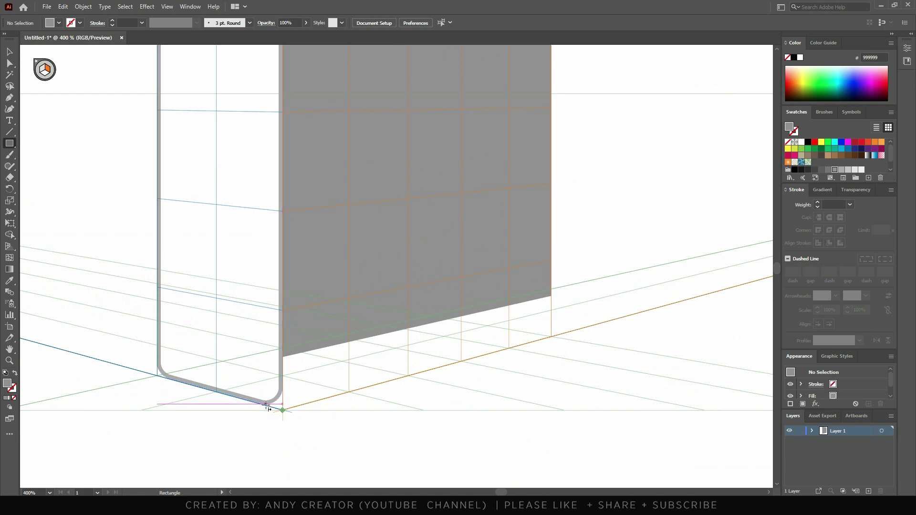
{"action": "left_click_drag", "start_coordinate": [268, 406], "coordinate": [554, 299]}
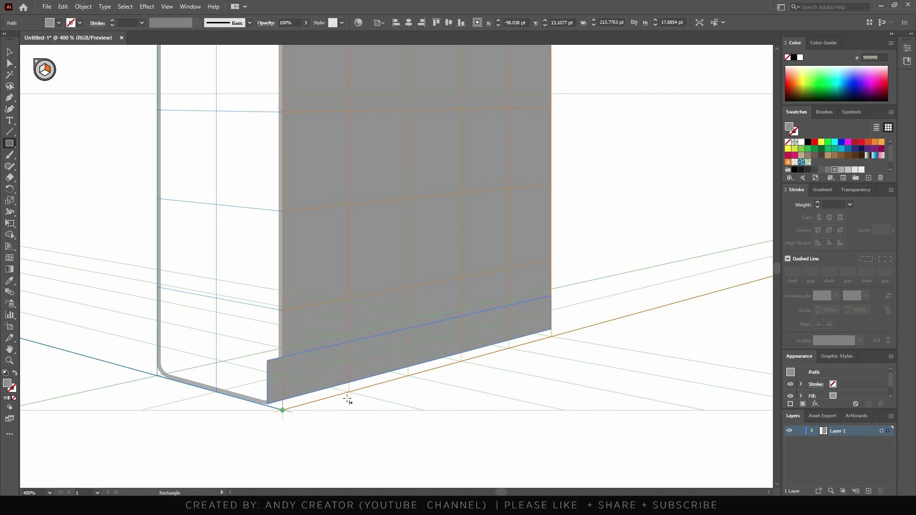
Lower the bottom strip's upper edge slightly in perspective, making it about 17.8 pt high, and leave it deselected
{"action": "scroll", "coordinate": [399, 344], "scroll_direction": "up", "scroll_amount": 4}
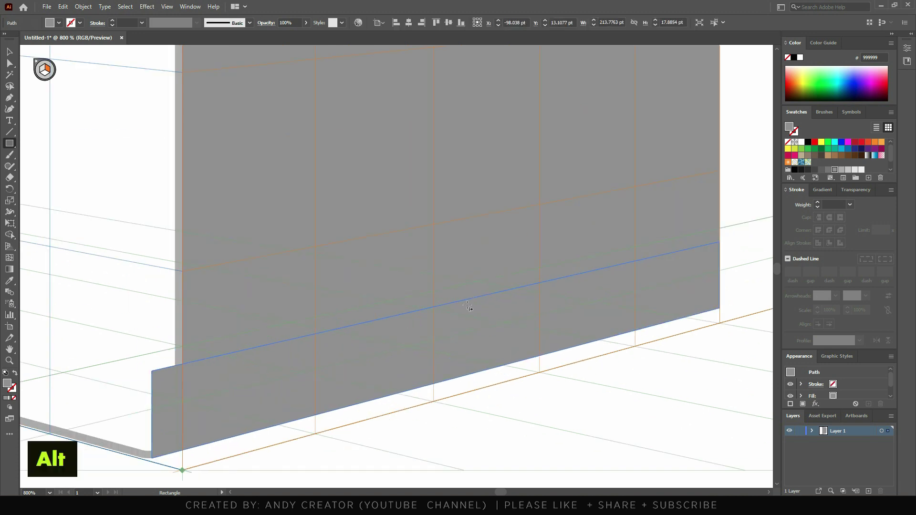
{"action": "key", "text": "shift+p"}
{"action": "left_click_drag", "start_coordinate": [474, 297], "coordinate": [443, 287]}
{"action": "scroll", "coordinate": [481, 301], "scroll_direction": "up", "scroll_amount": 4}
{"action": "scroll", "coordinate": [443, 286], "scroll_direction": "down", "scroll_amount": 4}
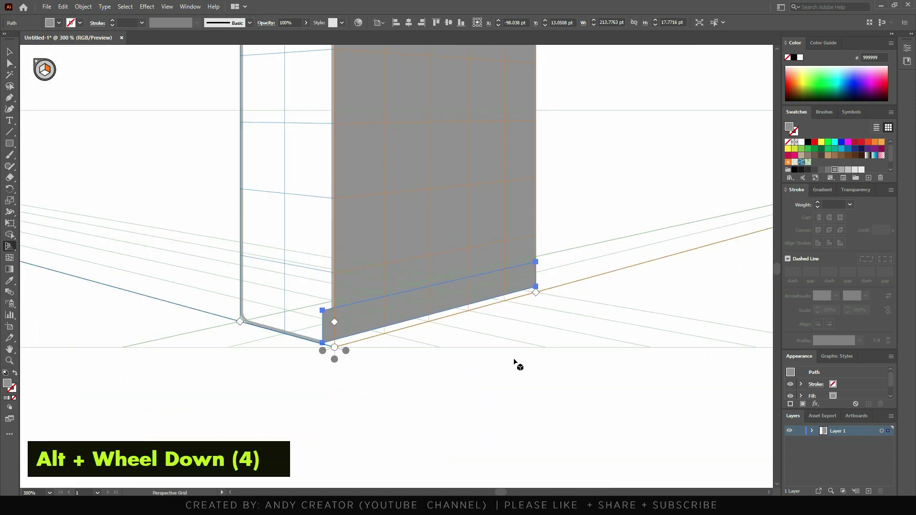
{"action": "key", "text": "v"}
{"action": "left_click", "coordinate": [463, 393]}
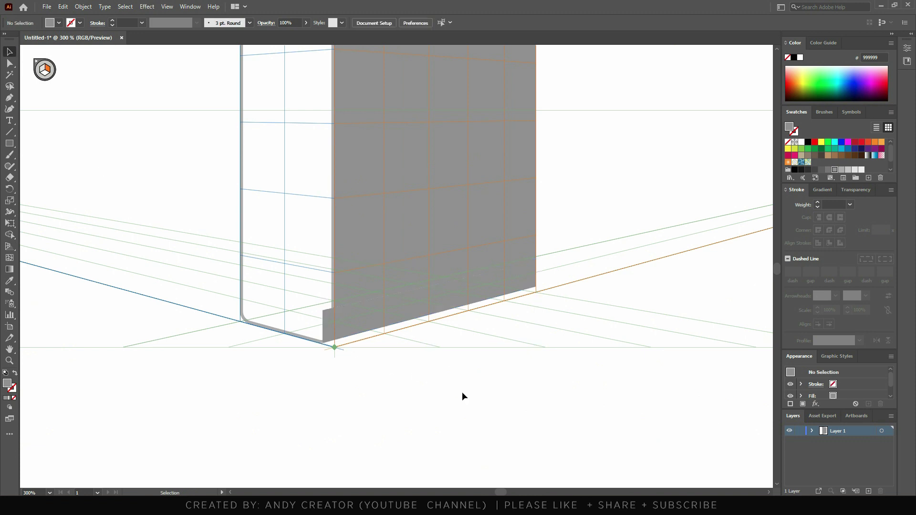
Fill the side panel and both its upper and lower strips with light grey CCCCCC, leaving them deselected
{"action": "scroll", "coordinate": [462, 396], "scroll_direction": "down", "scroll_amount": 4}
{"action": "left_click", "coordinate": [444, 161], "text": "alt"}
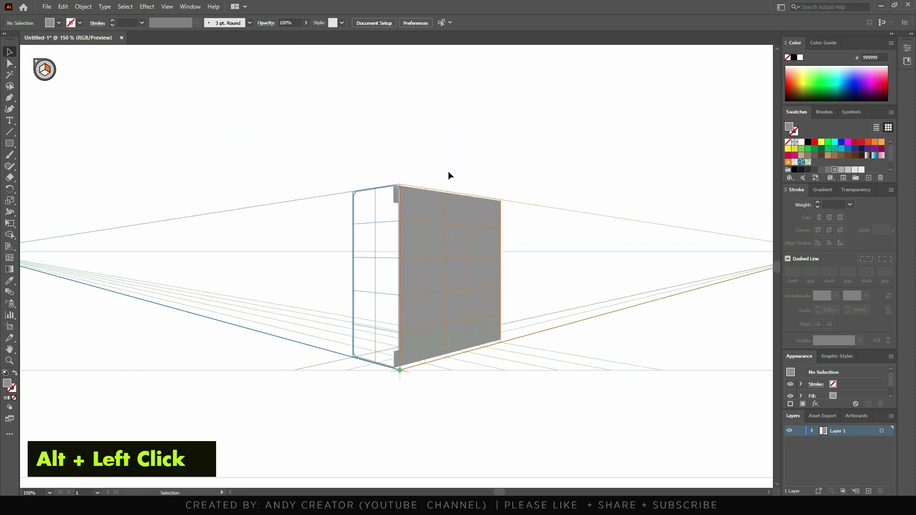
{"action": "scroll", "coordinate": [382, 362], "scroll_direction": "up", "scroll_amount": 1}
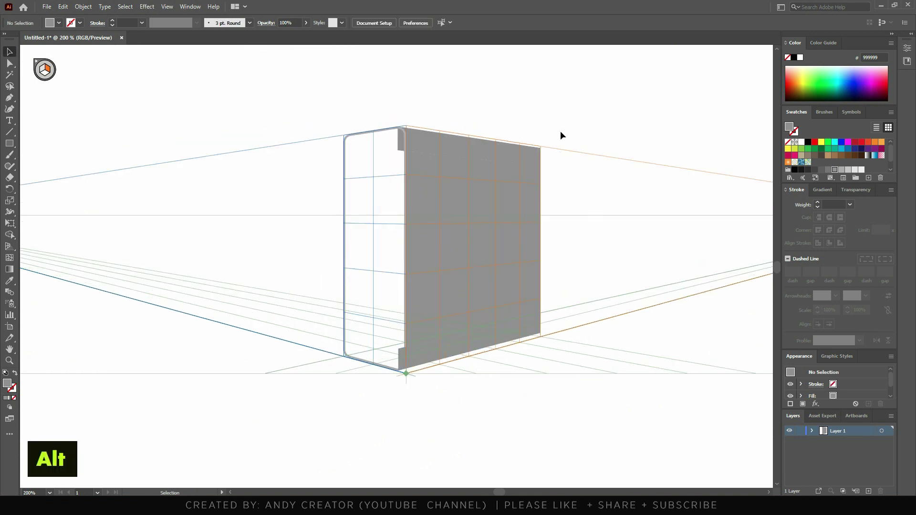
{"action": "left_click_drag", "start_coordinate": [554, 114], "coordinate": [483, 382]}
{"action": "left_click", "coordinate": [842, 170]}
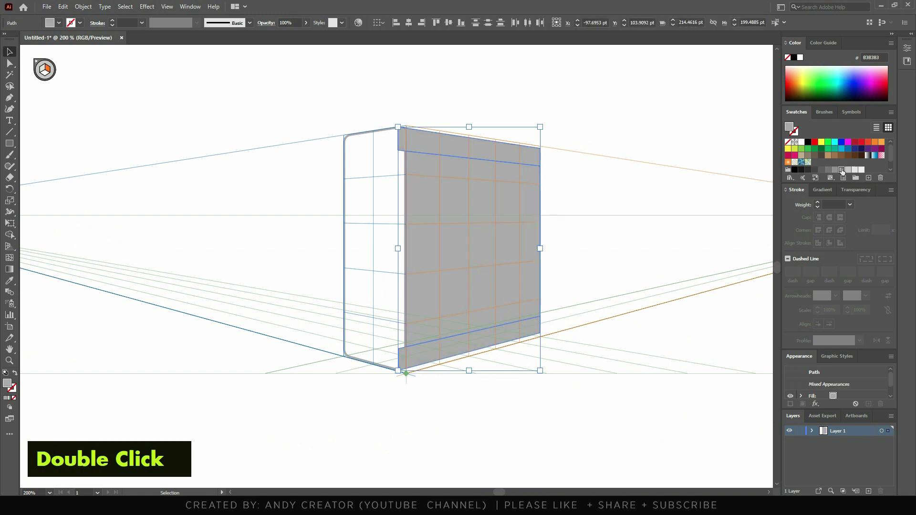
{"action": "left_click", "coordinate": [849, 170]}
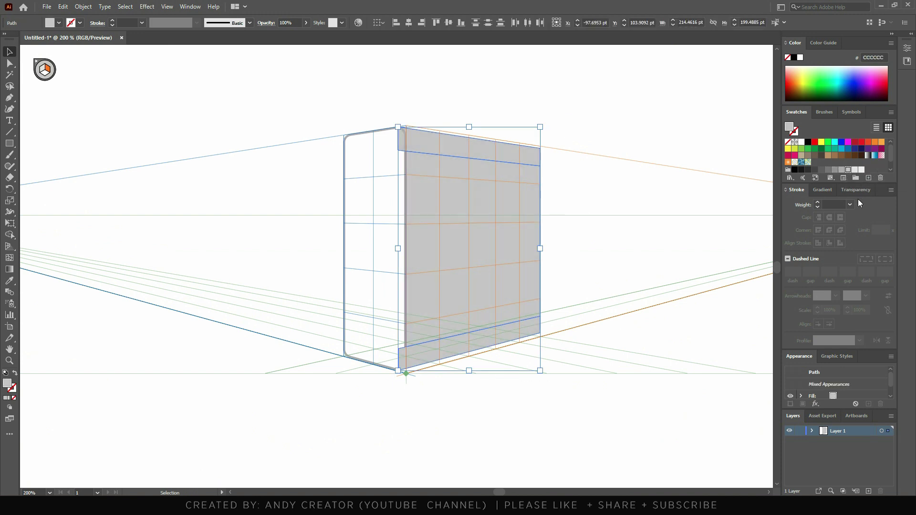
{"action": "left_click", "coordinate": [548, 116]}
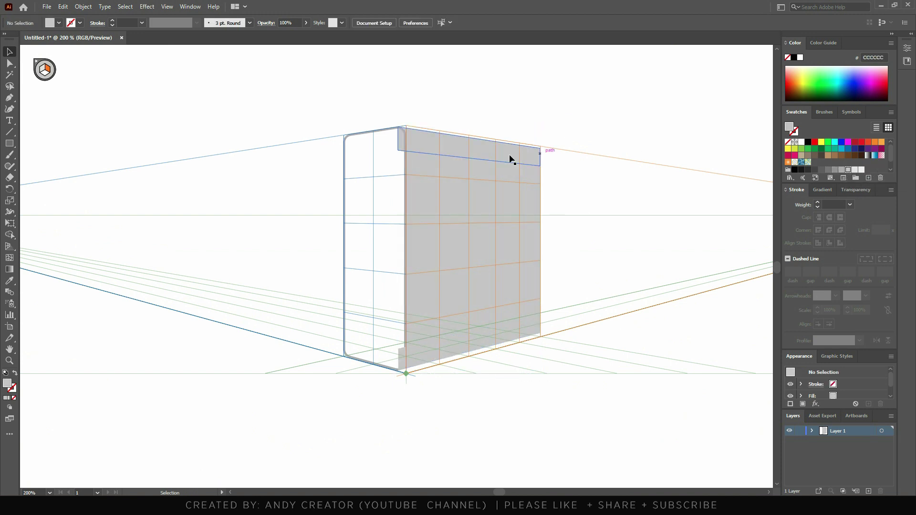
Try a grey 999999 fill on the rounded frame and undo it
{"action": "left_click", "coordinate": [374, 134]}
{"action": "left_click", "coordinate": [835, 170]}
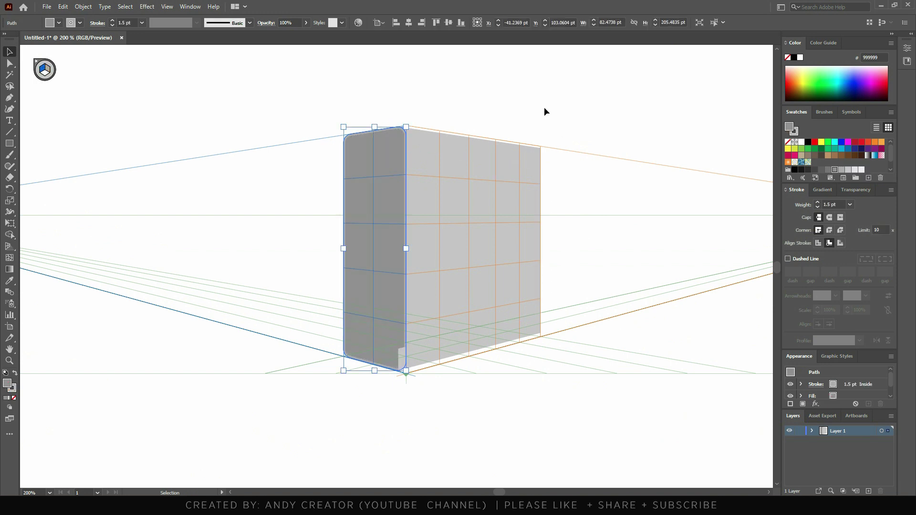
{"action": "key", "text": "ctrl+z"}
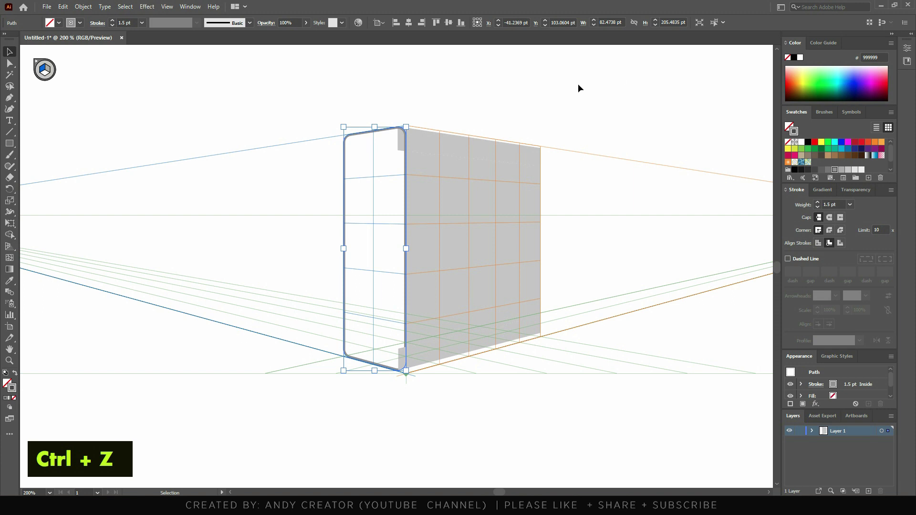
{"action": "left_click", "coordinate": [546, 166]}
Select the lower light-grey strip and send it backward until it lies behind the rounded frame, leaving it deselected
{"action": "scroll", "coordinate": [402, 222], "scroll_direction": "up", "scroll_amount": 1}
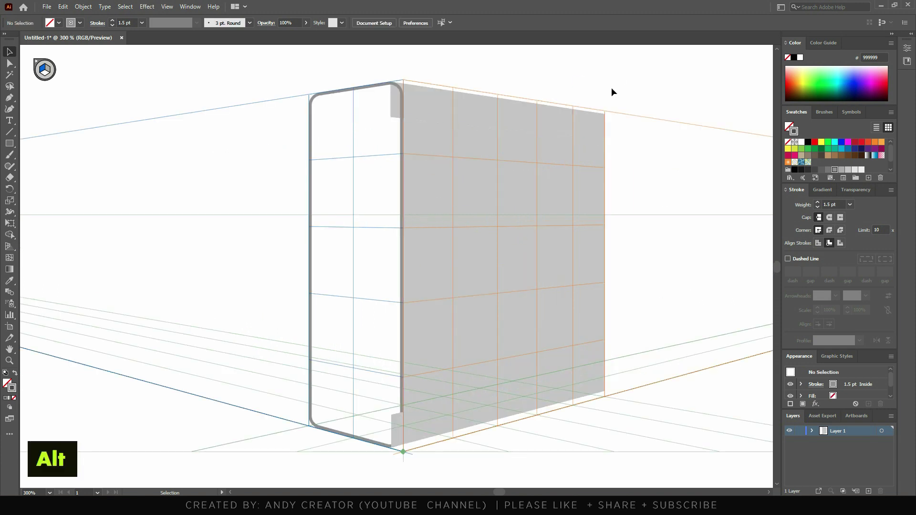
{"action": "double_click", "coordinate": [582, 98]}
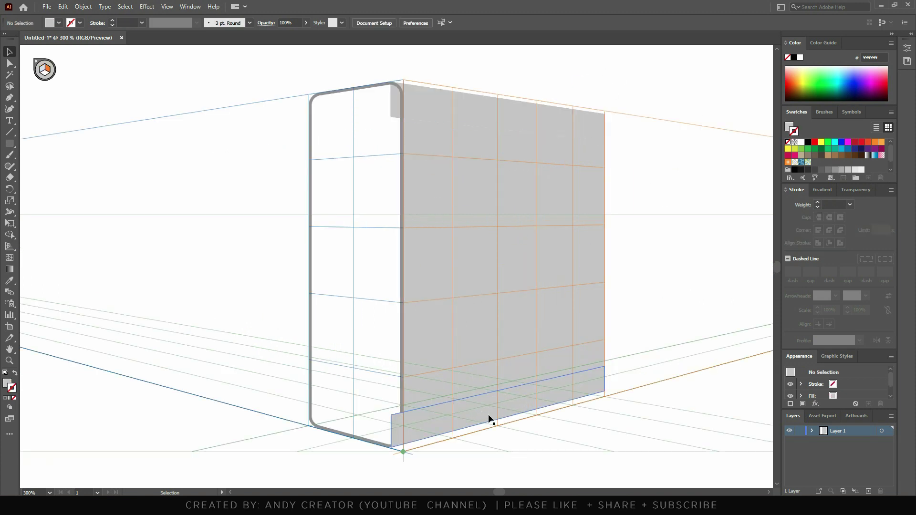
{"action": "left_click", "coordinate": [519, 405]}
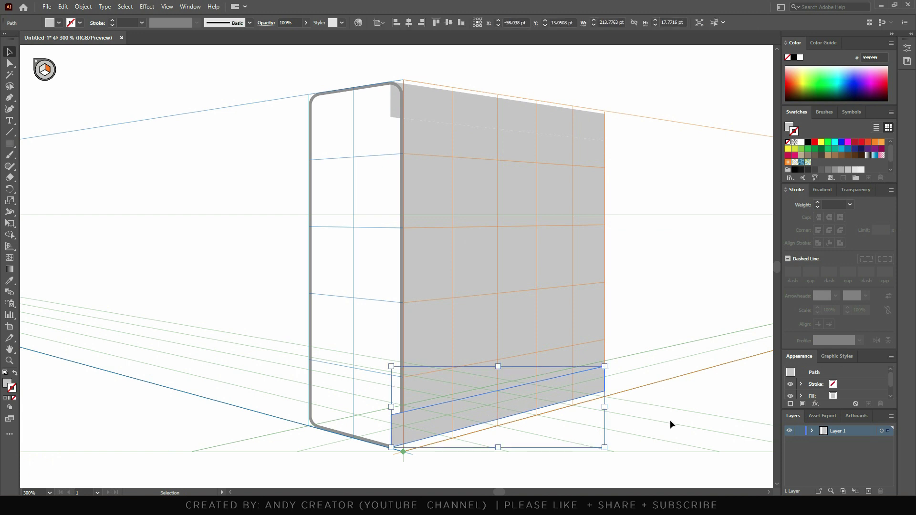
{"action": "key", "text": "ctrl"}
{"action": "key", "text": "ctrl+bracketleft"}
{"action": "key", "text": "ctrl+bracketleft"}
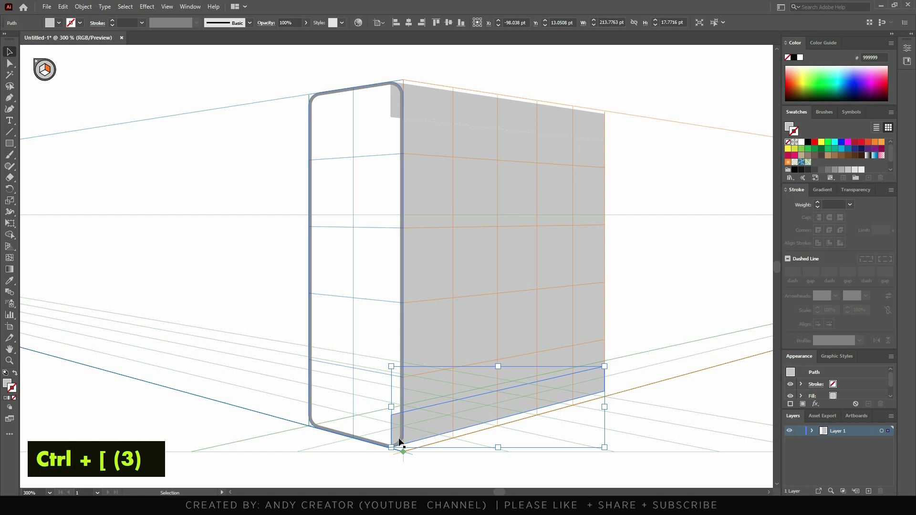
{"action": "left_click", "coordinate": [461, 459]}
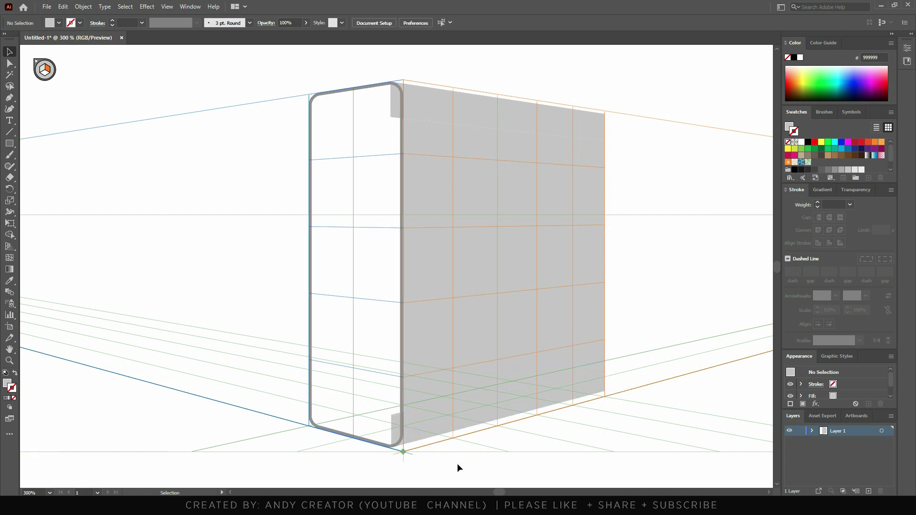
Duplicate the rounded frame in place, directly over the original
{"action": "scroll", "coordinate": [495, 265], "scroll_direction": "down", "scroll_amount": 1}
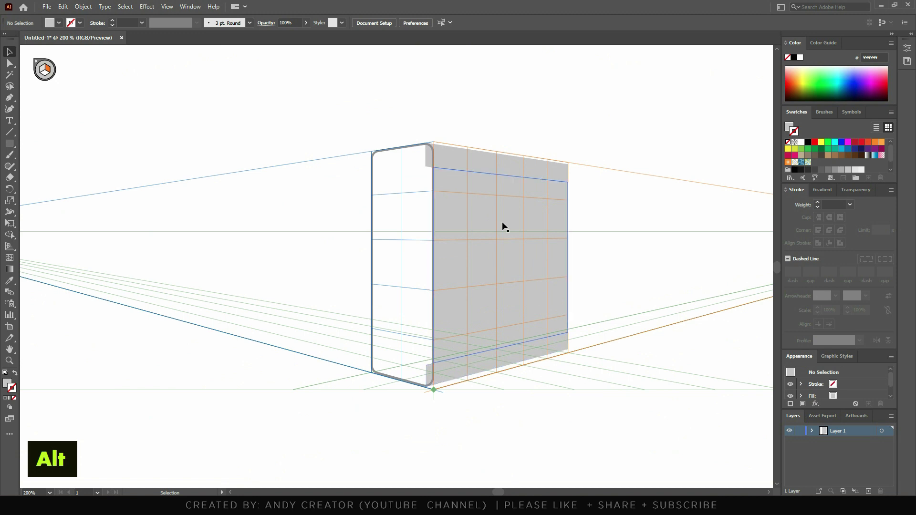
{"action": "scroll", "coordinate": [413, 169], "scroll_direction": "up", "scroll_amount": 1}
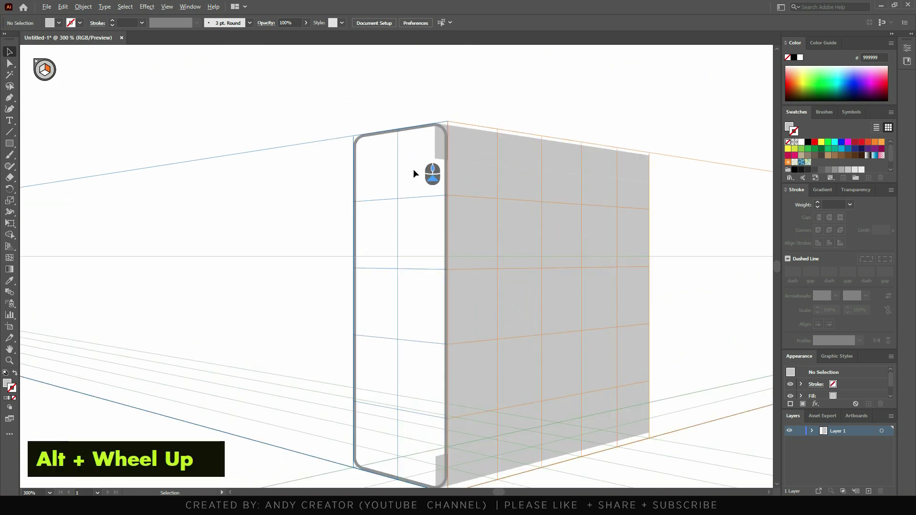
{"action": "left_click", "coordinate": [409, 133]}
{"action": "key", "text": "ctrl"}
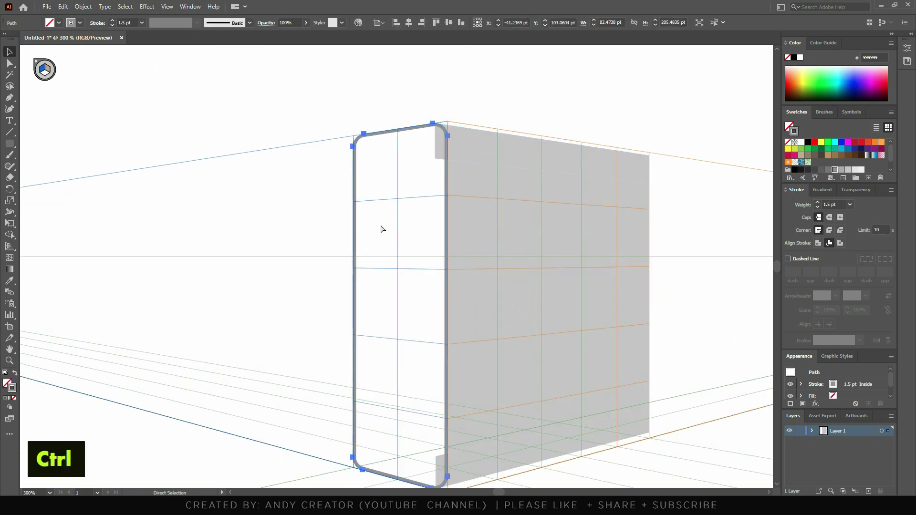
{"action": "key", "text": "ctrl+shift+v"}
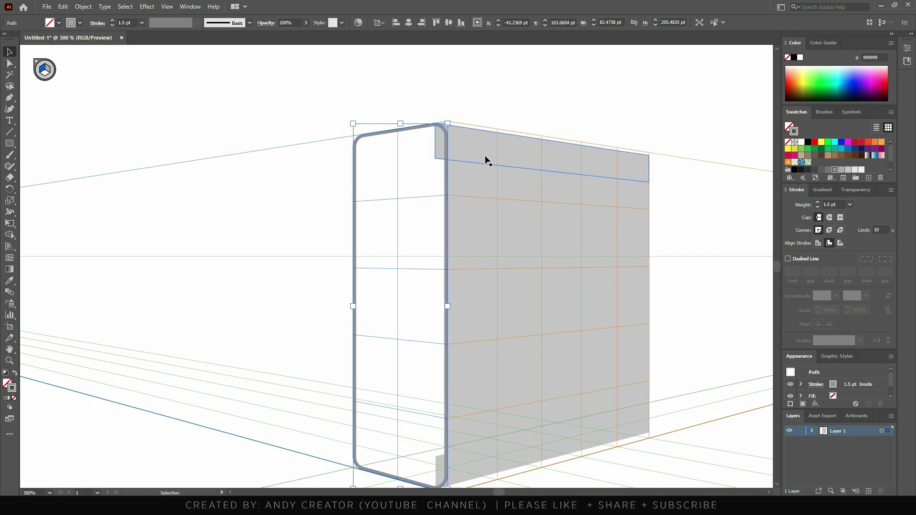
Split off both strips' ends overlapping the frame with Shape Builder and delete the leftover corner pieces
{"action": "left_click", "coordinate": [511, 395], "text": "shift"}
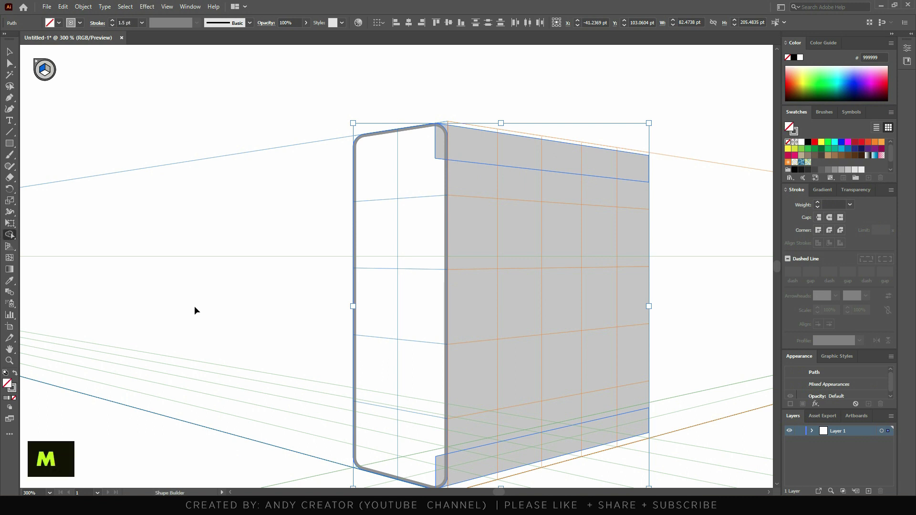
{"action": "key", "text": "shift+m"}
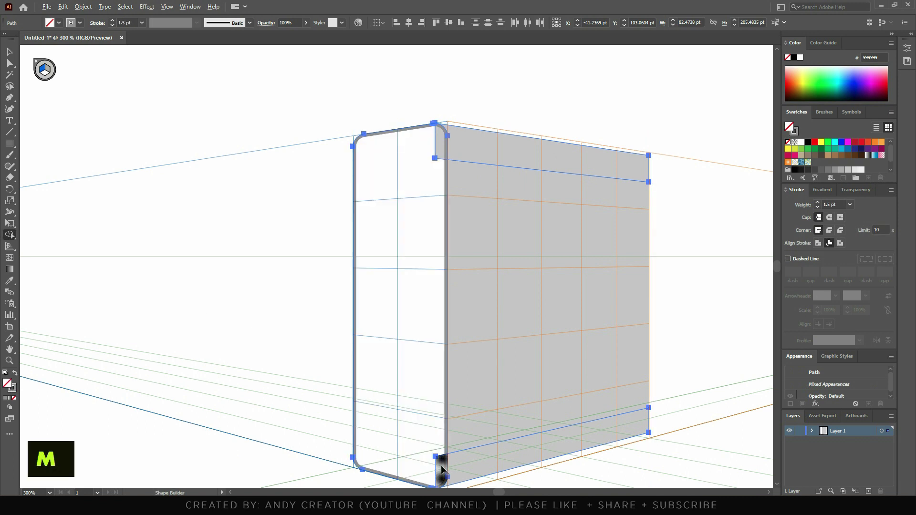
{"action": "left_click", "coordinate": [441, 468], "text": "alt"}
{"action": "left_click", "coordinate": [440, 141], "text": "alt"}
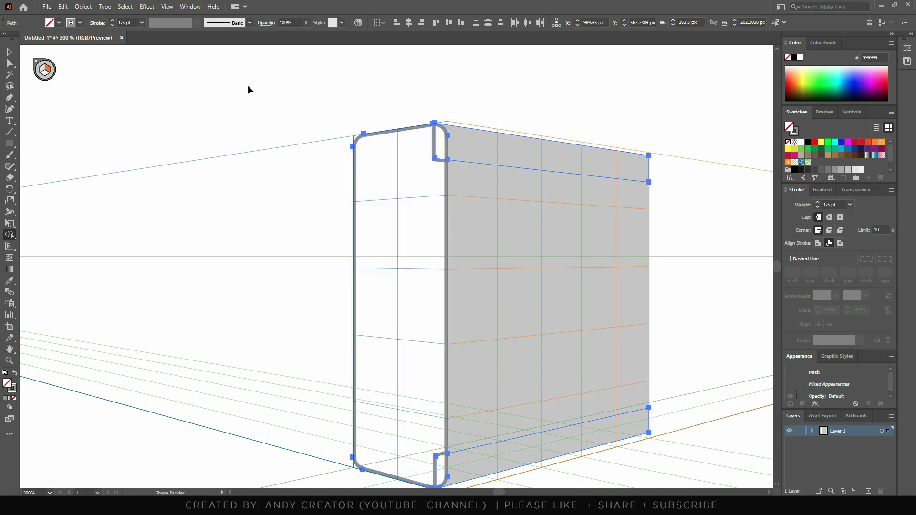
{"action": "key", "text": "v"}
{"action": "left_click", "coordinate": [437, 111]}
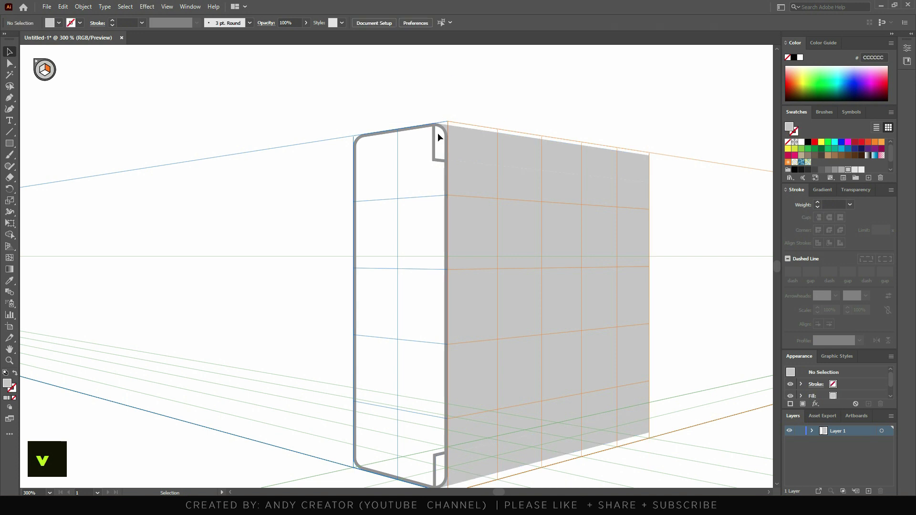
{"action": "left_click", "coordinate": [435, 149]}
{"action": "key", "text": "Delete"}
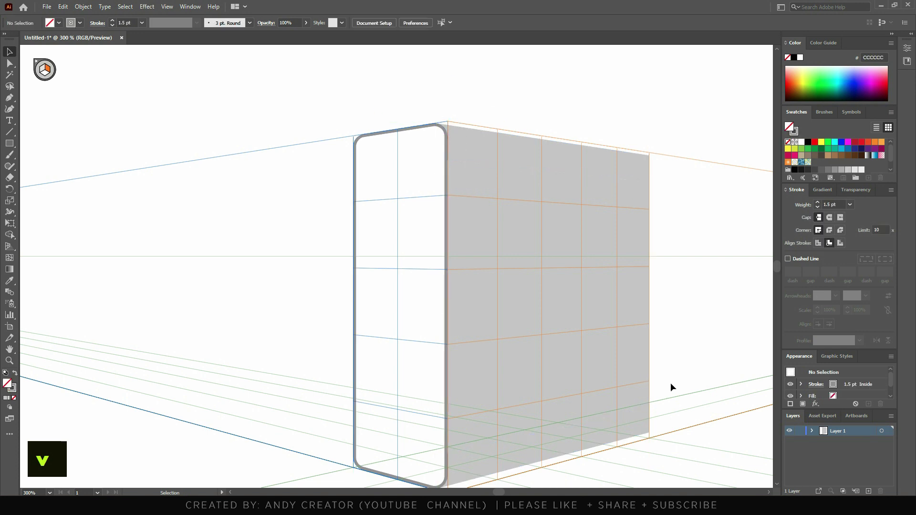
Duplicate the rounded frame in place and move the copy to the side panel's far vertical edge
{"action": "left_click", "coordinate": [380, 136]}
{"action": "key", "text": "ctrl"}
{"action": "key", "text": "ctrl+shift+v"}
{"action": "scroll", "coordinate": [341, 139], "scroll_direction": "down", "scroll_amount": 2}
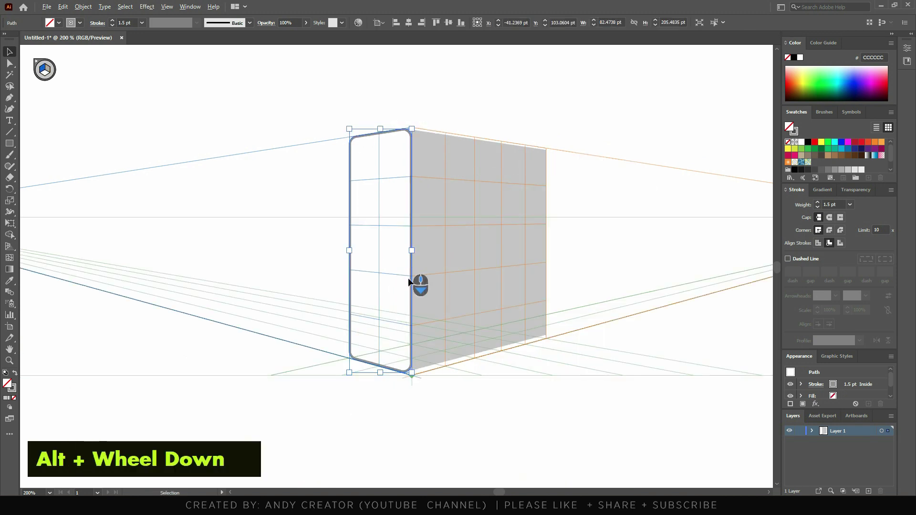
{"action": "scroll", "coordinate": [413, 294], "scroll_direction": "up", "scroll_amount": 2}
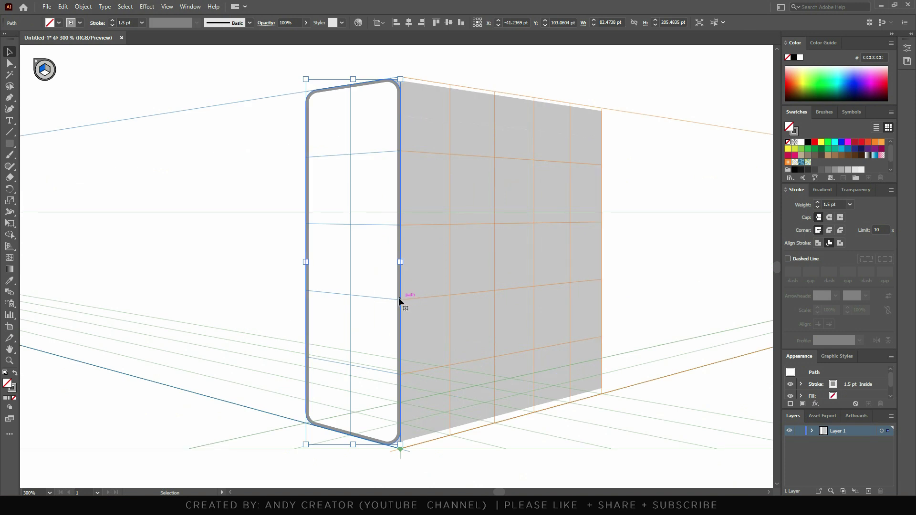
{"action": "left_click_drag", "start_coordinate": [397, 299], "coordinate": [598, 274]}
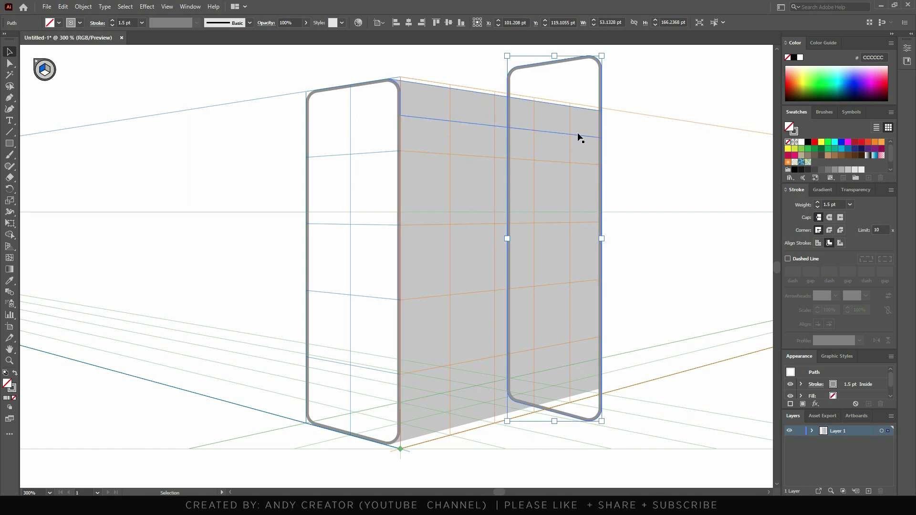
Scale the copied frame in perspective to fit the side's far end, about 41.6 pt wide and 130 pt high
{"action": "key", "text": "shift+p"}
{"action": "key", "text": "shift+v"}
{"action": "left_click_drag", "start_coordinate": [508, 70], "coordinate": [519, 98]}
{"action": "left_click_drag", "start_coordinate": [538, 419], "coordinate": [548, 390]}
{"action": "key", "text": "shift+p"}
{"action": "scroll", "coordinate": [578, 93], "scroll_direction": "up", "scroll_amount": 4}
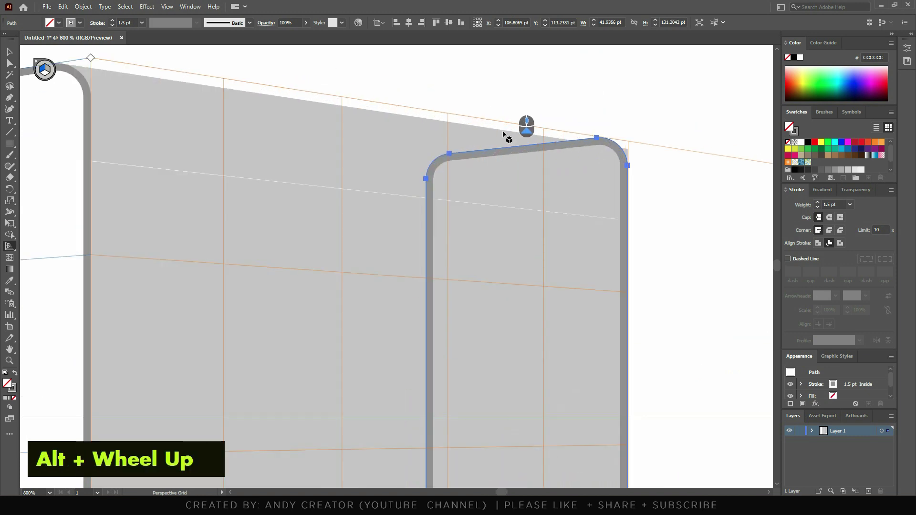
{"action": "key", "text": "ctrl"}
{"action": "left_click_drag", "start_coordinate": [427, 155], "coordinate": [428, 158]}
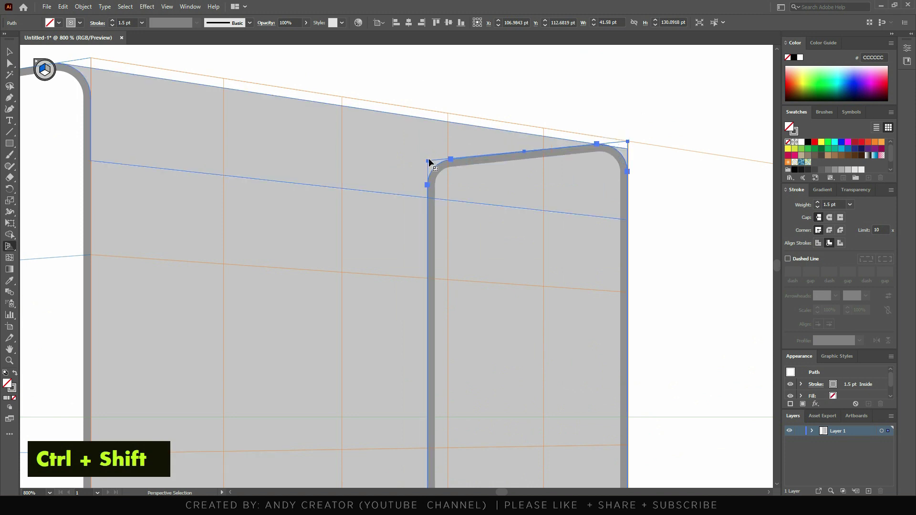
Scale the copied frame in perspective to about 40.8 pt wide and 127.6 pt high, matching it to the side panel's far corners
{"action": "left_click", "coordinate": [428, 162], "text": "ctrl+shift"}
{"action": "scroll", "coordinate": [537, 218], "scroll_direction": "up", "scroll_amount": 5}
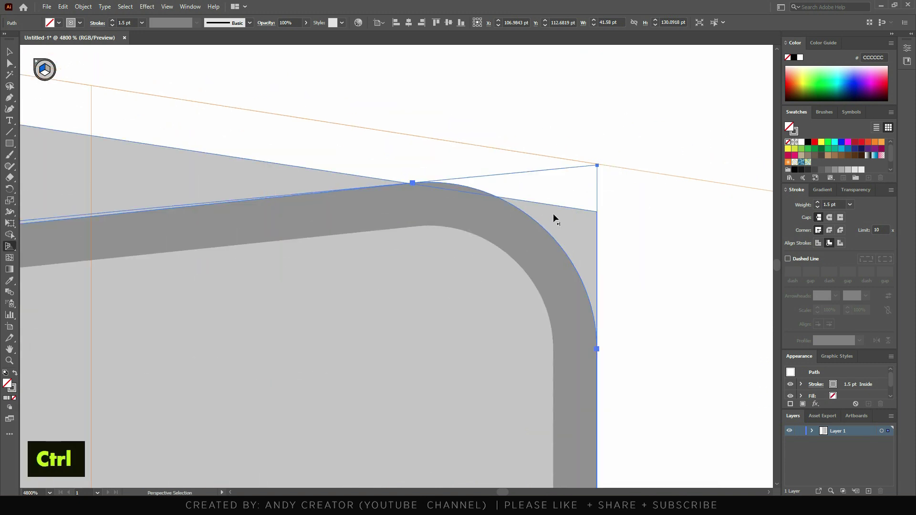
{"action": "mouse_move", "coordinate": [594, 167]}
{"action": "left_mouse_down"}
{"action": "mouse_move", "coordinate": [593, 188]}
{"action": "mouse_move", "coordinate": [603, 170]}
{"action": "left_mouse_up"}
{"action": "scroll", "coordinate": [568, 158], "scroll_direction": "down", "scroll_amount": 7}
{"action": "scroll", "coordinate": [557, 420], "scroll_direction": "up", "scroll_amount": 6}
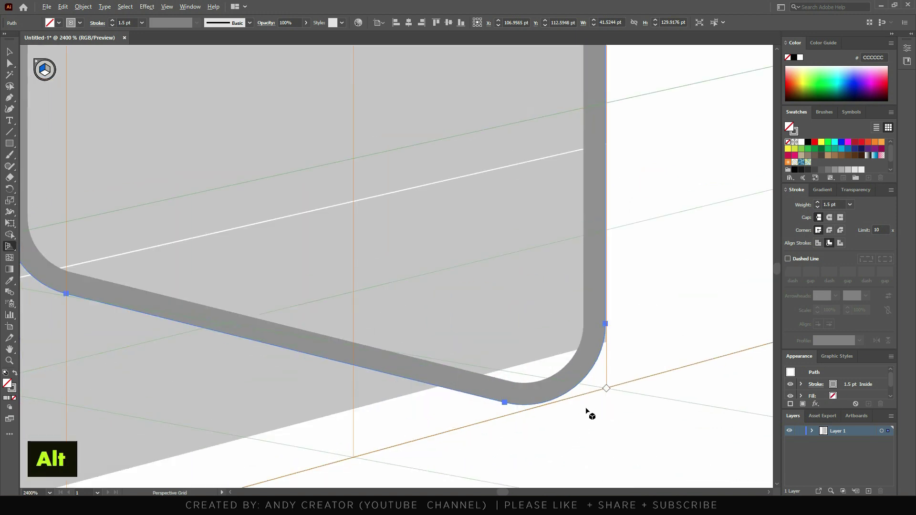
{"action": "scroll", "coordinate": [605, 395], "scroll_direction": "up", "scroll_amount": 1}
{"action": "left_click_drag", "start_coordinate": [605, 395], "coordinate": [588, 420]}
{"action": "scroll", "coordinate": [578, 321], "scroll_direction": "down", "scroll_amount": 8}
{"action": "scroll", "coordinate": [575, 246], "scroll_direction": "up", "scroll_amount": 2}
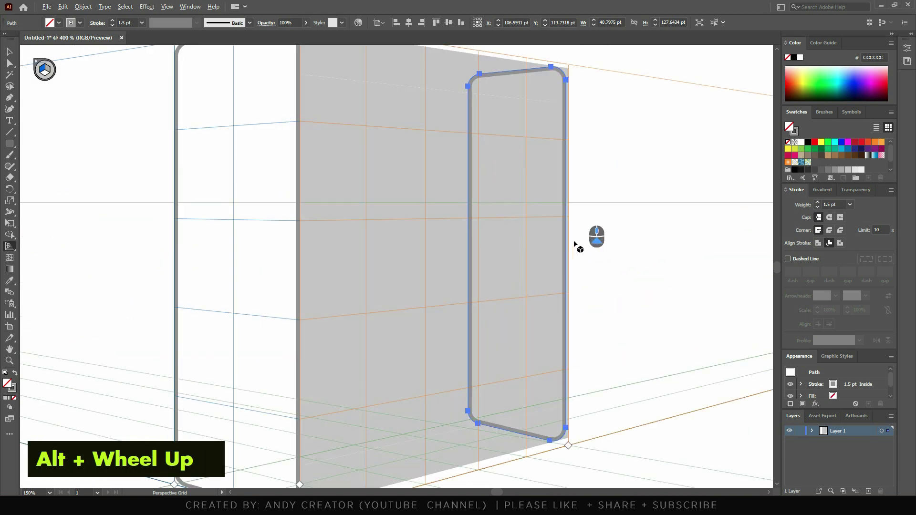
{"action": "scroll", "coordinate": [565, 234], "scroll_direction": "up", "scroll_amount": 4}
{"action": "scroll", "coordinate": [558, 257], "scroll_direction": "down", "scroll_amount": 1}
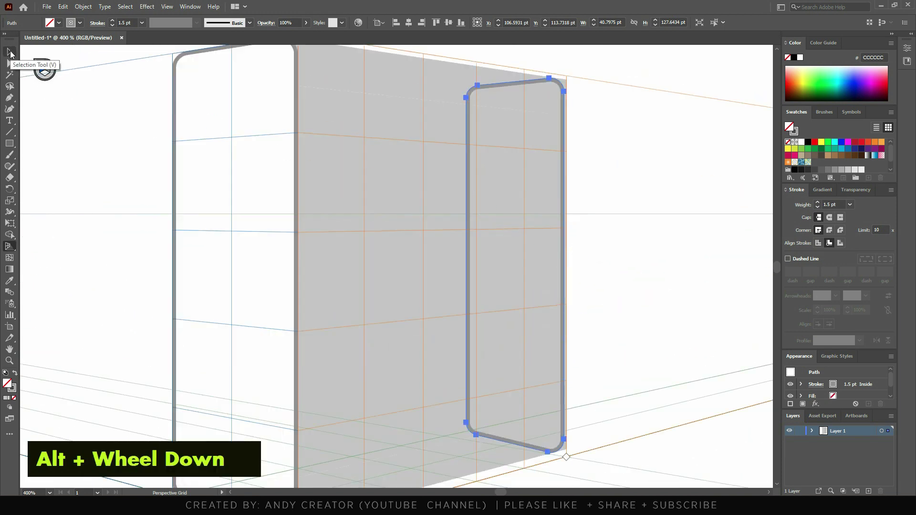
Move the copied frame horizontally onto the side panel's far vertical edge
{"action": "key", "text": "v"}
{"action": "scroll", "coordinate": [568, 286], "scroll_direction": "up", "scroll_amount": 3}
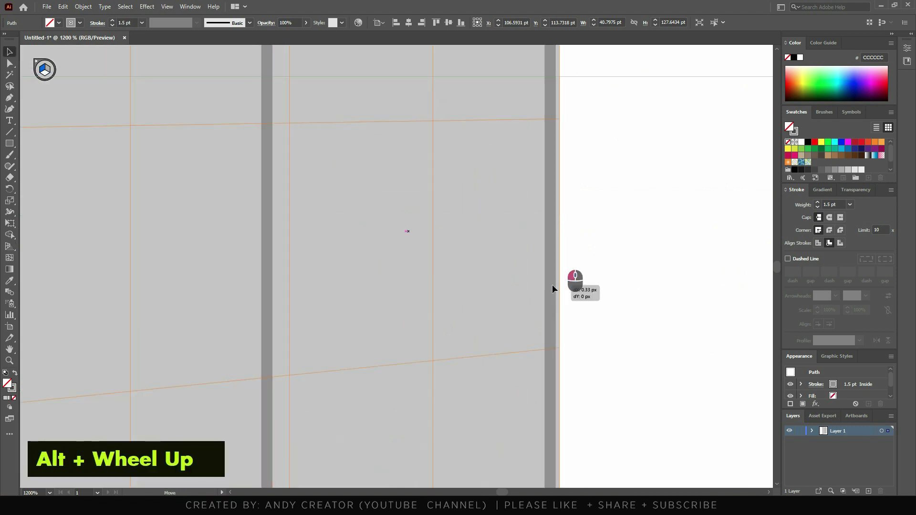
{"action": "scroll", "coordinate": [557, 286], "scroll_direction": "down", "scroll_amount": 3}
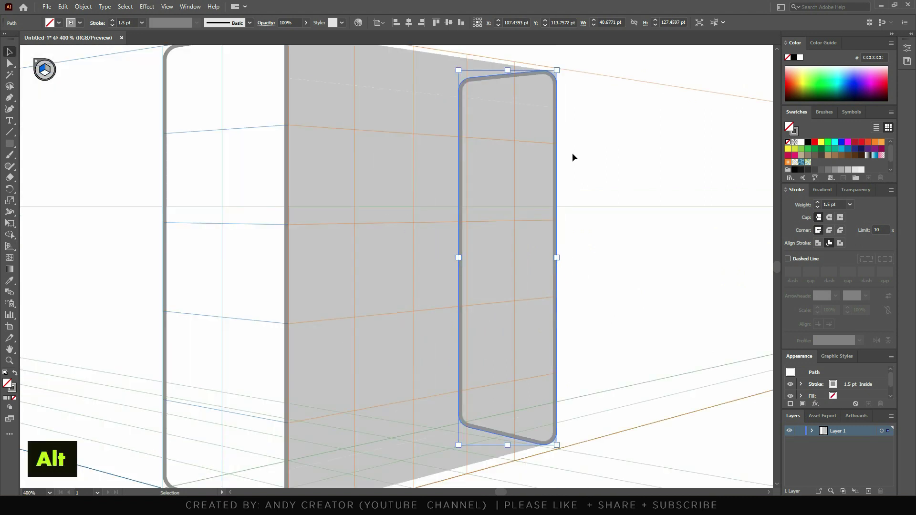
Fine-tune the copied frame's perspective scale from its upper inner corner to about 40.7 pt wide and 127.5 pt high
{"action": "scroll", "coordinate": [544, 69], "scroll_direction": "up", "scroll_amount": 7}
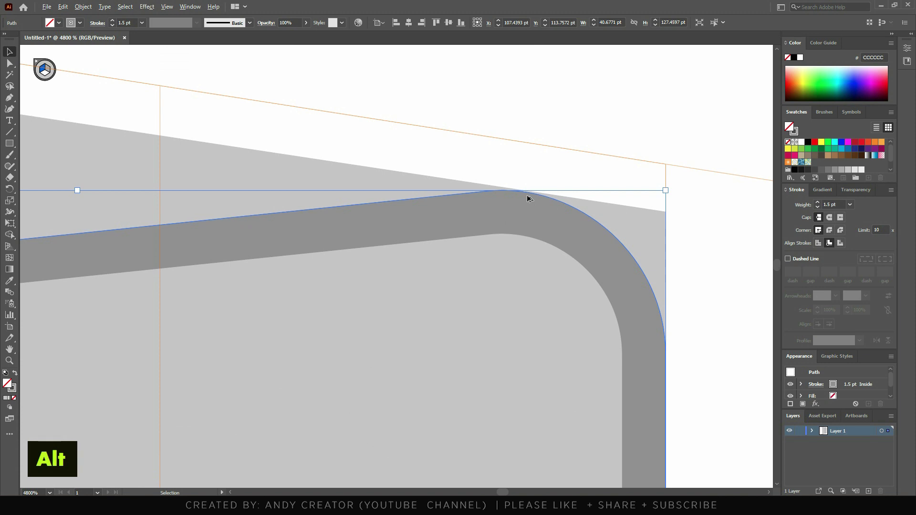
{"action": "scroll", "coordinate": [665, 204], "scroll_direction": "down", "scroll_amount": 3}
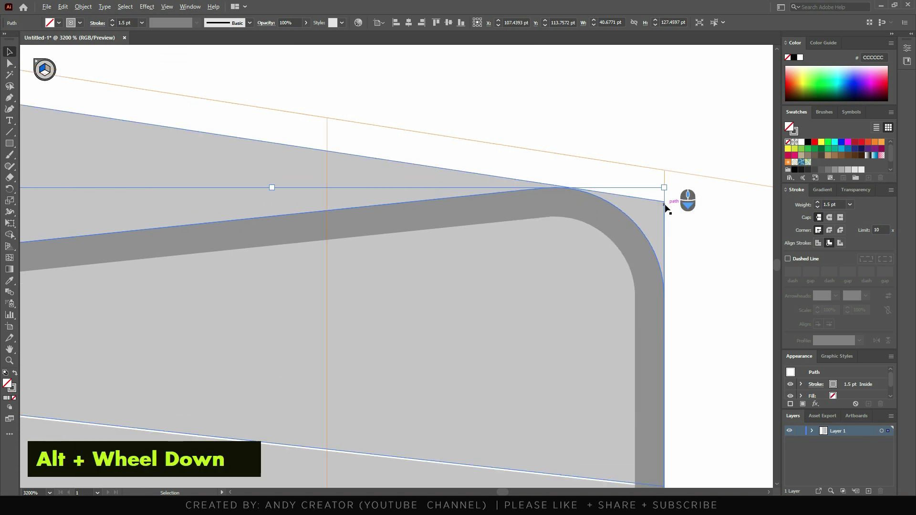
{"action": "scroll", "coordinate": [234, 184], "scroll_direction": "up", "scroll_amount": 1}
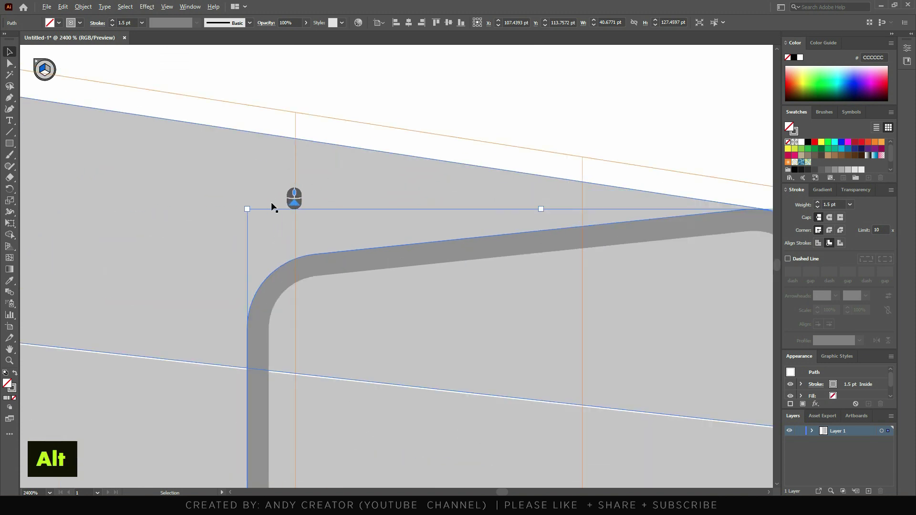
{"action": "scroll", "coordinate": [272, 207], "scroll_direction": "down", "scroll_amount": 1}
{"action": "key", "text": "shift+p"}
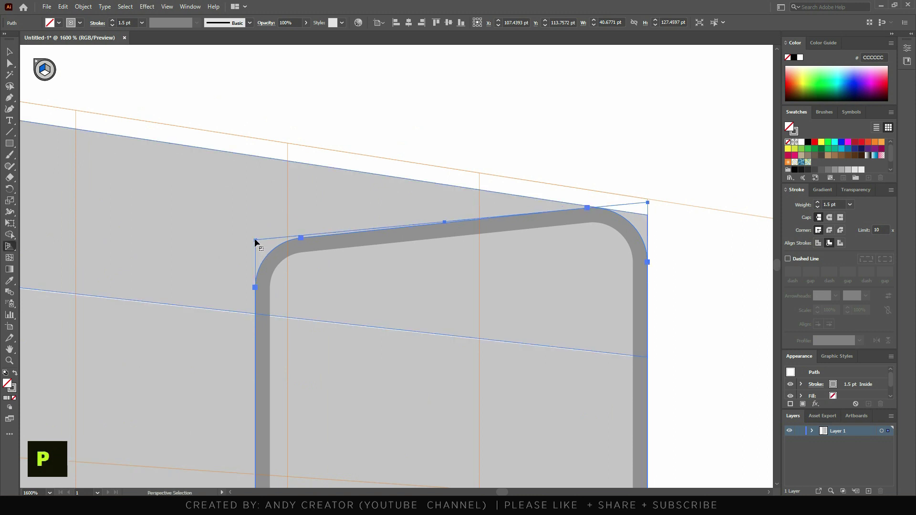
{"action": "left_click", "coordinate": [256, 242], "text": "ctrl+shift"}
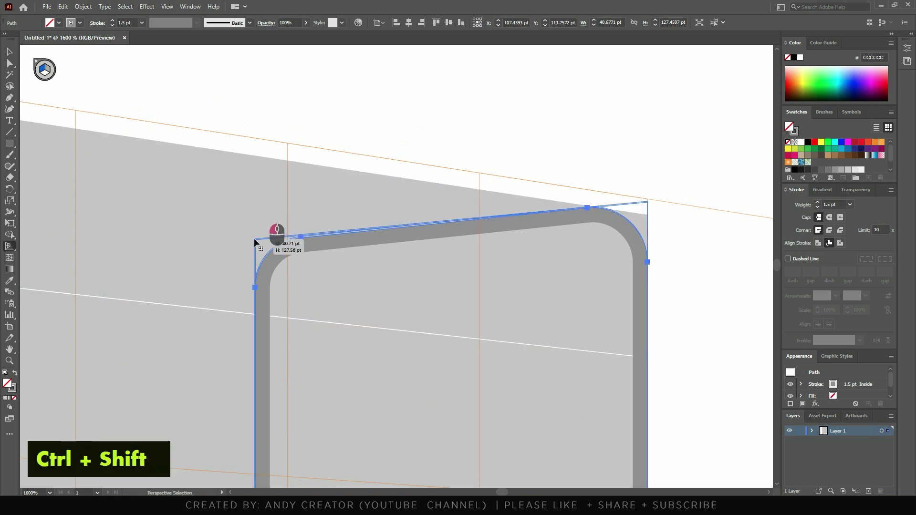
{"action": "scroll", "coordinate": [628, 207], "scroll_direction": "up", "scroll_amount": 3}
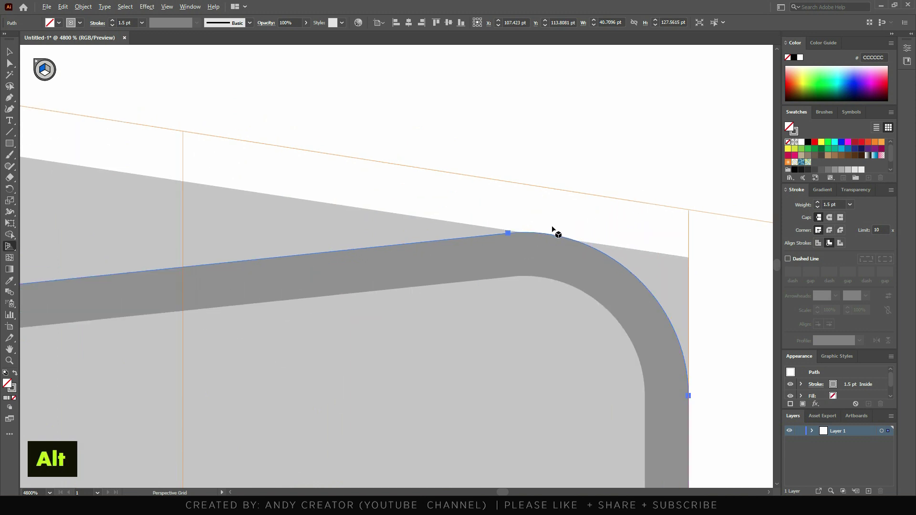
{"action": "scroll", "coordinate": [614, 230], "scroll_direction": "down", "scroll_amount": 2}
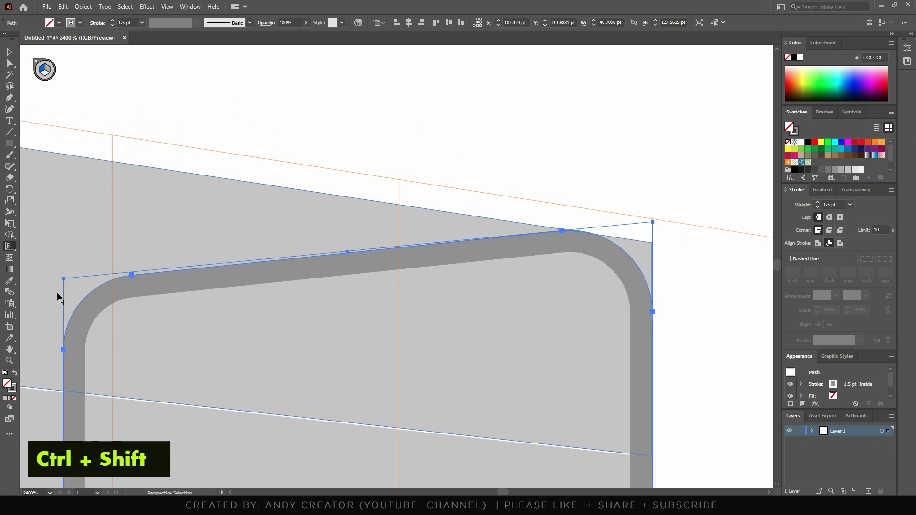
{"action": "left_click", "coordinate": [63, 282], "text": "ctrl+shift"}
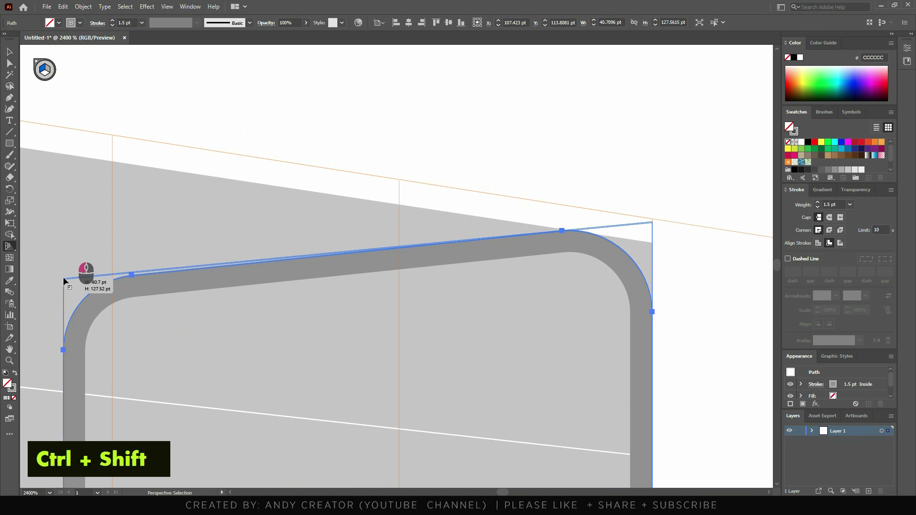
{"action": "scroll", "coordinate": [466, 195], "scroll_direction": "down", "scroll_amount": 4}
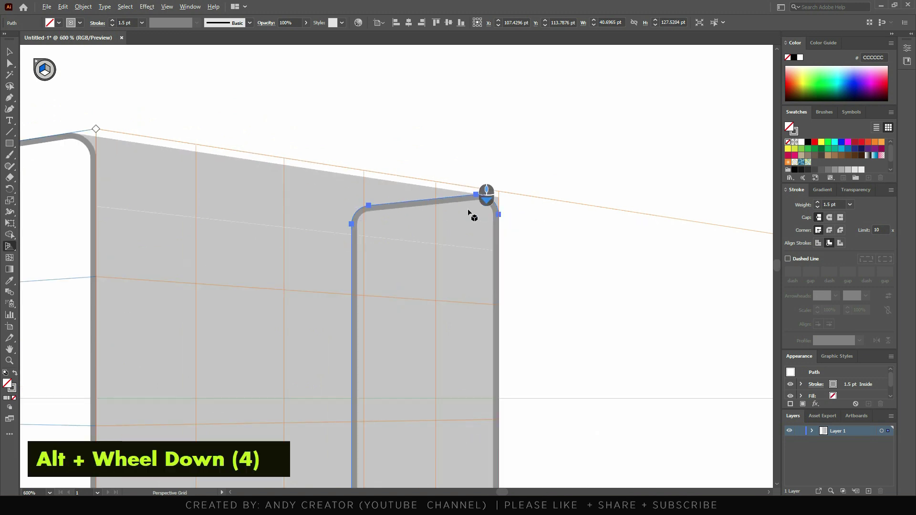
Adjust the copied frame's perspective scale from its lower inner corner to about 40.65 pt wide and 127.4 pt high, and deselect it
{"action": "scroll", "coordinate": [472, 336], "scroll_direction": "up", "scroll_amount": 5}
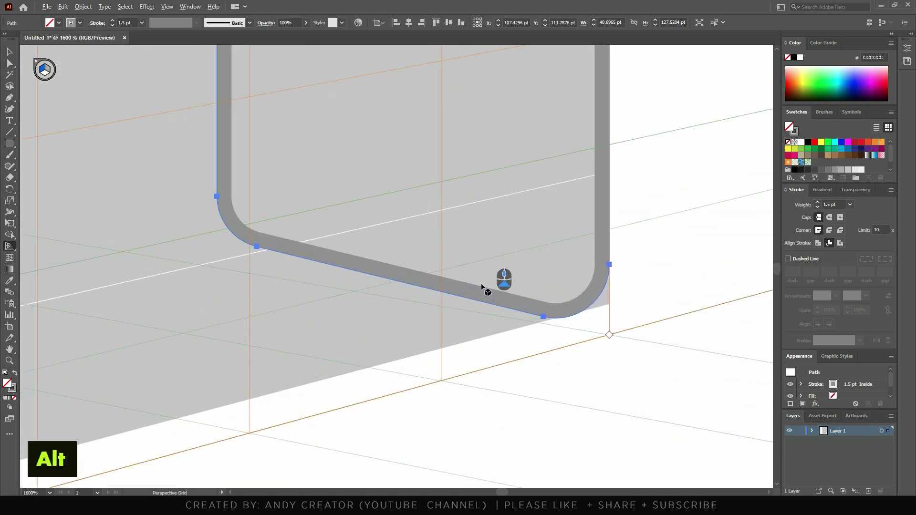
{"action": "key", "text": "ctrl+shift"}
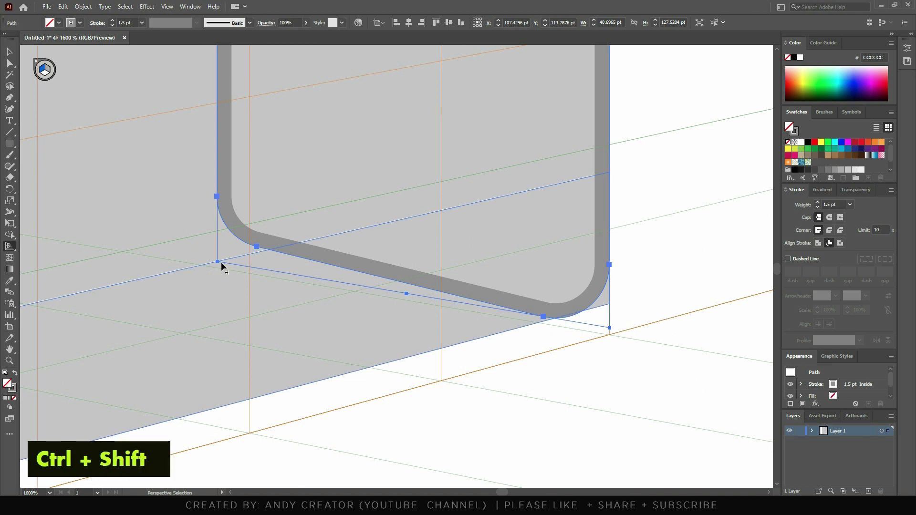
{"action": "left_click_drag", "start_coordinate": [219, 262], "coordinate": [217, 261]}
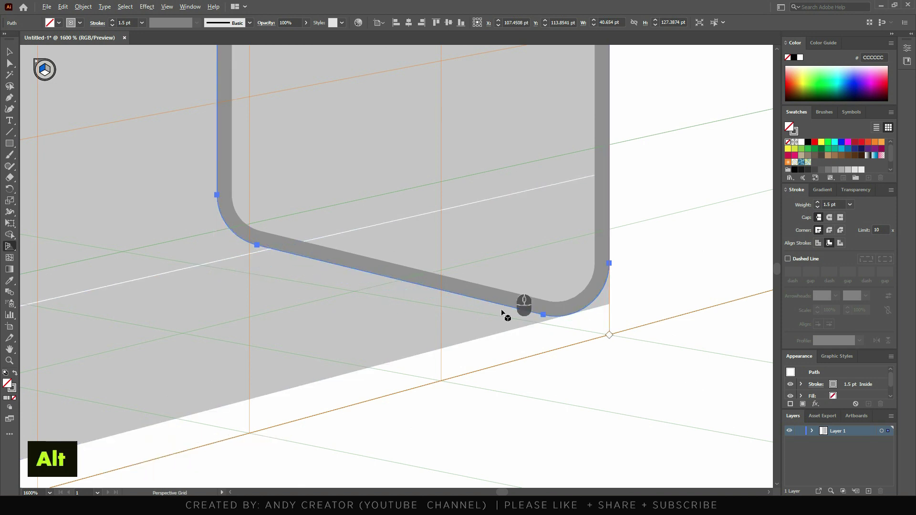
{"action": "scroll", "coordinate": [498, 314], "scroll_direction": "down", "scroll_amount": 4}
{"action": "scroll", "coordinate": [511, 241], "scroll_direction": "up", "scroll_amount": 2}
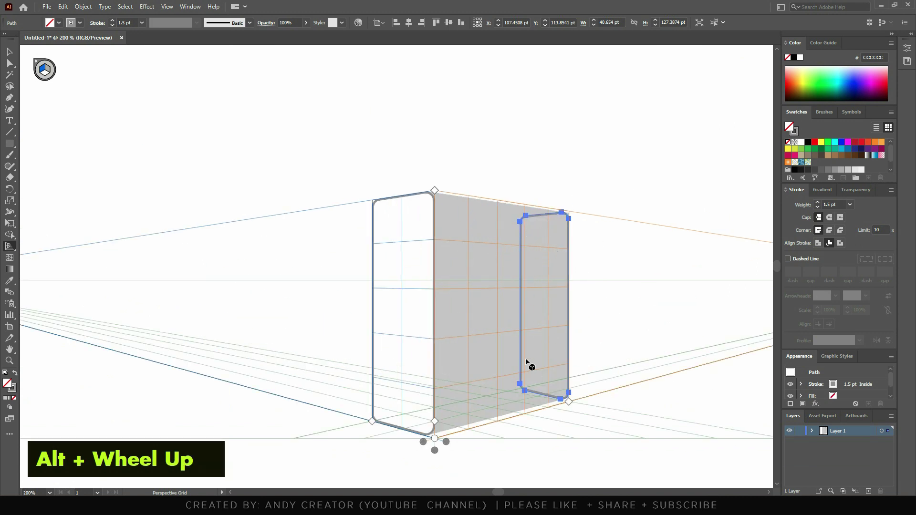
{"action": "left_click", "coordinate": [545, 136]}
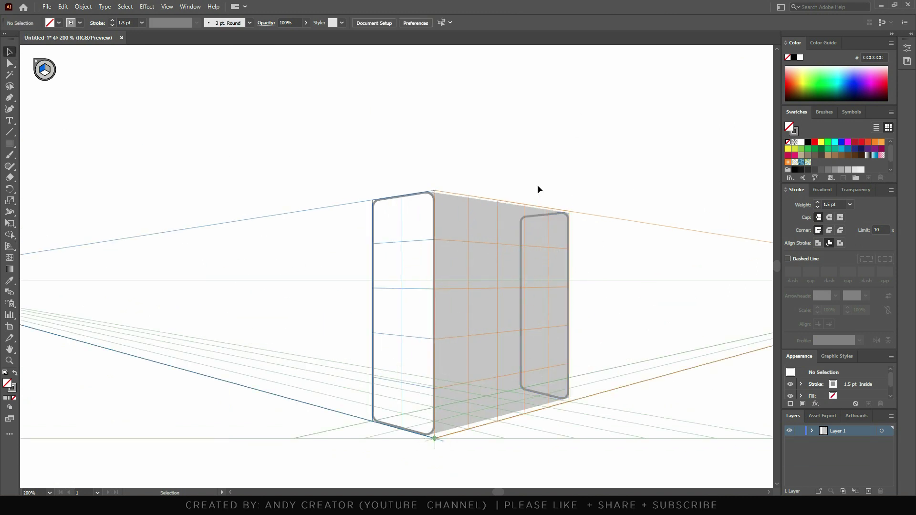
Round the upper strip's far top corner with a radius of about 5.55 px to follow the copied frame's curve
{"action": "left_click", "coordinate": [497, 208], "text": "ctrl"}
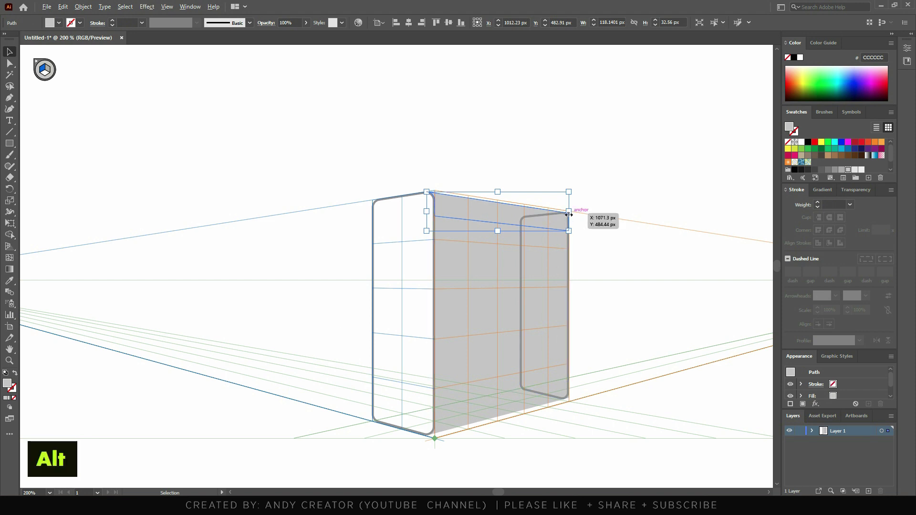
{"action": "scroll", "coordinate": [572, 216], "scroll_direction": "up", "scroll_amount": 6, "text": "alt"}
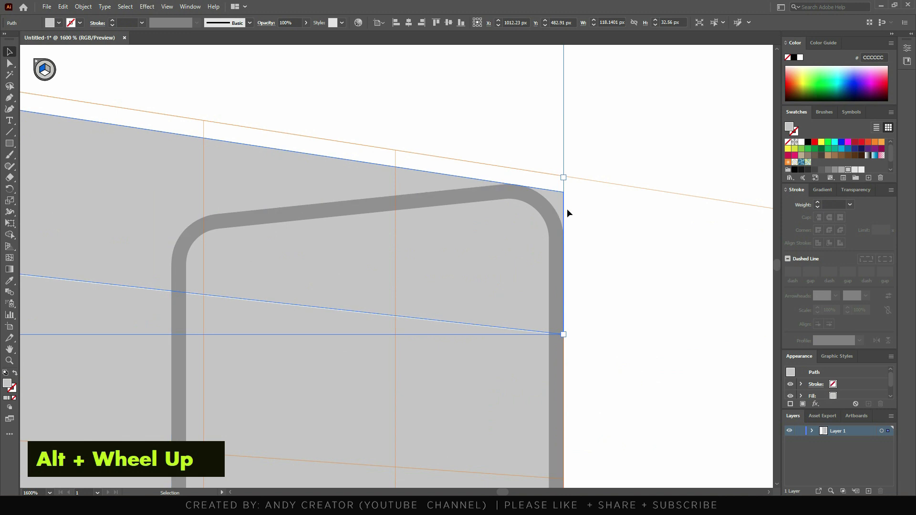
{"action": "key", "text": "a"}
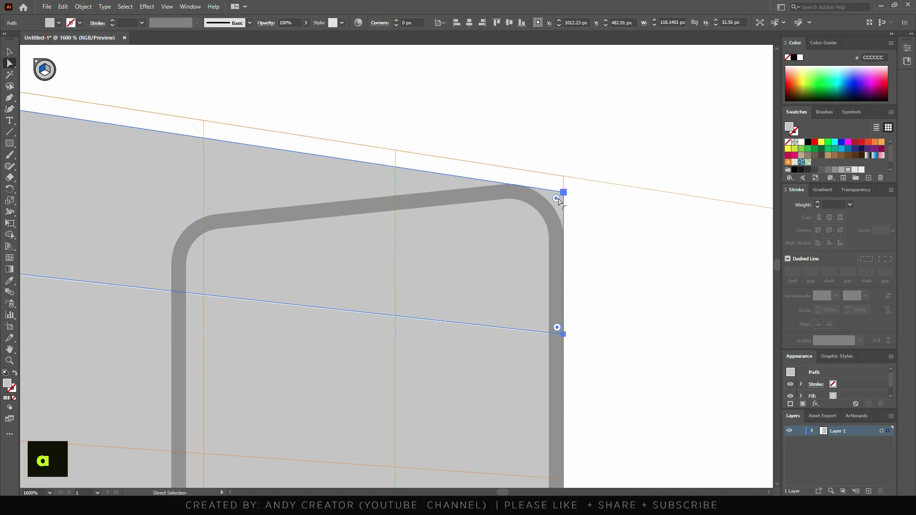
{"action": "key", "text": "v"}
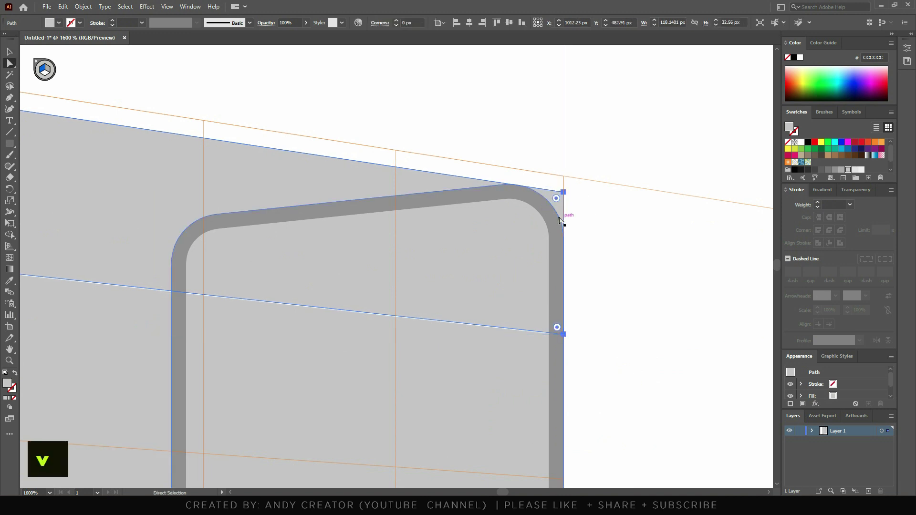
{"action": "left_click_drag", "start_coordinate": [557, 199], "coordinate": [509, 237]}
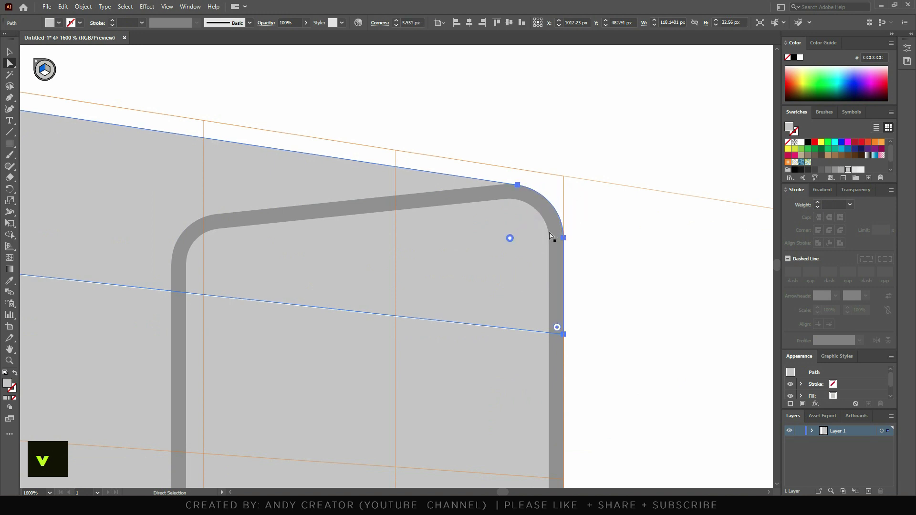
{"action": "key", "text": "alt"}
{"action": "scroll", "coordinate": [579, 164], "scroll_direction": "down", "scroll_amount": 6}
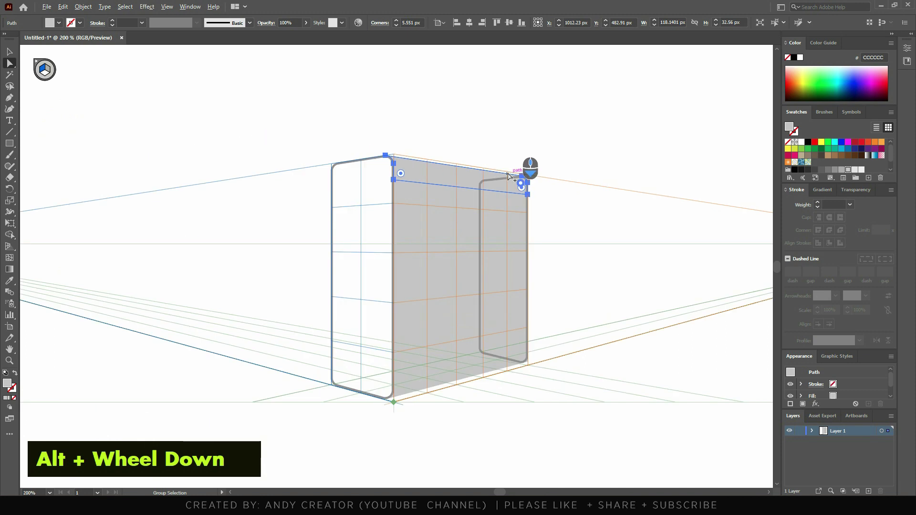
Round the lower strip's far bottom corner with a radius of about 5.47 px to follow the copied frame's curve
{"action": "scroll", "coordinate": [513, 375], "scroll_direction": "up", "scroll_amount": 5}
{"action": "left_click", "coordinate": [678, 246]}
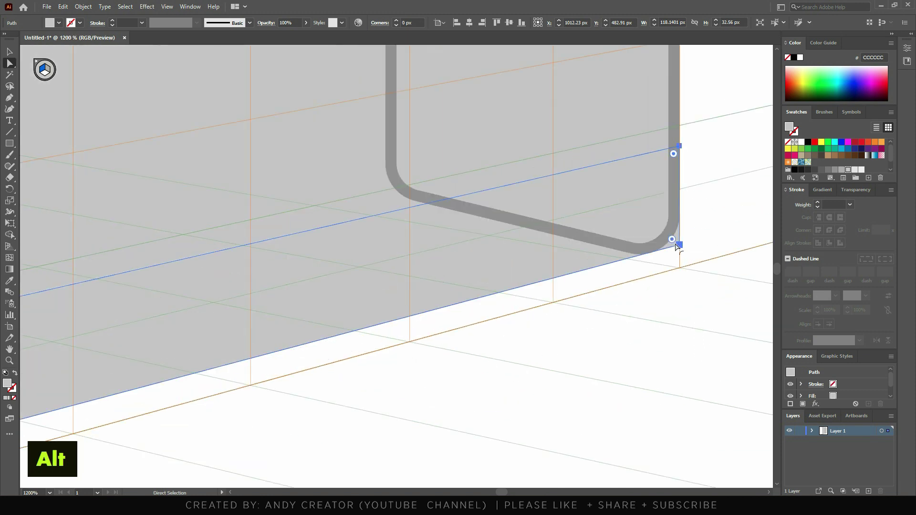
{"action": "scroll", "coordinate": [678, 246], "scroll_direction": "up", "scroll_amount": 4}
{"action": "left_click_drag", "start_coordinate": [690, 284], "coordinate": [580, 14]}
{"action": "scroll", "coordinate": [625, 260], "scroll_direction": "down", "scroll_amount": 8}
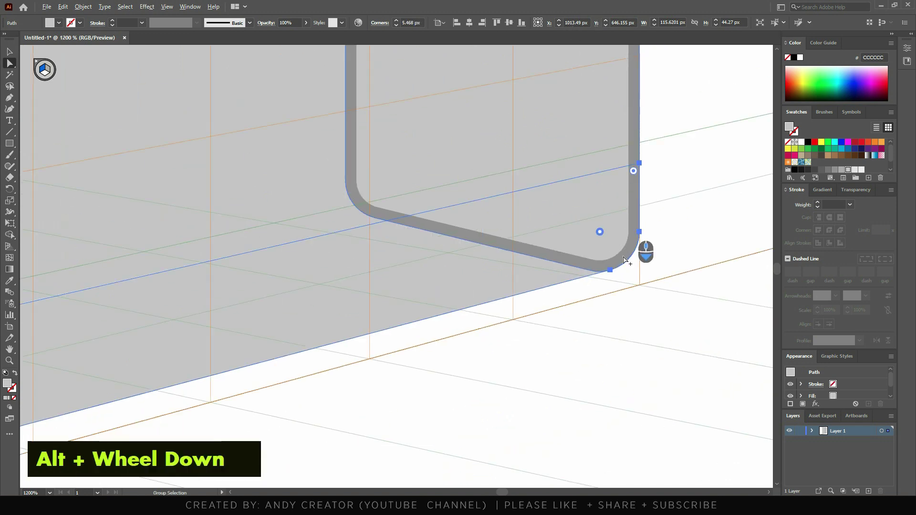
{"action": "scroll", "coordinate": [559, 325], "scroll_direction": "down", "scroll_amount": 2}
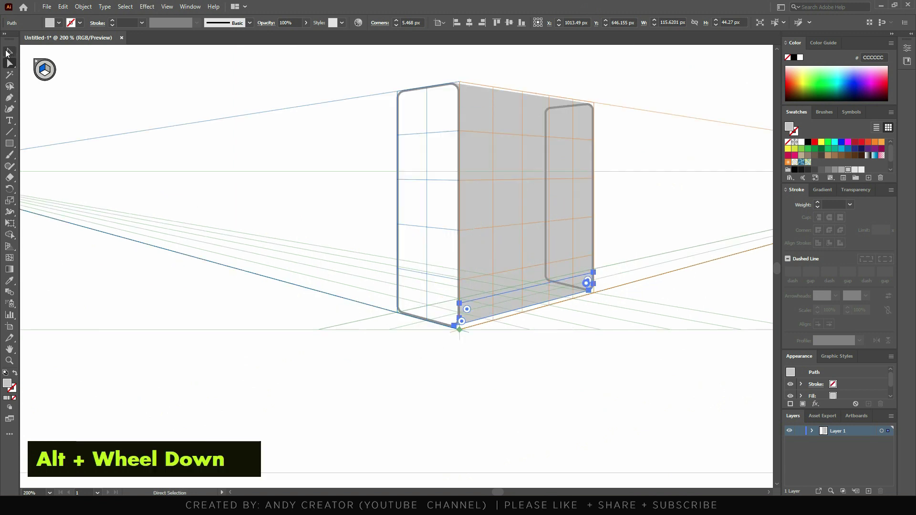
Send the copied frame backward three levels behind the side panel and clear the selection
{"action": "double_click", "coordinate": [255, 71]}
{"action": "left_click", "coordinate": [593, 119]}
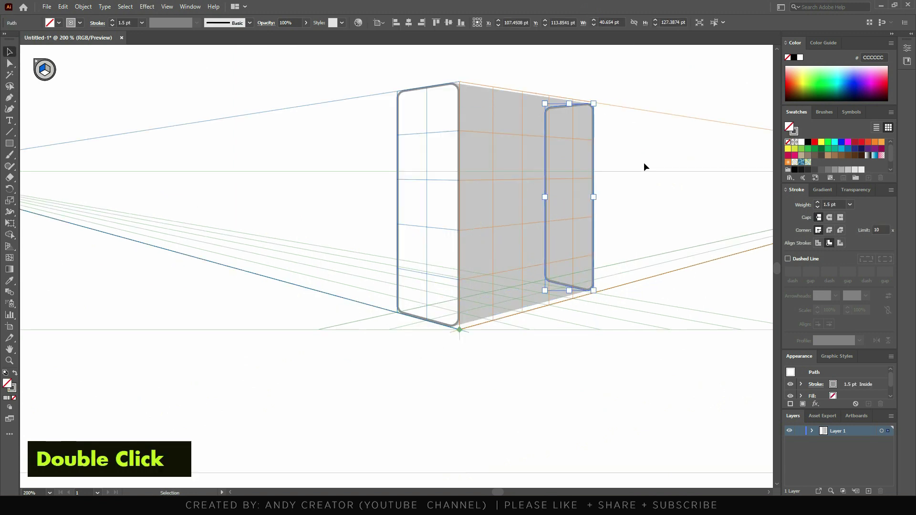
{"action": "key", "text": "ctrl+bracketleft"}
{"action": "key", "text": "ctrl+bracketleft"}
{"action": "key", "text": "ctrl+bracketleft"}
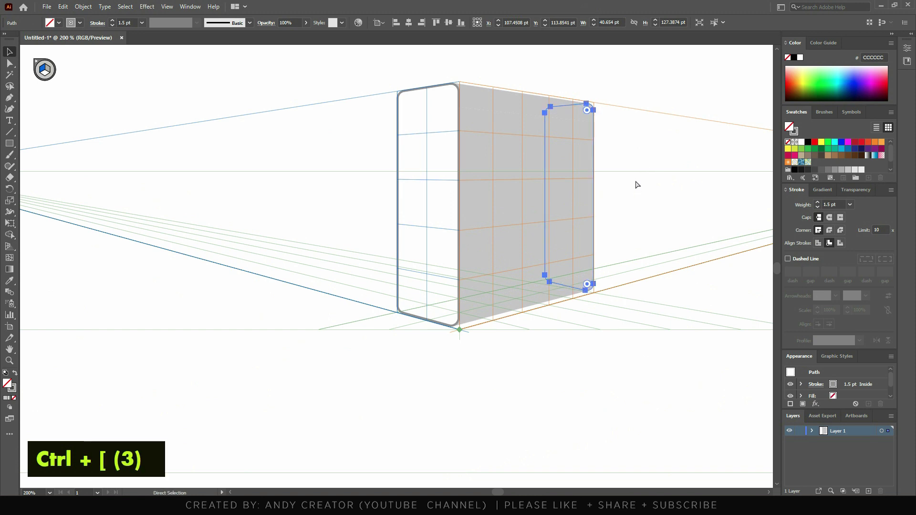
{"action": "double_click", "coordinate": [162, 80]}
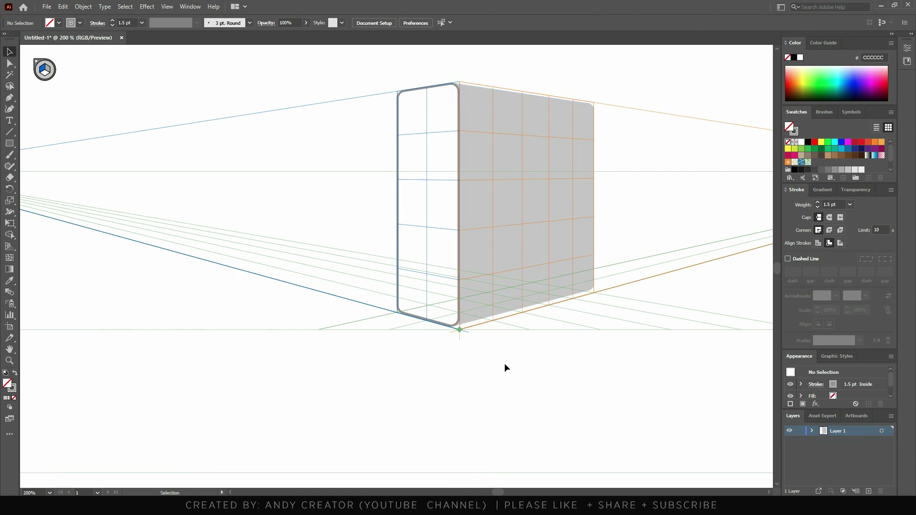
Hide the perspective grid to examine the rounded box, and show the grid again
{"action": "key", "text": "ctrl+shift+i"}
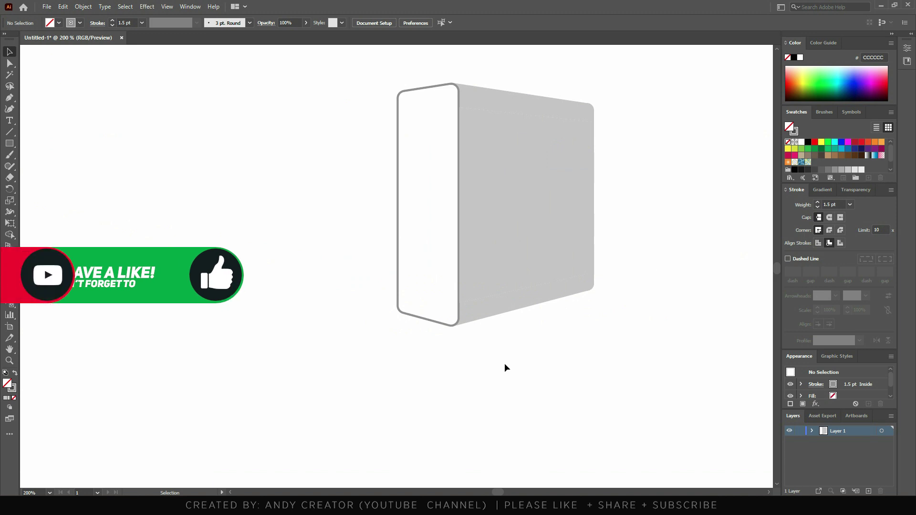
{"action": "key", "text": "ctrl+shift+i"}
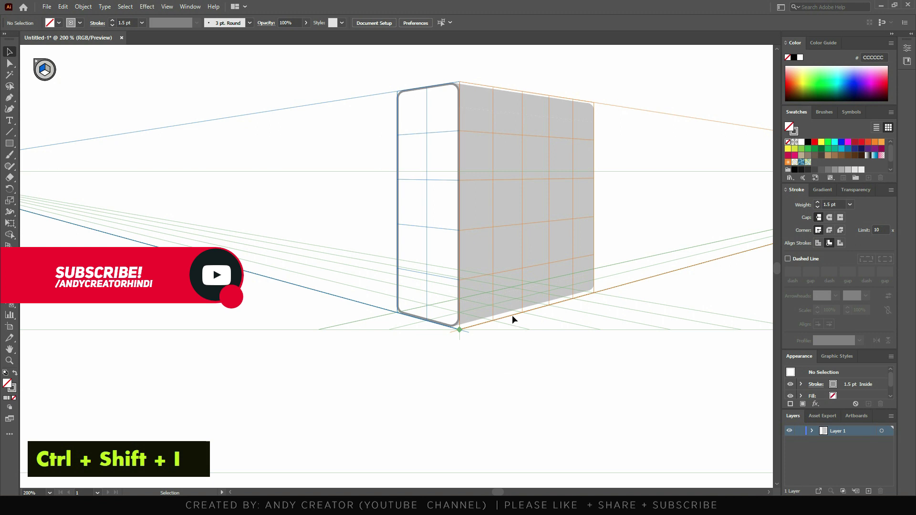
{"action": "scroll", "coordinate": [578, 91], "scroll_direction": "up", "scroll_amount": 2}
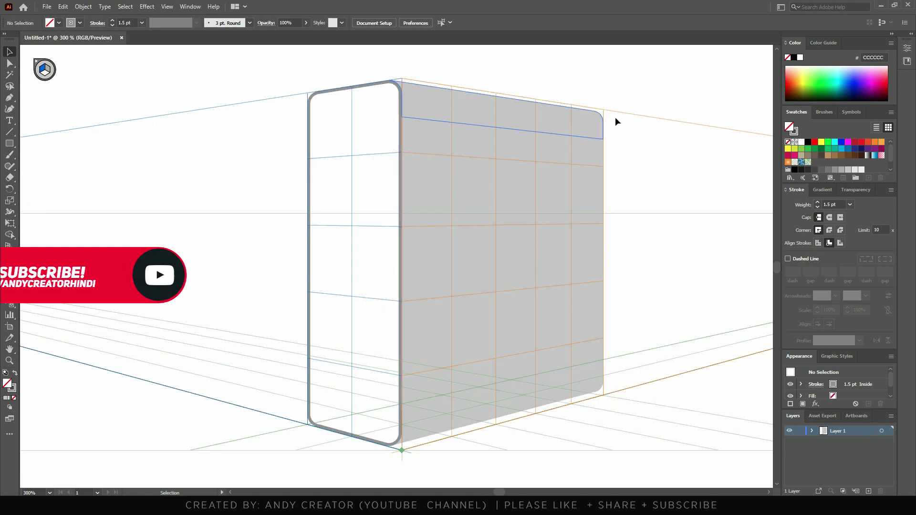
Draw a grey 999999 rectangle without stroke, about 171 by 11 pt, along the side panel's top edge in the right plane
{"action": "scroll", "coordinate": [637, 116], "scroll_direction": "down", "scroll_amount": 1}
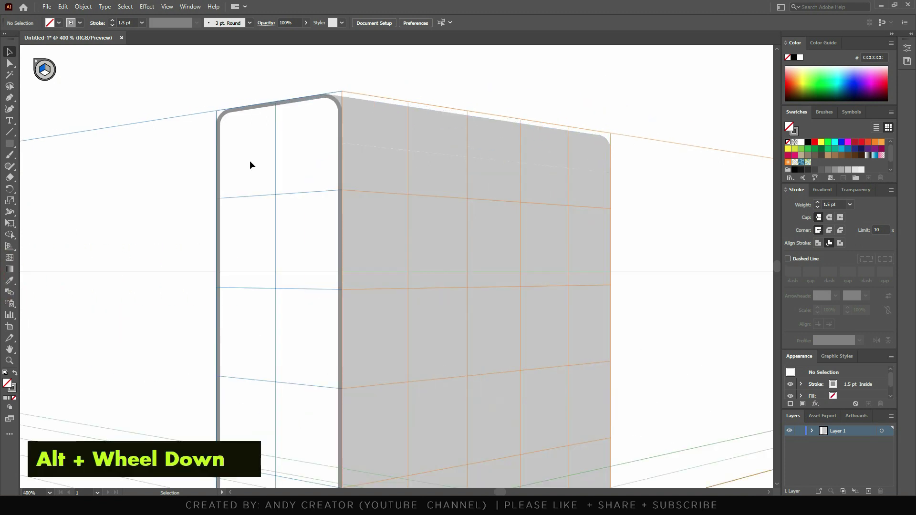
{"action": "key", "text": "m"}
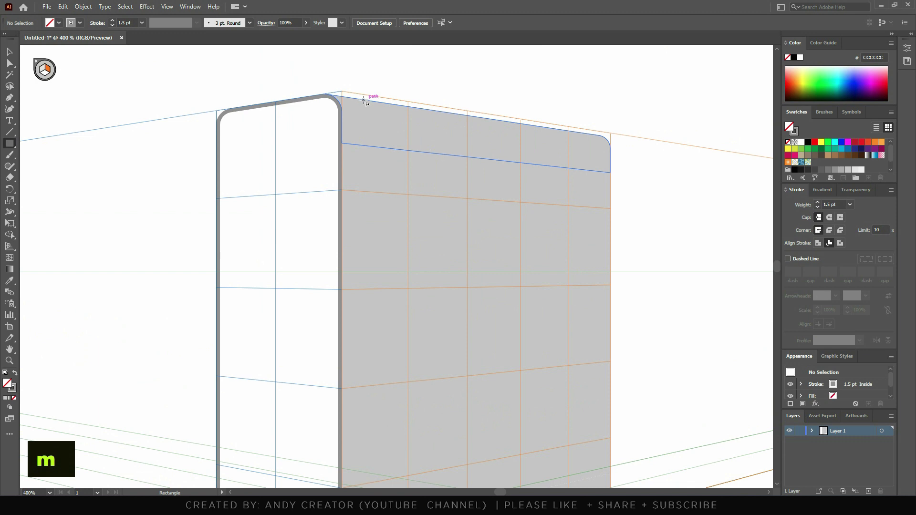
{"action": "left_click_drag", "start_coordinate": [365, 101], "coordinate": [591, 156]}
{"action": "key", "text": "v"}
{"action": "key", "text": "shift"}
{"action": "key", "text": "shift+x"}
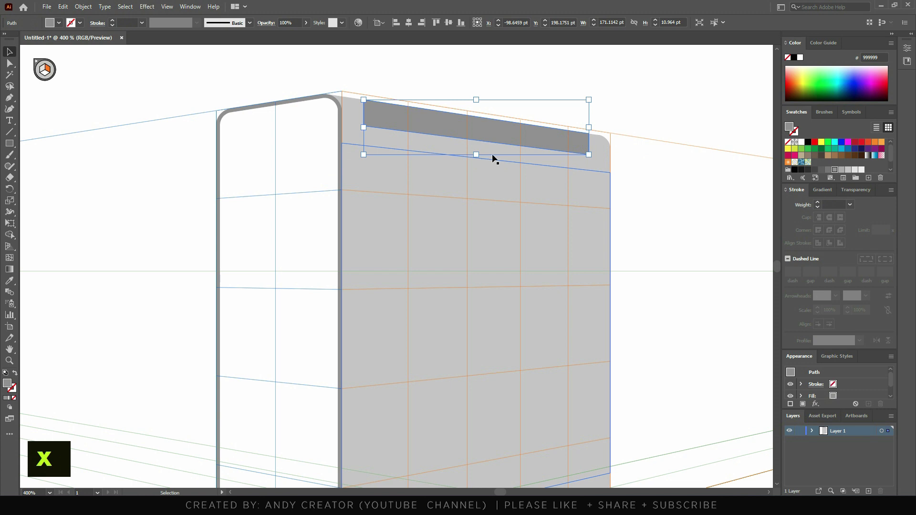
{"action": "left_click", "coordinate": [599, 117]}
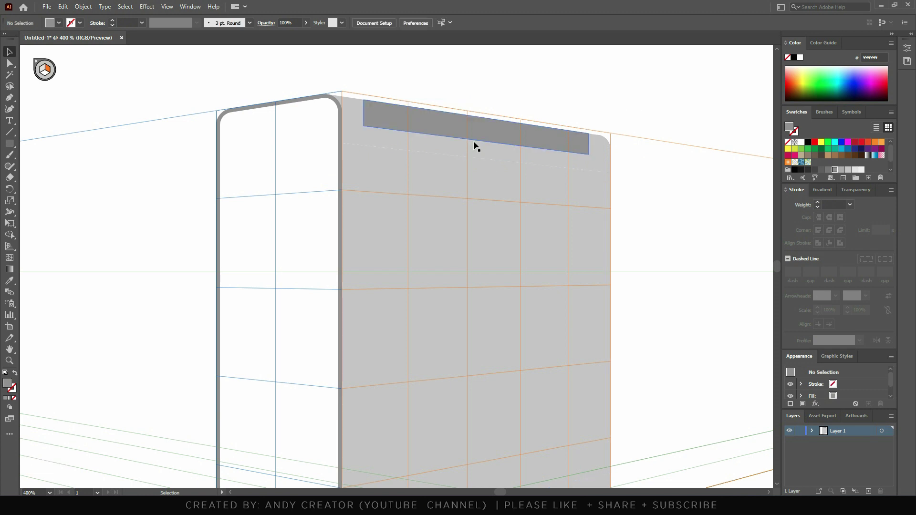
Nudge the grey rectangle in perspective to centre it between the side panel's near and far edges
{"action": "scroll", "coordinate": [337, 165], "scroll_direction": "down", "scroll_amount": 1, "text": "alt"}
{"action": "scroll", "coordinate": [525, 110], "scroll_direction": "up", "scroll_amount": 1, "text": "alt"}
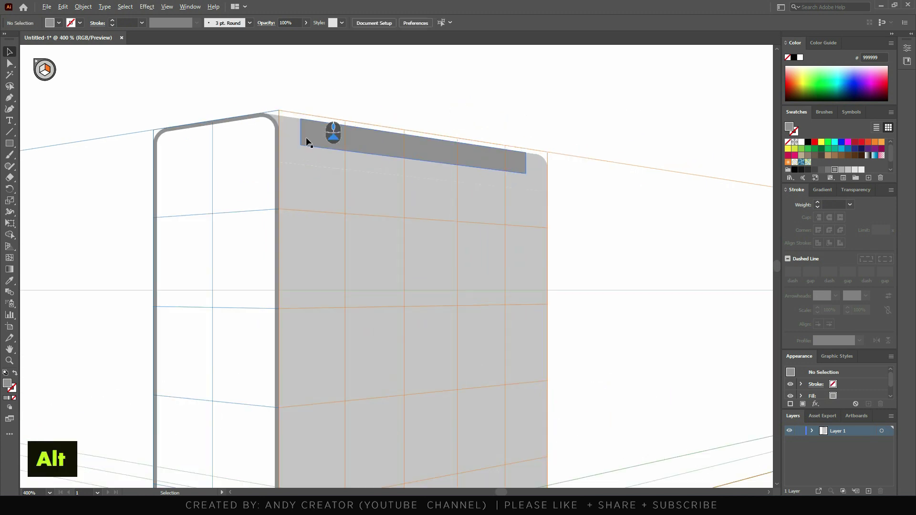
{"action": "scroll", "coordinate": [377, 134], "scroll_direction": "up", "scroll_amount": 1, "text": "alt"}
{"action": "left_click", "coordinate": [496, 157]}
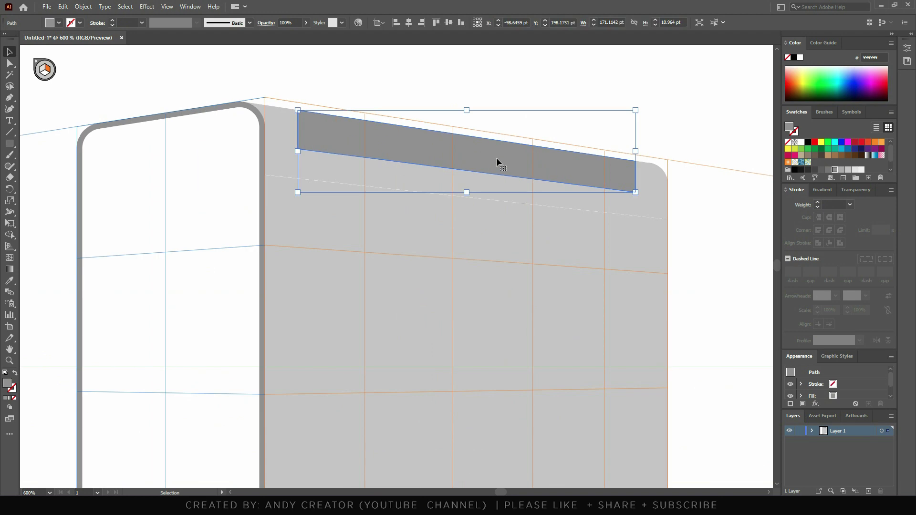
{"action": "left_click", "coordinate": [687, 99]}
{"action": "left_click", "coordinate": [615, 160]}
{"action": "scroll", "coordinate": [474, 111], "scroll_direction": "down", "scroll_amount": 1, "text": "alt"}
{"action": "key", "text": "shift+p"}
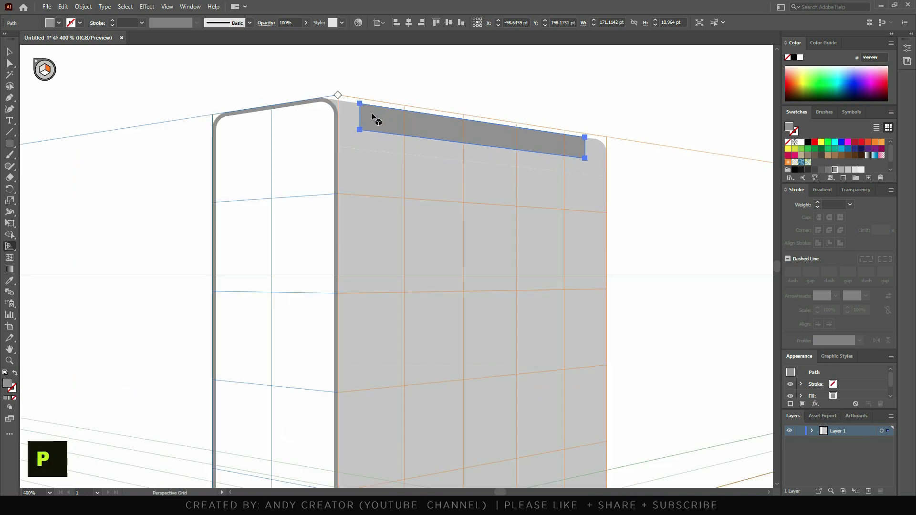
{"action": "scroll", "coordinate": [367, 117], "scroll_direction": "up", "scroll_amount": 1, "text": "alt"}
{"action": "key", "text": "ctrl"}
{"action": "left_click_drag", "start_coordinate": [361, 118], "coordinate": [362, 118]}
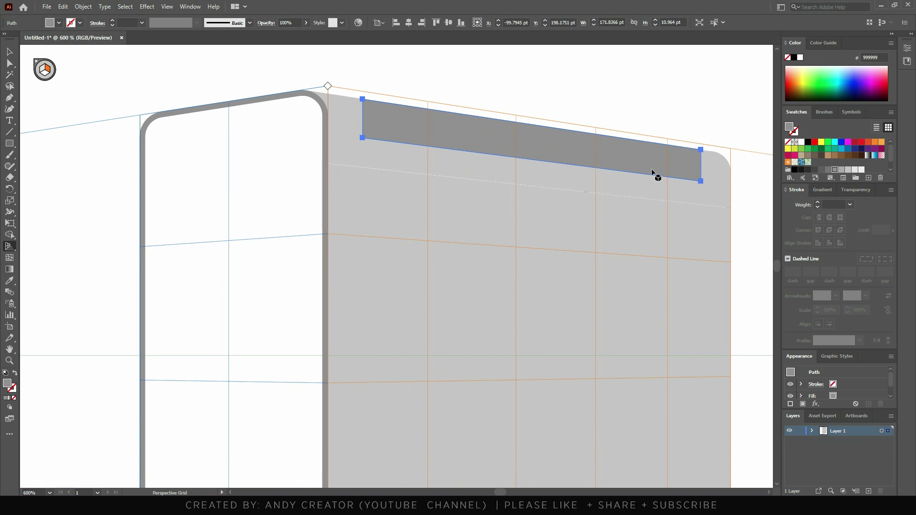
Round both far-end corners of the upper grey strip with a radius of about 4.31 px
{"action": "key", "text": "a"}
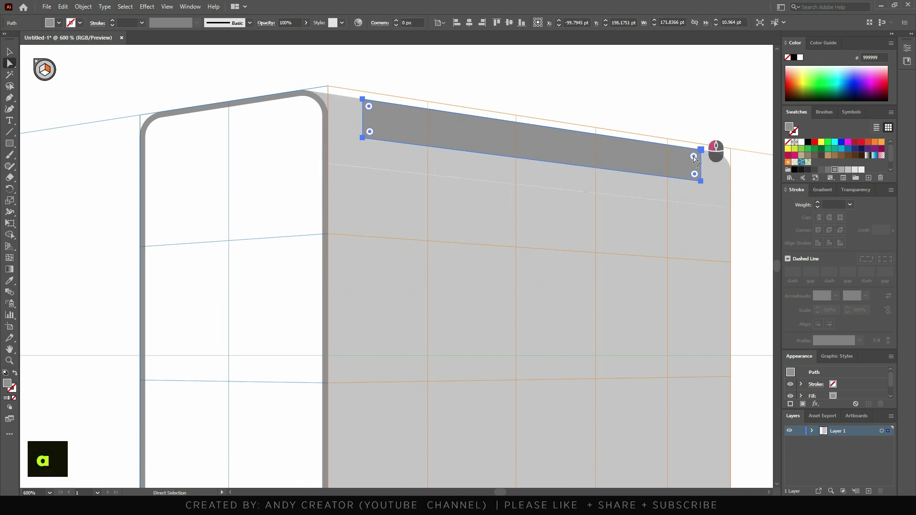
{"action": "left_click", "coordinate": [694, 175], "text": "shift"}
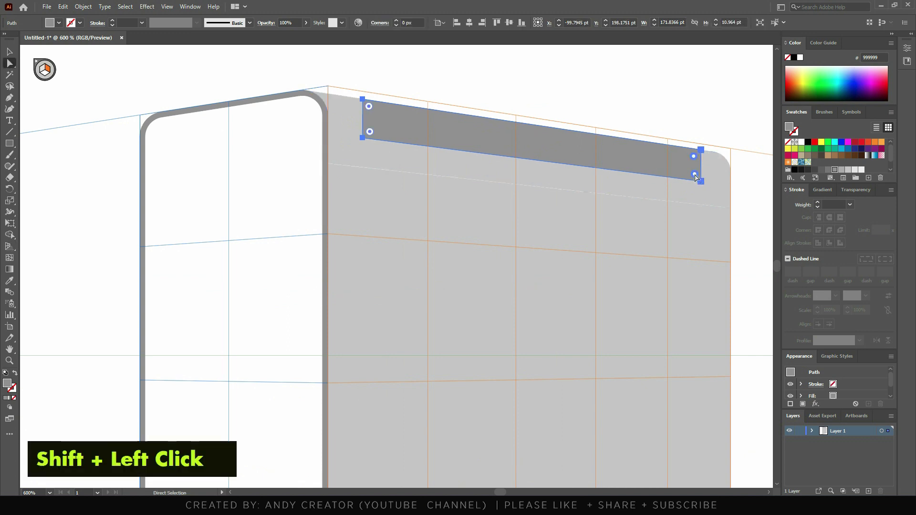
{"action": "left_click_drag", "start_coordinate": [695, 175], "coordinate": [621, 160]}
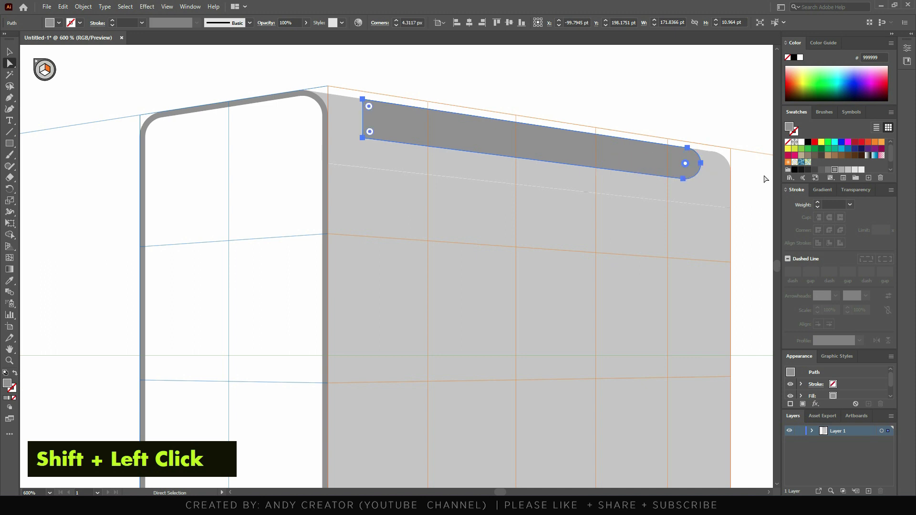
Slant the upper grey strip's near end by moving its lower corner inward along the bottom edge
{"action": "left_click", "coordinate": [362, 138]}
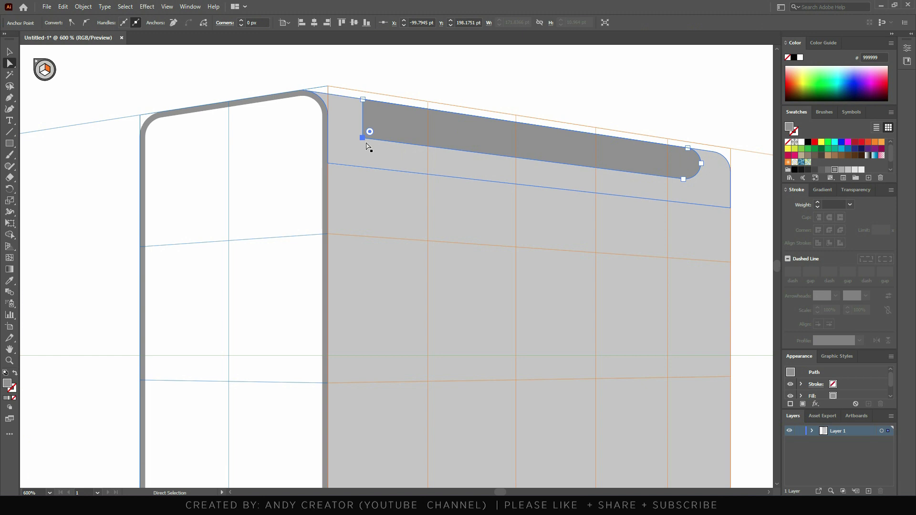
{"action": "left_click_drag", "start_coordinate": [363, 138], "coordinate": [399, 147]}
{"action": "scroll", "coordinate": [415, 129], "scroll_direction": "down", "scroll_amount": 5}
{"action": "double_click", "coordinate": [465, 65]}
{"action": "scroll", "coordinate": [529, 108], "scroll_direction": "up", "scroll_amount": 1}
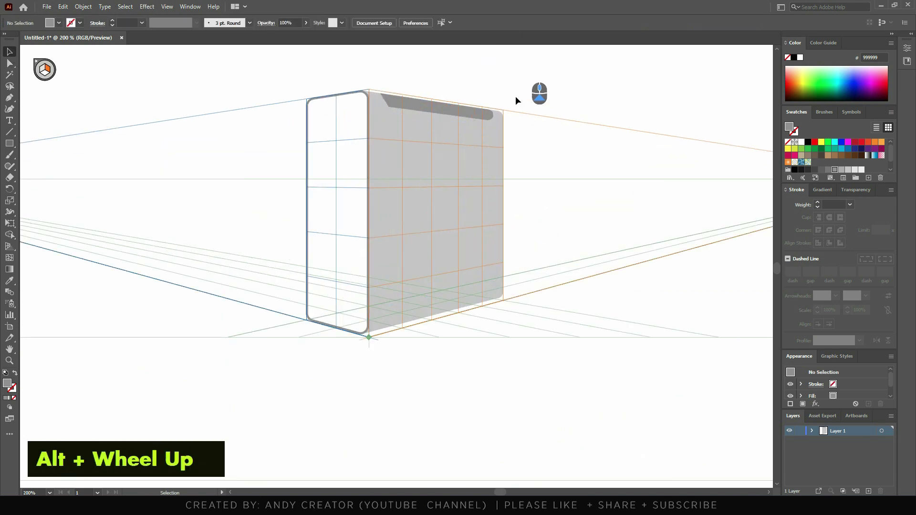
{"action": "scroll", "coordinate": [404, 89], "scroll_direction": "up", "scroll_amount": 1}
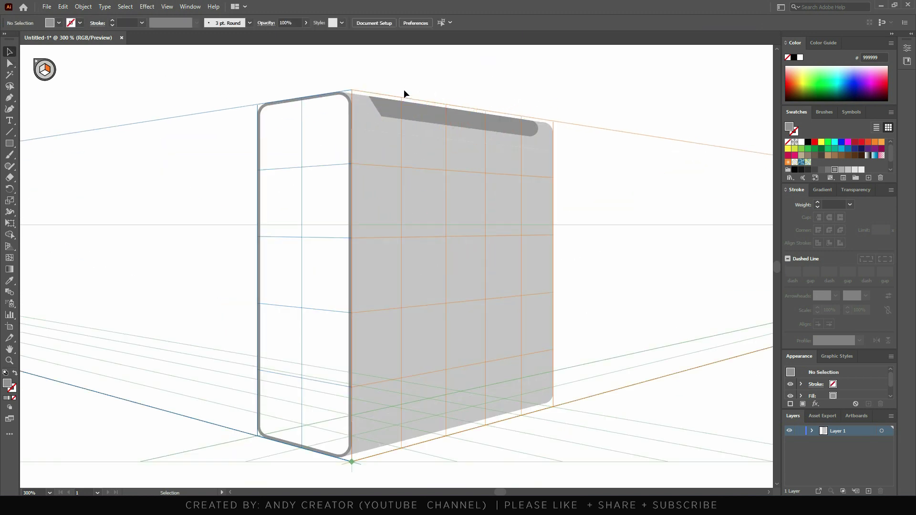
Show the rulers and place vertical guides at the upper grey strip's near top corner, near bottom corner and far end
{"action": "left_click", "coordinate": [385, 102]}
{"action": "left_click", "coordinate": [621, 179]}
{"action": "key", "text": "ctrl"}
{"action": "key", "text": "ctrl+r"}
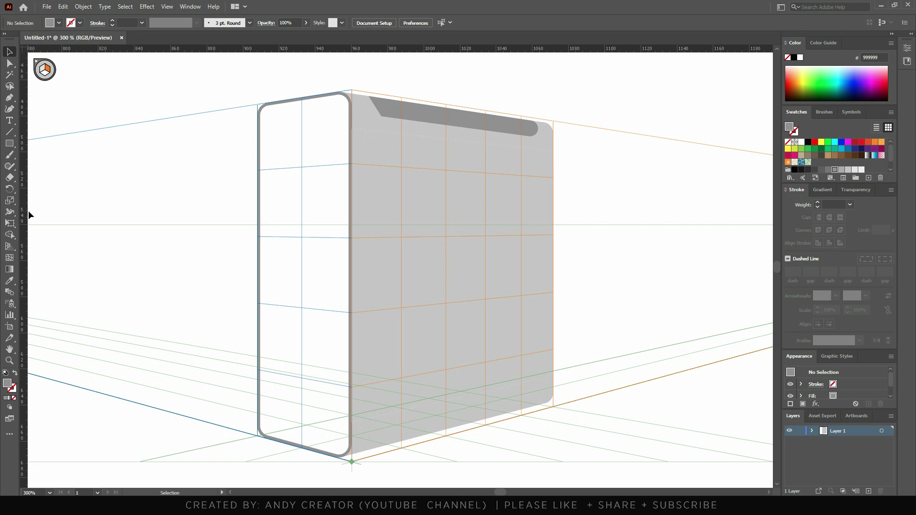
{"action": "left_click_drag", "start_coordinate": [32, 216], "coordinate": [369, 95]}
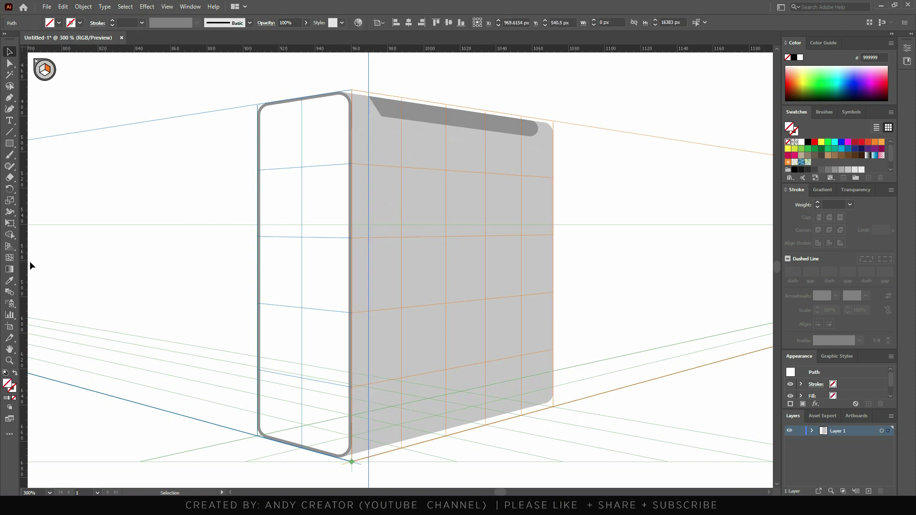
{"action": "left_click_drag", "start_coordinate": [30, 260], "coordinate": [381, 116]}
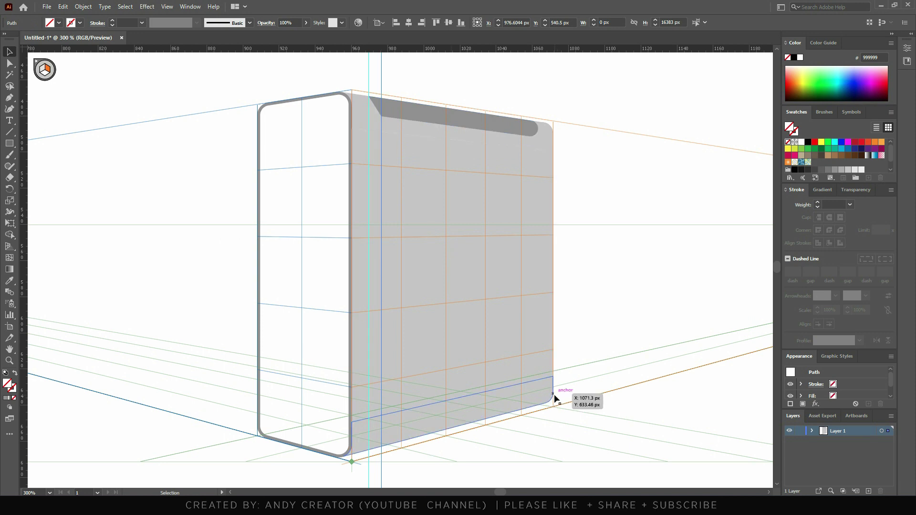
{"action": "left_click_drag", "start_coordinate": [25, 223], "coordinate": [539, 124]}
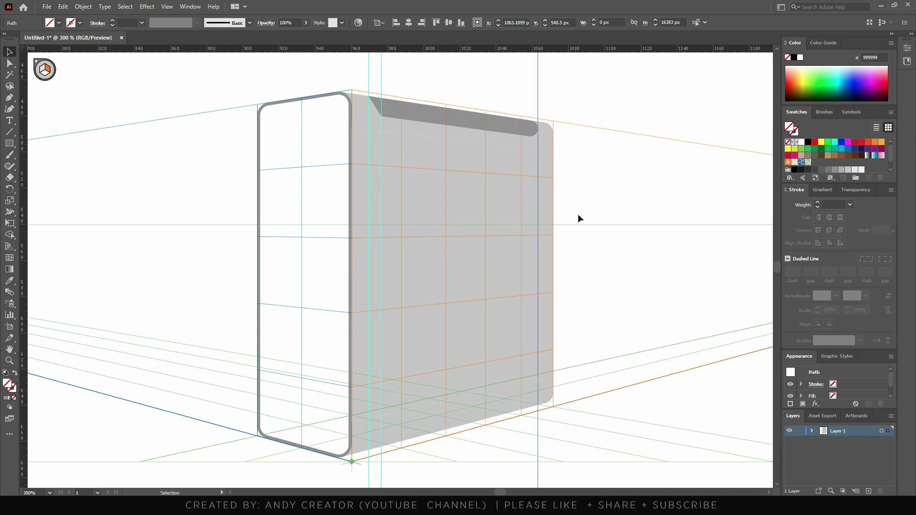
Draw a rectangle about 171.84 by 10.27 pt along the side panel's bottom edge, between the first and last guides
{"action": "left_click", "coordinate": [10, 146]}
{"action": "key", "text": "alt"}
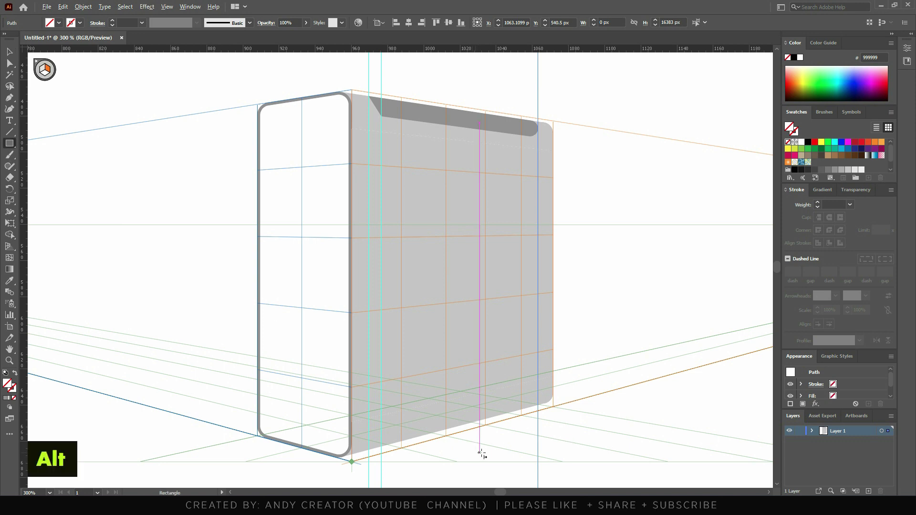
{"action": "scroll", "coordinate": [473, 454], "scroll_direction": "up", "scroll_amount": 1}
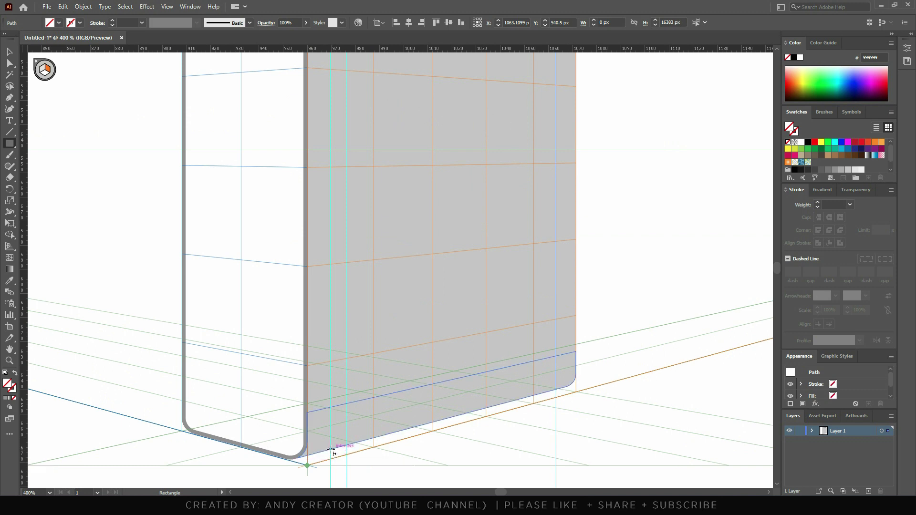
{"action": "left_click_drag", "start_coordinate": [330, 449], "coordinate": [556, 370]}
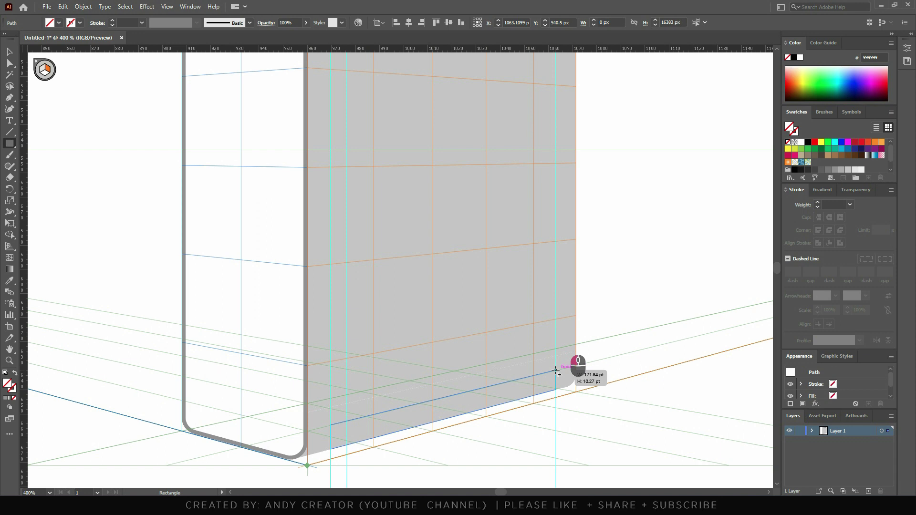
{"action": "left_click_drag", "start_coordinate": [555, 370], "coordinate": [556, 370]}
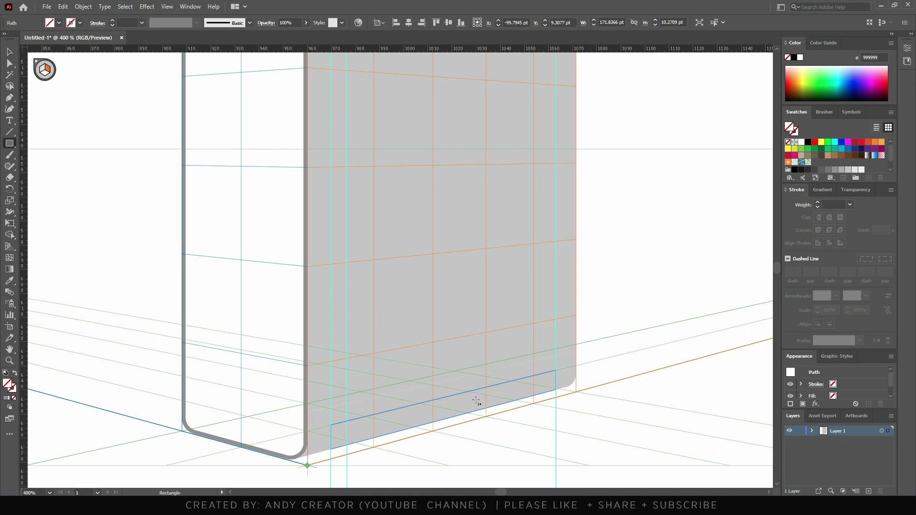
Fill the lower rectangle with grey 999999 and remove its stroke
{"action": "key", "text": "d"}
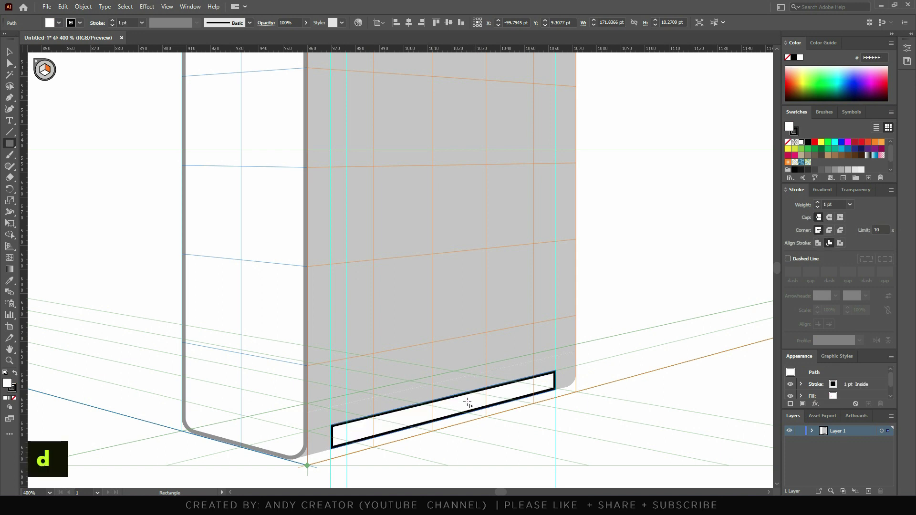
{"action": "key", "text": "x"}
{"action": "key", "text": "slash"}
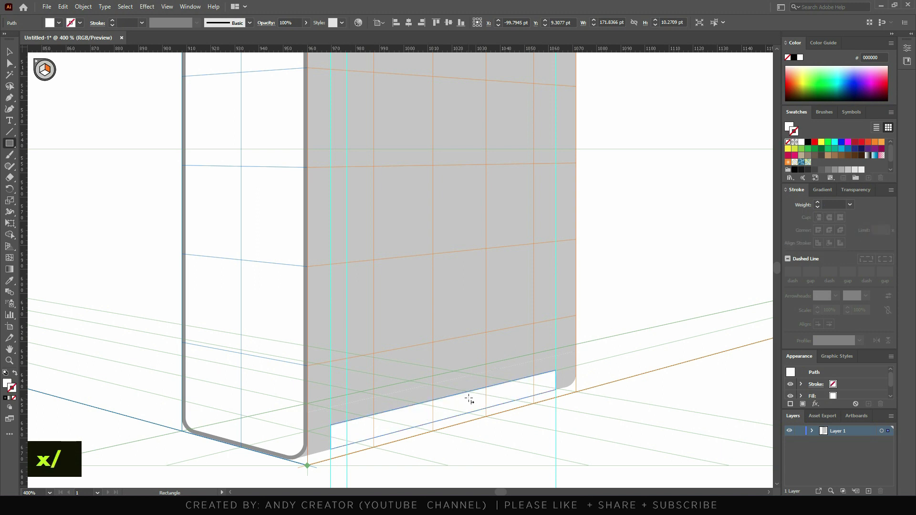
{"action": "left_click", "coordinate": [7, 385]}
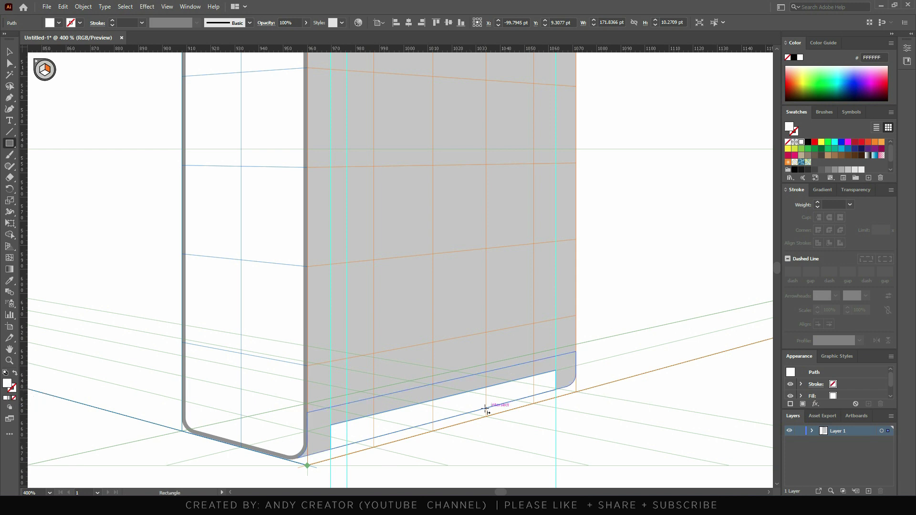
{"action": "left_click", "coordinate": [834, 170]}
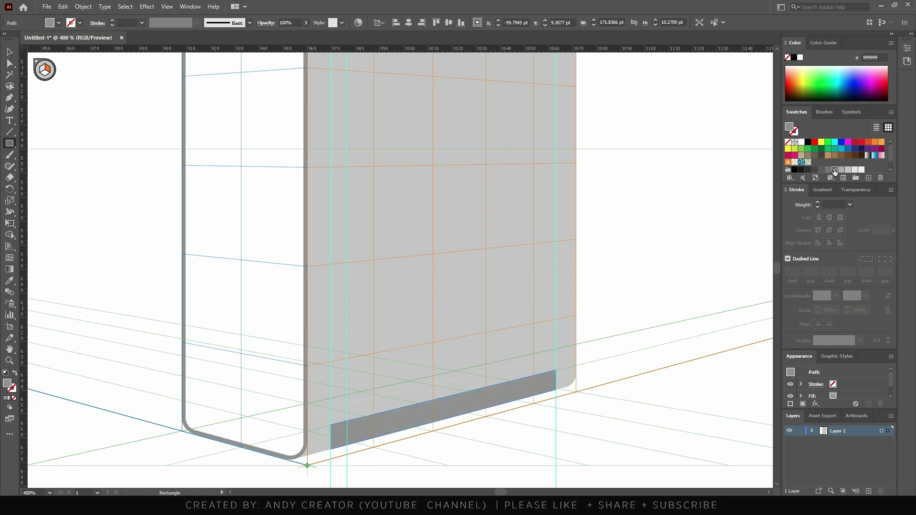
Move the lower strip's near upper corner to the second guide and fully round both of its far-end corners
{"action": "key", "text": "a"}
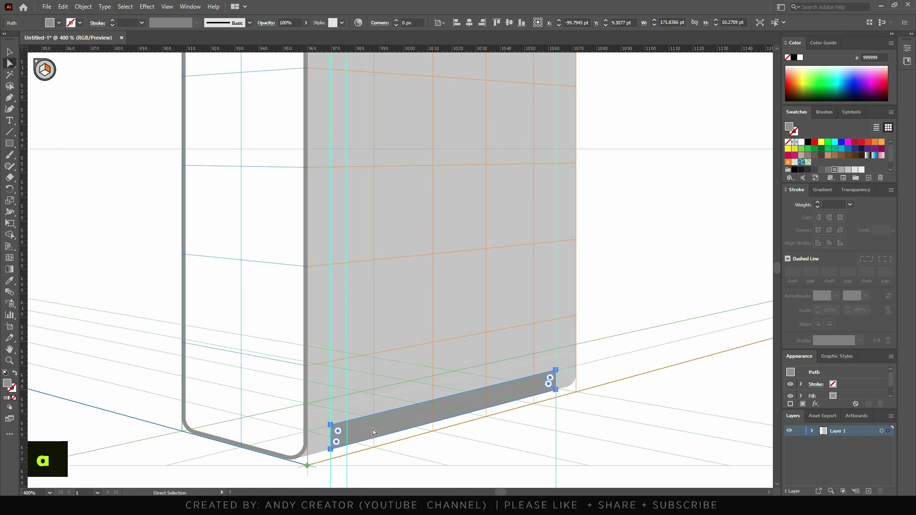
{"action": "left_click_drag", "start_coordinate": [330, 424], "coordinate": [347, 422]}
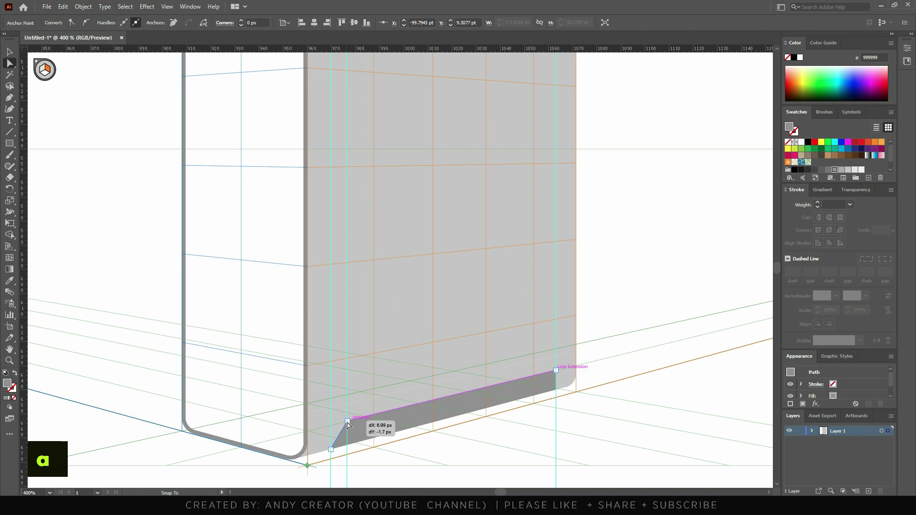
{"action": "left_click", "coordinate": [556, 371]}
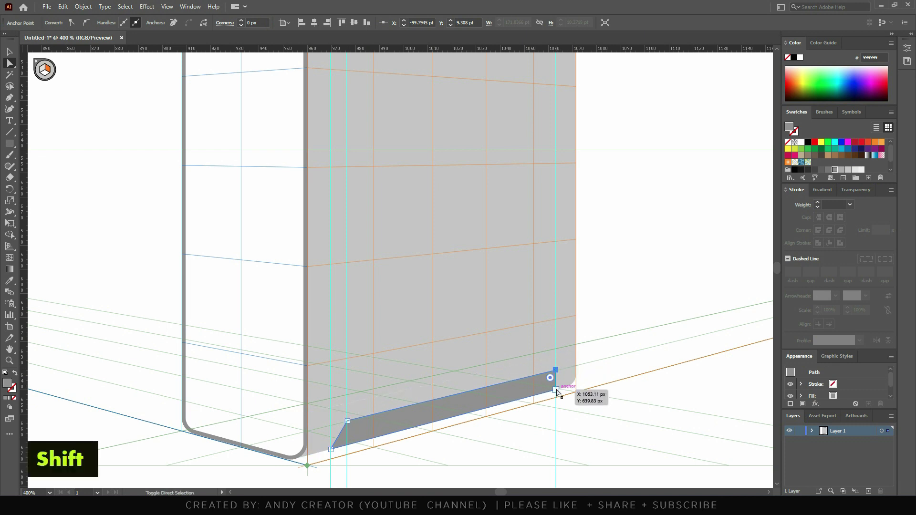
{"action": "left_click", "coordinate": [555, 390], "text": "shift"}
{"action": "left_click_drag", "start_coordinate": [550, 381], "coordinate": [506, 391]}
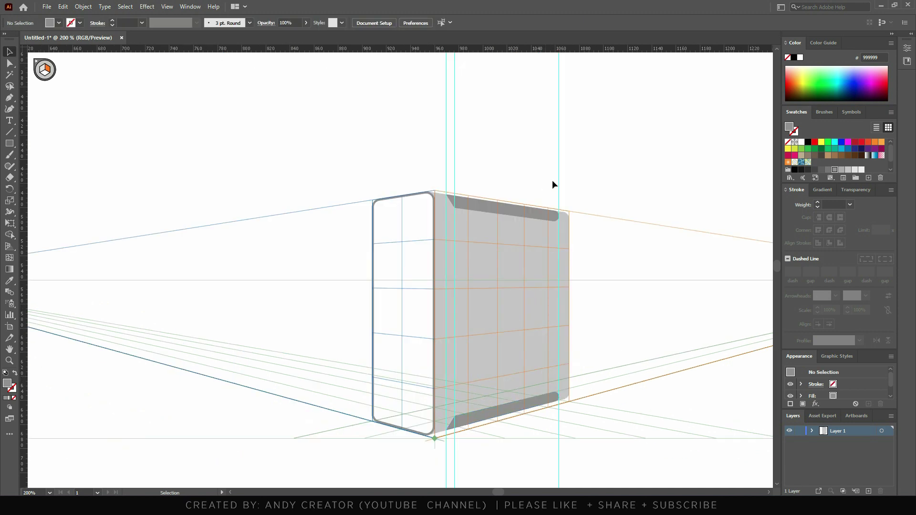
Select all the side panel shapes and cut both grey strips out of the panel with the Shape Builder tool
{"action": "left_click_drag", "start_coordinate": [506, 170], "coordinate": [492, 435]}
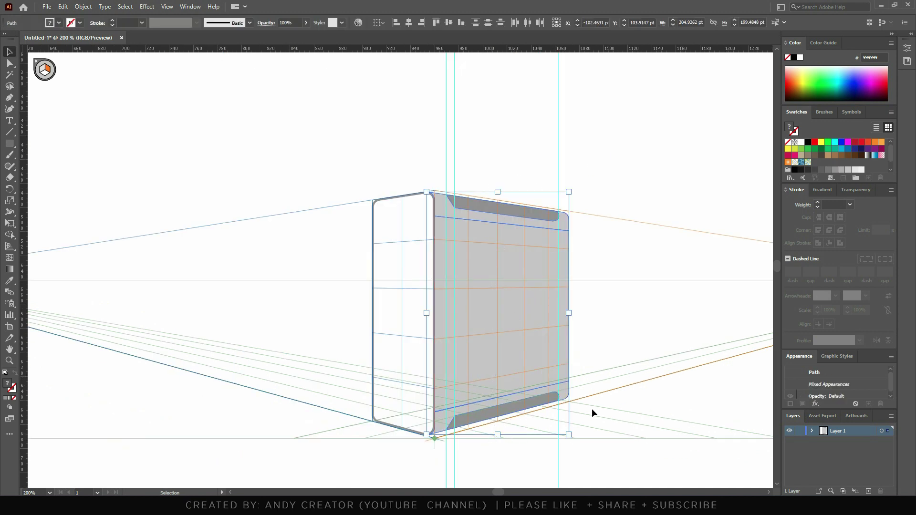
{"action": "left_click", "coordinate": [11, 236]}
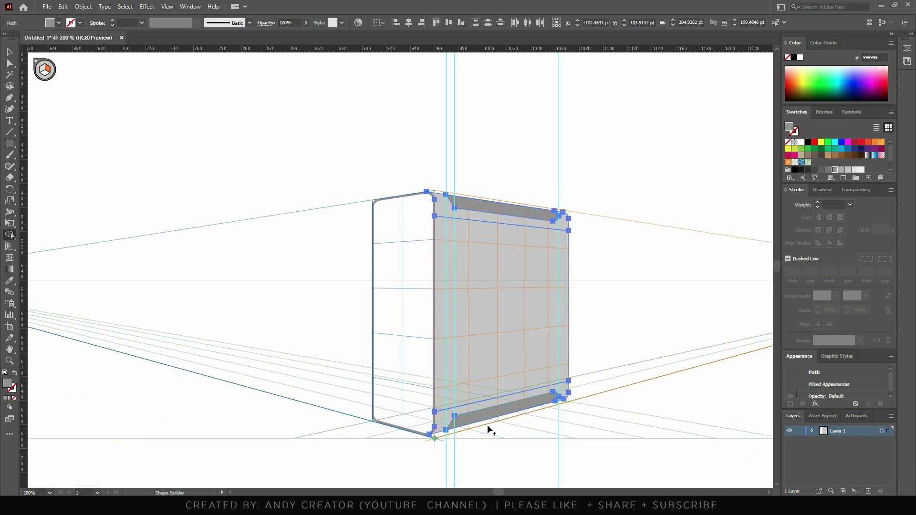
{"action": "left_click", "coordinate": [499, 414], "text": "alt"}
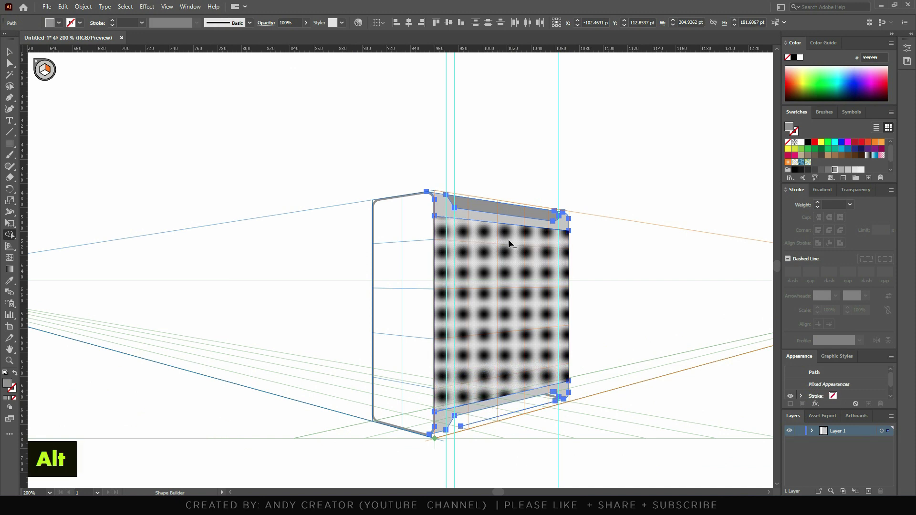
{"action": "left_click", "coordinate": [499, 416], "text": "alt"}
{"action": "key", "text": "ctrl+z"}
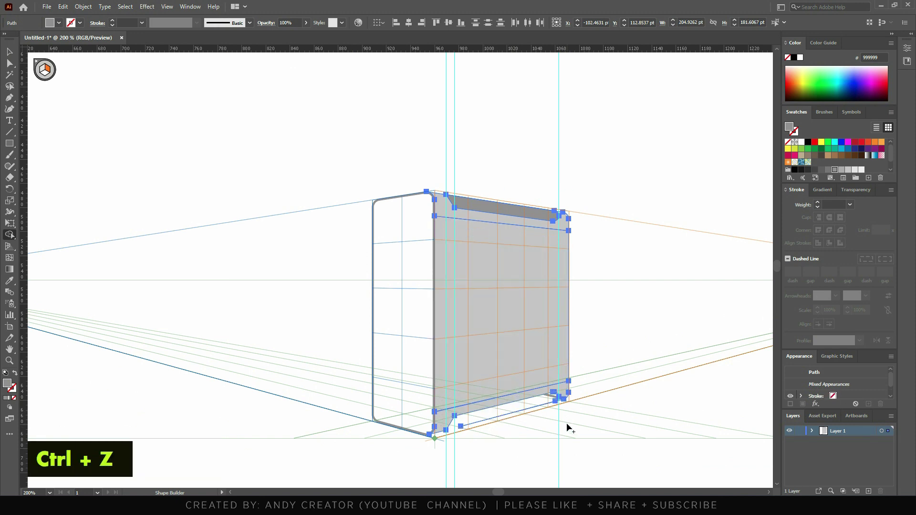
{"action": "left_click", "coordinate": [506, 208], "text": "alt"}
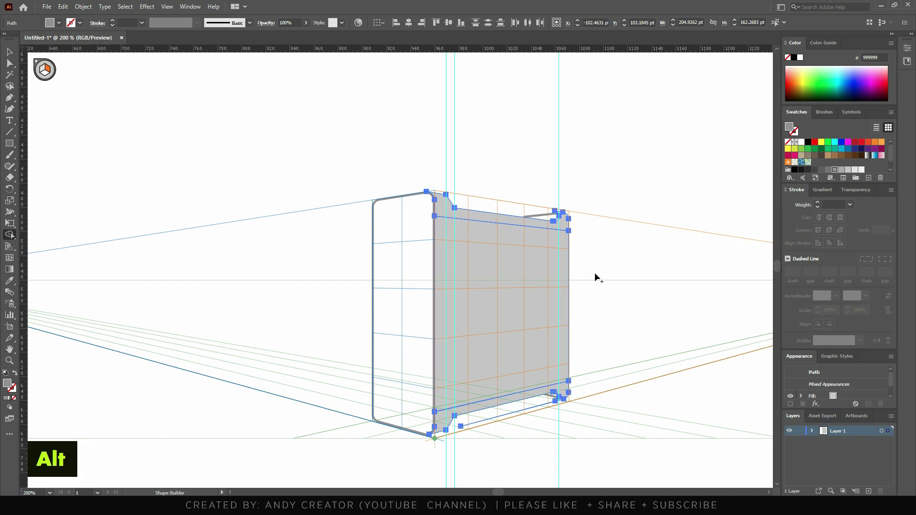
Remove the leftover straight segment running below the side panel's lower cut-out, from its loose end to the rounded end
{"action": "scroll", "coordinate": [522, 423], "scroll_direction": "up", "scroll_amount": 4}
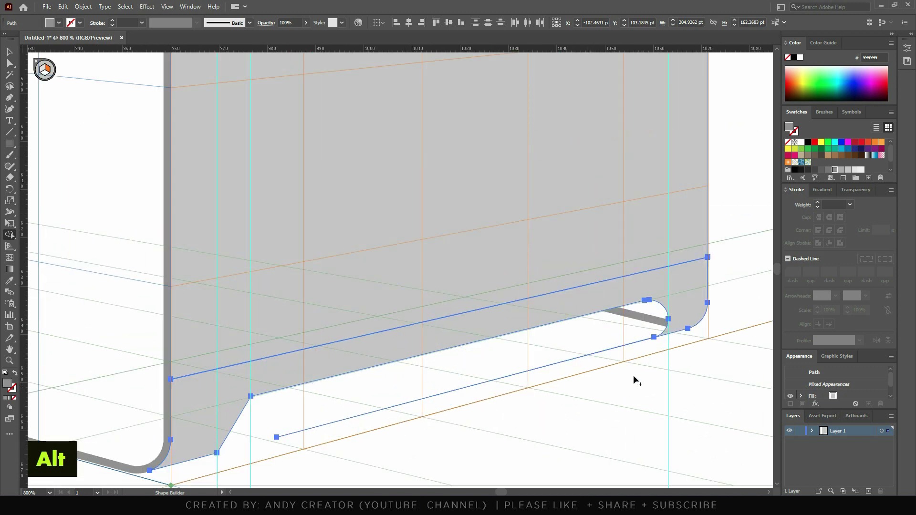
{"action": "left_click", "coordinate": [9, 64]}
{"action": "left_click", "coordinate": [389, 440]}
{"action": "left_click", "coordinate": [353, 419]}
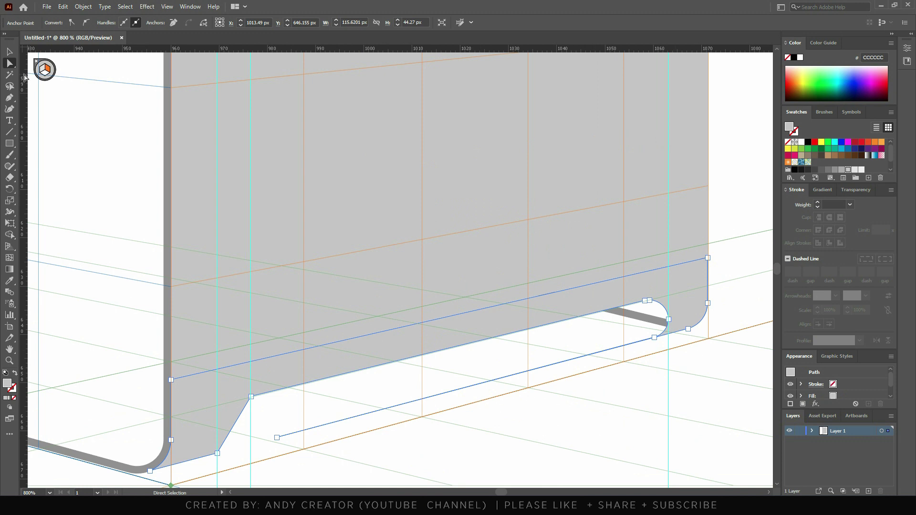
{"action": "left_click", "coordinate": [277, 437]}
{"action": "key", "text": "ctrl+z"}
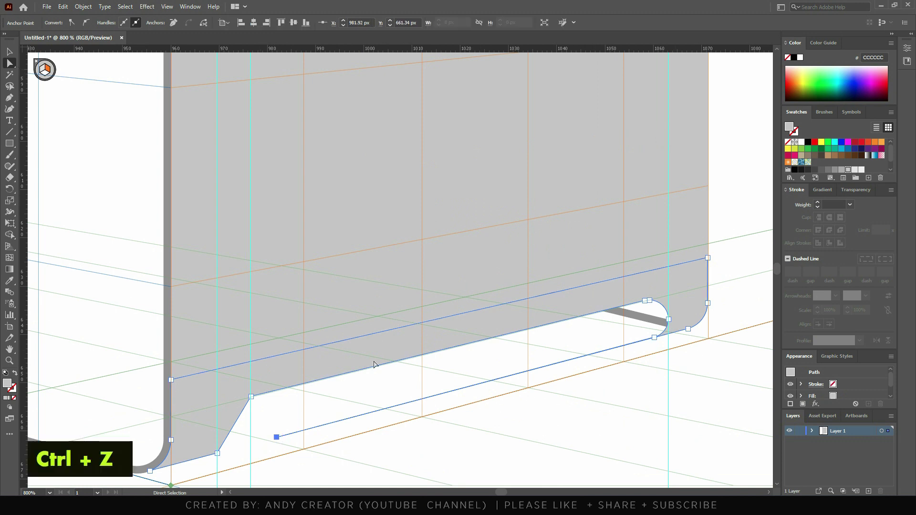
{"action": "left_click", "coordinate": [174, 24]}
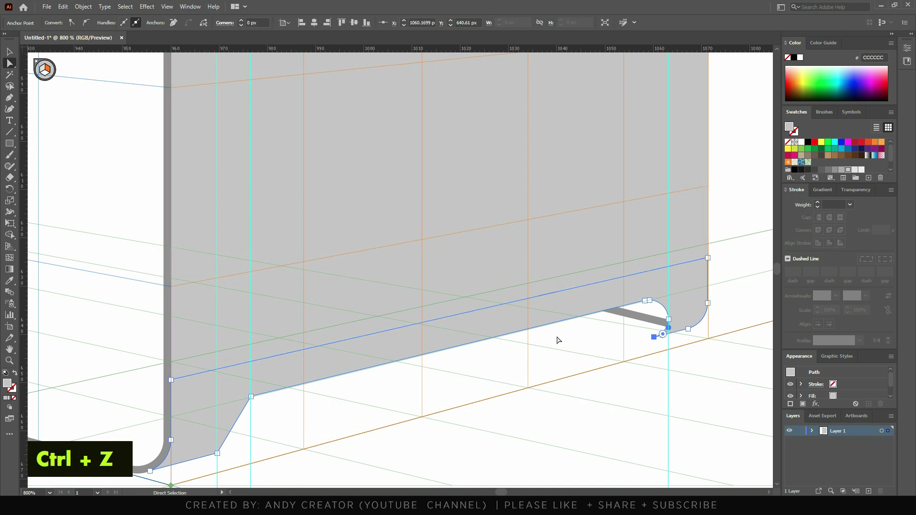
{"action": "left_click", "coordinate": [9, 51]}
{"action": "left_click", "coordinate": [627, 397]}
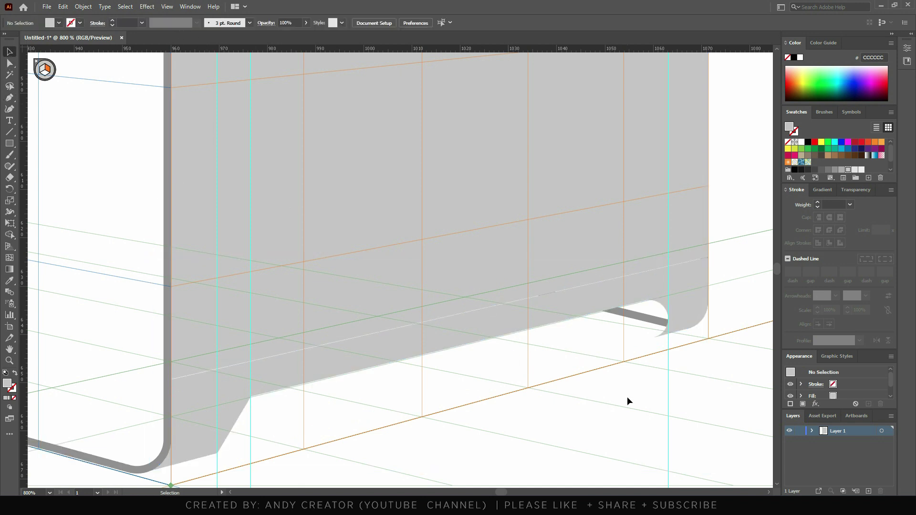
Round the two corners on the sloped near end of the side panel's lower cut-out by about 4 px
{"action": "scroll", "coordinate": [512, 337], "scroll_direction": "down", "scroll_amount": 3}
{"action": "left_click", "coordinate": [411, 367], "text": "alt"}
{"action": "left_click", "coordinate": [9, 63]}
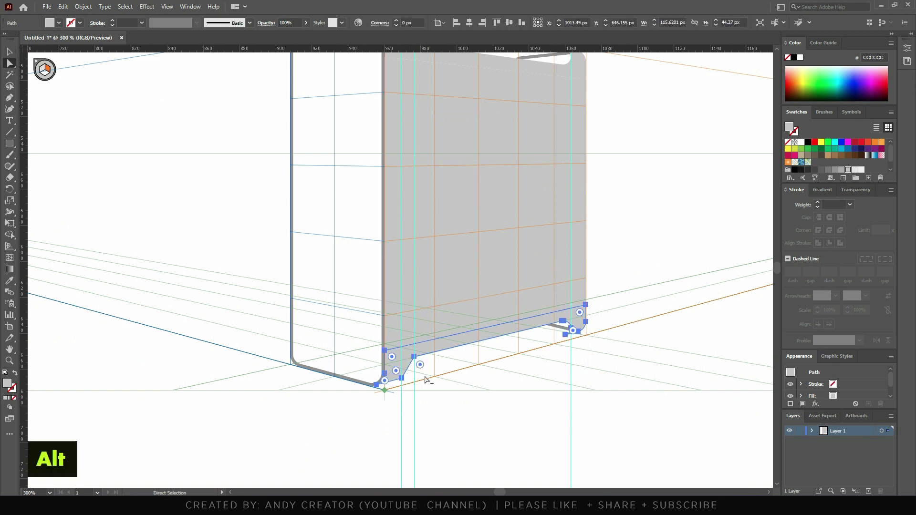
{"action": "scroll", "coordinate": [405, 380], "scroll_direction": "up", "scroll_amount": 4}
{"action": "key", "text": "ctrl+z"}
{"action": "left_click_drag", "start_coordinate": [390, 352], "coordinate": [376, 335]}
{"action": "left_click_drag", "start_coordinate": [454, 284], "coordinate": [467, 301]}
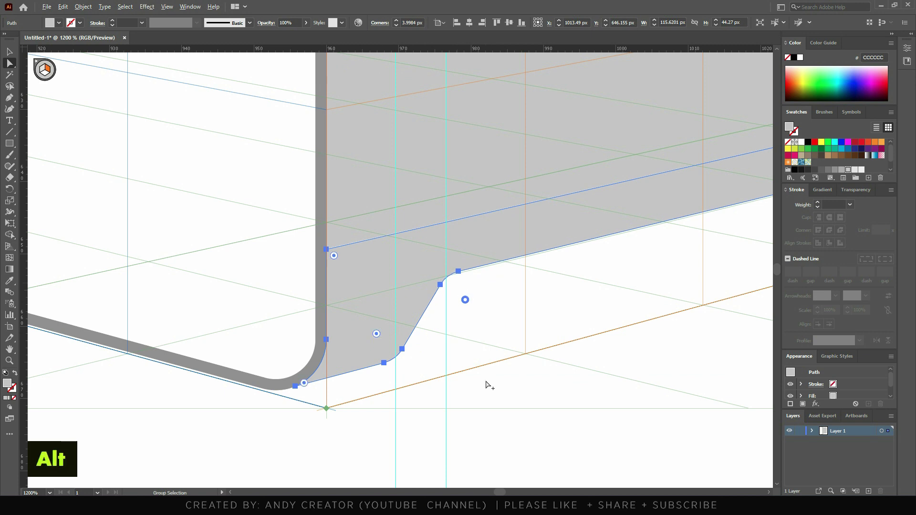
Round the two corners on the sloped near end of the side panel's upper cut-out
{"action": "scroll", "coordinate": [486, 381], "scroll_direction": "down", "scroll_amount": 5}
{"action": "scroll", "coordinate": [512, 197], "scroll_direction": "up", "scroll_amount": 4}
{"action": "left_click", "coordinate": [465, 212]}
{"action": "left_click_drag", "start_coordinate": [448, 201], "coordinate": [442, 211]}
{"action": "left_click_drag", "start_coordinate": [493, 239], "coordinate": [522, 225]}
{"action": "scroll", "coordinate": [411, 218], "scroll_direction": "down", "scroll_amount": 3}
{"action": "double_click", "coordinate": [583, 167]}
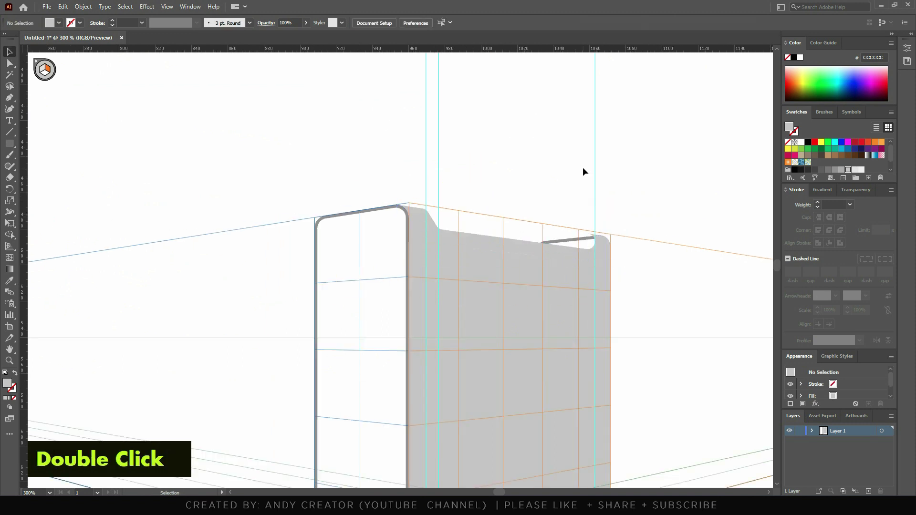
Hide the perspective grid and delete the three vertical guides
{"action": "scroll", "coordinate": [582, 164], "scroll_direction": "down", "scroll_amount": 1}
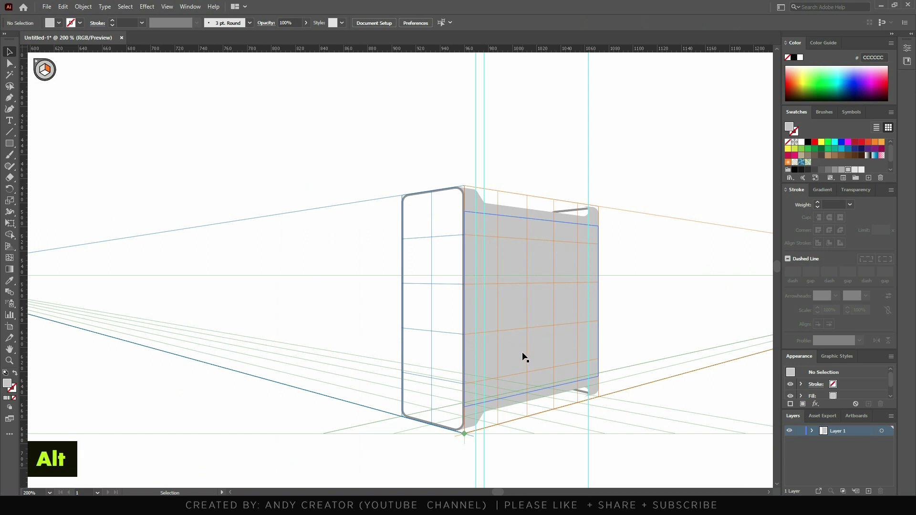
{"action": "key", "text": "ctrl+shift"}
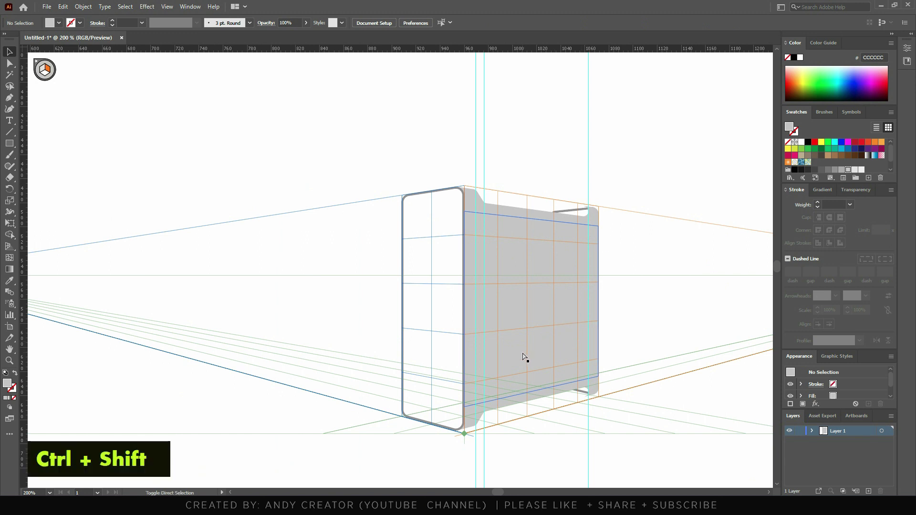
{"action": "key", "text": "ctrl+shift+i"}
{"action": "left_click", "coordinate": [674, 205]}
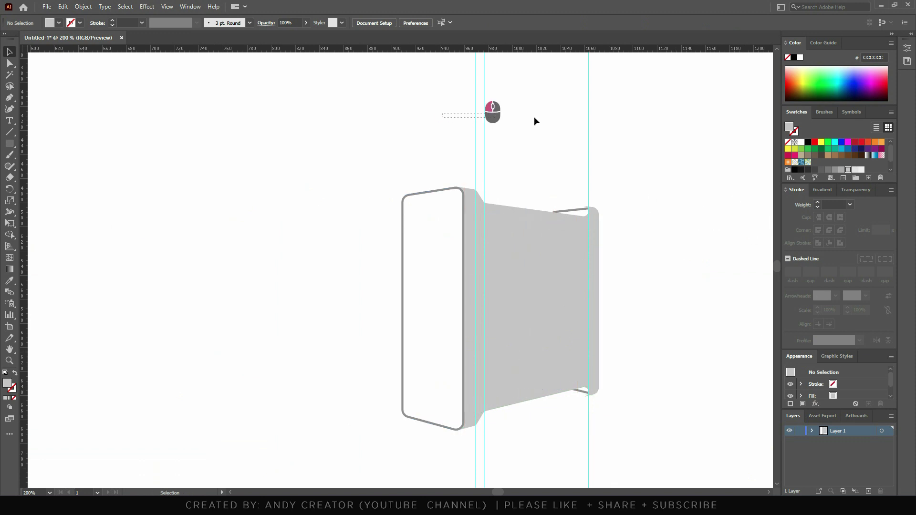
{"action": "left_click_drag", "start_coordinate": [446, 115], "coordinate": [630, 117]}
{"action": "key", "text": "Delete"}
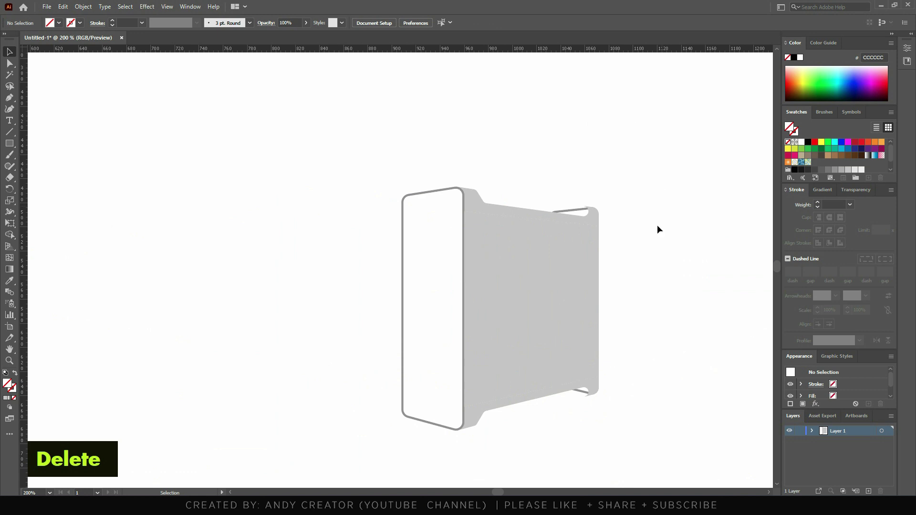
{"action": "scroll", "coordinate": [582, 415], "scroll_direction": "up", "scroll_amount": 1, "text": "alt"}
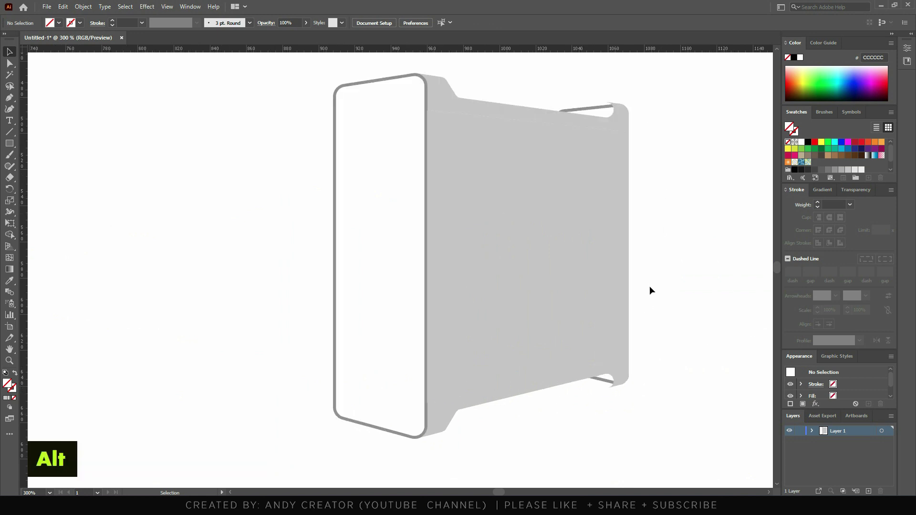
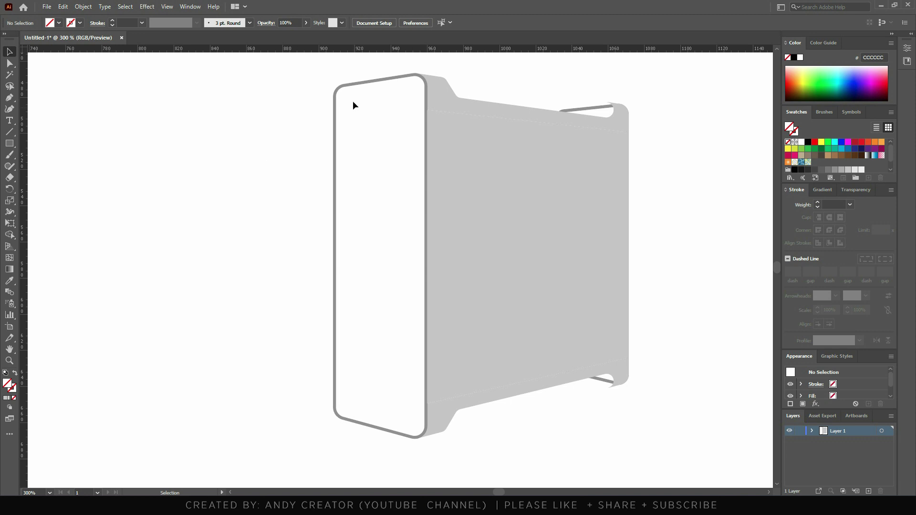
Show the perspective grid and draw a rectangle about 70.92 by 24.89 pt on the horizontal plane across the front frame's bottom
{"action": "key", "text": "ctrl+shift+i"}
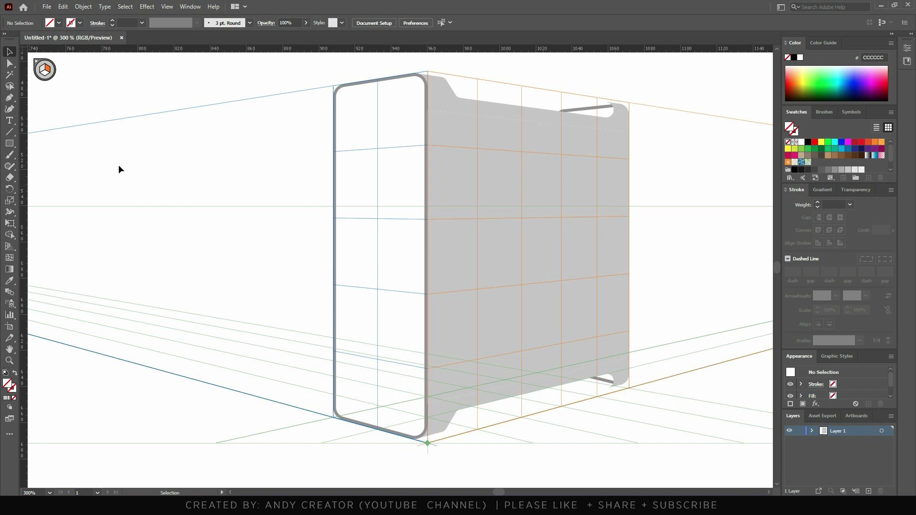
{"action": "key", "text": "shift+p"}
{"action": "left_click", "coordinate": [44, 74]}
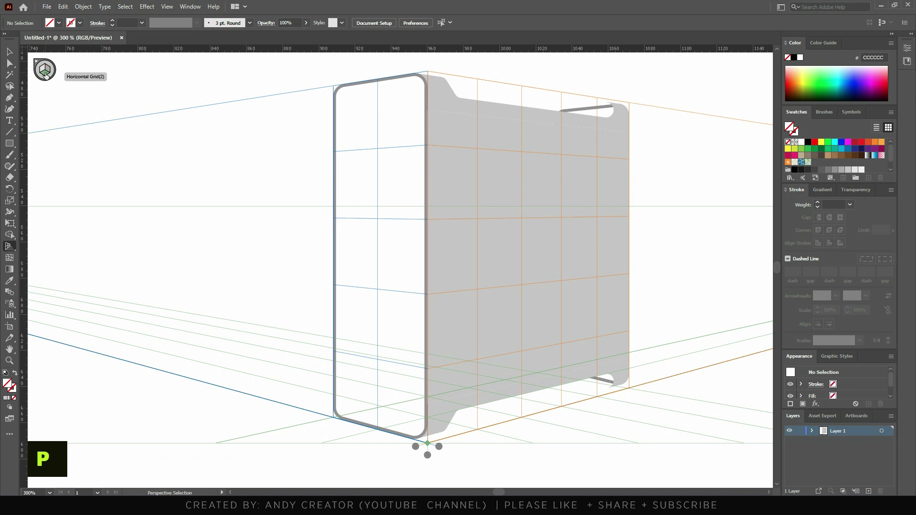
{"action": "left_click", "coordinate": [9, 144]}
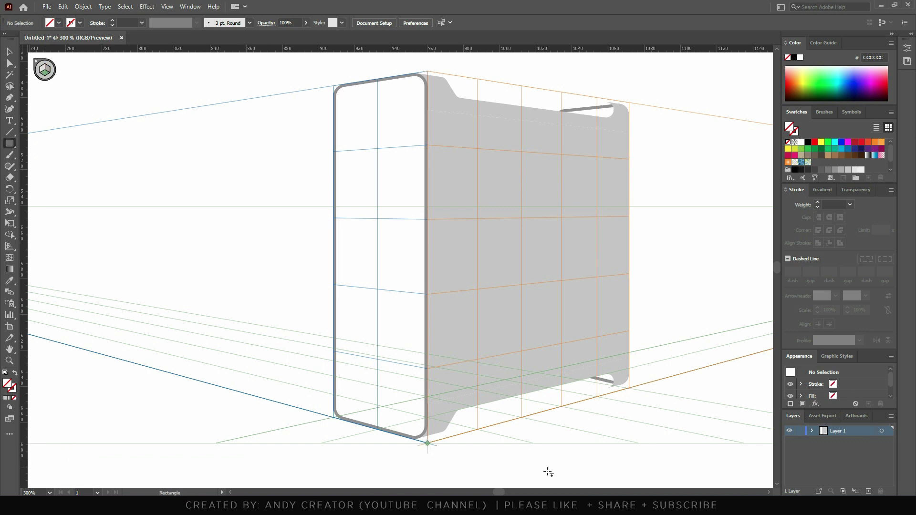
{"action": "left_click_drag", "start_coordinate": [445, 432], "coordinate": [335, 415]}
Fill the bottom rectangle with dark grey 666666
{"action": "left_click", "coordinate": [834, 170]}
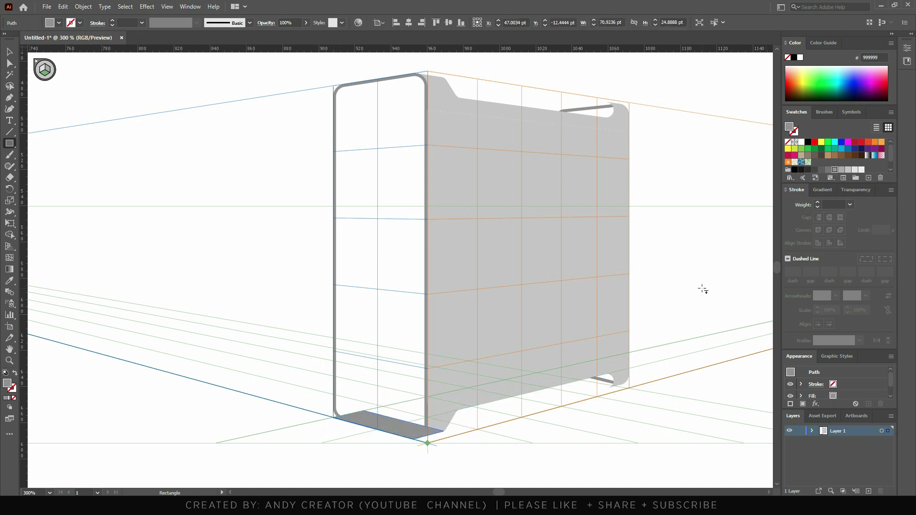
{"action": "left_click", "coordinate": [828, 171]}
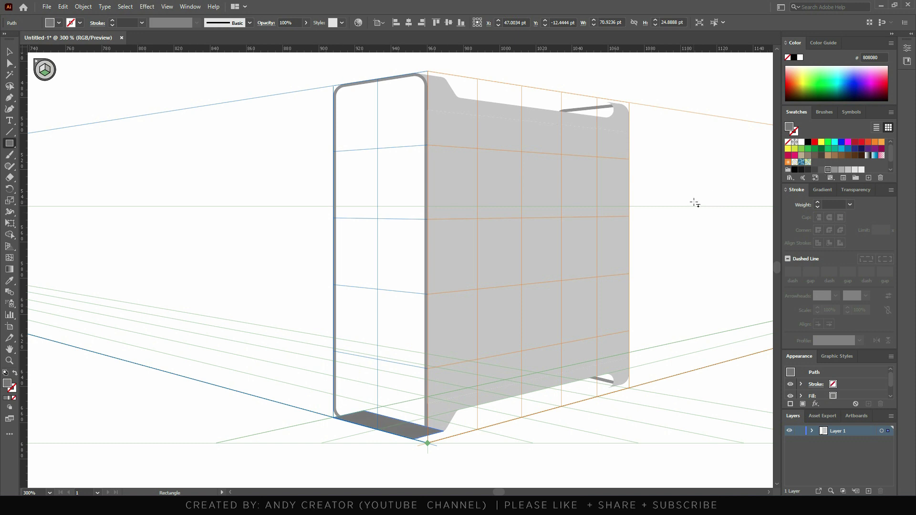
{"action": "left_click", "coordinate": [821, 170]}
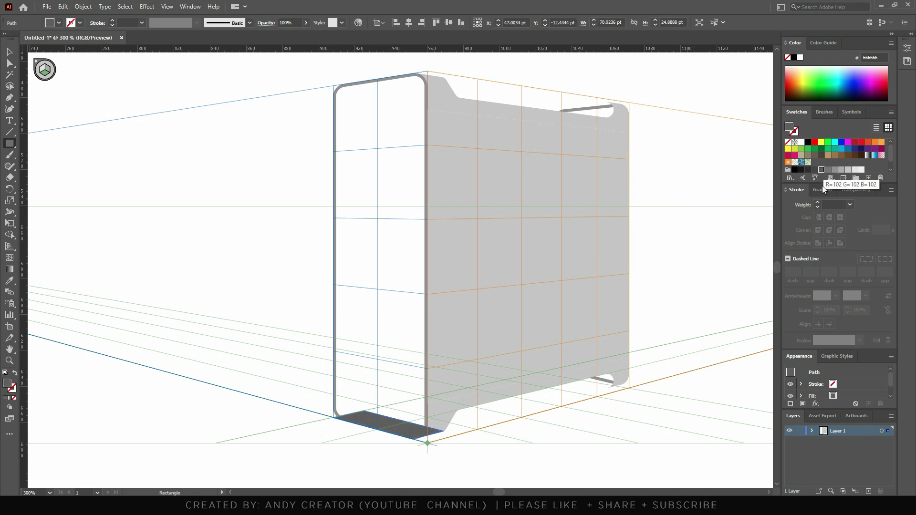
Send the dark bottom rectangle backward until it sits behind the front frame and side panel
{"action": "left_click", "coordinate": [10, 51]}
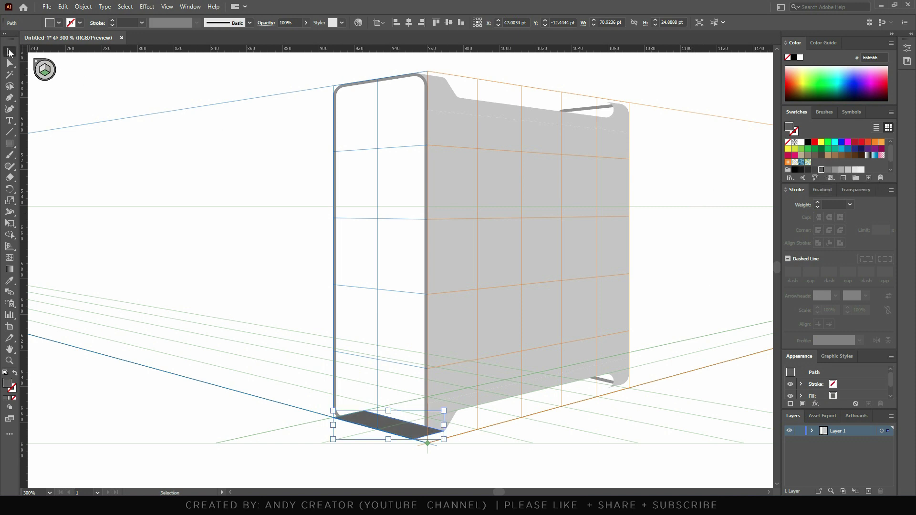
{"action": "left_click", "coordinate": [213, 350]}
{"action": "left_click", "coordinate": [378, 419]}
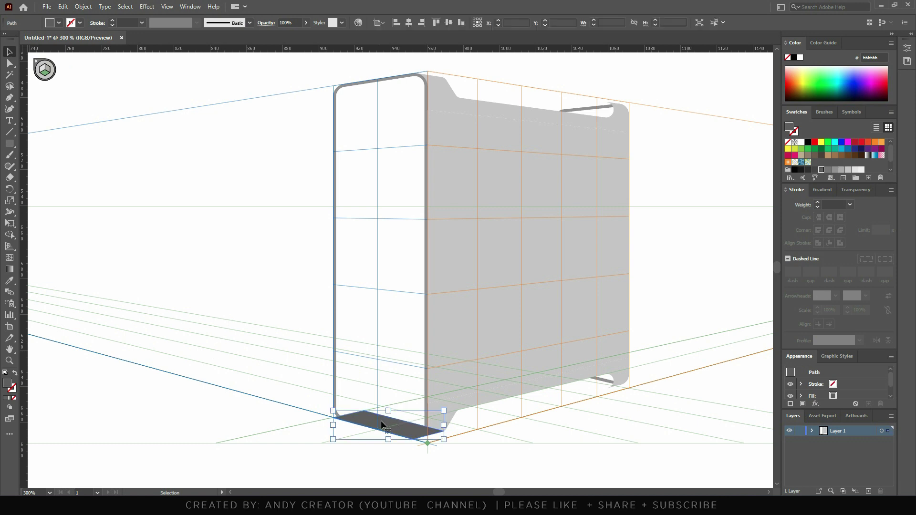
{"action": "key", "text": "ctrl"}
{"action": "key", "text": "ctrl+bracketleft"}
{"action": "key", "text": "ctrl+bracketleft"}
{"action": "key", "text": "ctrl+bracketleft"}
{"action": "key", "text": "ctrl+bracketleft"}
{"action": "key", "text": "ctrl+bracketleft"}
{"action": "key", "text": "ctrl+bracketleft"}
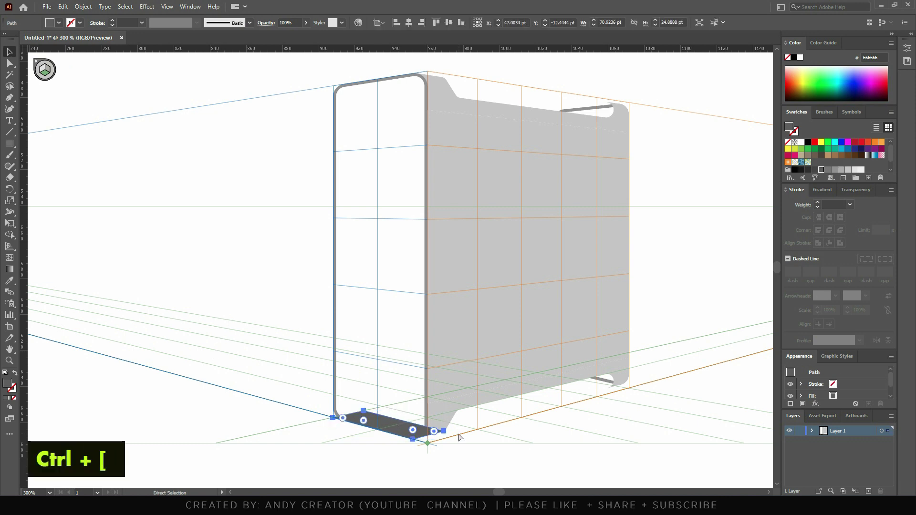
{"action": "key", "text": "ctrl+bracketleft"}
{"action": "key", "text": "ctrl+bracketleft"}
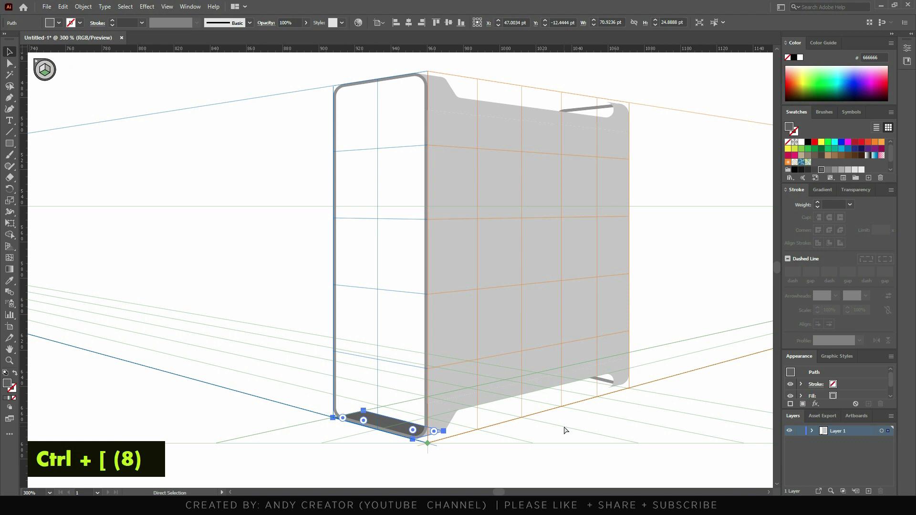
{"action": "left_click", "coordinate": [284, 413]}
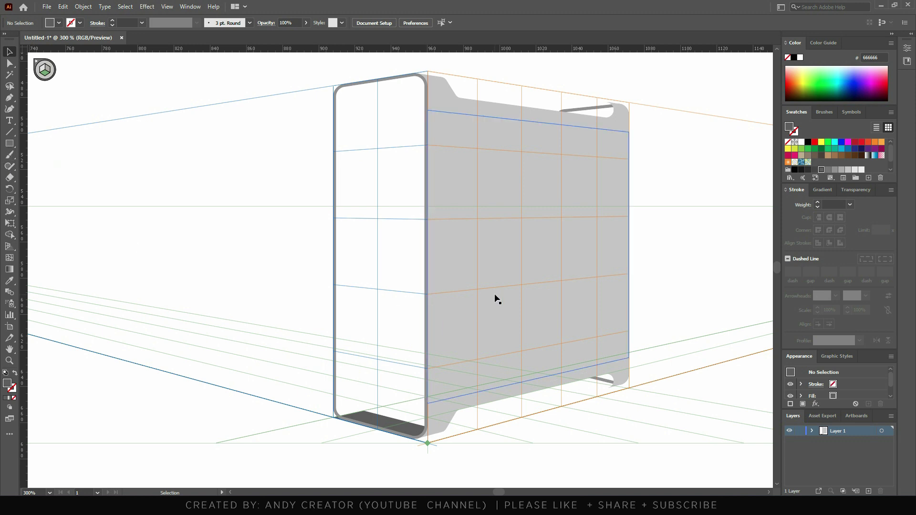
Draw a dark rectangle about 250.29 by 66.54 pt on the horizontal plane across the front frame's top
{"action": "key", "text": "shift+p"}
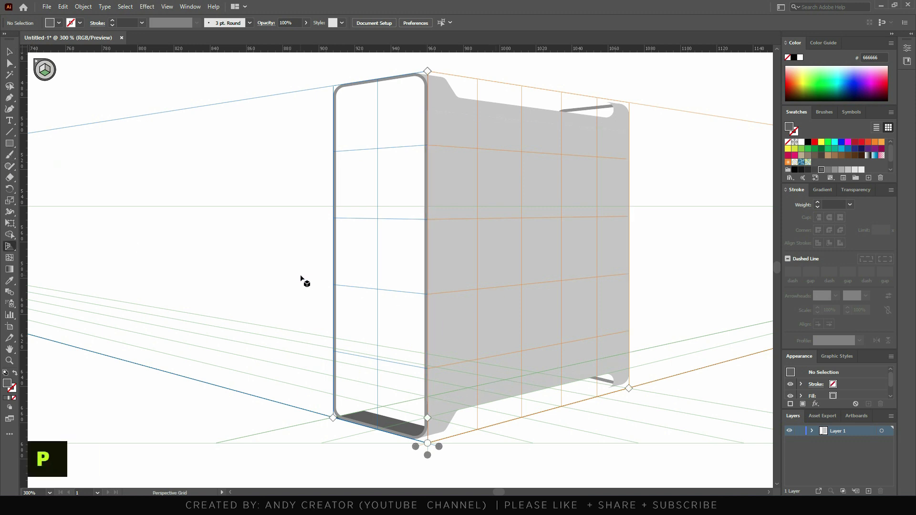
{"action": "key", "text": "m"}
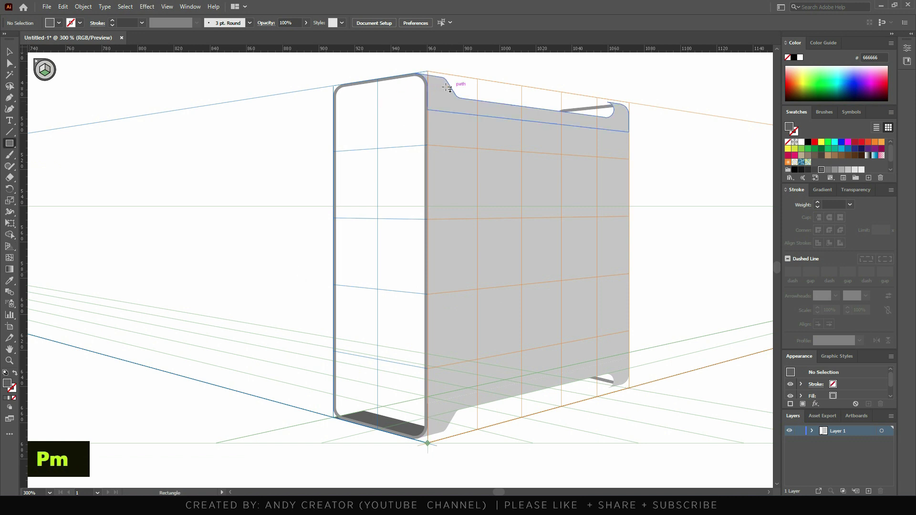
{"action": "left_click_drag", "start_coordinate": [427, 74], "coordinate": [335, 89]}
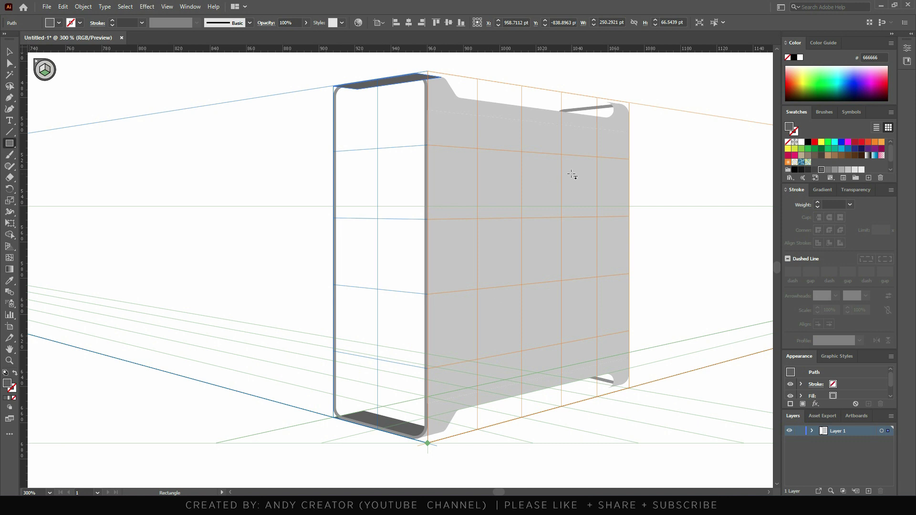
Send the dark top rectangle backward until it sits behind the front frame and side panel
{"action": "key", "text": "ctrl"}
{"action": "key", "text": "ctrl+bracketleft"}
{"action": "key", "text": "ctrl+bracketleft"}
{"action": "key", "text": "ctrl+bracketleft"}
{"action": "key", "text": "ctrl+bracketleft"}
{"action": "key", "text": "ctrl+bracketleft"}
{"action": "key", "text": "ctrl+bracketleft"}
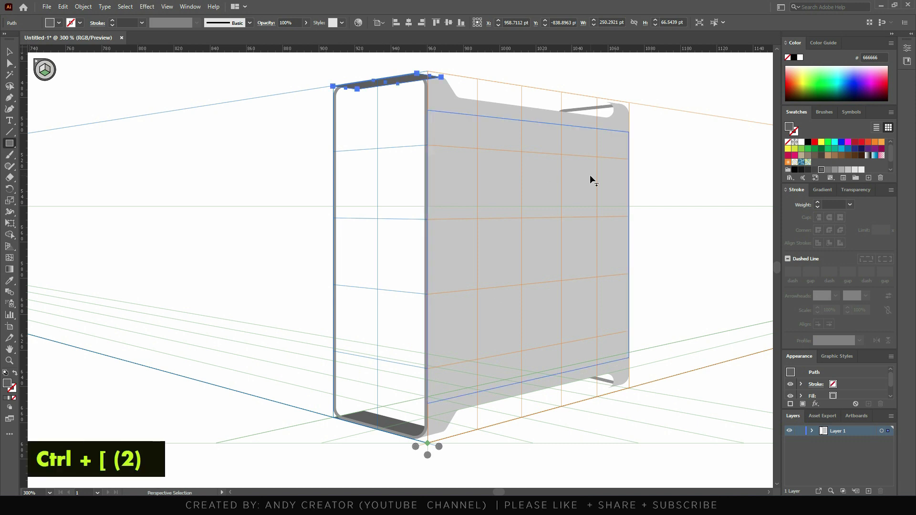
{"action": "left_click", "coordinate": [9, 51]}
{"action": "left_click", "coordinate": [259, 68]}
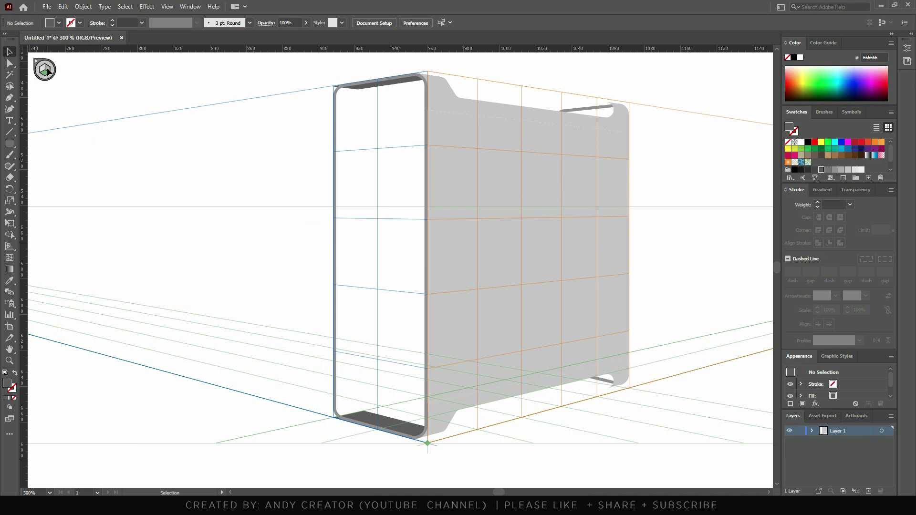
Activate the right grid plane and draw a dark vertical rectangle about 15.86 by 165.27 pt along the front frame's outer side
{"action": "key", "text": "shift+p"}
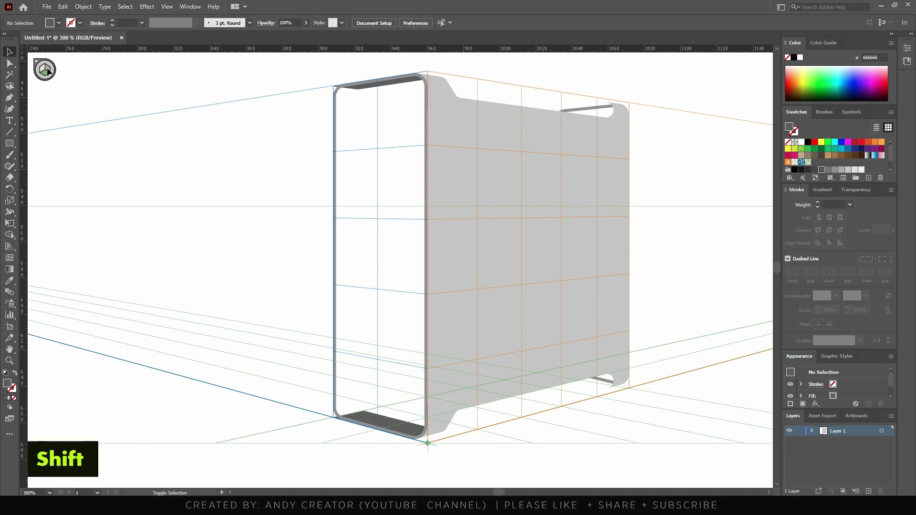
{"action": "key", "text": "shift+p"}
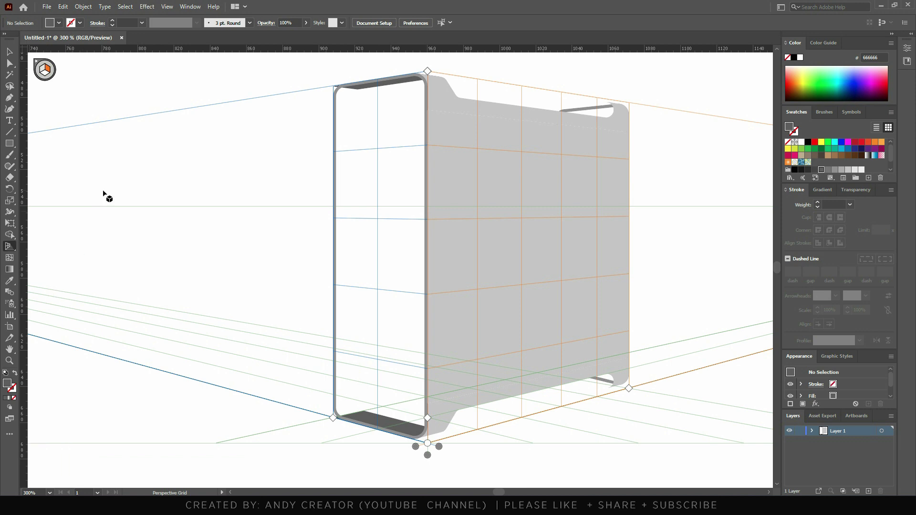
{"action": "key", "text": "m"}
{"action": "left_click_drag", "start_coordinate": [357, 90], "coordinate": [334, 418]}
{"action": "scroll", "coordinate": [344, 420], "scroll_direction": "down", "scroll_amount": 1}
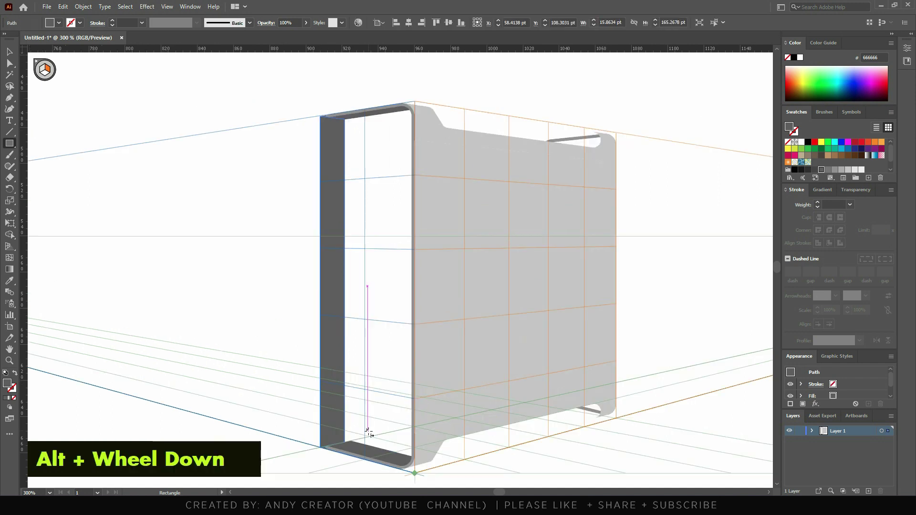
Send the dark vertical rectangle backward until it sits behind the front frame
{"action": "key", "text": "v"}
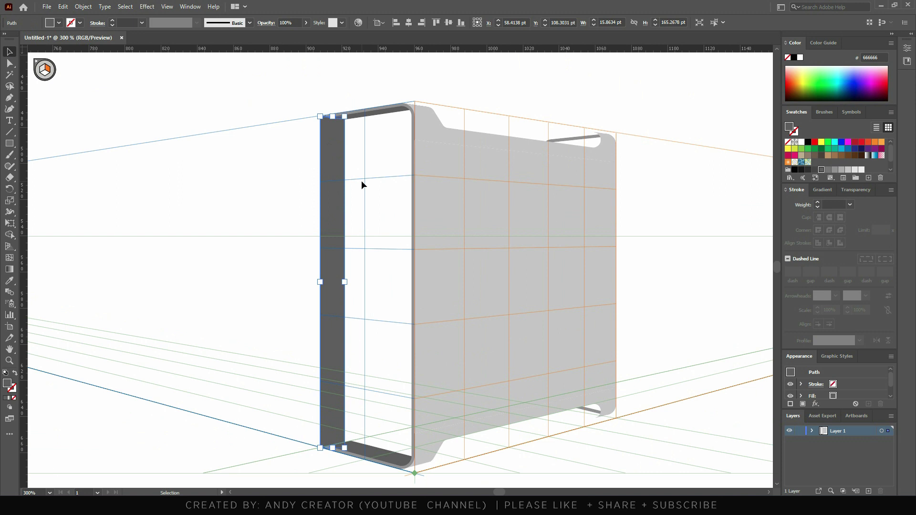
{"action": "key", "text": "ctrl"}
{"action": "key", "text": "ctrl+bracketleft"}
{"action": "key", "text": "ctrl+bracketleft"}
{"action": "key", "text": "ctrl+bracketleft"}
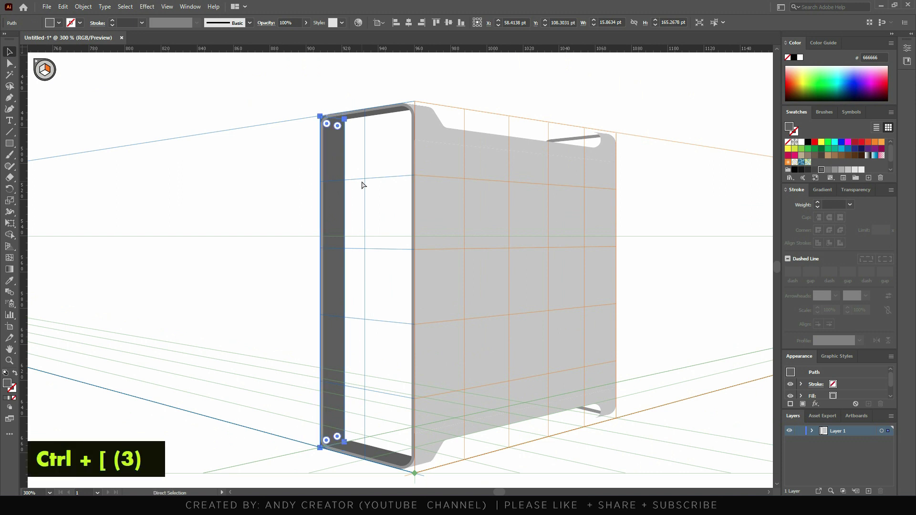
{"action": "left_click", "coordinate": [256, 245]}
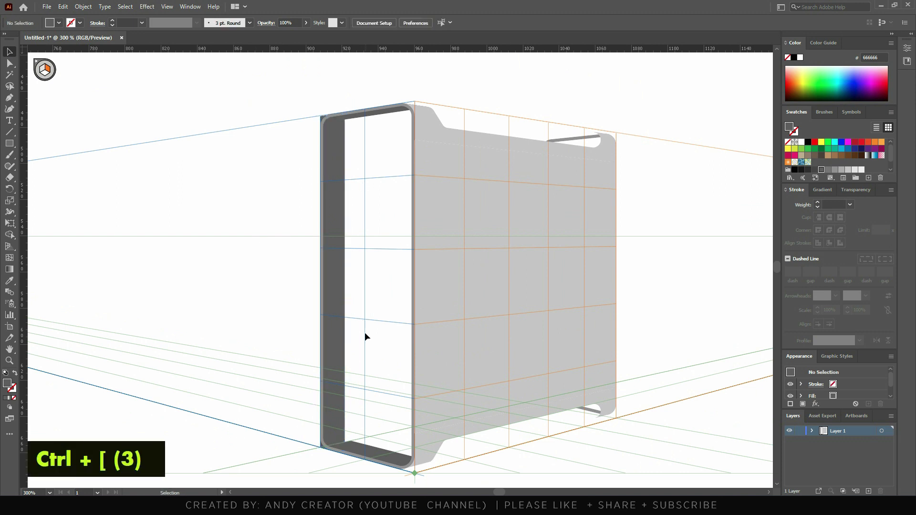
Widen the dark vertical rectangle in perspective to about 20.02 pt so its lower inner corner meets the bottom rectangle's back corner
{"action": "left_click", "coordinate": [340, 367]}
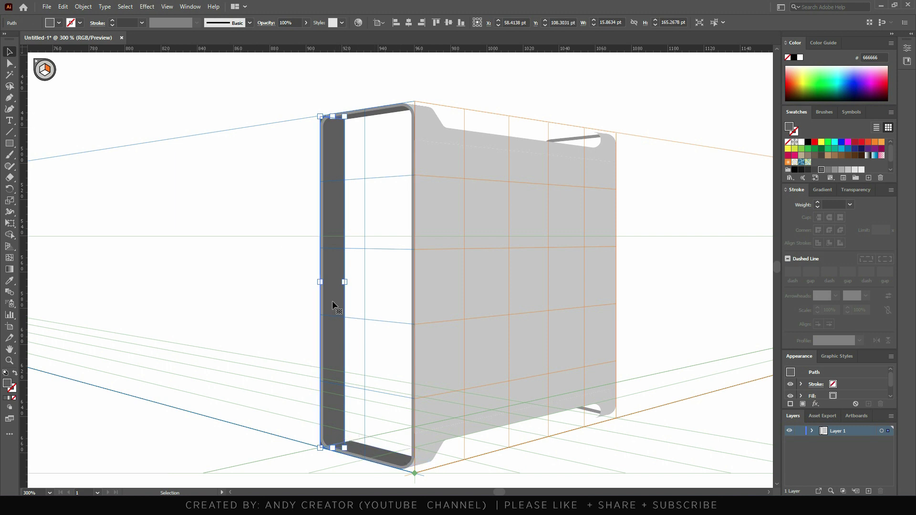
{"action": "scroll", "coordinate": [332, 300], "scroll_direction": "up", "scroll_amount": 3}
{"action": "key", "text": "p"}
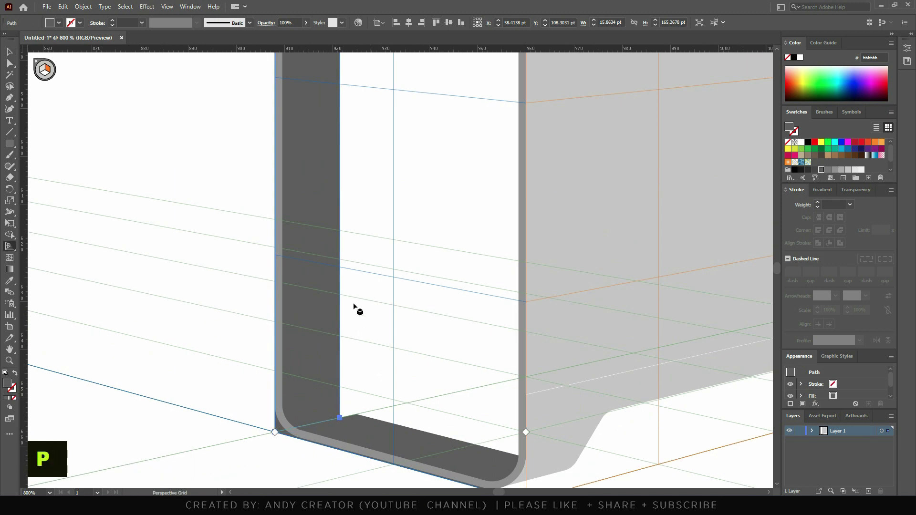
{"action": "key", "text": "shift+v"}
{"action": "left_click_drag", "start_coordinate": [340, 418], "coordinate": [390, 426]}
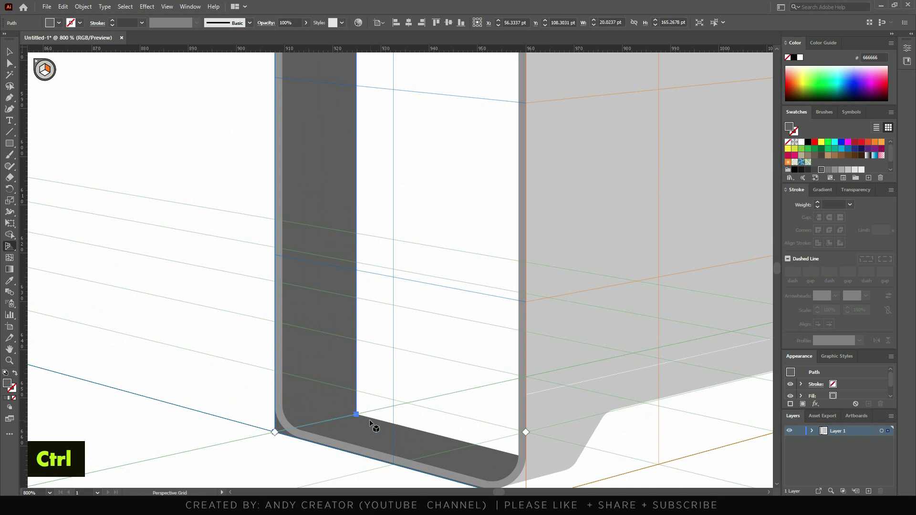
{"action": "scroll", "coordinate": [382, 432], "scroll_direction": "down", "scroll_amount": 5}
{"action": "scroll", "coordinate": [361, 220], "scroll_direction": "up", "scroll_amount": 3}
{"action": "scroll", "coordinate": [361, 220], "scroll_direction": "up", "scroll_amount": 2}
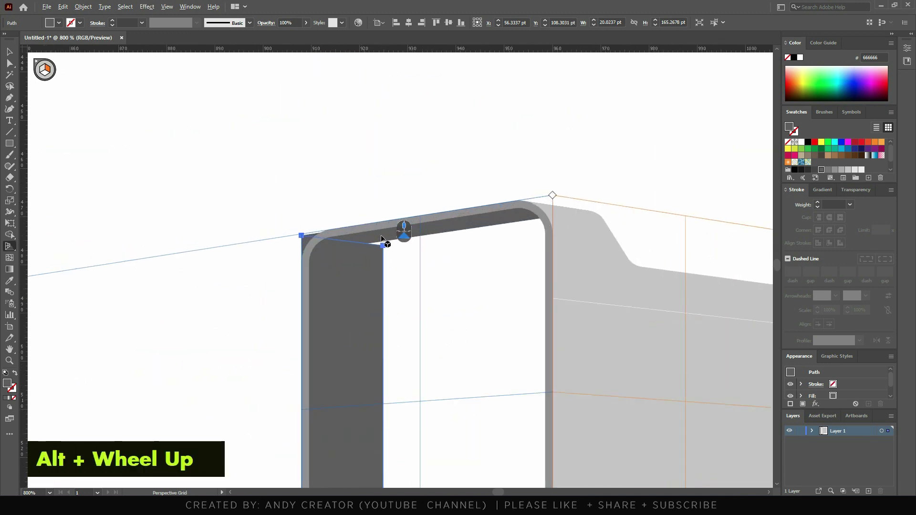
Extend the dark top inner face in perspective to a height of about 84 px, meeting the dark side face's upper inner corner
{"action": "left_click", "coordinate": [502, 224], "text": "ctrl"}
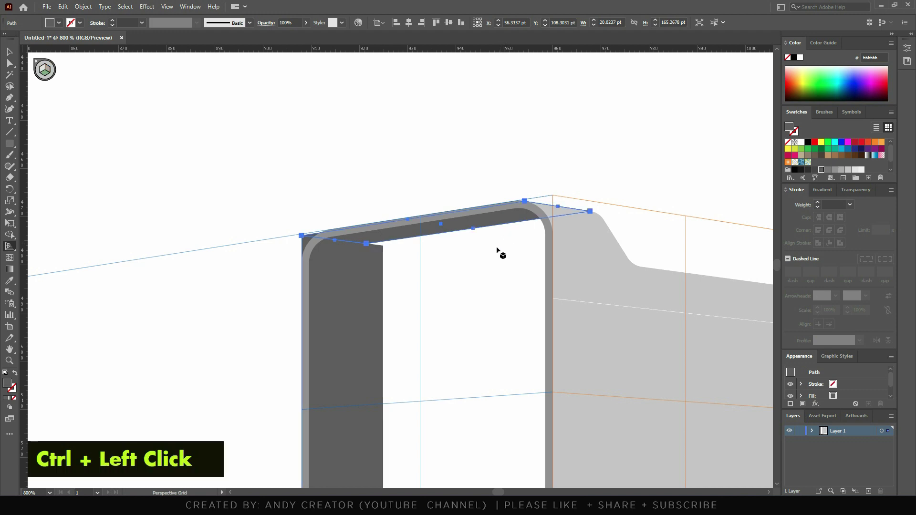
{"action": "key", "text": "ctrl"}
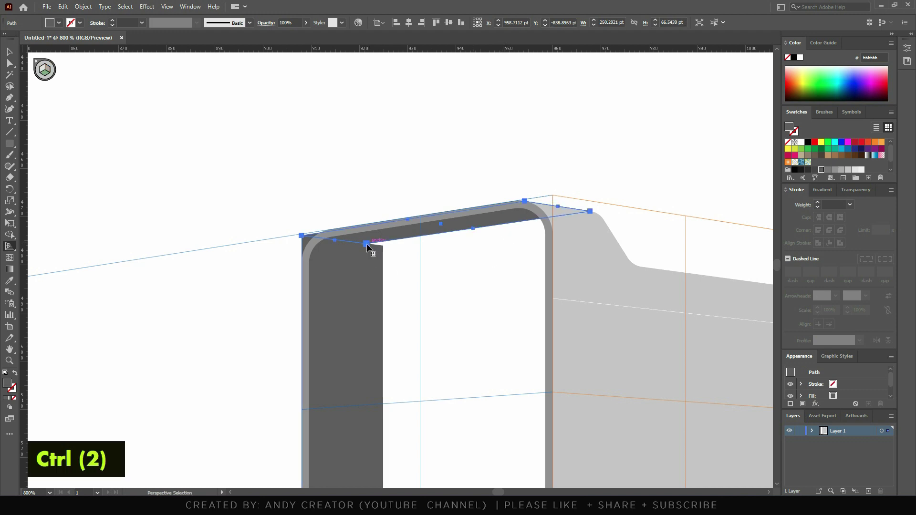
{"action": "left_click_drag", "start_coordinate": [366, 246], "coordinate": [383, 245]}
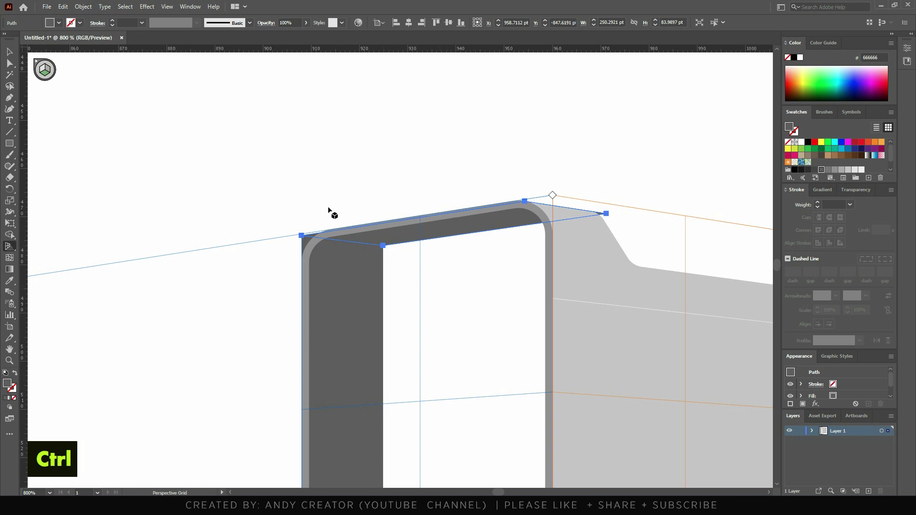
{"action": "scroll", "coordinate": [203, 186], "scroll_direction": "down", "scroll_amount": 3}
{"action": "scroll", "coordinate": [332, 223], "scroll_direction": "up", "scroll_amount": 2}
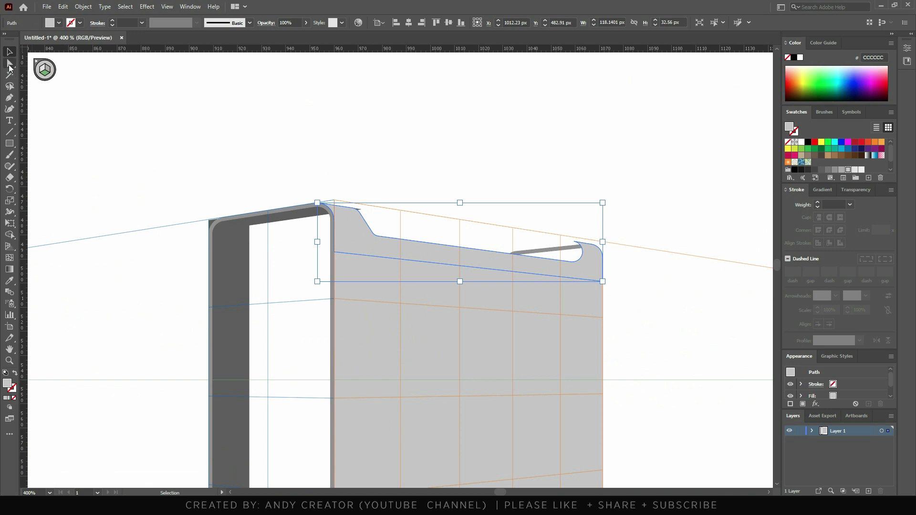
Shift the four anchors of the light grey side's upper front notch along its sloping edge to meet the dark top face's far corner
{"action": "left_click", "coordinate": [10, 63]}
{"action": "scroll", "coordinate": [372, 215], "scroll_direction": "up", "scroll_amount": 3}
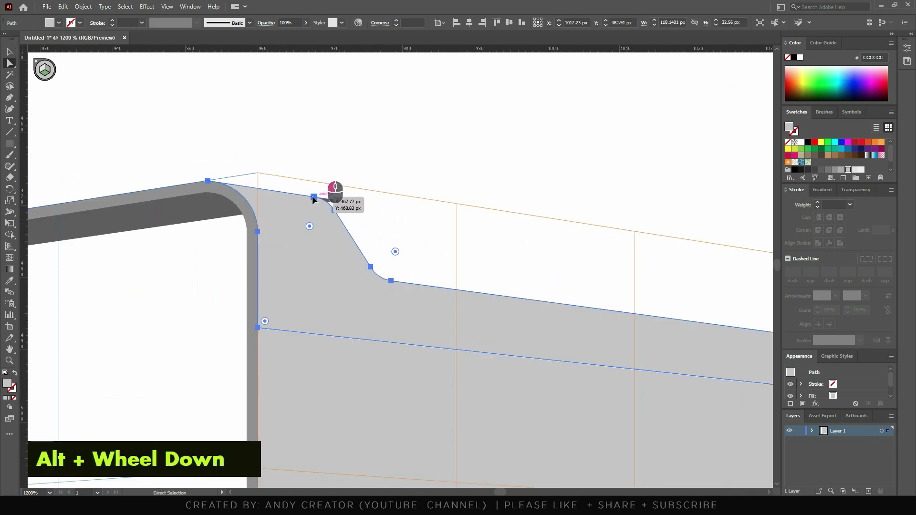
{"action": "left_click", "coordinate": [313, 197]}
{"action": "left_click_drag", "start_coordinate": [294, 161], "coordinate": [394, 282]}
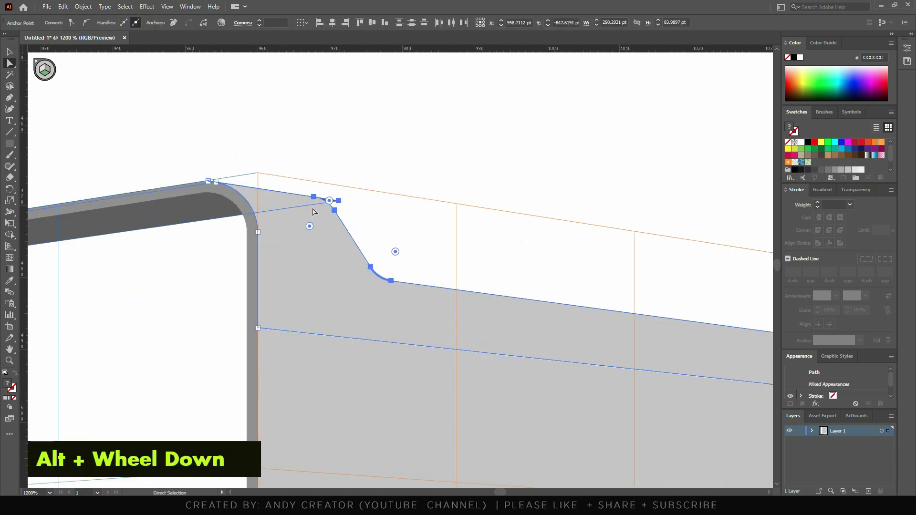
{"action": "left_click", "coordinate": [311, 205], "text": "shift"}
{"action": "left_click_drag", "start_coordinate": [318, 198], "coordinate": [336, 200]}
{"action": "scroll", "coordinate": [353, 273], "scroll_direction": "down", "scroll_amount": 3}
{"action": "key", "text": "v"}
{"action": "double_click", "coordinate": [390, 119]}
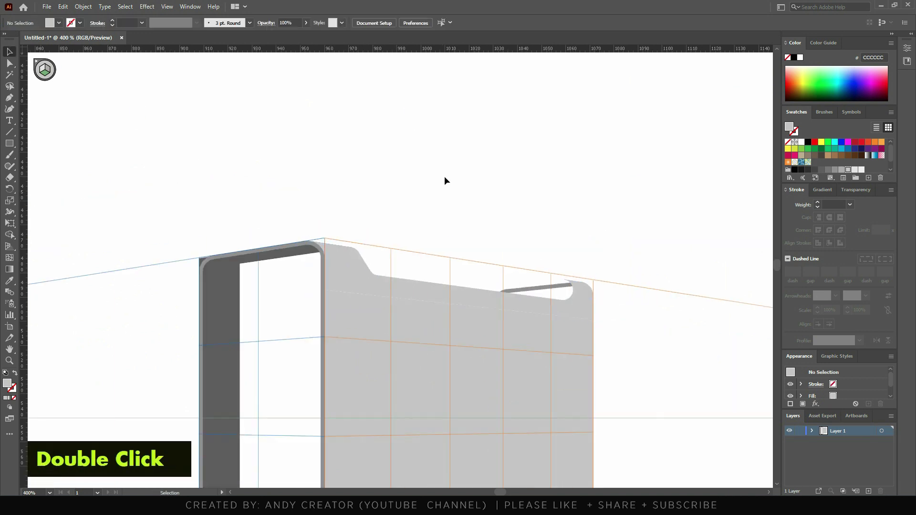
Merge the dark top, side and bottom inner faces of the front frame into one shape with the Shape Builder
{"action": "scroll", "coordinate": [361, 224], "scroll_direction": "down", "scroll_amount": 4}
{"action": "scroll", "coordinate": [366, 236], "scroll_direction": "up", "scroll_amount": 3}
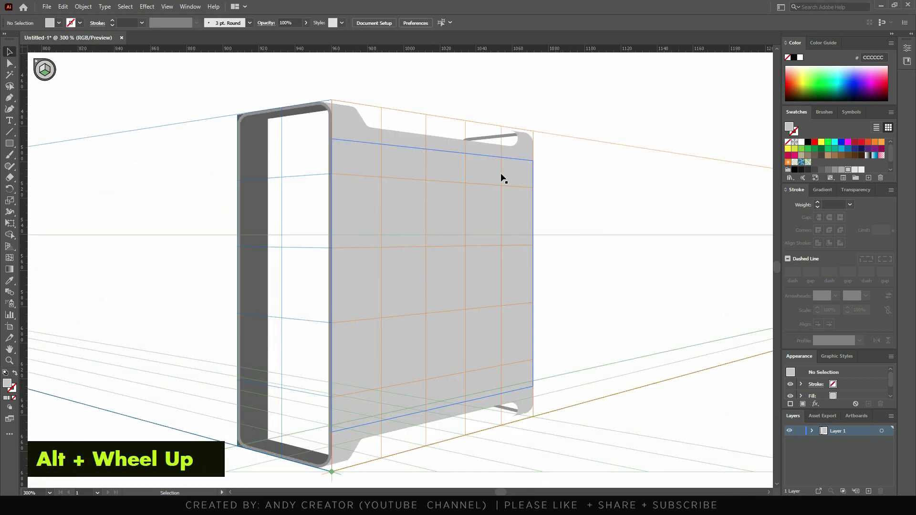
{"action": "left_click", "coordinate": [291, 437]}
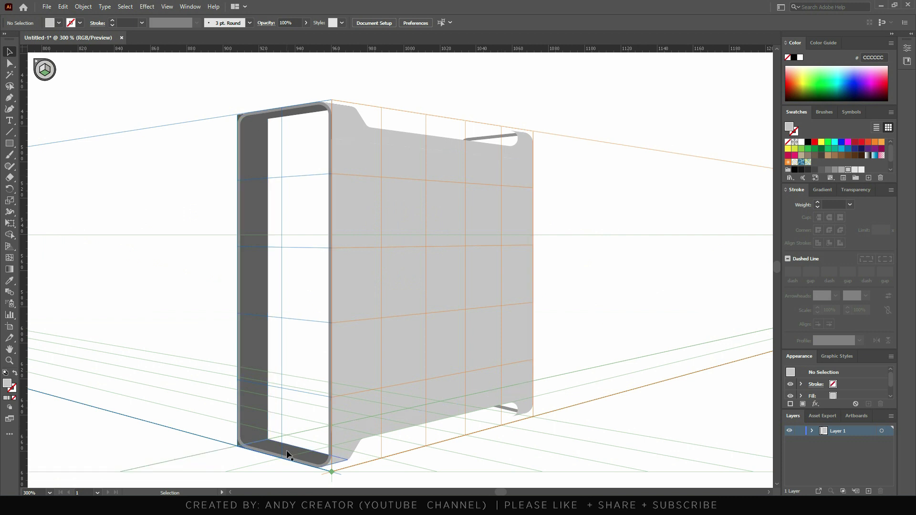
{"action": "left_click", "coordinate": [265, 405], "text": "shift"}
{"action": "left_click", "coordinate": [302, 114], "text": "shift"}
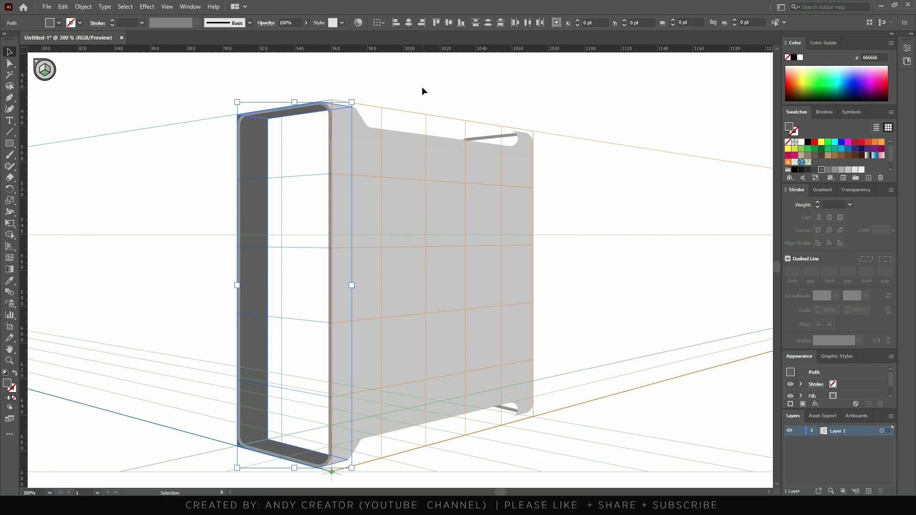
{"action": "key", "text": "shift+m"}
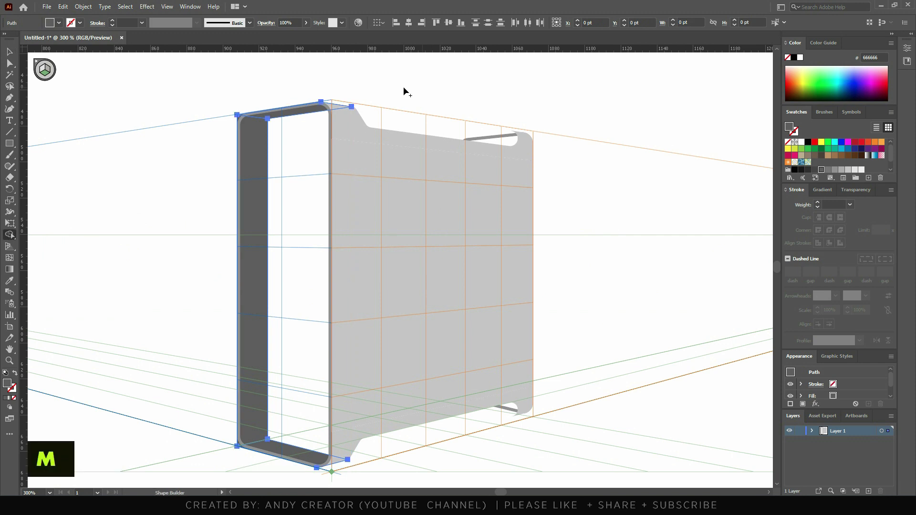
{"action": "left_click_drag", "start_coordinate": [281, 116], "coordinate": [252, 148]}
{"action": "left_click_drag", "start_coordinate": [279, 447], "coordinate": [262, 438]}
{"action": "left_click", "coordinate": [9, 51]}
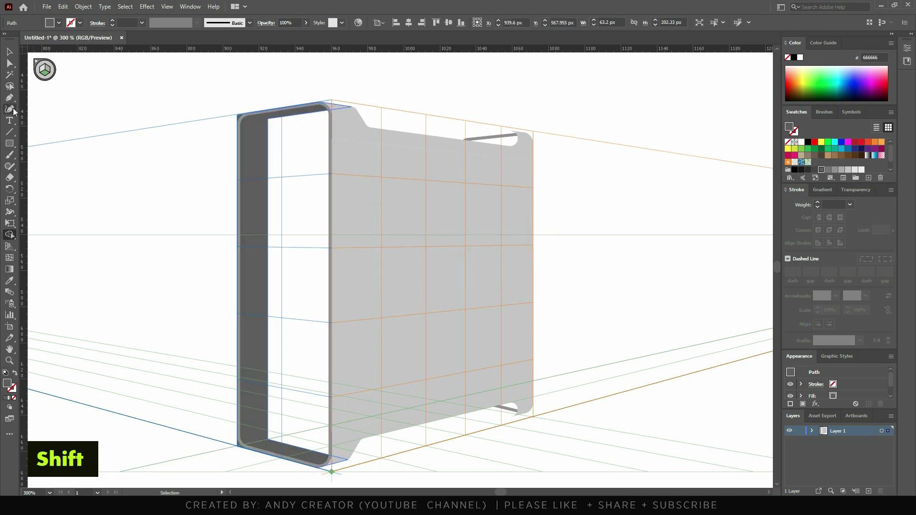
{"action": "double_click", "coordinate": [231, 280]}
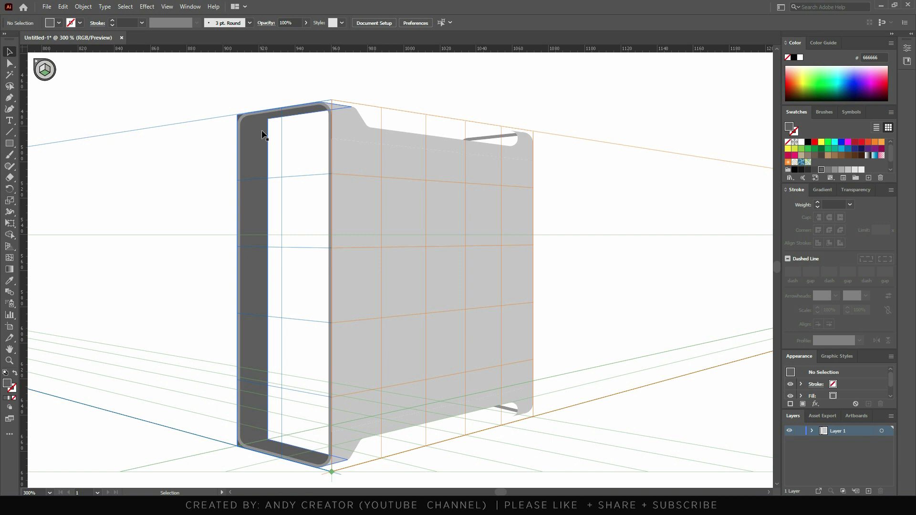
Round the upper and lower inner corners of the merged dark shape and deselect it
{"action": "left_click", "coordinate": [284, 143]}
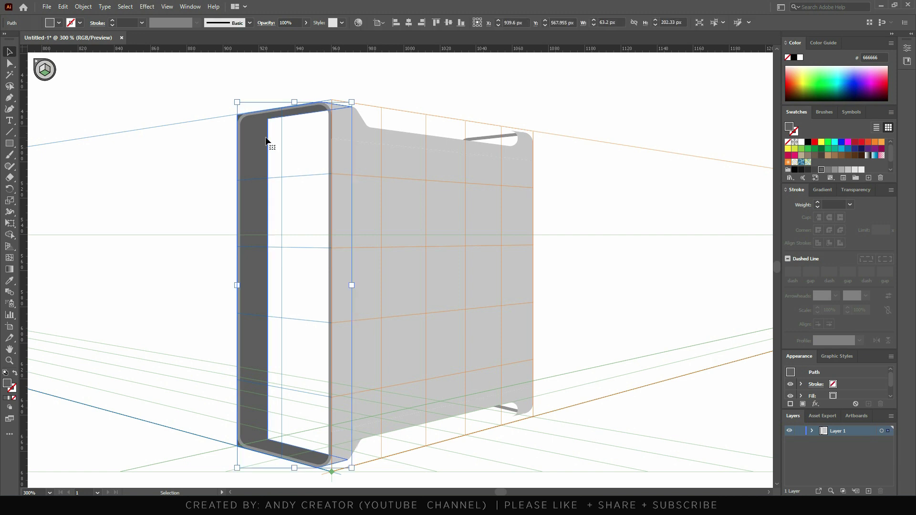
{"action": "key", "text": "a"}
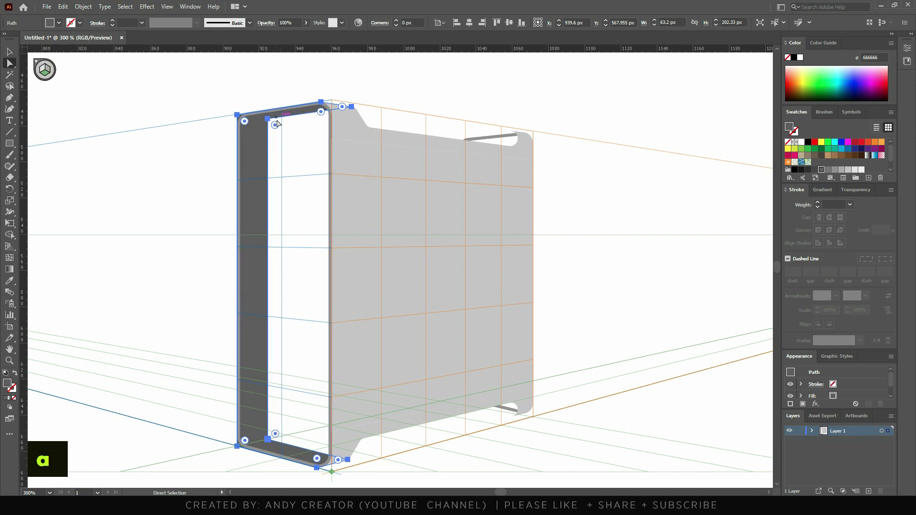
{"action": "left_click", "coordinate": [275, 435], "text": "shift"}
{"action": "scroll", "coordinate": [269, 125], "scroll_direction": "up", "scroll_amount": 3}
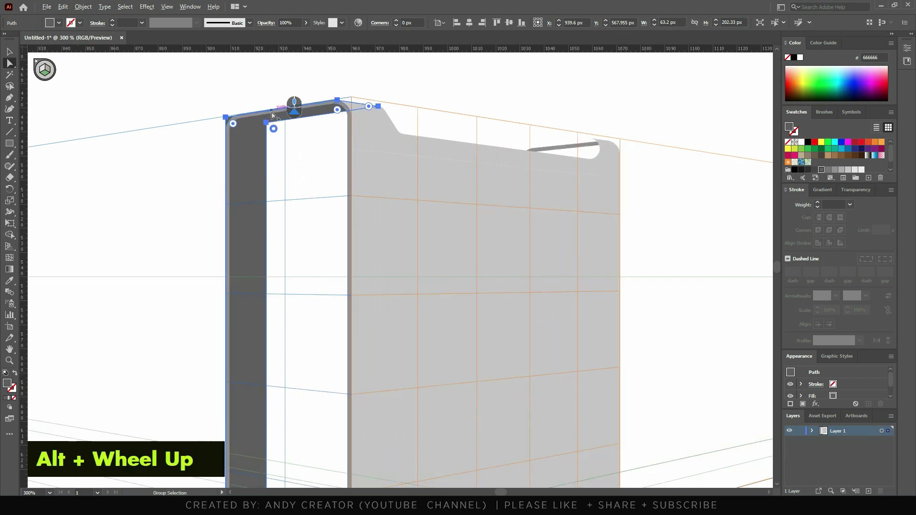
{"action": "left_click_drag", "start_coordinate": [271, 137], "coordinate": [293, 150]}
{"action": "scroll", "coordinate": [307, 199], "scroll_direction": "down", "scroll_amount": 4}
{"action": "key", "text": "v"}
{"action": "key", "text": "ctrl+shift+a"}
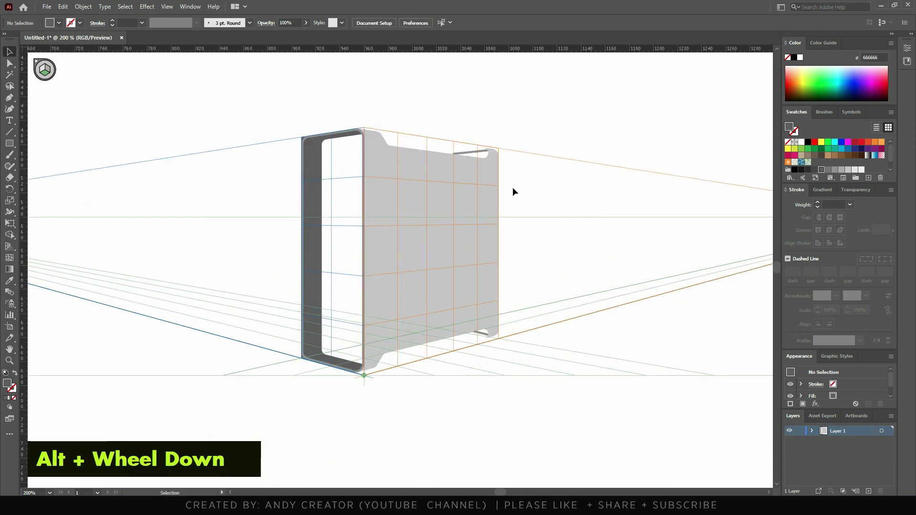
Draw a rectangle on the left grid plane across the middle of the front frame opening and fill it with light grey CCCCCC
{"action": "scroll", "coordinate": [325, 208], "scroll_direction": "up", "scroll_amount": 1}
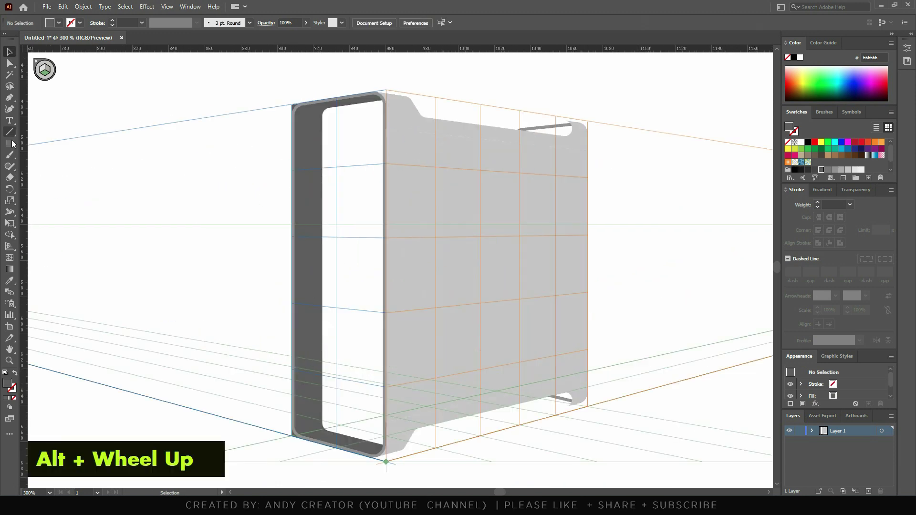
{"action": "key", "text": "m"}
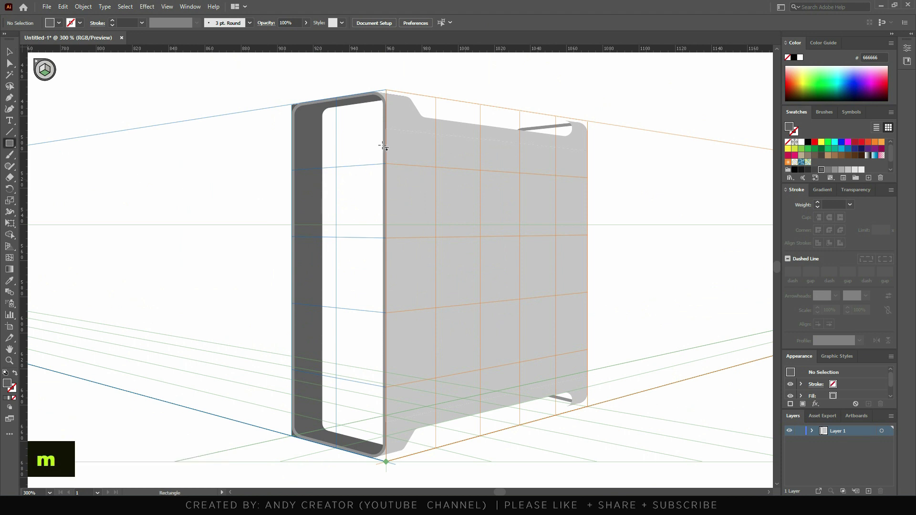
{"action": "left_click_drag", "start_coordinate": [382, 128], "coordinate": [363, 206]}
{"action": "key", "text": "ctrl+z"}
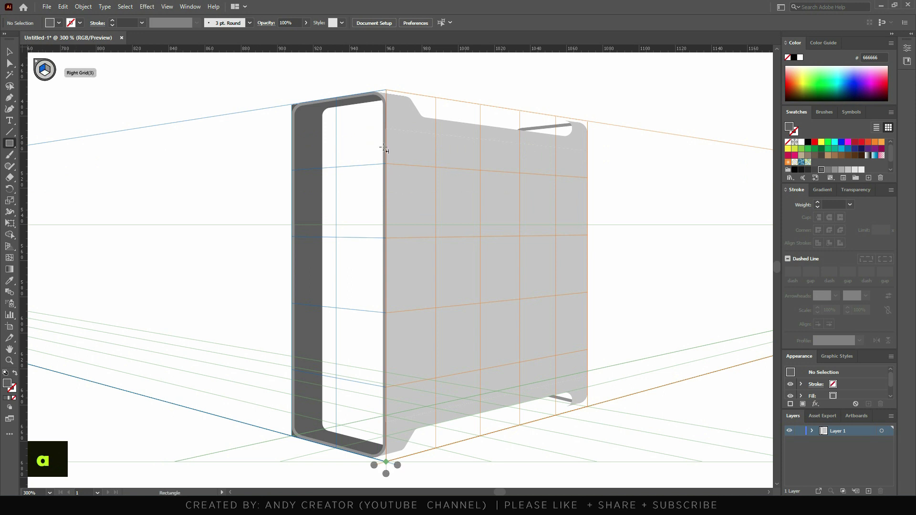
{"action": "left_click_drag", "start_coordinate": [383, 131], "coordinate": [299, 409]}
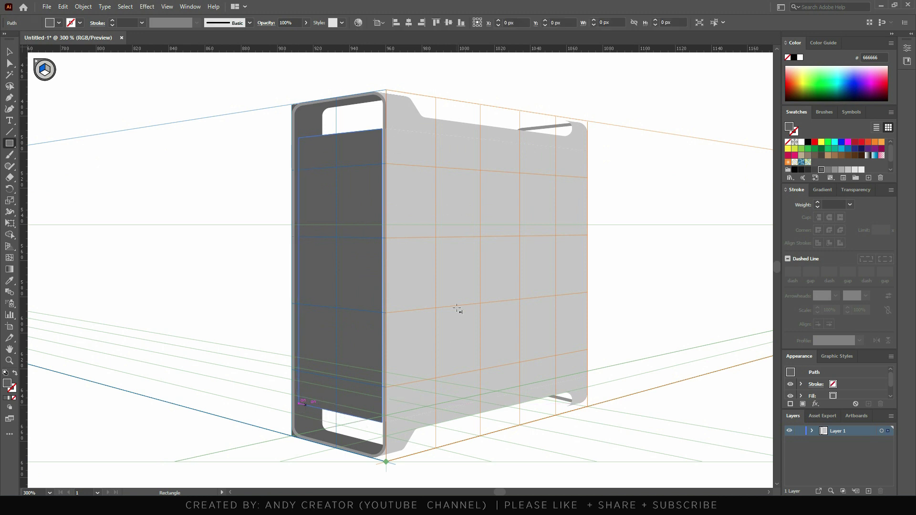
{"action": "key", "text": "v"}
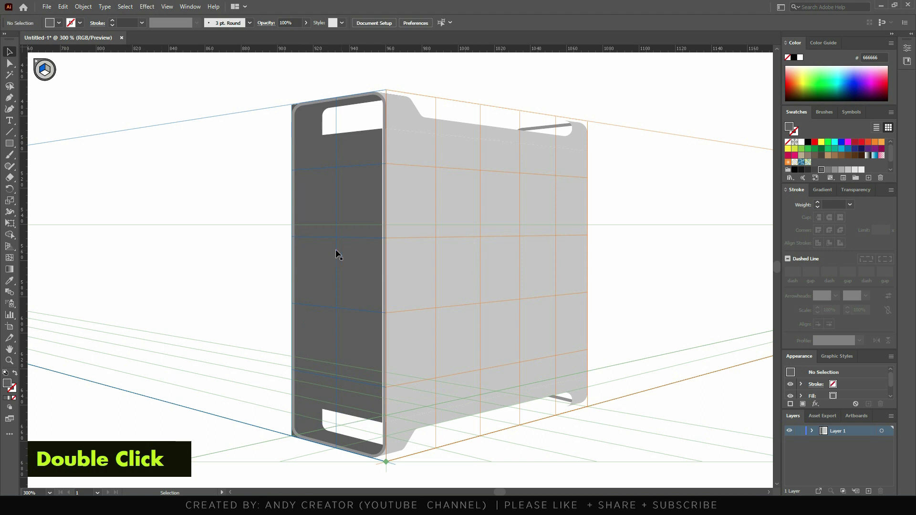
{"action": "left_click", "coordinate": [849, 170]}
{"action": "left_click", "coordinate": [189, 212]}
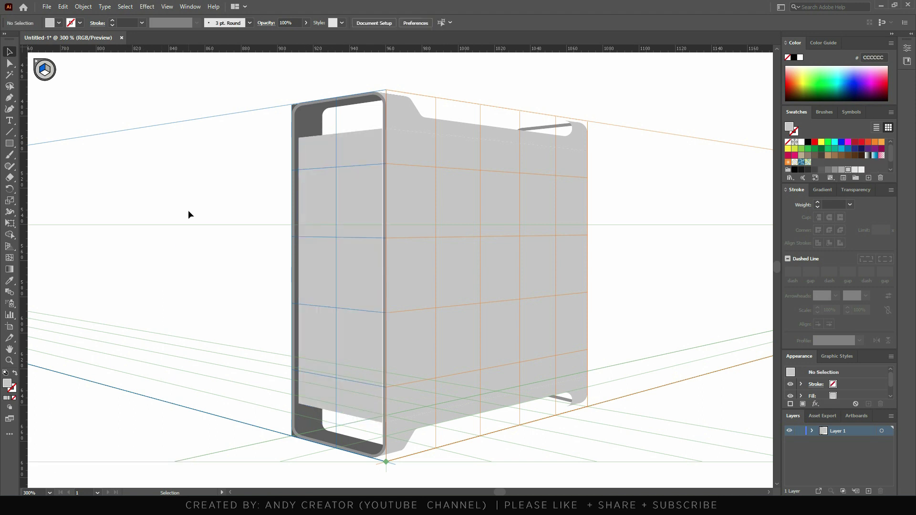
Widen the light grey front panel in perspective to about 73.4 px, closing the gap to the front frame's right edge
{"action": "scroll", "coordinate": [367, 259], "scroll_direction": "up", "scroll_amount": 5, "text": "alt"}
{"action": "key", "text": "shift+p"}
{"action": "key", "text": "shift+v"}
{"action": "left_click", "coordinate": [363, 277]}
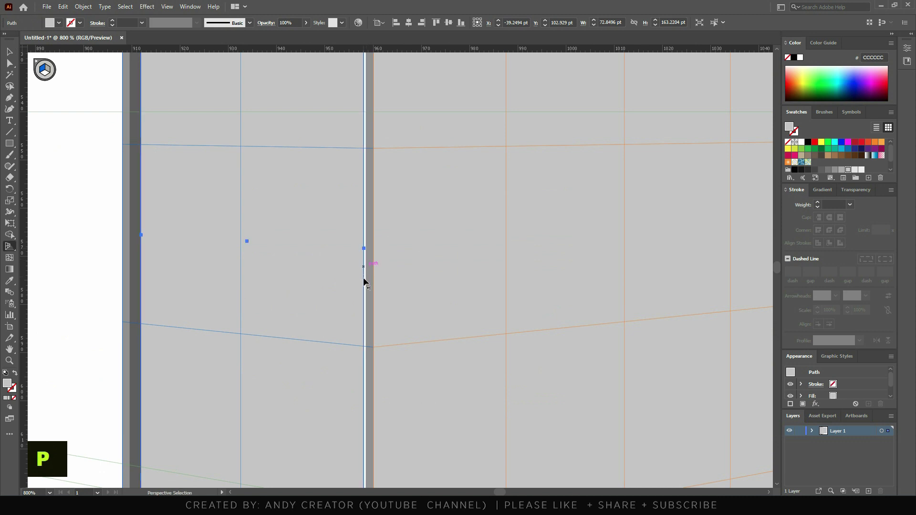
{"action": "left_click_drag", "start_coordinate": [364, 248], "coordinate": [366, 248]}
{"action": "left_click", "coordinate": [10, 53]}
{"action": "double_click", "coordinate": [153, 170]}
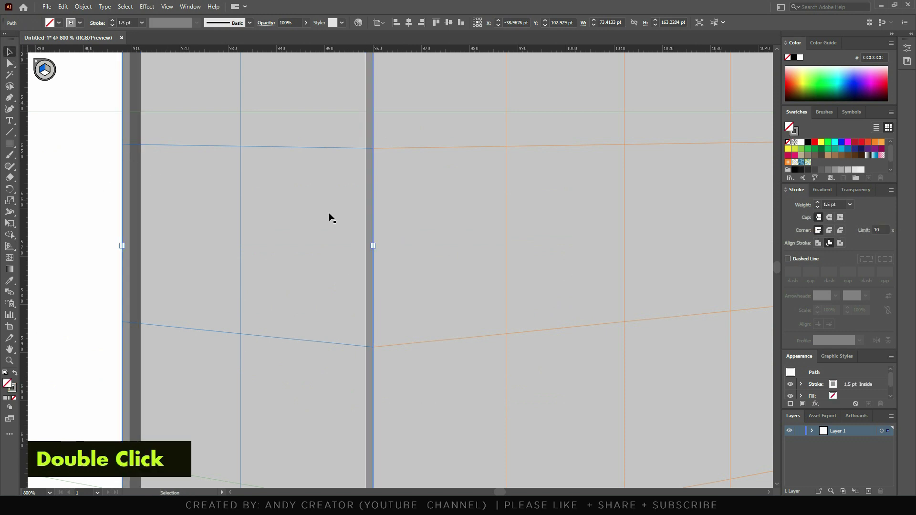
Copy the rear frame outline and paste it in place on top of the artwork
{"action": "scroll", "coordinate": [409, 317], "scroll_direction": "down", "scroll_amount": 4}
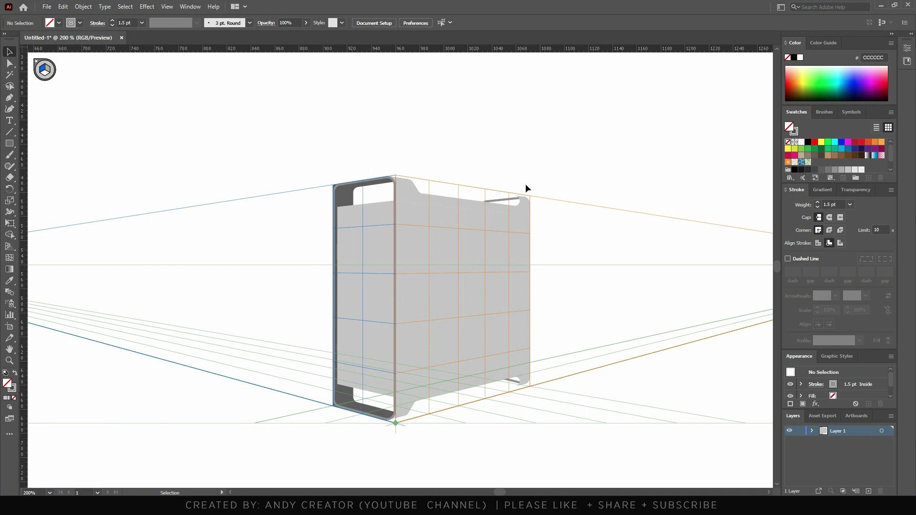
{"action": "scroll", "coordinate": [525, 184], "scroll_direction": "up", "scroll_amount": 2}
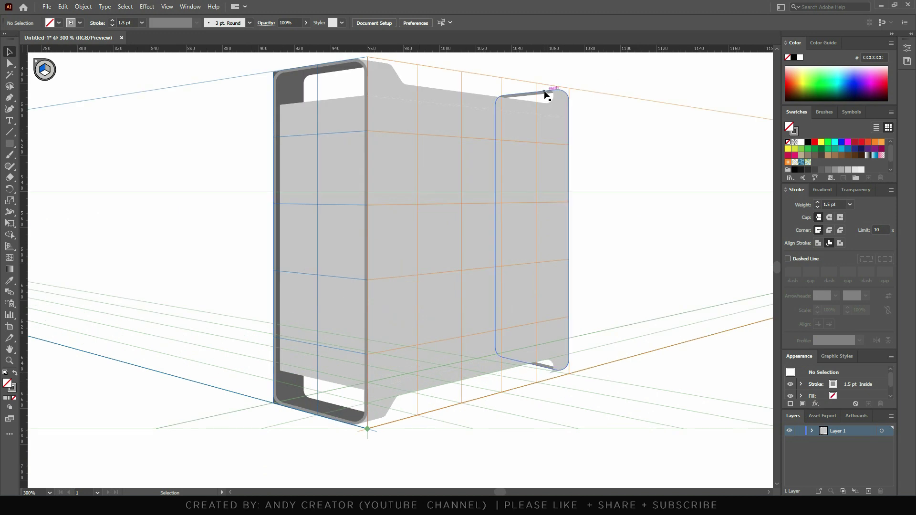
{"action": "left_click", "coordinate": [517, 197]}
{"action": "key", "text": "ctrl+c"}
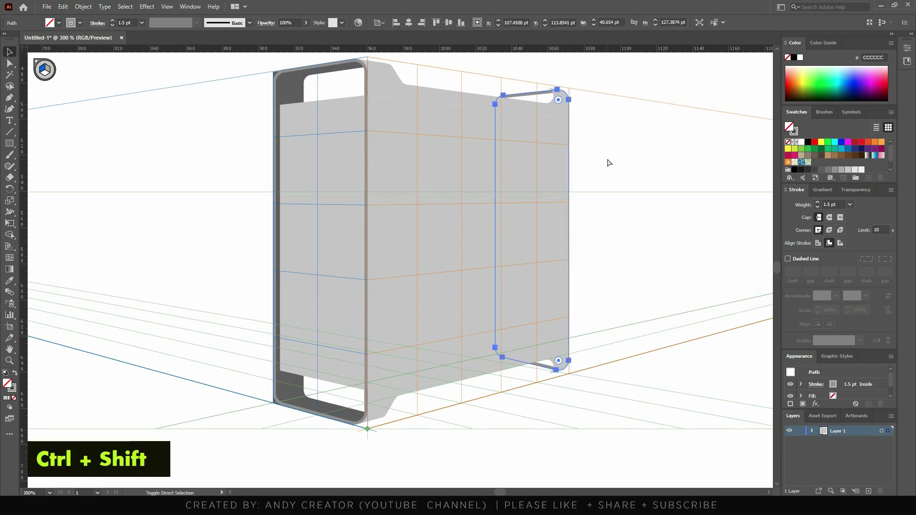
{"action": "key", "text": "ctrl+shift+v"}
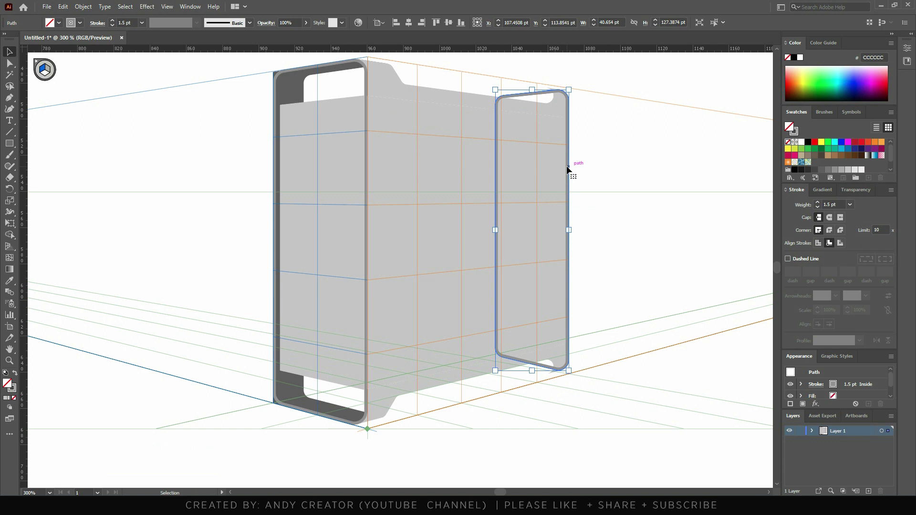
Move the copied rear frame outline inward on the left grid plane to about X 100.34 px, Y 110.9 px
{"action": "key", "text": "shift+p"}
{"action": "key", "text": "ctrl+z"}
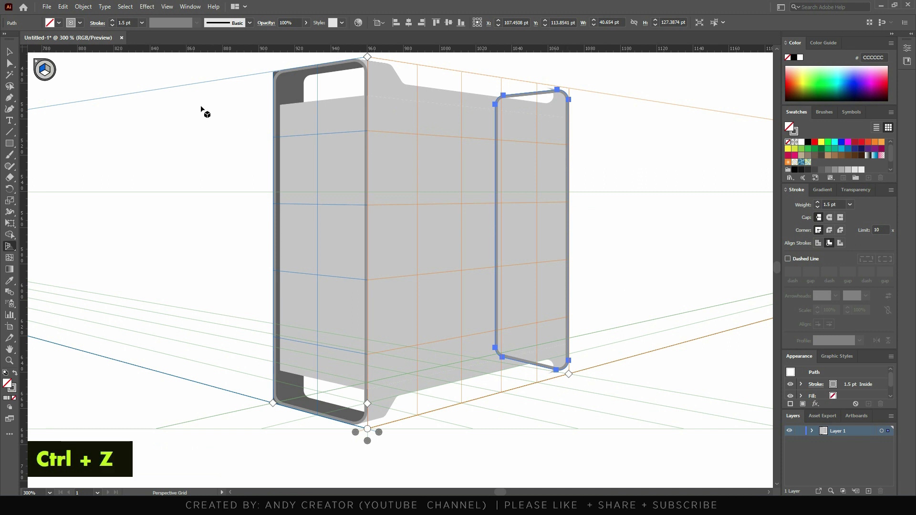
{"action": "left_click", "coordinate": [46, 70]}
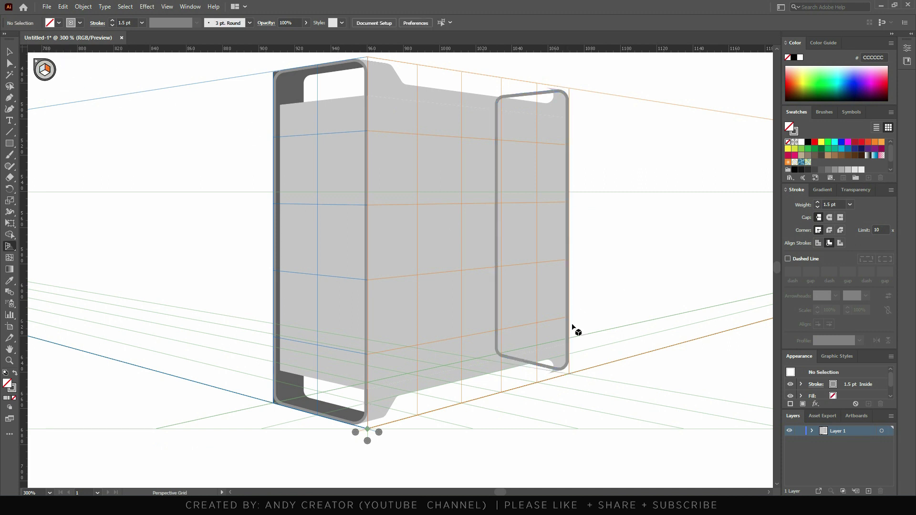
{"action": "key", "text": "ctrl"}
{"action": "key", "text": "ctrl"}
{"action": "left_click_drag", "start_coordinate": [569, 330], "coordinate": [557, 334]}
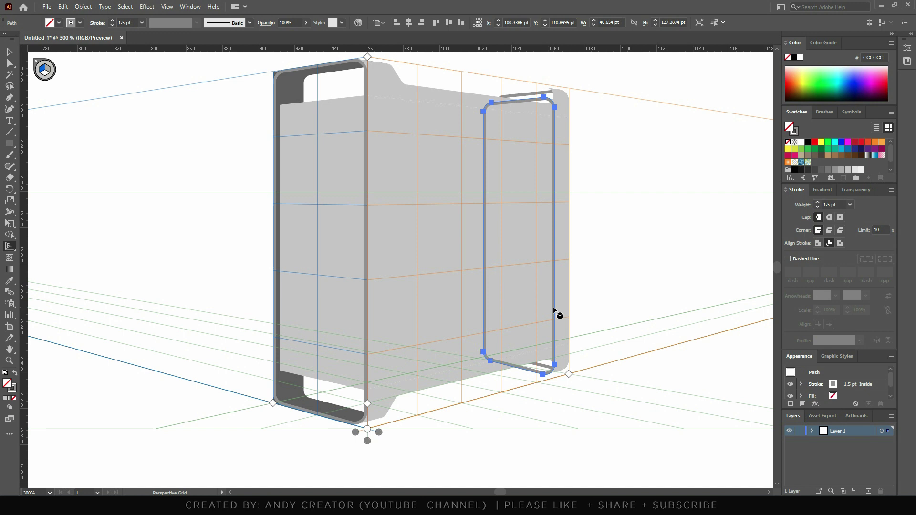
Enlarge the copied rear frame outline in perspective to about 43.8 × 131.9 px and move it to about X 99.6, Y 112.9 px
{"action": "key", "text": "v"}
{"action": "scroll", "coordinate": [522, 76], "scroll_direction": "up", "scroll_amount": 2}
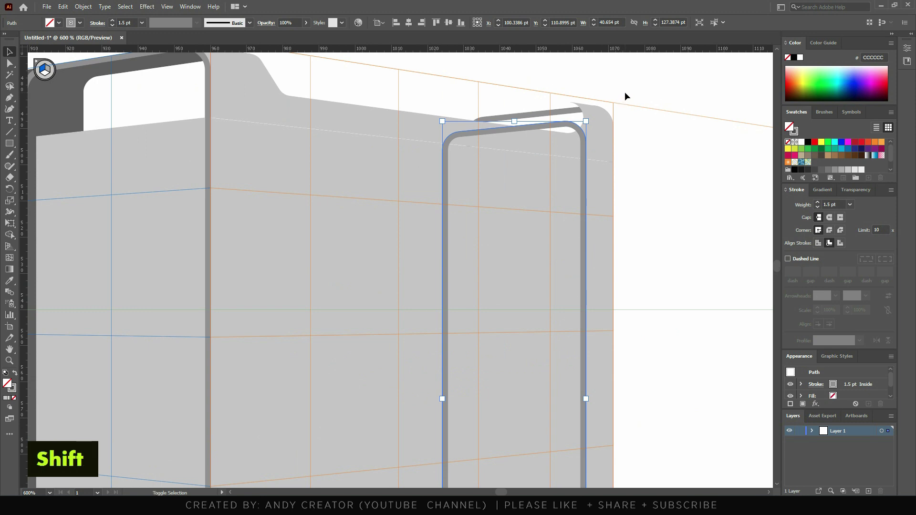
{"action": "key", "text": "shift+p"}
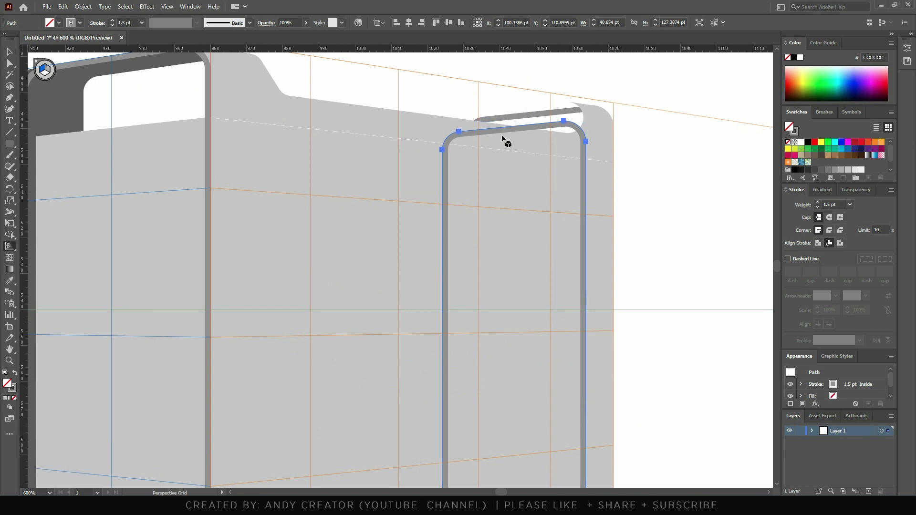
{"action": "key", "text": "ctrl"}
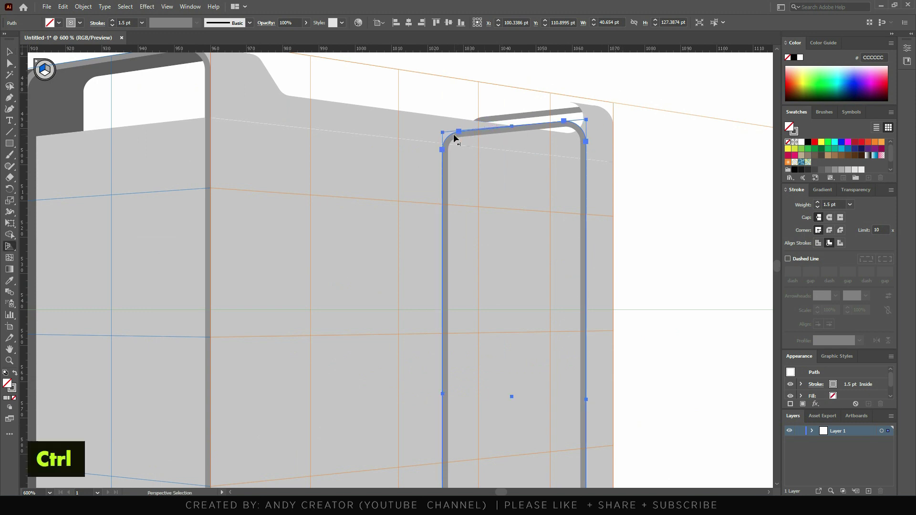
{"action": "left_click_drag", "start_coordinate": [443, 133], "coordinate": [432, 114]}
{"action": "scroll", "coordinate": [579, 102], "scroll_direction": "up", "scroll_amount": 4}
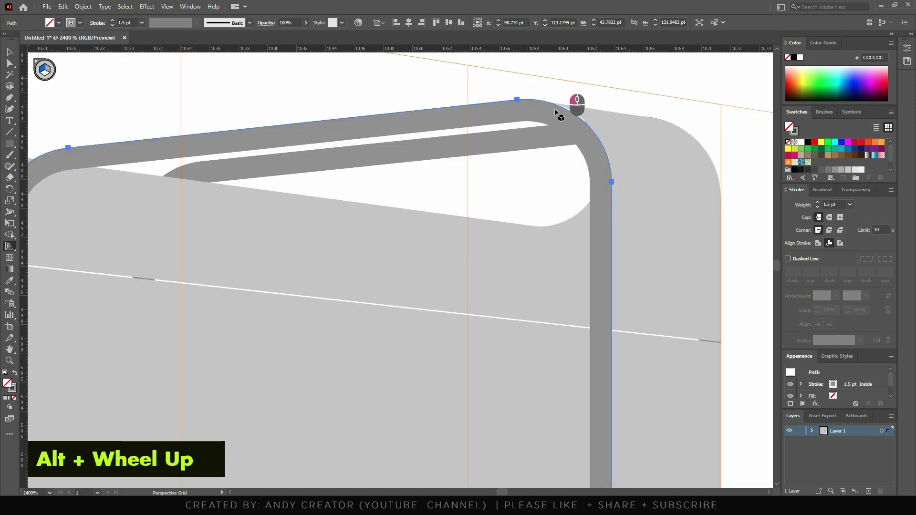
{"action": "key", "text": "ctrl"}
{"action": "left_click_drag", "start_coordinate": [532, 99], "coordinate": [552, 109]}
Shrink the copied rear frame outline from its lower left corner to about 42 × 131.1 px and deselect it
{"action": "scroll", "coordinate": [542, 152], "scroll_direction": "down", "scroll_amount": 7}
{"action": "scroll", "coordinate": [541, 258], "scroll_direction": "up", "scroll_amount": 5}
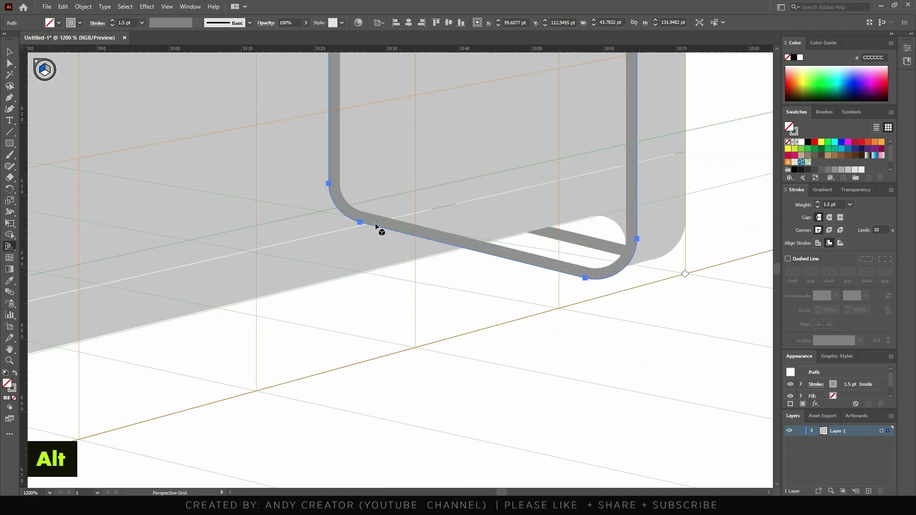
{"action": "key", "text": "ctrl"}
{"action": "left_click_drag", "start_coordinate": [328, 233], "coordinate": [343, 227]}
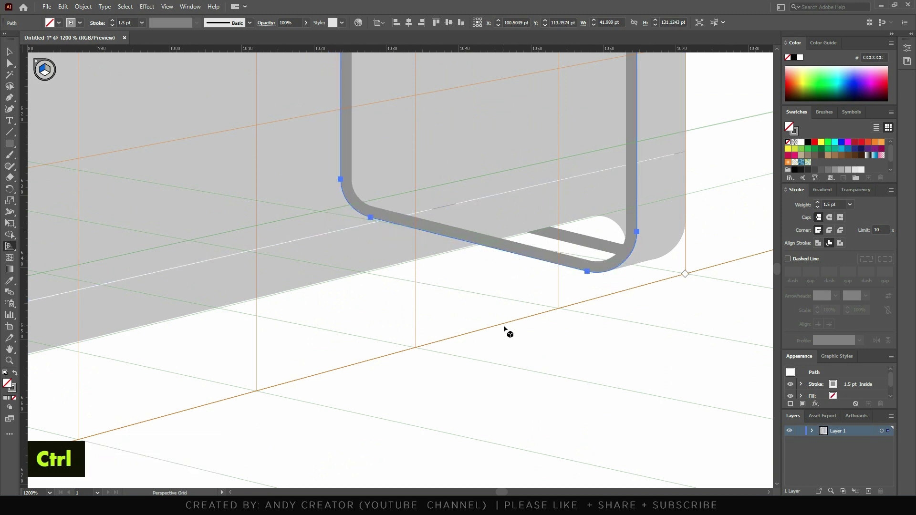
{"action": "scroll", "coordinate": [506, 331], "scroll_direction": "down", "scroll_amount": 6}
{"action": "double_click", "coordinate": [613, 111]}
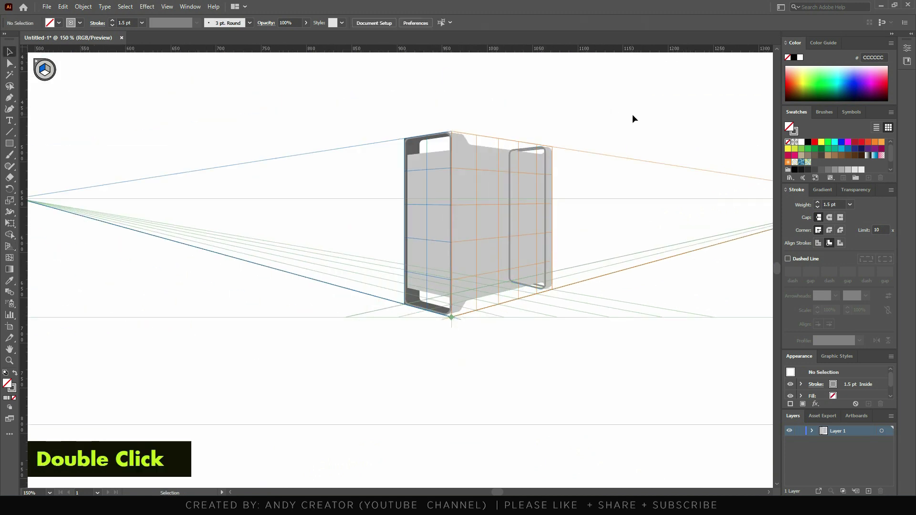
Draw a thin rectangle on the horizontal grid along the rear frame's top edge, about 216 × 52.6 px
{"action": "scroll", "coordinate": [548, 152], "scroll_direction": "up", "scroll_amount": 4}
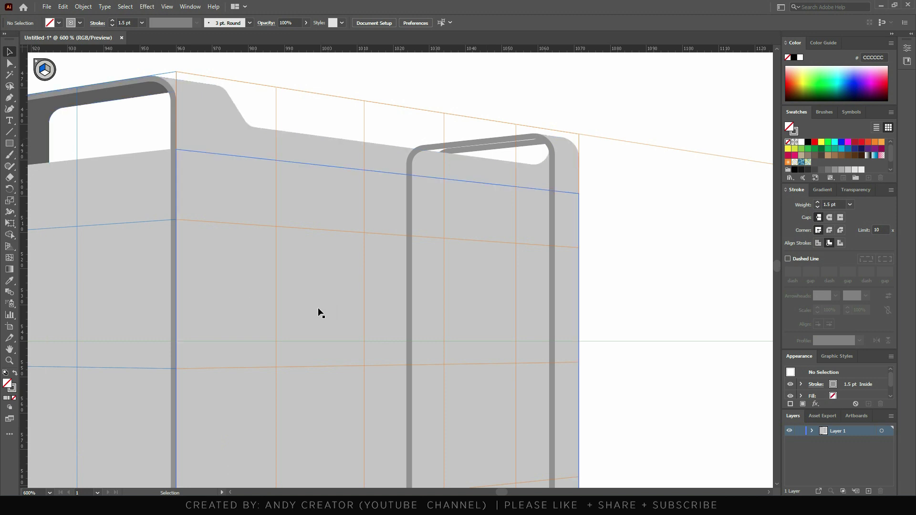
{"action": "left_click", "coordinate": [45, 73]}
{"action": "key", "text": "m"}
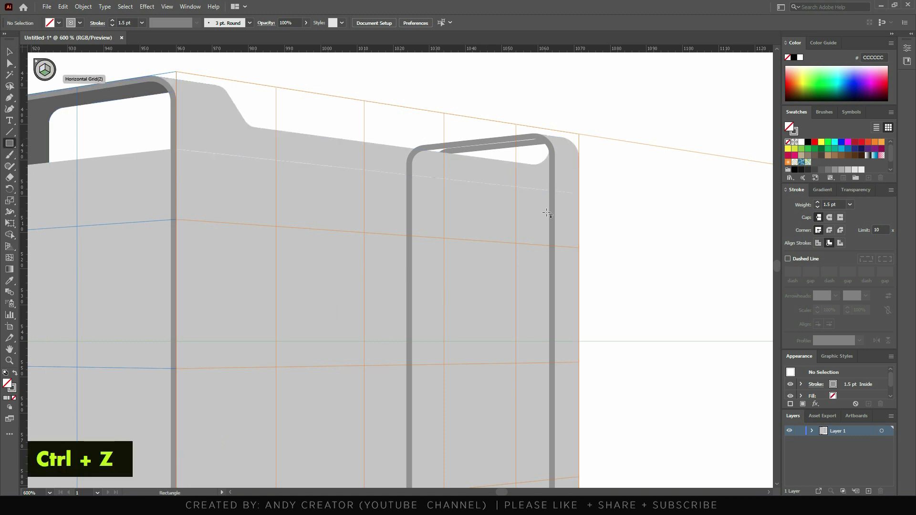
{"action": "left_click_drag", "start_coordinate": [562, 138], "coordinate": [395, 148]}
{"action": "key", "text": "v"}
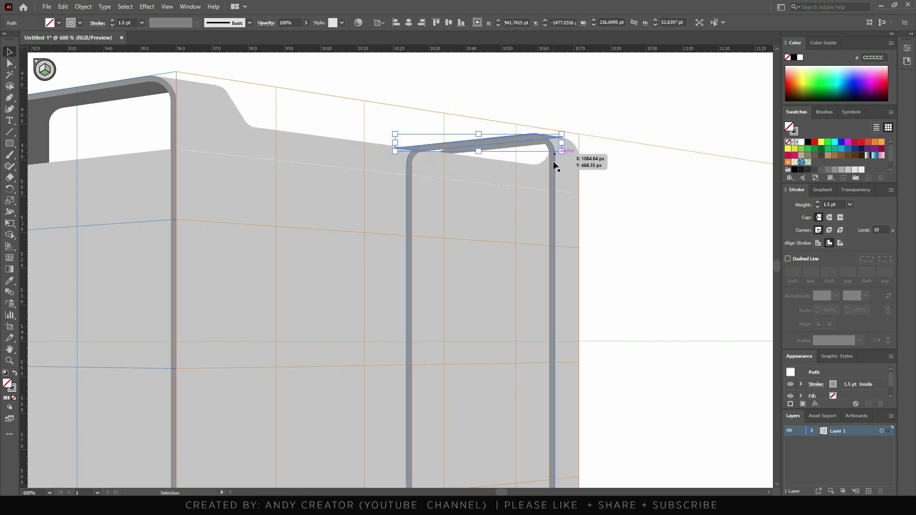
Draw a matching thin rectangle on the horizontal grid along the rear frame's bottom edge, about 44.2 × 15.7 px
{"action": "scroll", "coordinate": [574, 102], "scroll_direction": "down", "scroll_amount": 5, "text": "alt"}
{"action": "scroll", "coordinate": [639, 377], "scroll_direction": "up", "scroll_amount": 6, "text": "alt"}
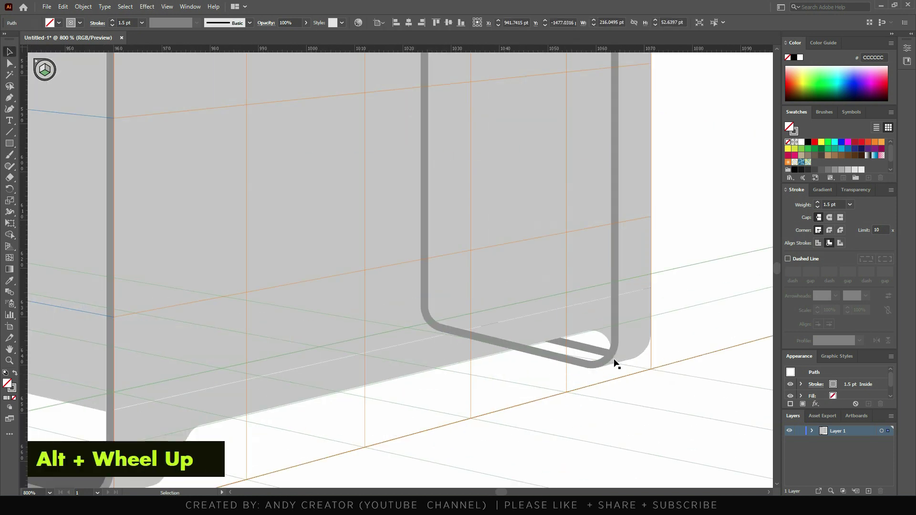
{"action": "left_click", "coordinate": [11, 145]}
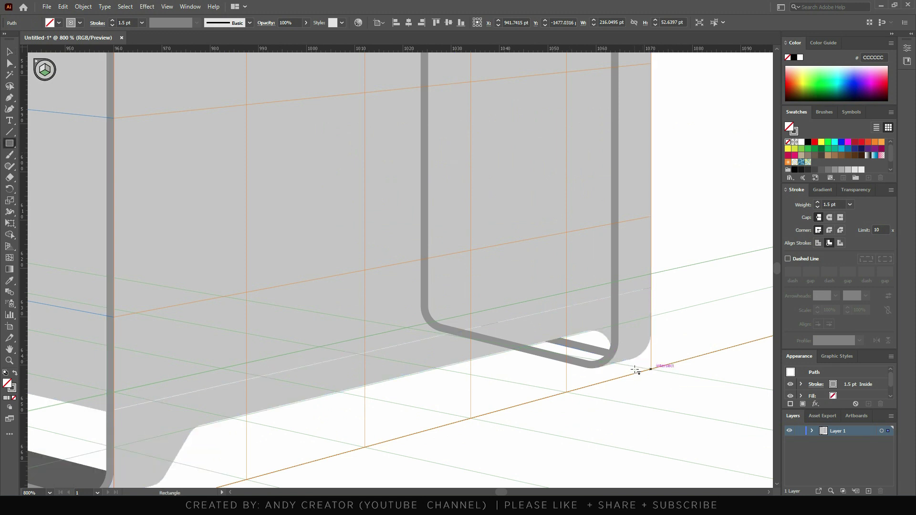
{"action": "left_click_drag", "start_coordinate": [631, 358], "coordinate": [467, 345]}
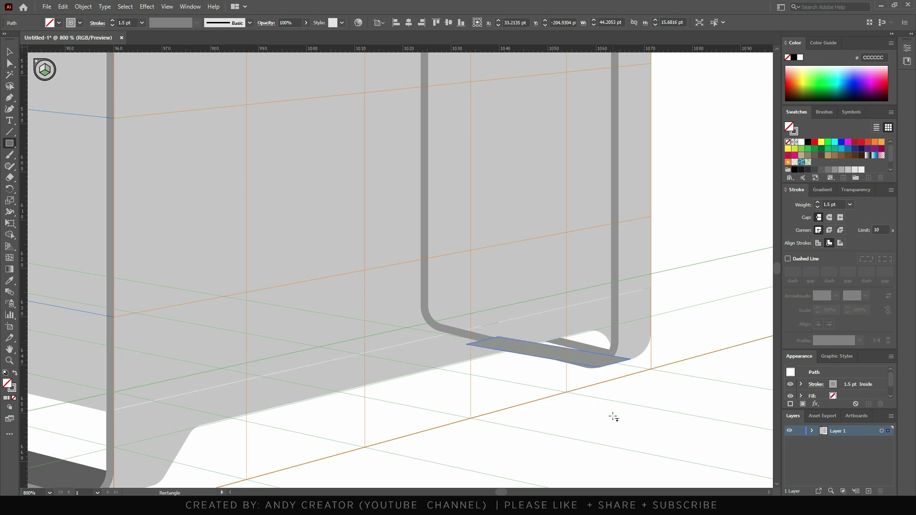
{"action": "key", "text": "v"}
Delete the copied rear frame outline from the front of the artwork
{"action": "scroll", "coordinate": [514, 454], "scroll_direction": "down", "scroll_amount": 4}
{"action": "double_click", "coordinate": [549, 193]}
{"action": "left_click_drag", "start_coordinate": [549, 193], "coordinate": [609, 302]}
{"action": "key", "text": "Delete"}
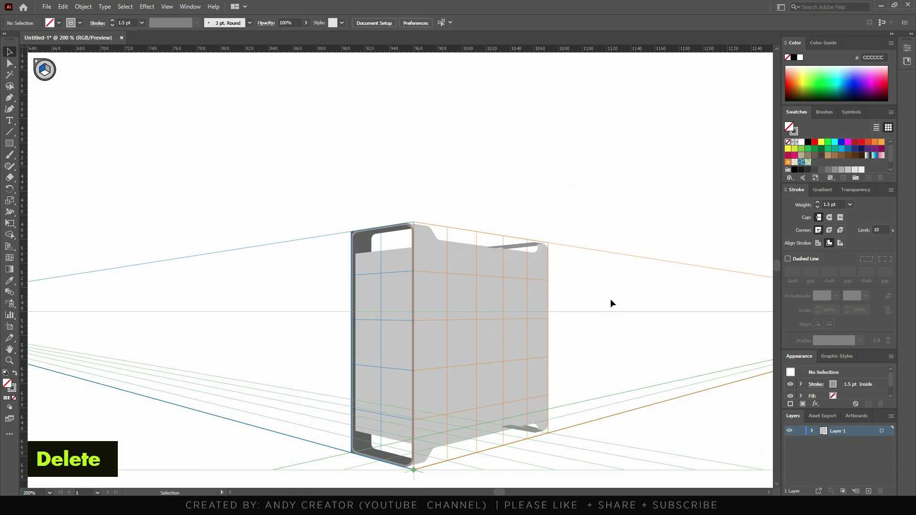
Delete the original rear frame outline behind the side panel, keeping the upper rear strip
{"action": "scroll", "coordinate": [517, 395], "scroll_direction": "up", "scroll_amount": 2}
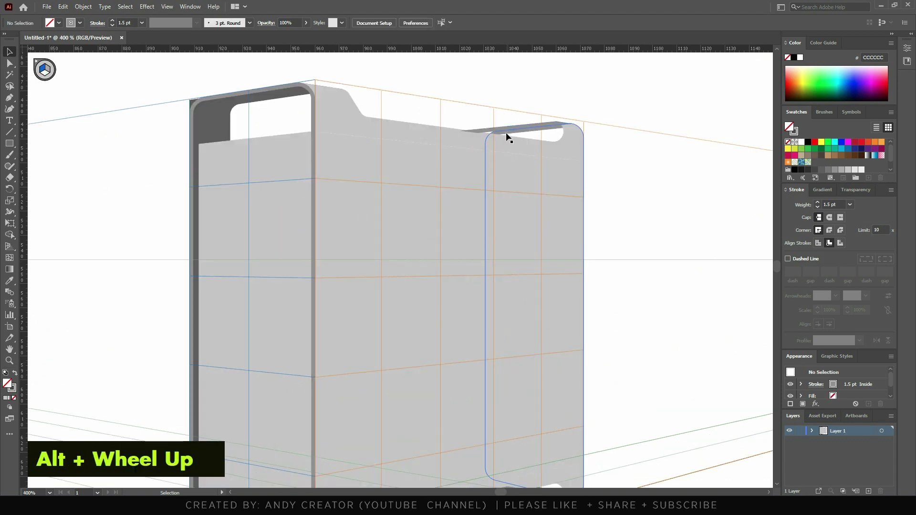
{"action": "left_click", "coordinate": [518, 133]}
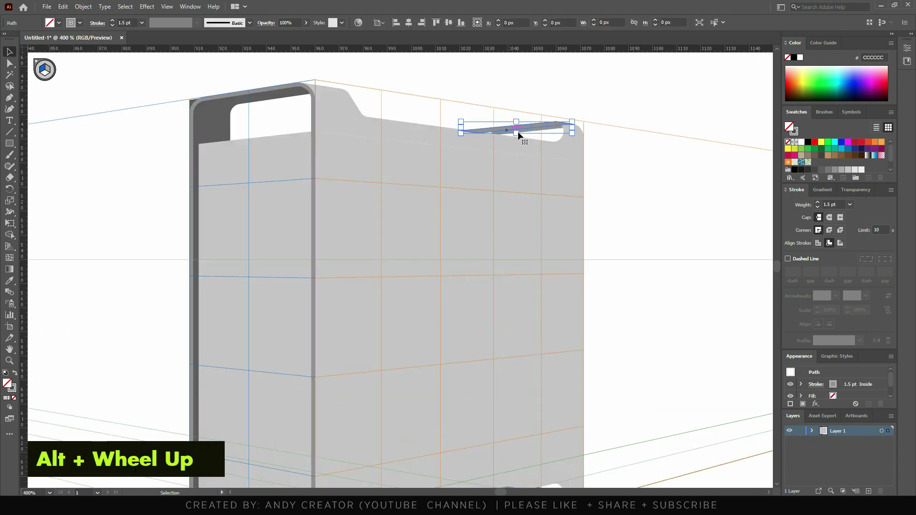
{"action": "left_click", "coordinate": [563, 131]}
{"action": "key", "text": "Delete"}
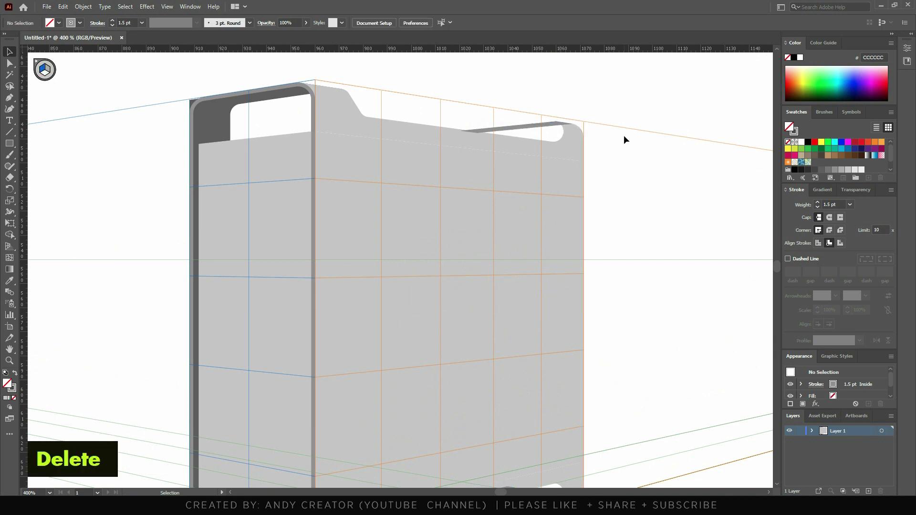
Send the lower rear strip backward eight levels, behind the light grey side panel, and deselect it
{"action": "scroll", "coordinate": [624, 138], "scroll_direction": "down", "scroll_amount": 4}
{"action": "scroll", "coordinate": [608, 317], "scroll_direction": "up", "scroll_amount": 4}
{"action": "left_click", "coordinate": [584, 328]}
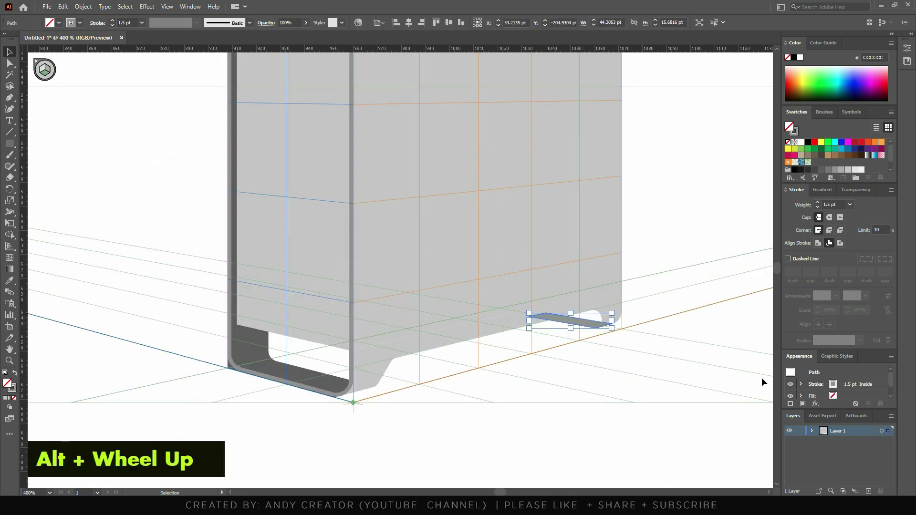
{"action": "scroll", "coordinate": [625, 336], "scroll_direction": "up", "scroll_amount": 2}
{"action": "key", "text": "ctrl"}
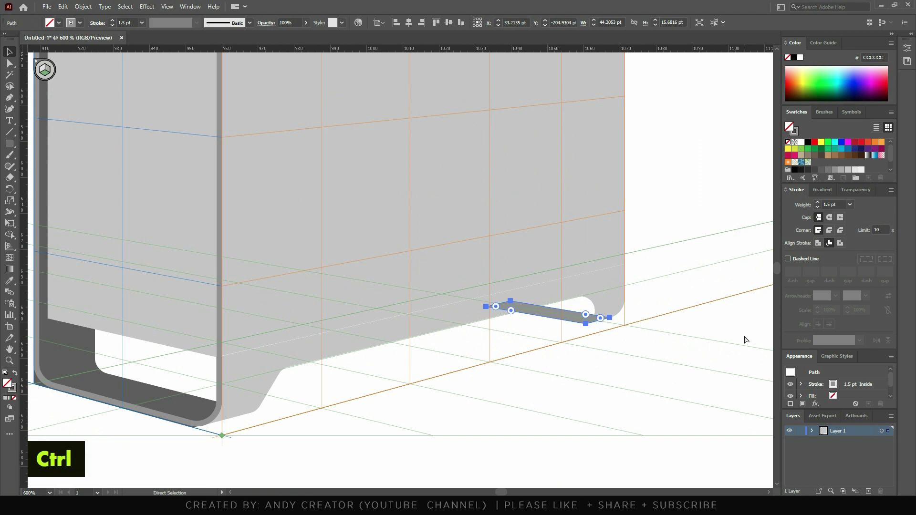
{"action": "key", "text": "ctrl+bracketleft"}
{"action": "key", "text": "ctrl+bracketleft"}
{"action": "key", "text": "ctrl+bracketleft"}
{"action": "key", "text": "ctrl+bracketleft"}
{"action": "key", "text": "ctrl+bracketleft"}
{"action": "key", "text": "ctrl+bracketleft"}
{"action": "key", "text": "ctrl+bracketleft"}
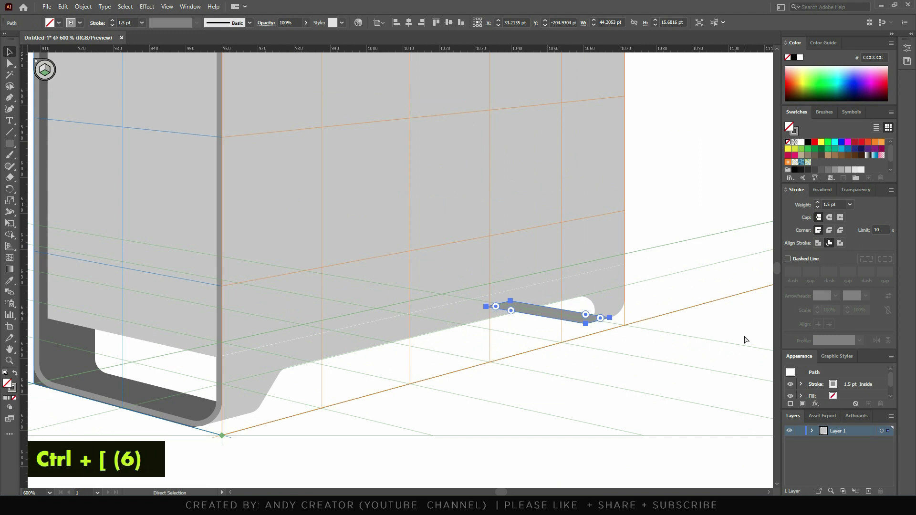
{"action": "key", "text": "ctrl+bracketleft"}
{"action": "left_click", "coordinate": [619, 393]}
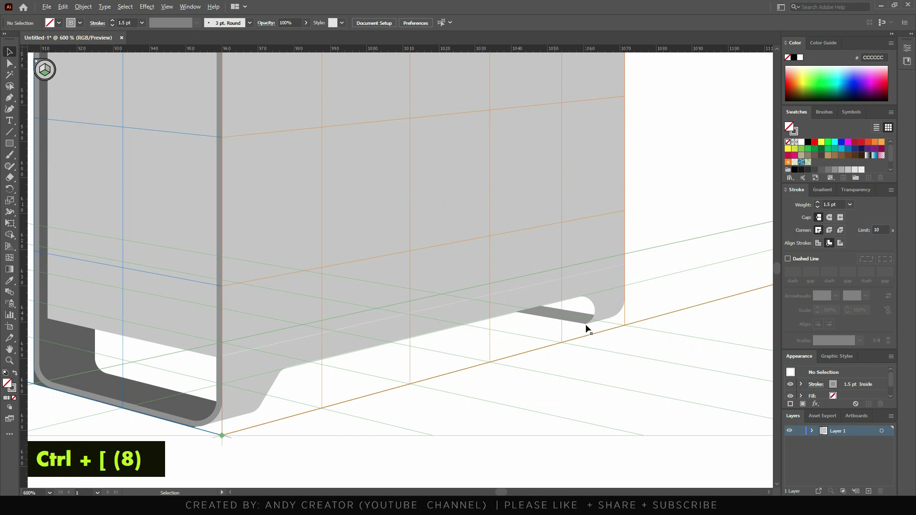
Stretch the lower rear strip's front corner slightly in perspective so the strip measures about 44.2 × 16.7 px
{"action": "scroll", "coordinate": [594, 334], "scroll_direction": "up", "scroll_amount": 3}
{"action": "scroll", "coordinate": [597, 334], "scroll_direction": "up", "scroll_amount": 1}
{"action": "left_click", "coordinate": [598, 313]}
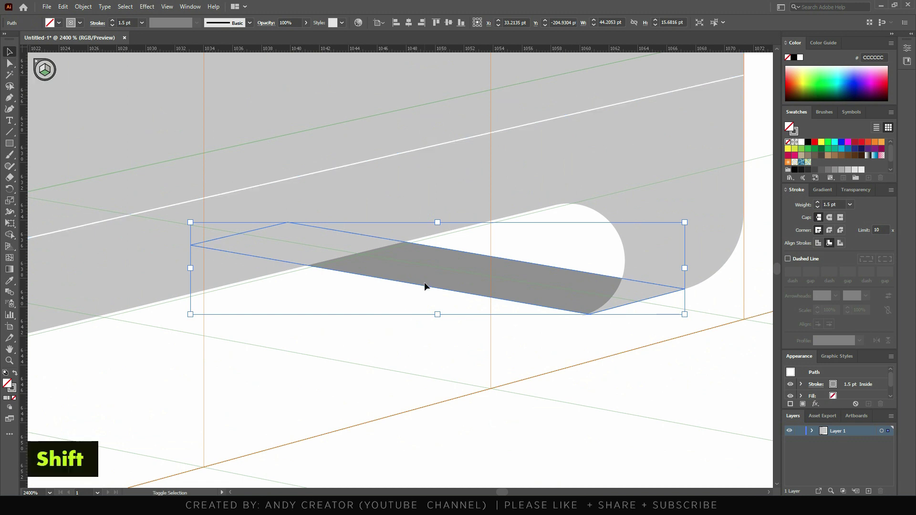
{"action": "key", "text": "shift+p"}
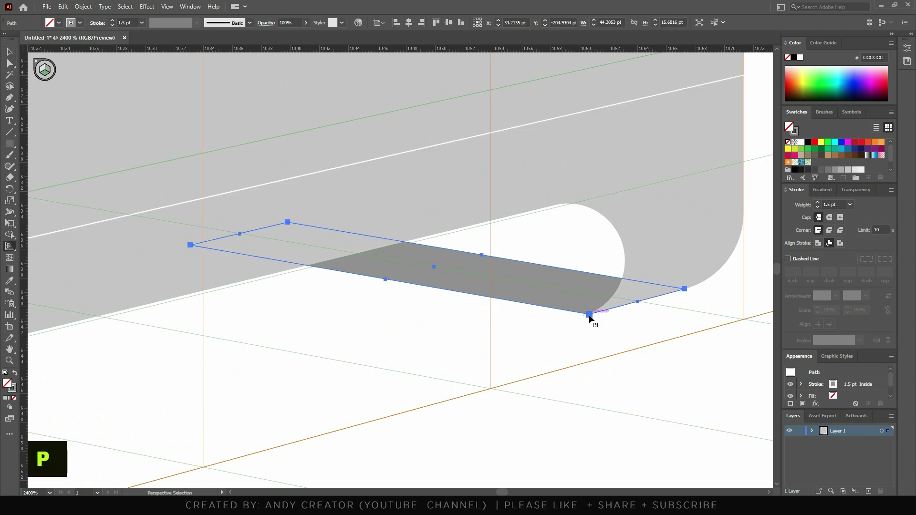
{"action": "left_click", "coordinate": [587, 316], "text": "ctrl"}
{"action": "left_click_drag", "start_coordinate": [586, 316], "coordinate": [582, 316]}
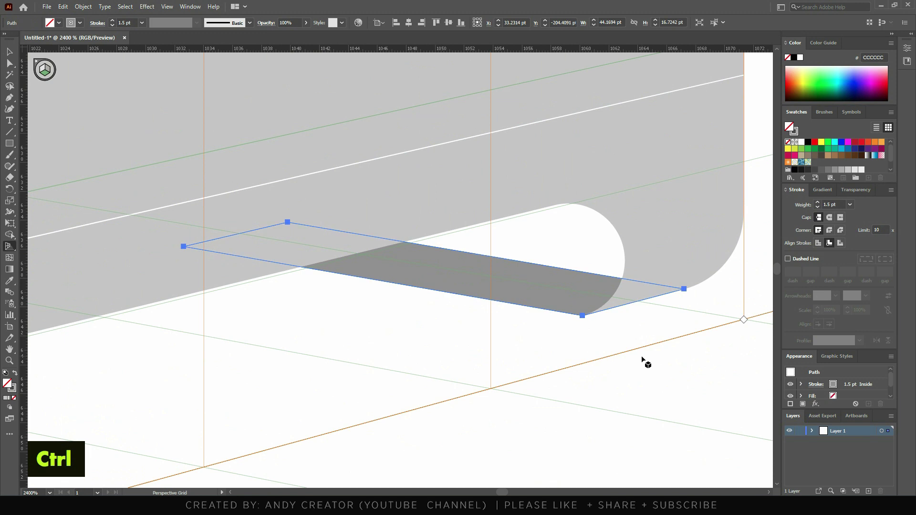
{"action": "key", "text": "alt"}
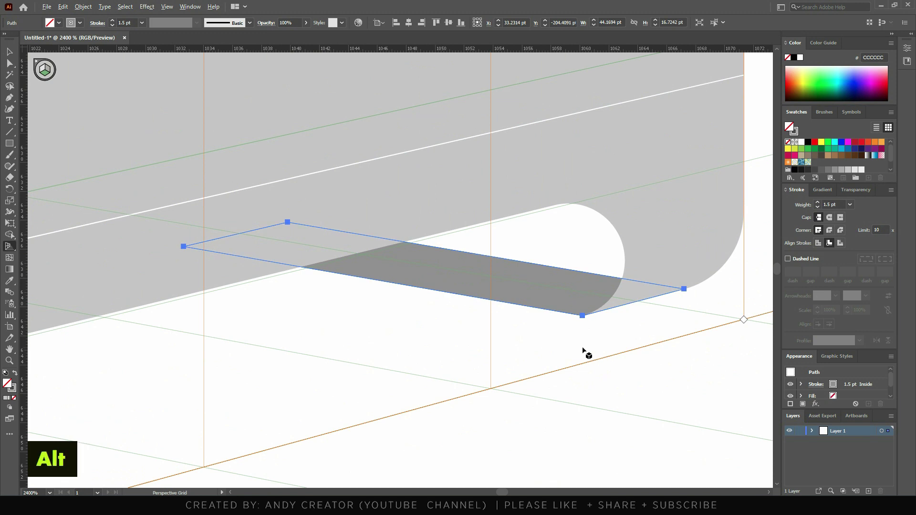
Send the upper rear strip backward six levels, behind the light grey side panel
{"action": "scroll", "coordinate": [658, 369], "scroll_direction": "down", "scroll_amount": 3}
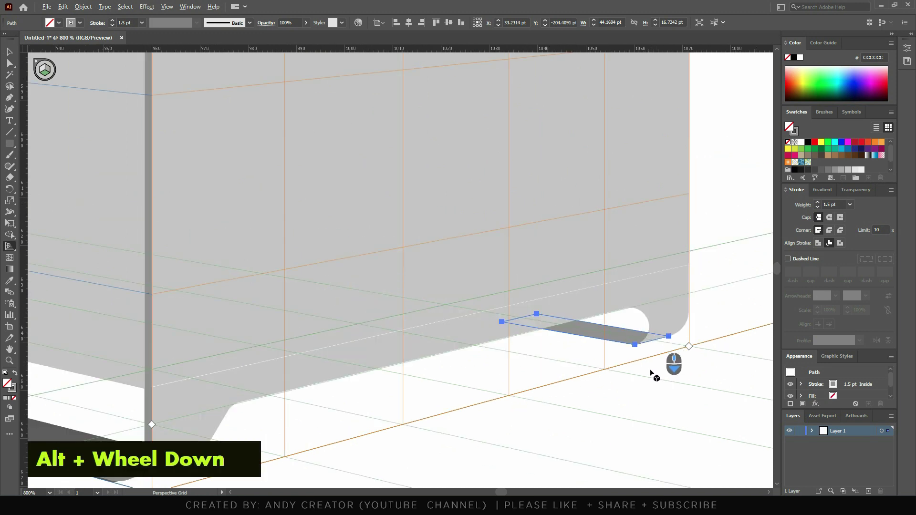
{"action": "scroll", "coordinate": [585, 344], "scroll_direction": "down", "scroll_amount": 3}
{"action": "scroll", "coordinate": [600, 160], "scroll_direction": "up", "scroll_amount": 4}
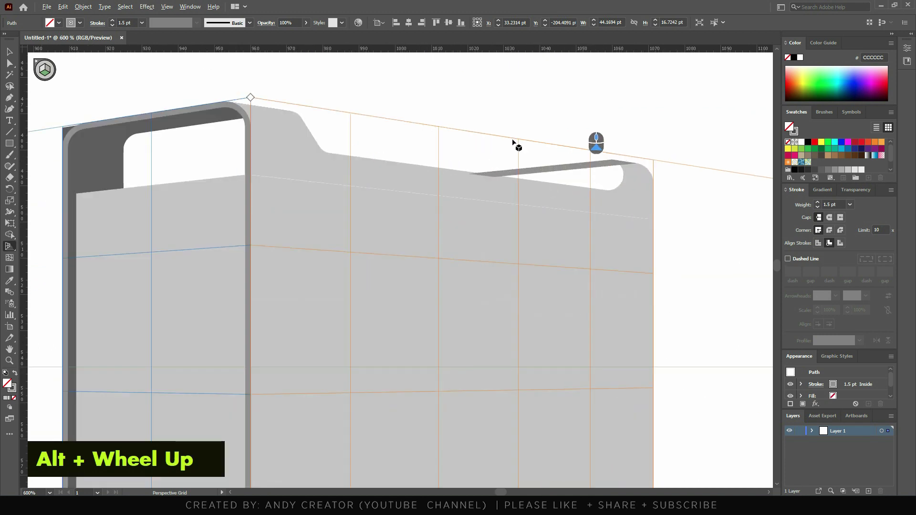
{"action": "left_click", "coordinate": [557, 168], "text": "ctrl"}
{"action": "key", "text": "ctrl+bracketleft"}
{"action": "key", "text": "ctrl+bracketleft"}
{"action": "key", "text": "ctrl+bracketleft"}
{"action": "key", "text": "ctrl+bracketleft"}
{"action": "key", "text": "ctrl+bracketleft"}
{"action": "key", "text": "ctrl+bracketleft"}
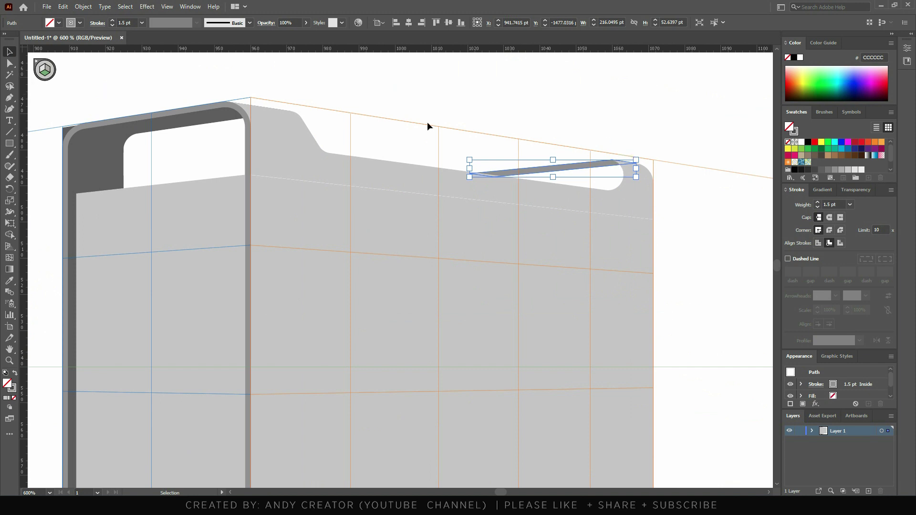
Stretch the upper rear strip's front corner slightly outward in perspective to meet the side panel's cutout edge, and deselect it
{"action": "scroll", "coordinate": [625, 167], "scroll_direction": "up", "scroll_amount": 4}
{"action": "scroll", "coordinate": [600, 169], "scroll_direction": "up", "scroll_amount": 3}
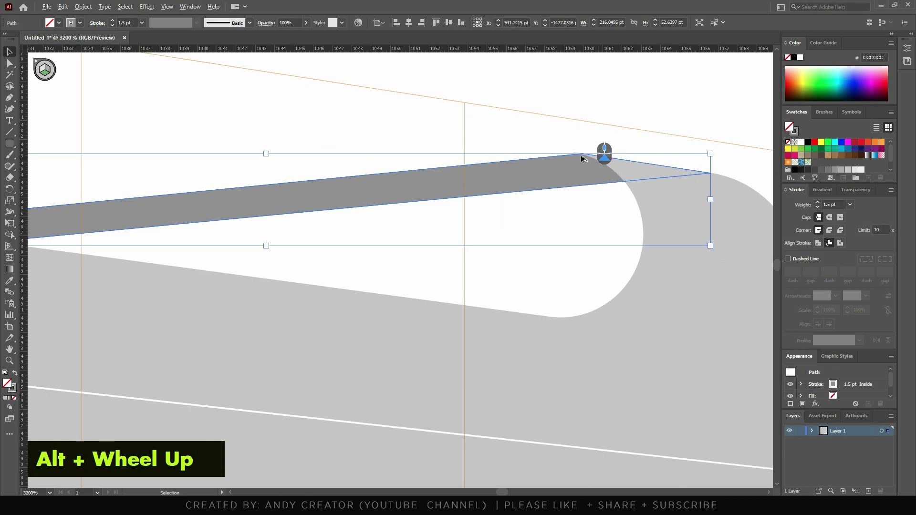
{"action": "key", "text": "ctrl"}
{"action": "key", "text": "ctrl"}
{"action": "key", "text": "p"}
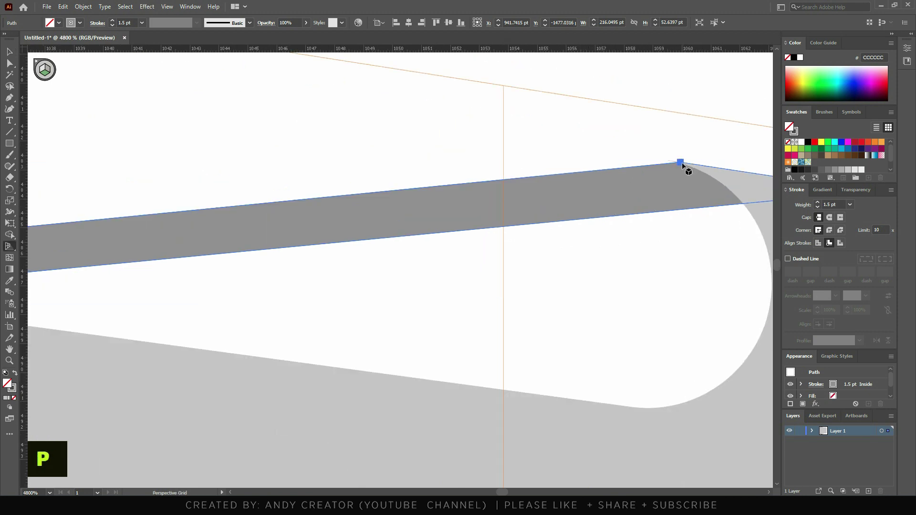
{"action": "left_click_drag", "start_coordinate": [680, 160], "coordinate": [668, 161]}
{"action": "scroll", "coordinate": [600, 174], "scroll_direction": "down", "scroll_amount": 4}
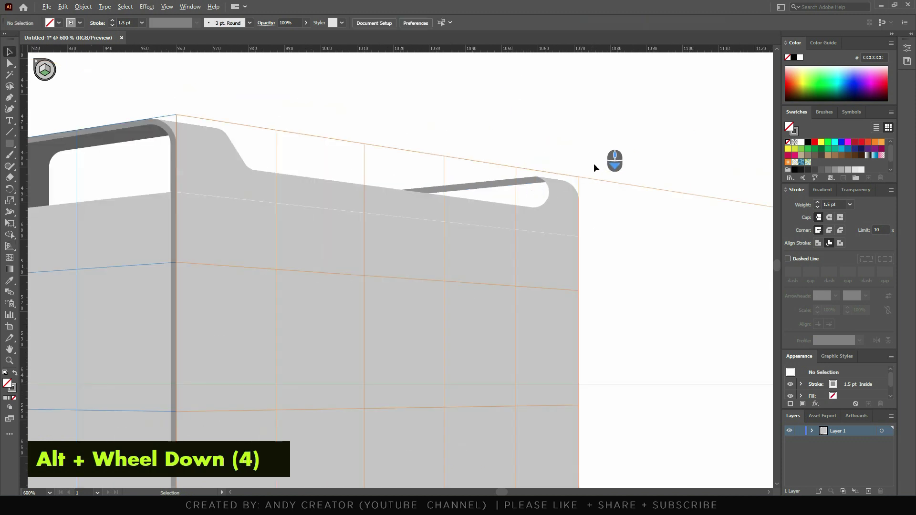
{"action": "left_click", "coordinate": [577, 144], "text": "alt"}
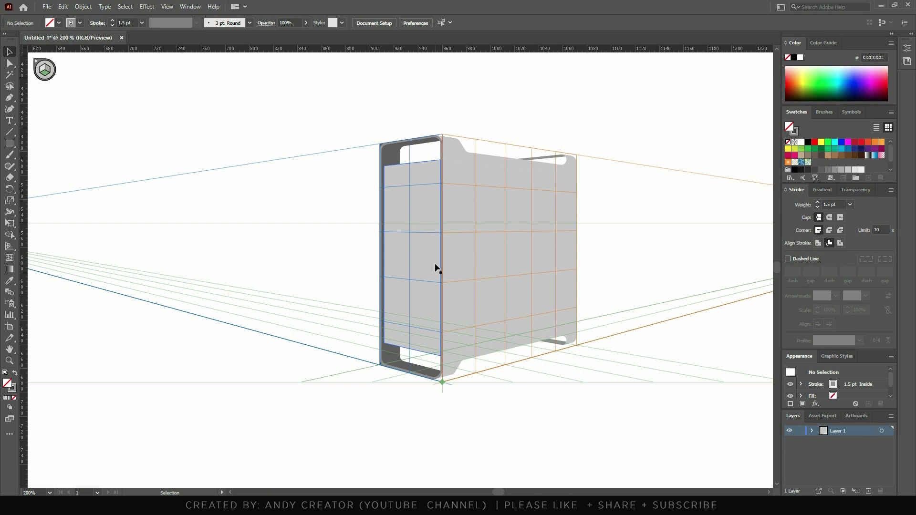
Select the front frame and the dark inner face, and remove the sliver outside the frame's rounded upper outer corner with Shape Builder
{"action": "scroll", "coordinate": [415, 236], "scroll_direction": "up", "scroll_amount": 2}
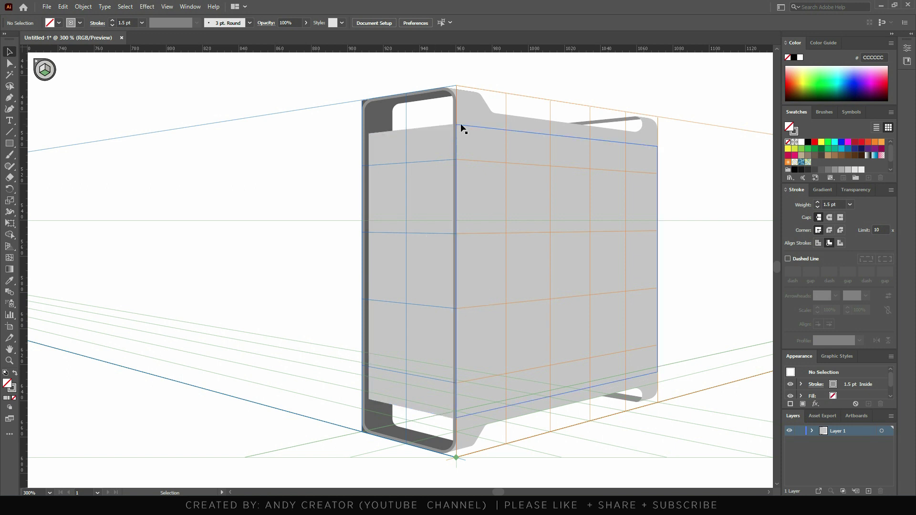
{"action": "key", "text": "alt"}
{"action": "key", "text": "alt"}
{"action": "left_click", "coordinate": [397, 106]}
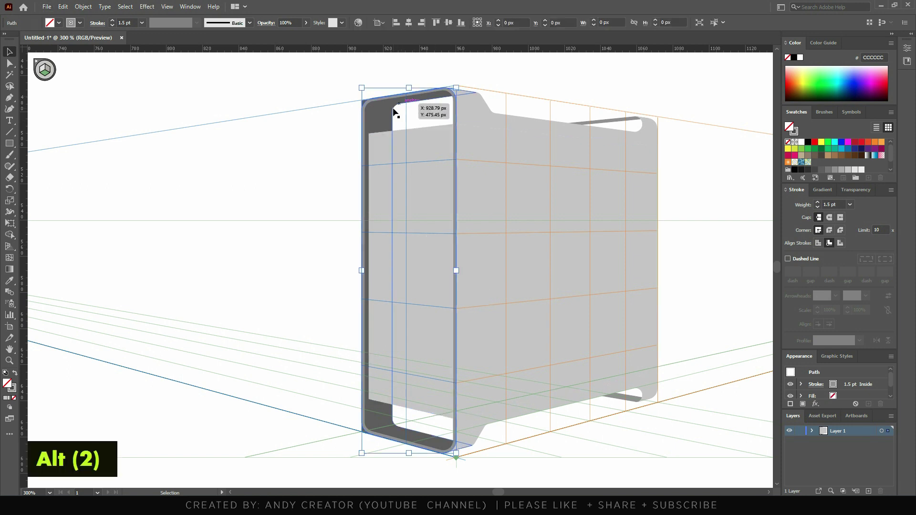
{"action": "scroll", "coordinate": [426, 88], "scroll_direction": "up", "scroll_amount": 2, "text": "alt"}
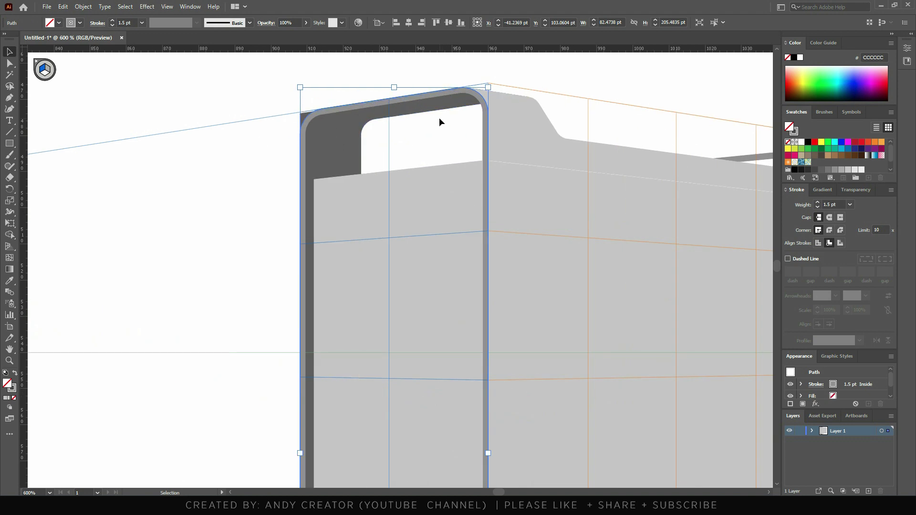
{"action": "key", "text": "ctrl"}
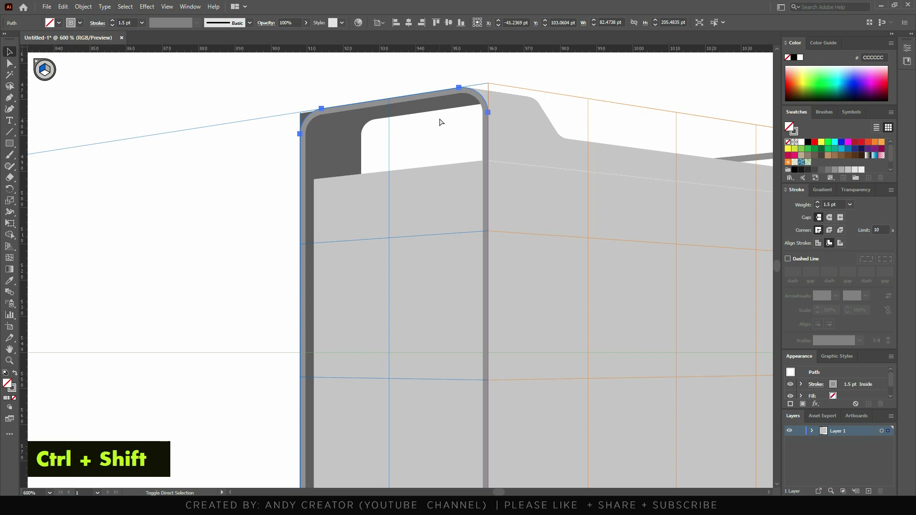
{"action": "key", "text": "ctrl+shift+v"}
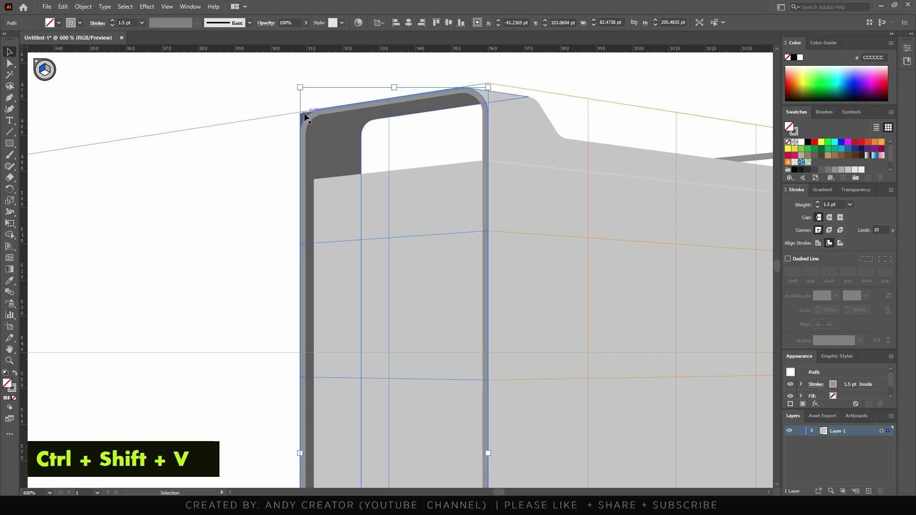
{"action": "left_click", "coordinate": [325, 141], "text": "shift"}
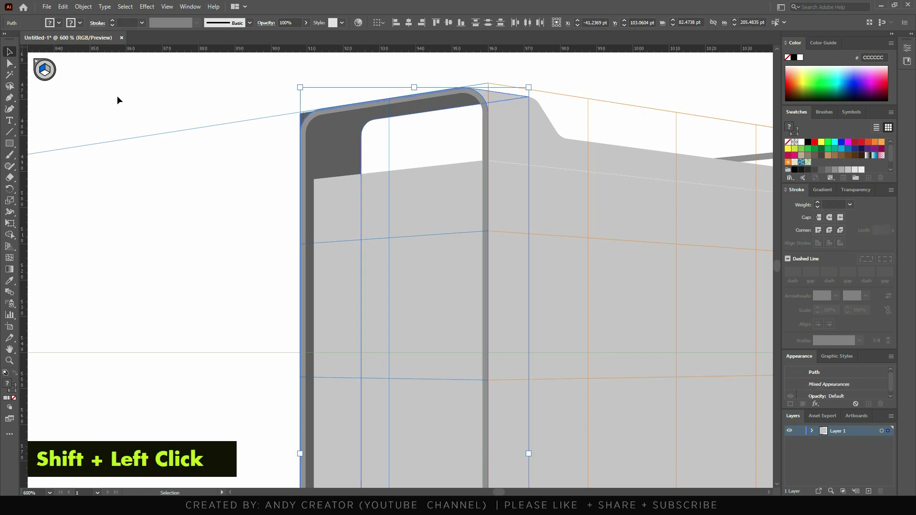
{"action": "key", "text": "shift+m"}
{"action": "left_click", "coordinate": [314, 128]}
{"action": "left_click", "coordinate": [380, 139], "text": "alt"}
Remove the matching sliver outside the frame's rounded lower outer corner with Shape Builder, and deselect the shapes
{"action": "scroll", "coordinate": [350, 243], "scroll_direction": "down", "scroll_amount": 5}
{"action": "scroll", "coordinate": [354, 195], "scroll_direction": "up", "scroll_amount": 4}
{"action": "scroll", "coordinate": [353, 195], "scroll_direction": "up", "scroll_amount": 7}
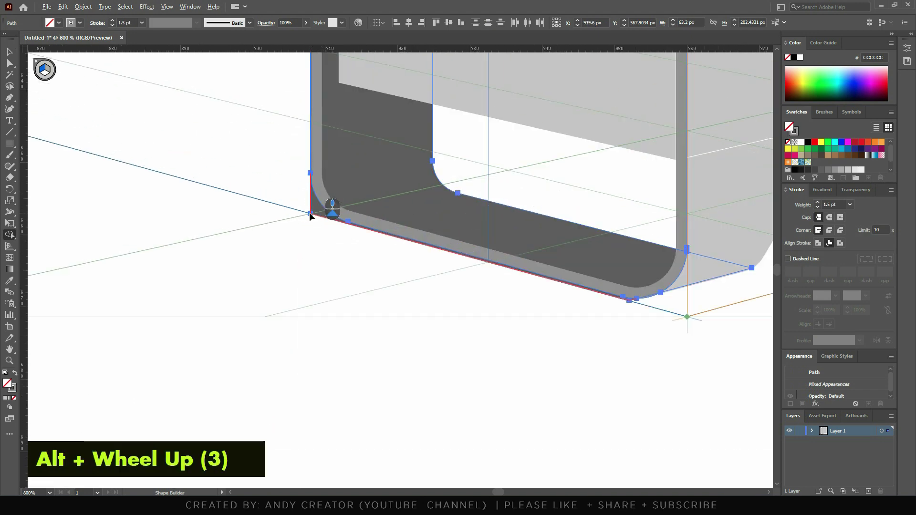
{"action": "left_click", "coordinate": [9, 52]}
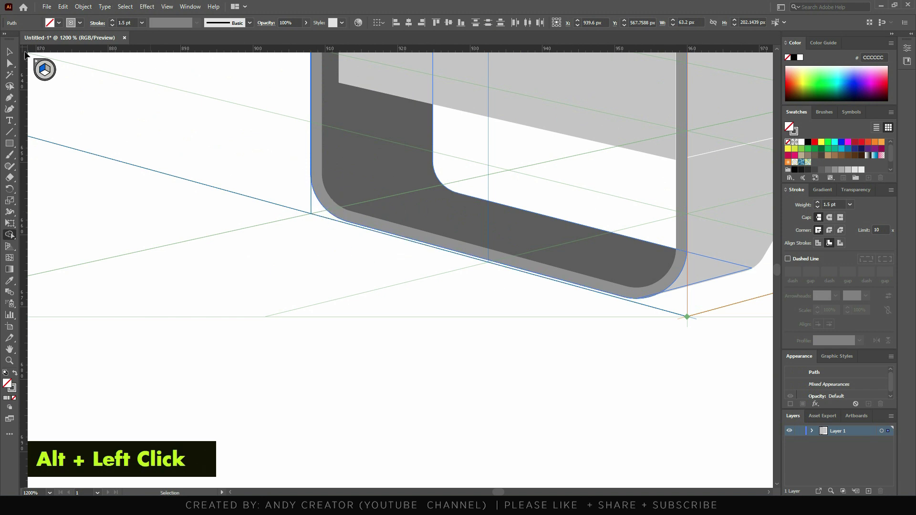
{"action": "left_click", "coordinate": [363, 368]}
Draw an open Pen path about 47.5 × 8.6 px around the upper rear cutout's rounded end and along the rear strip's top edge
{"action": "scroll", "coordinate": [363, 367], "scroll_direction": "down", "scroll_amount": 3}
{"action": "scroll", "coordinate": [362, 366], "scroll_direction": "down", "scroll_amount": 3}
{"action": "scroll", "coordinate": [429, 177], "scroll_direction": "up", "scroll_amount": 6}
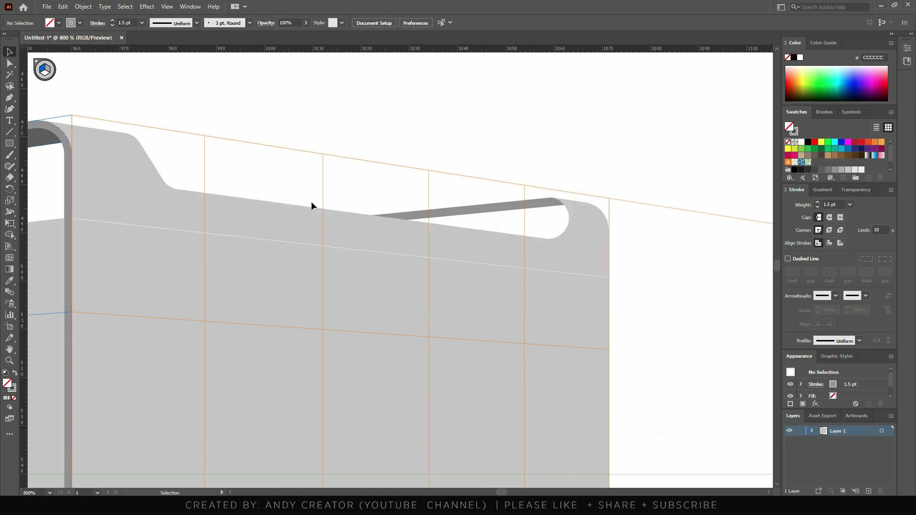
{"action": "key", "text": "p"}
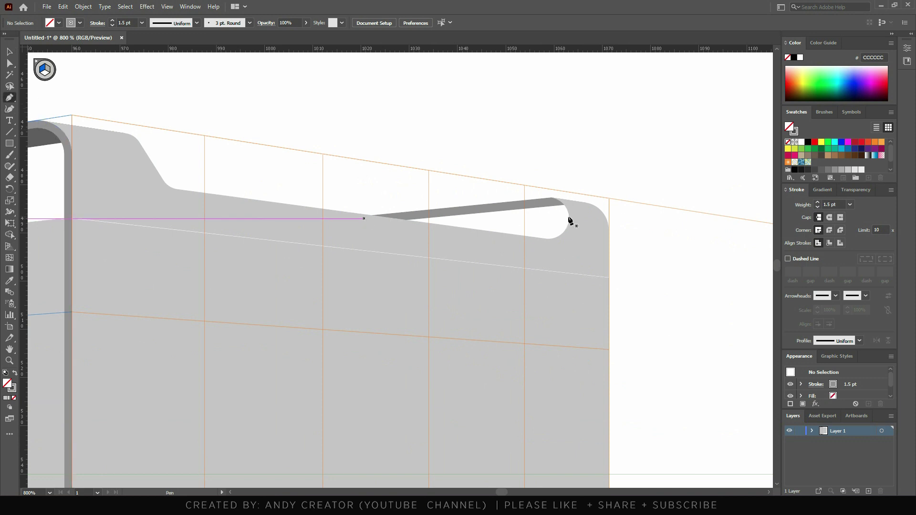
{"action": "left_click", "coordinate": [548, 239]}
{"action": "left_click", "coordinate": [560, 208]}
{"action": "key", "text": "ctrl+z"}
{"action": "left_click_drag", "start_coordinate": [569, 218], "coordinate": [568, 202]}
{"action": "left_click", "coordinate": [551, 197]}
{"action": "left_click", "coordinate": [571, 197], "text": "ctrl"}
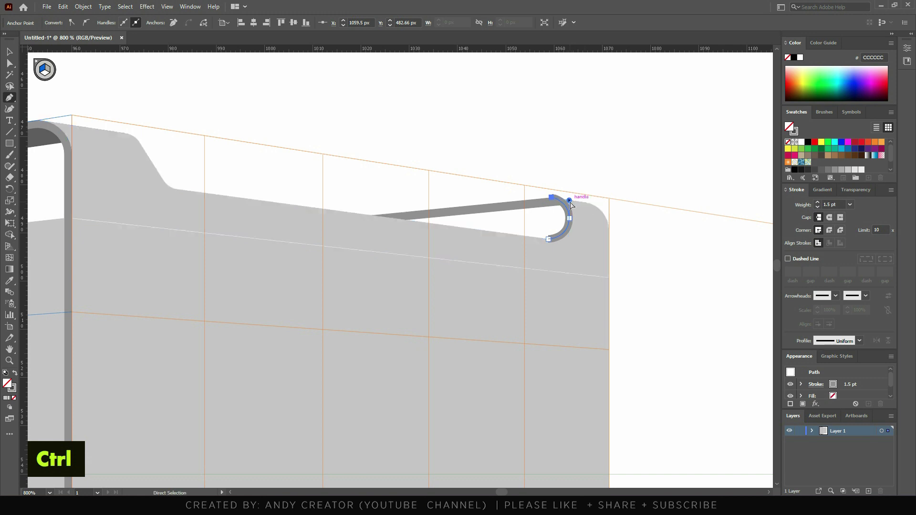
{"action": "left_click", "coordinate": [339, 218]}
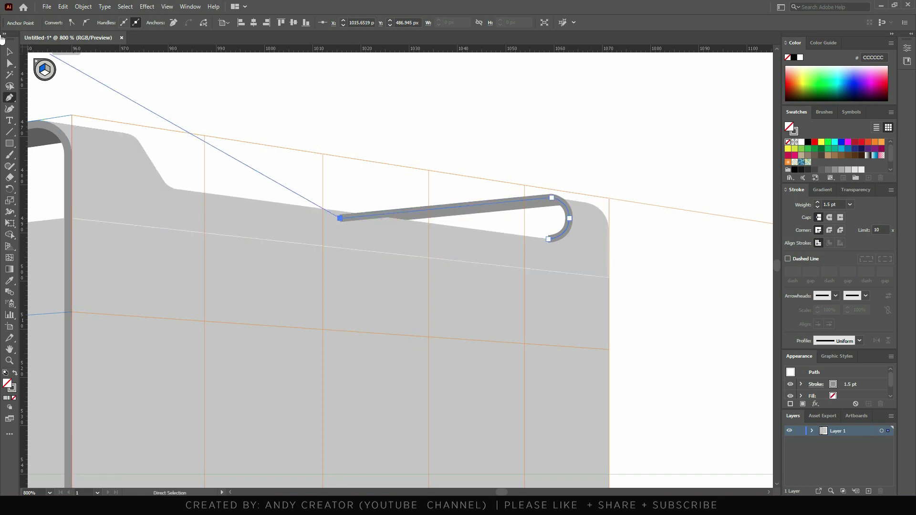
{"action": "left_click", "coordinate": [9, 52]}
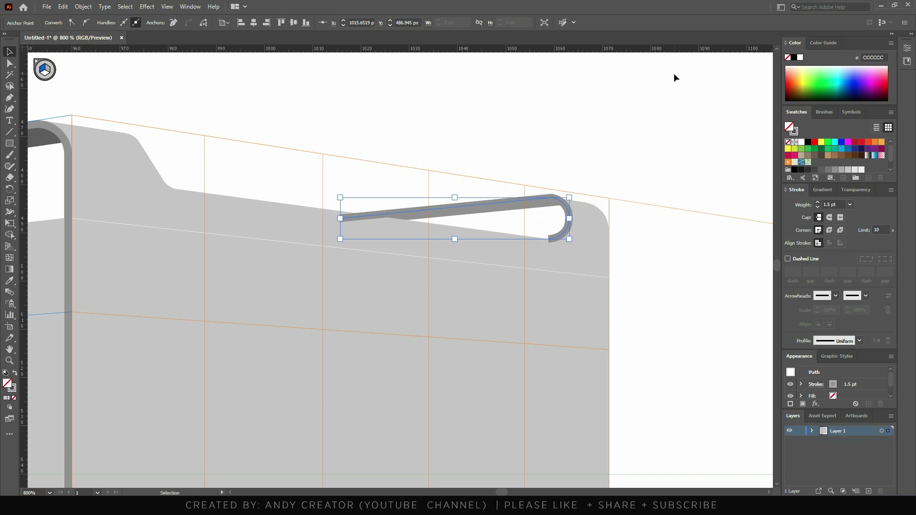
Nudge the whole cutout path down 1 px
{"action": "key", "text": "Down"}
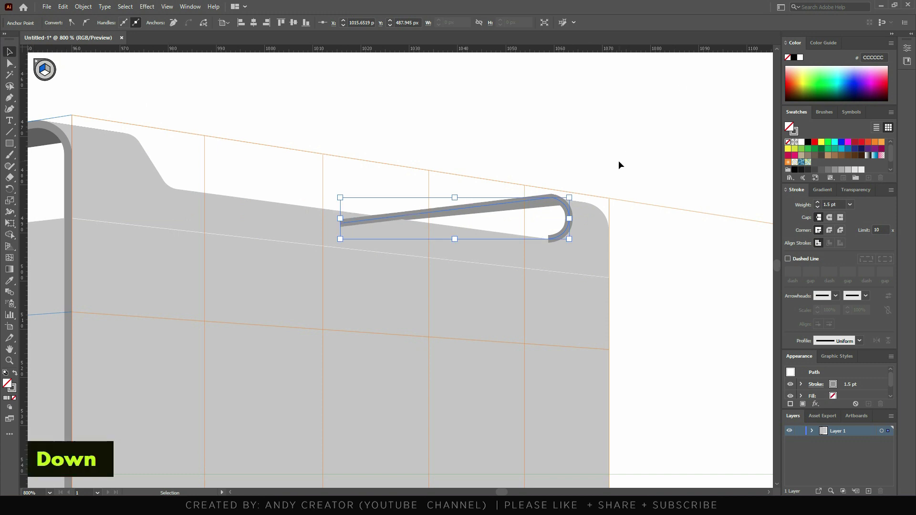
{"action": "key", "text": "Up"}
{"action": "double_click", "coordinate": [545, 188]}
{"action": "left_click", "coordinate": [571, 203]}
{"action": "key", "text": "Down"}
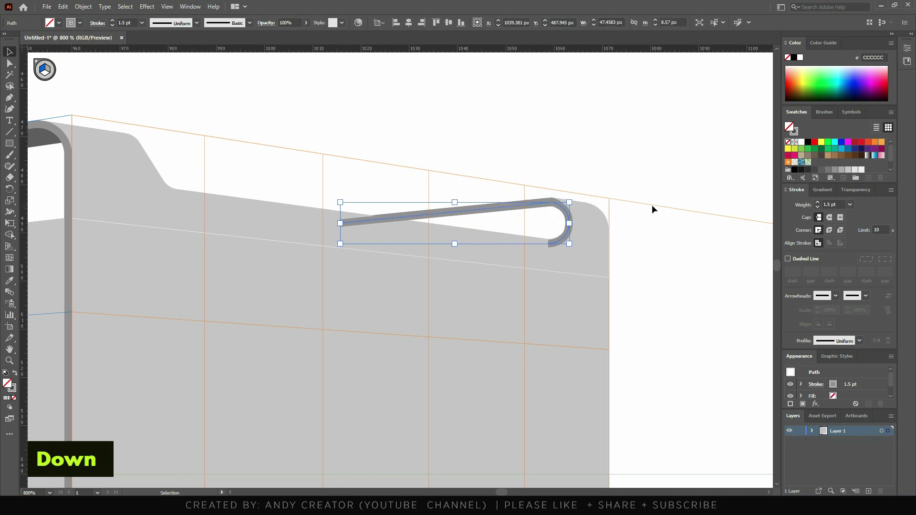
{"action": "key", "text": "ctrl"}
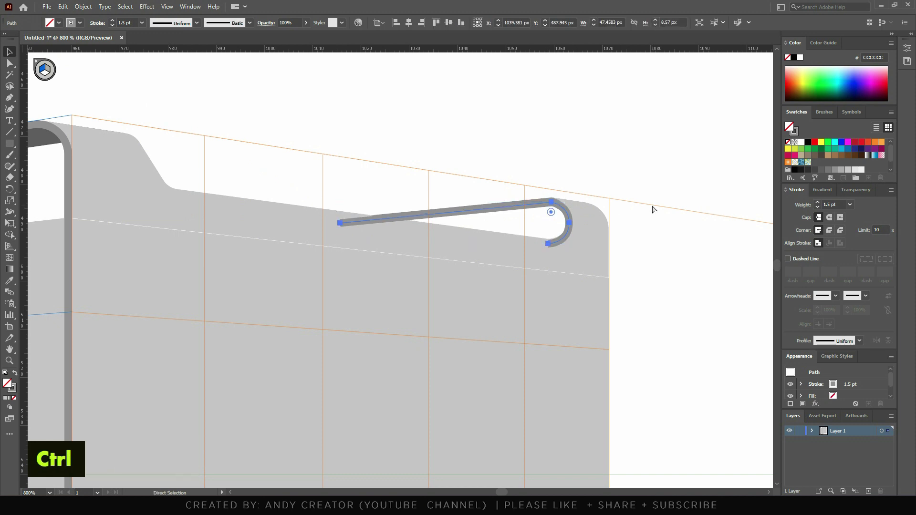
Close the cutout path through two extra anchor points over the grey side panel, and align its stroke to the inside
{"action": "scroll", "coordinate": [518, 212], "scroll_direction": "down", "scroll_amount": 2}
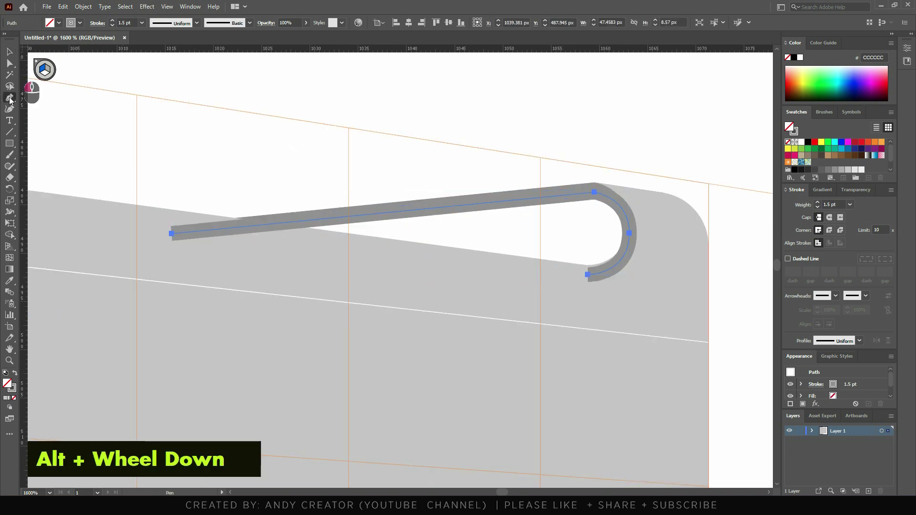
{"action": "left_click", "coordinate": [588, 275]}
{"action": "left_click", "coordinate": [254, 306]}
{"action": "left_click", "coordinate": [184, 260]}
{"action": "left_click", "coordinate": [172, 234]}
{"action": "key", "text": "v"}
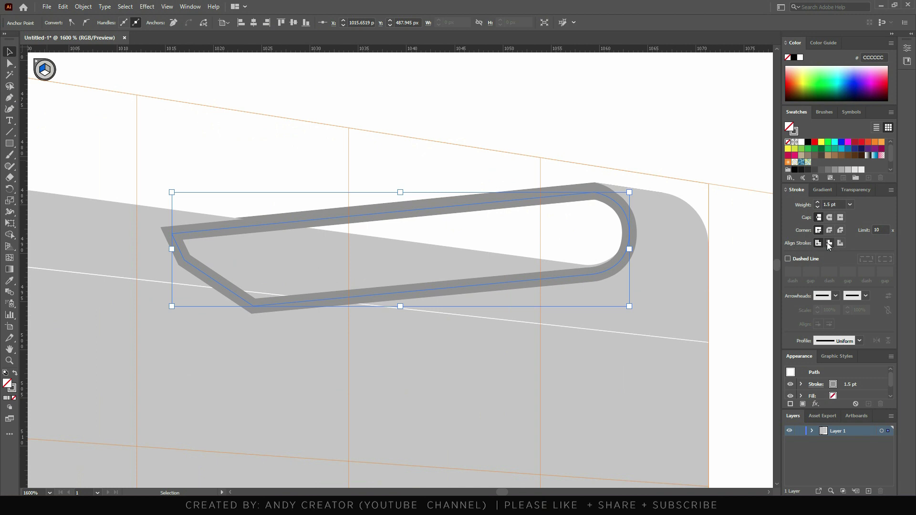
{"action": "left_click", "coordinate": [829, 242]}
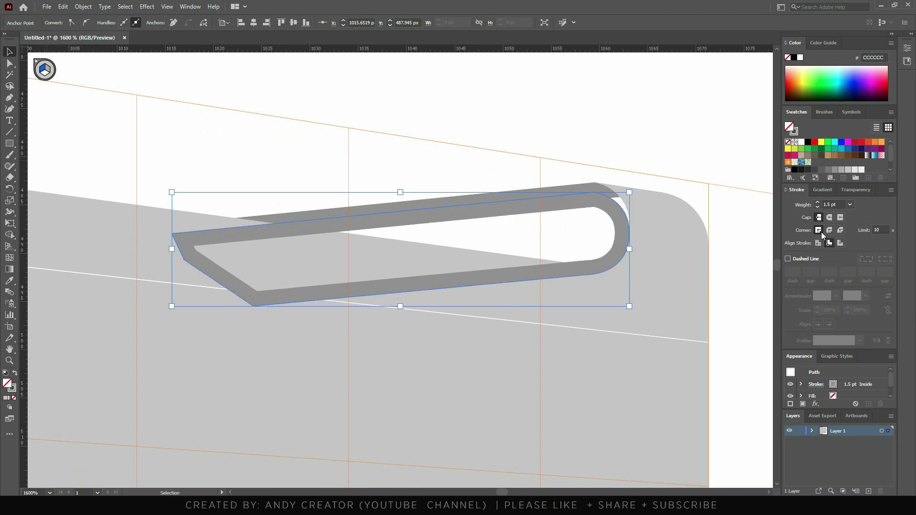
{"action": "left_click", "coordinate": [576, 120]}
Move the closed path up onto the cutout and strip edges, and send it backward five levels behind the side panel
{"action": "left_click_drag", "start_coordinate": [614, 205], "coordinate": [605, 187]}
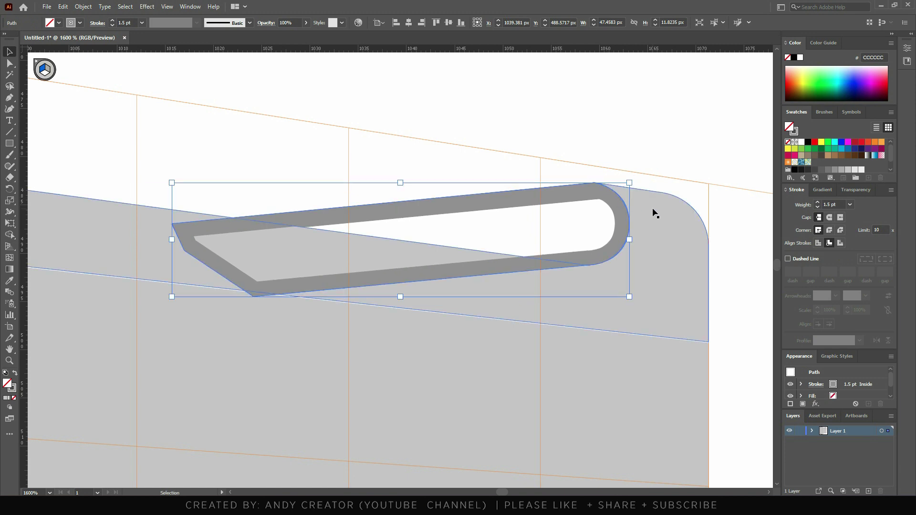
{"action": "key", "text": "ctrl+["}
{"action": "key", "text": "ctrl+["}
{"action": "key", "text": "ctrl+["}
{"action": "key", "text": "ctrl+["}
{"action": "key", "text": "ctrl+["}
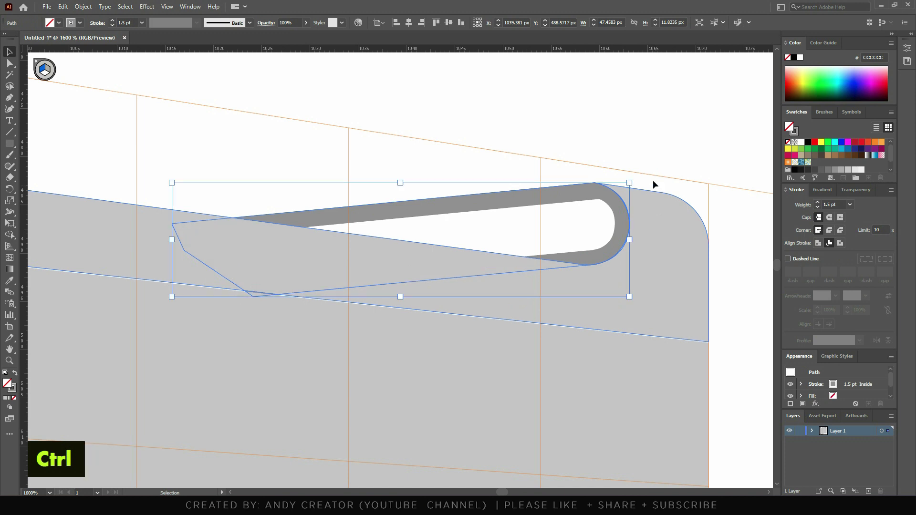
Make the path's upper anchor at the rounded end smooth, and adjust its position and handle to follow the cutout's upper curve
{"action": "key", "text": "ctrl"}
{"action": "left_click", "coordinate": [594, 182]}
{"action": "scroll", "coordinate": [644, 196], "scroll_direction": "up", "scroll_amount": 3}
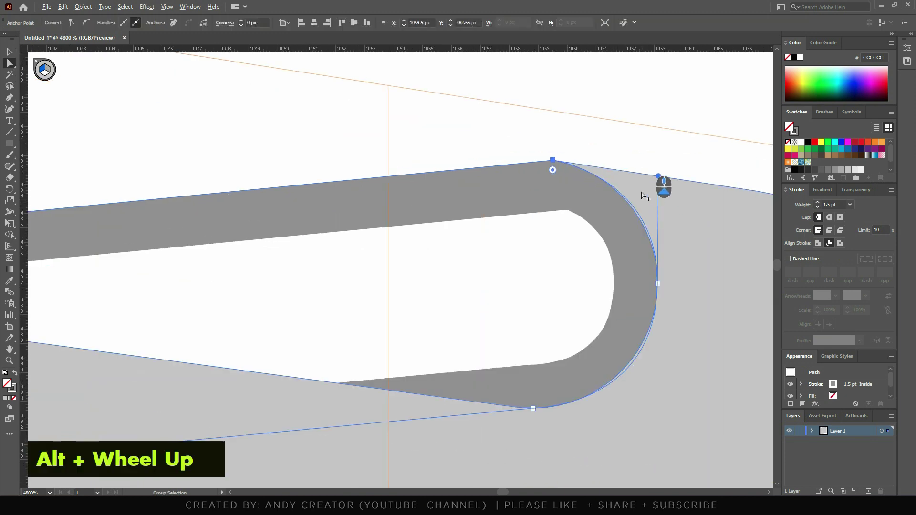
{"action": "scroll", "coordinate": [645, 196], "scroll_direction": "up", "scroll_amount": 1}
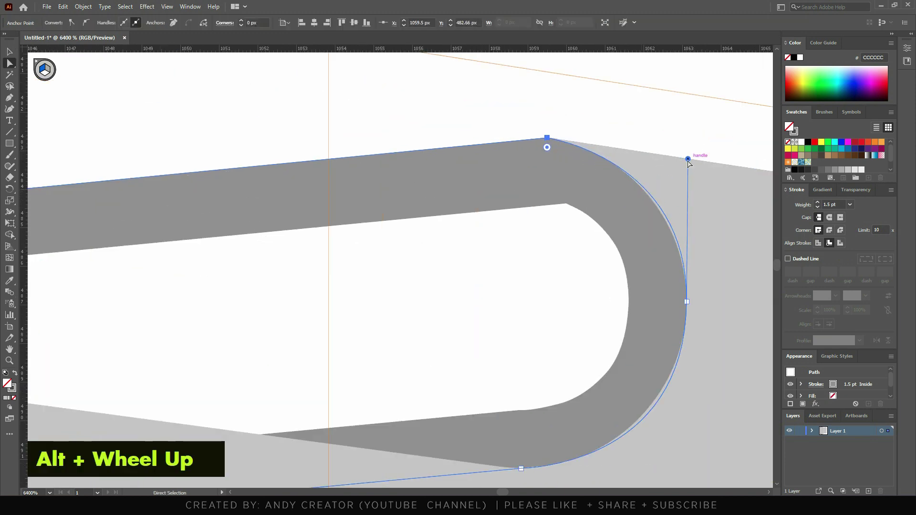
{"action": "left_click", "coordinate": [547, 137], "text": "ctrl"}
{"action": "left_click", "coordinate": [548, 138], "text": "ctrl"}
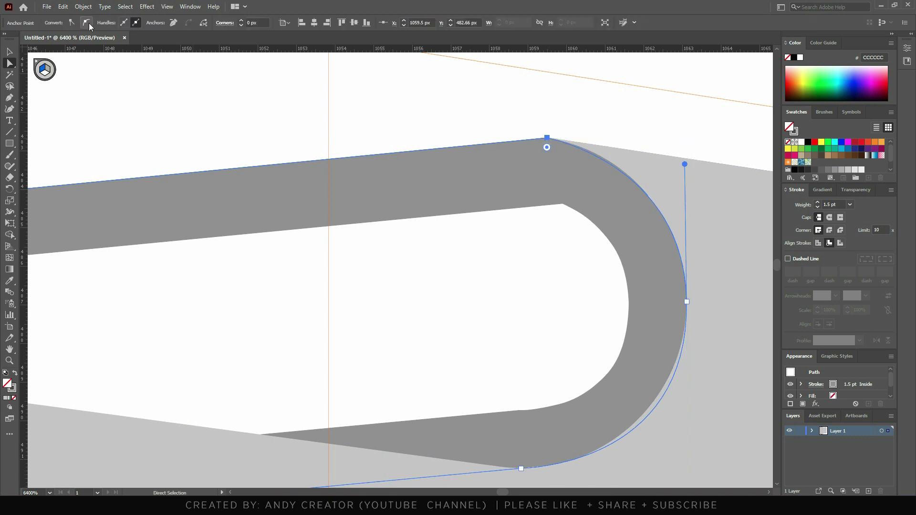
{"action": "mouse_move", "coordinate": [547, 138]}
{"action": "left_mouse_down"}
{"action": "mouse_move", "coordinate": [541, 147]}
{"action": "mouse_move", "coordinate": [533, 139]}
{"action": "mouse_move", "coordinate": [567, 124]}
{"action": "mouse_move", "coordinate": [541, 126]}
{"action": "left_mouse_up"}
{"action": "left_click", "coordinate": [10, 52]}
{"action": "left_click", "coordinate": [10, 63]}
{"action": "scroll", "coordinate": [514, 170], "scroll_direction": "up", "scroll_amount": 1}
{"action": "scroll", "coordinate": [540, 126], "scroll_direction": "up", "scroll_amount": 2}
{"action": "left_click_drag", "start_coordinate": [413, 207], "coordinate": [408, 212]}
{"action": "left_click_drag", "start_coordinate": [461, 202], "coordinate": [474, 205]}
Adjust the handles along the lower half of the path's rounded end so it follows the cutout's lower curve
{"action": "scroll", "coordinate": [474, 205], "scroll_direction": "down", "scroll_amount": 3, "text": "alt"}
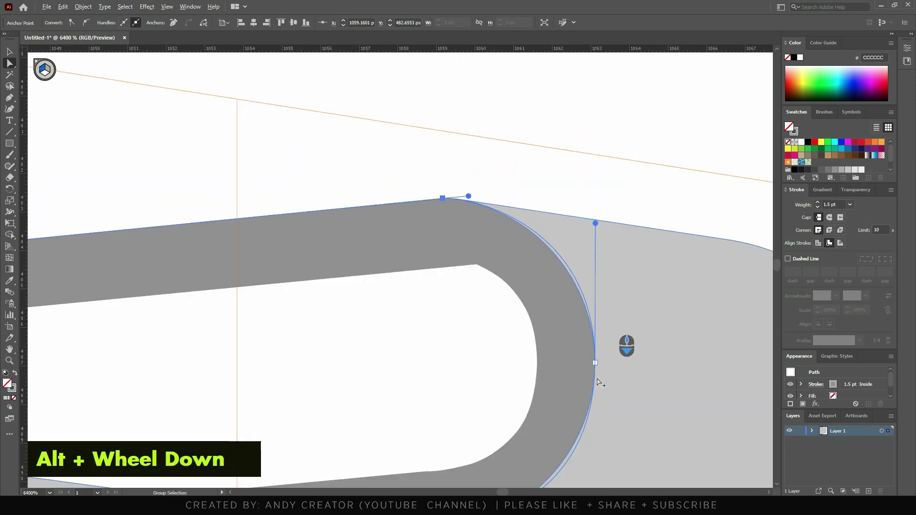
{"action": "scroll", "coordinate": [595, 227], "scroll_direction": "up", "scroll_amount": 1, "text": "alt"}
{"action": "left_click_drag", "start_coordinate": [487, 317], "coordinate": [505, 316]}
{"action": "left_click_drag", "start_coordinate": [612, 306], "coordinate": [611, 296]}
{"action": "left_click_drag", "start_coordinate": [505, 317], "coordinate": [517, 319]}
{"action": "left_click_drag", "start_coordinate": [612, 296], "coordinate": [608, 291]}
{"action": "left_click", "coordinate": [488, 317]}
{"action": "left_click", "coordinate": [9, 51]}
{"action": "left_click", "coordinate": [483, 262]}
Give the cutout path a 1 pt stroke in light grey B3B3B3 without a fill, and deselect it
{"action": "scroll", "coordinate": [483, 269], "scroll_direction": "down", "scroll_amount": 5, "text": "alt"}
{"action": "left_click", "coordinate": [483, 244]}
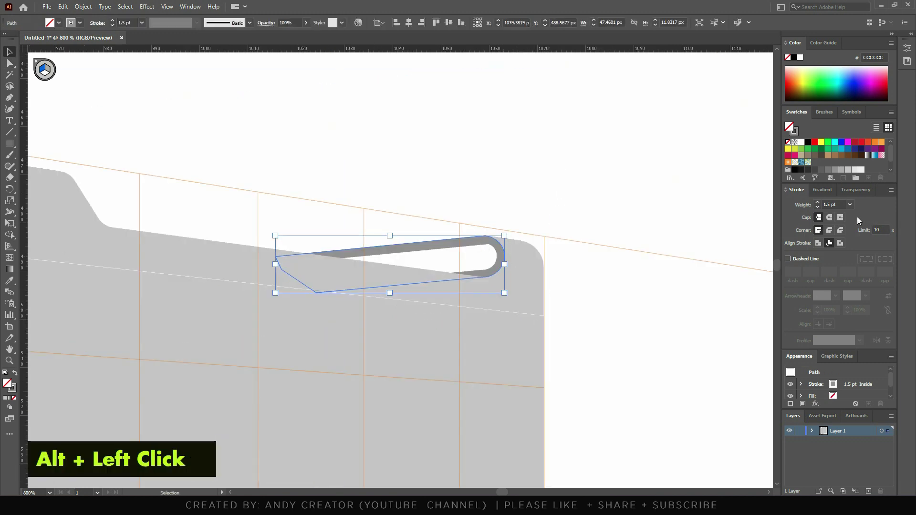
{"action": "left_click", "coordinate": [840, 203]}
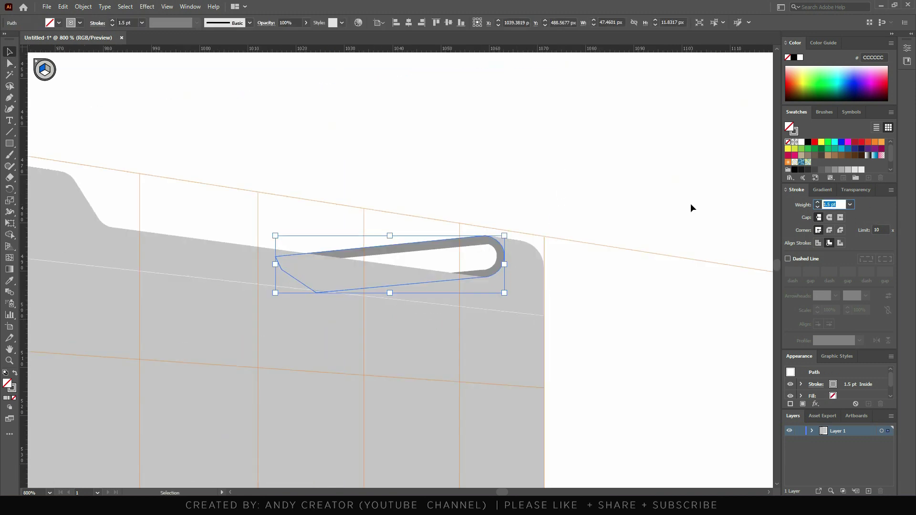
{"action": "type", "text": "1"}
{"action": "key", "text": "Return"}
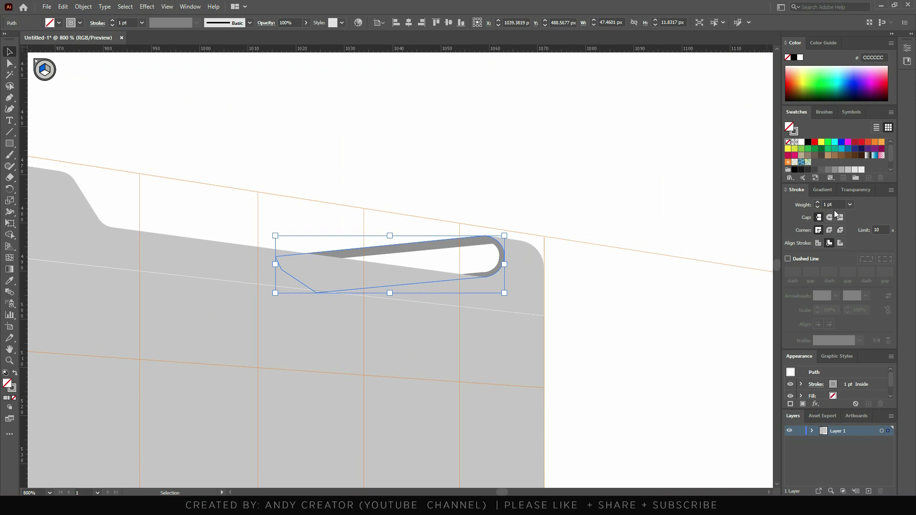
{"action": "left_click", "coordinate": [841, 170]}
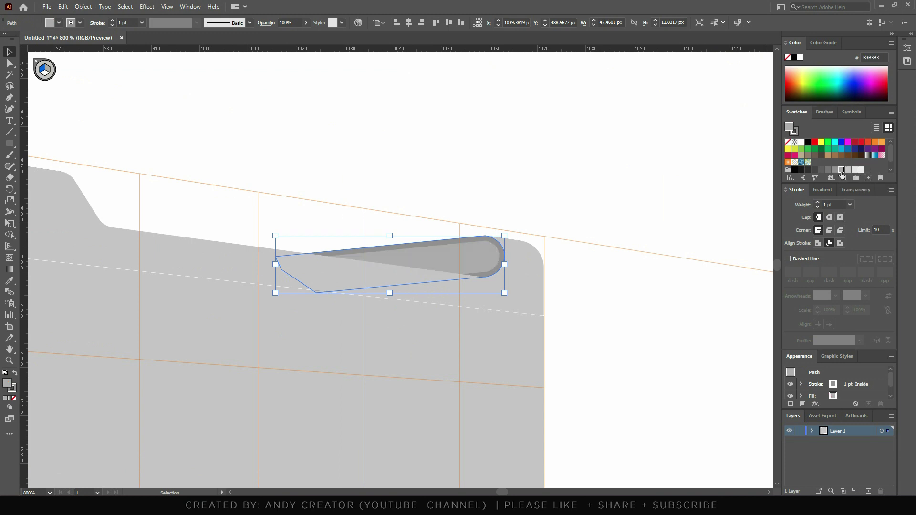
{"action": "key", "text": "ctrl+z"}
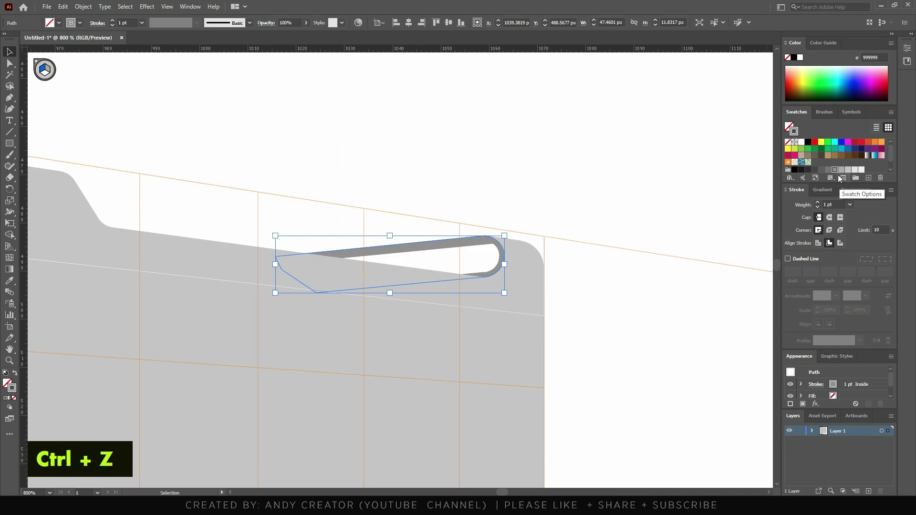
{"action": "left_click", "coordinate": [841, 170]}
{"action": "left_click", "coordinate": [660, 164]}
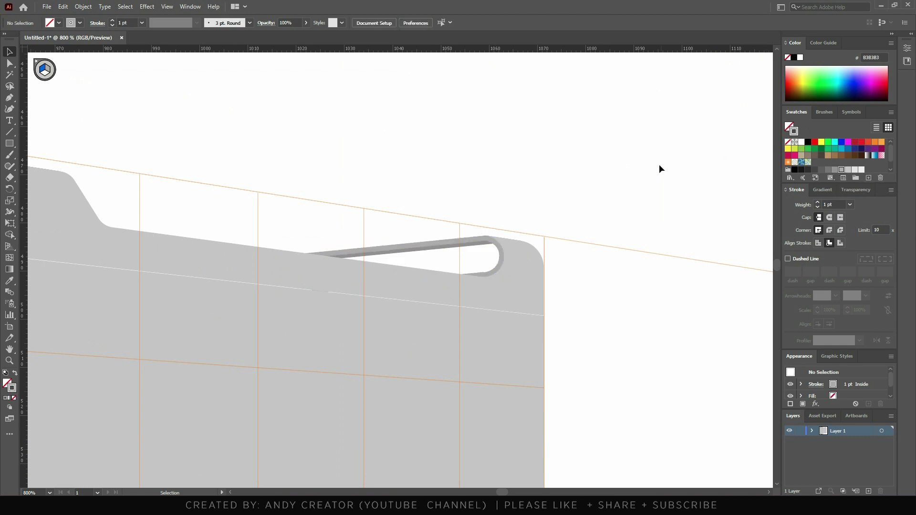
Reduce the cutout path's stroke weight to 0.75 pt and deselect it
{"action": "left_click", "coordinate": [493, 271]}
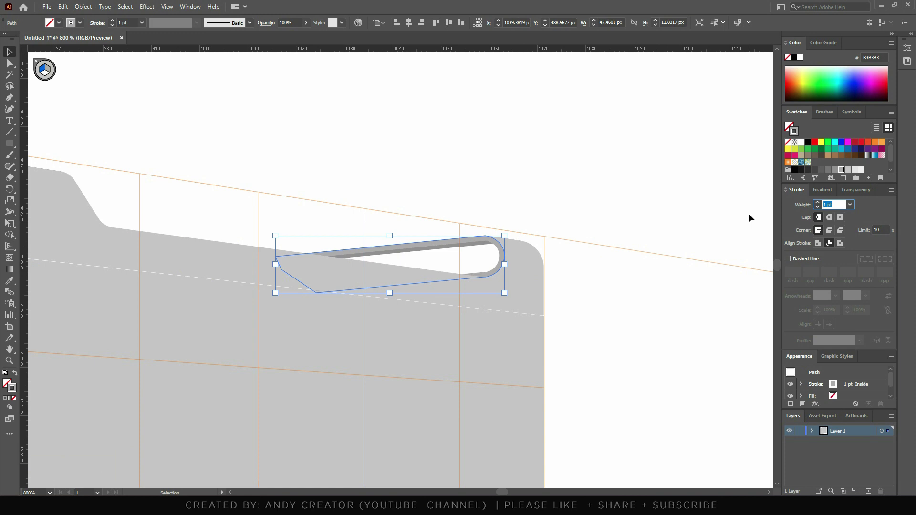
{"action": "type", "text": ".75"}
{"action": "key", "text": "Return"}
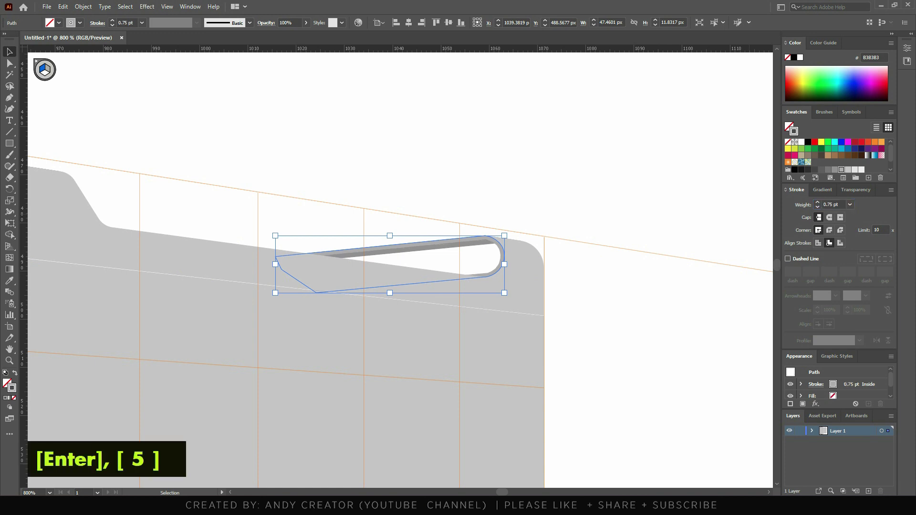
{"action": "left_click", "coordinate": [601, 199]}
With the Pen tool, trace the rounded end of the lower rear cutout as a curved path starting at its lower corner
{"action": "scroll", "coordinate": [555, 146], "scroll_direction": "down", "scroll_amount": 3}
{"action": "left_click", "coordinate": [574, 133], "text": "alt"}
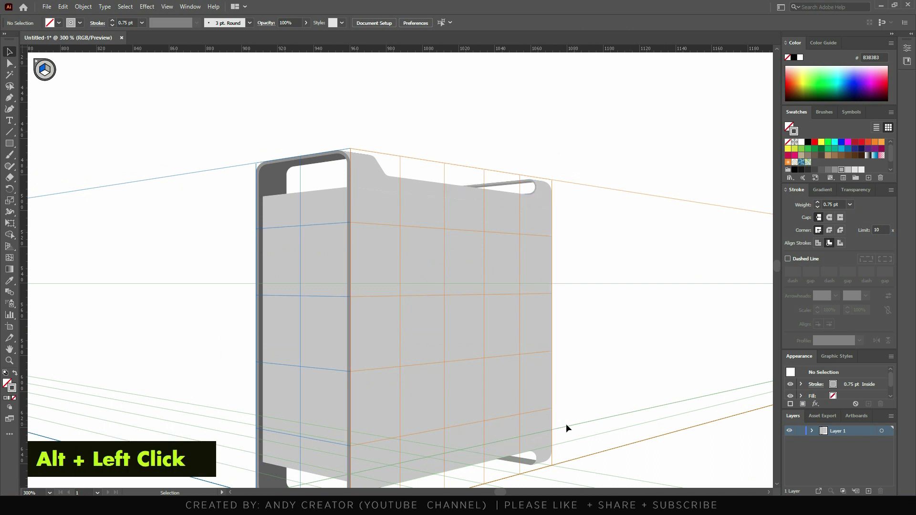
{"action": "scroll", "coordinate": [593, 264], "scroll_direction": "down", "scroll_amount": 4}
{"action": "scroll", "coordinate": [625, 362], "scroll_direction": "up", "scroll_amount": 6}
{"action": "scroll", "coordinate": [625, 359], "scroll_direction": "up", "scroll_amount": 3}
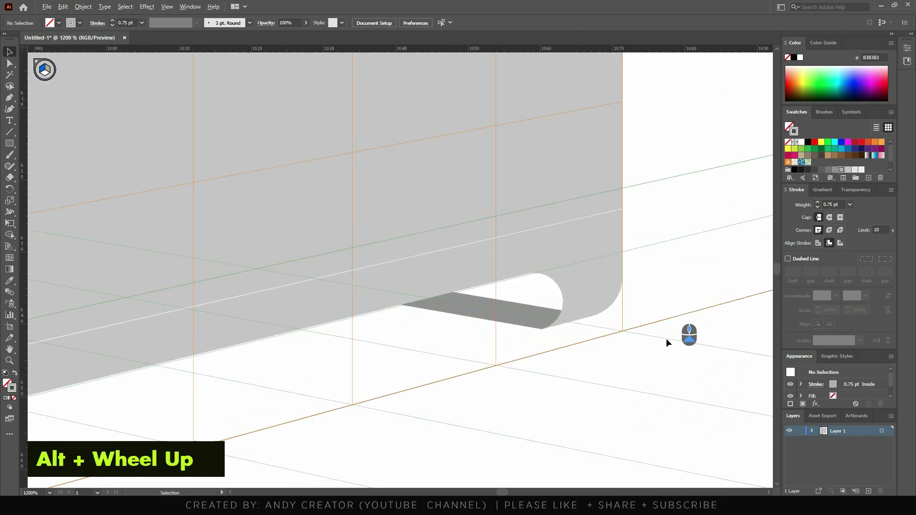
{"action": "left_click", "coordinate": [9, 98]}
{"action": "scroll", "coordinate": [558, 340], "scroll_direction": "up", "scroll_amount": 2}
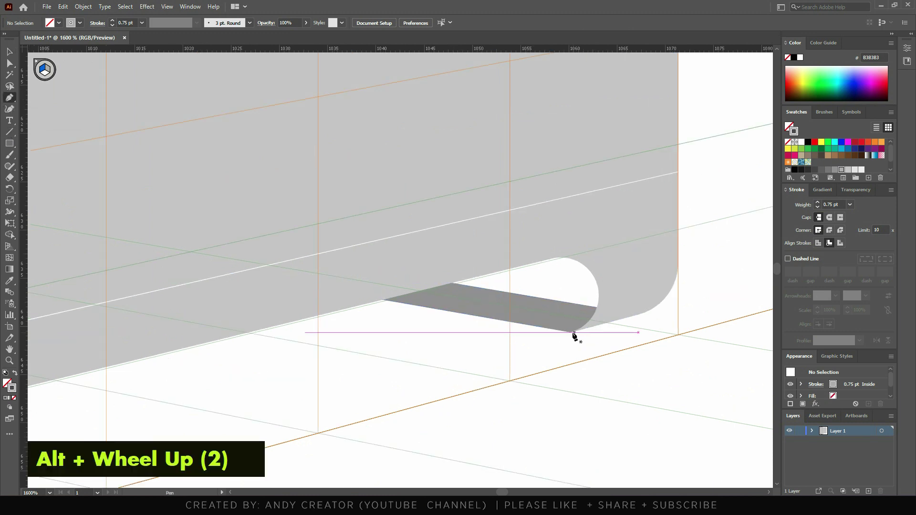
{"action": "left_click_drag", "start_coordinate": [571, 332], "coordinate": [592, 327]}
{"action": "key", "text": "ctrl+z"}
{"action": "left_click_drag", "start_coordinate": [599, 288], "coordinate": [534, 263]}
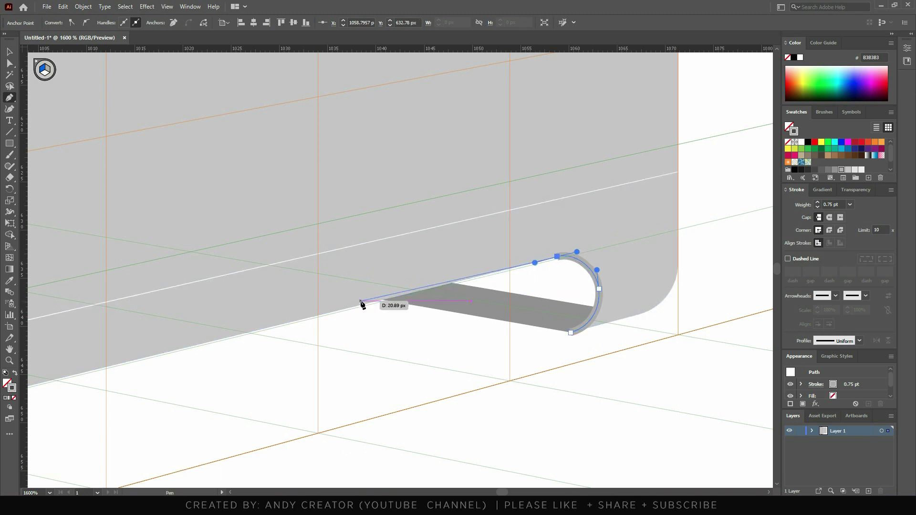
Close the lower cutout path with two corner points over the grey side panel, and align its stroke to the inside
{"action": "left_click", "coordinate": [404, 236]}
{"action": "left_click", "coordinate": [305, 286]}
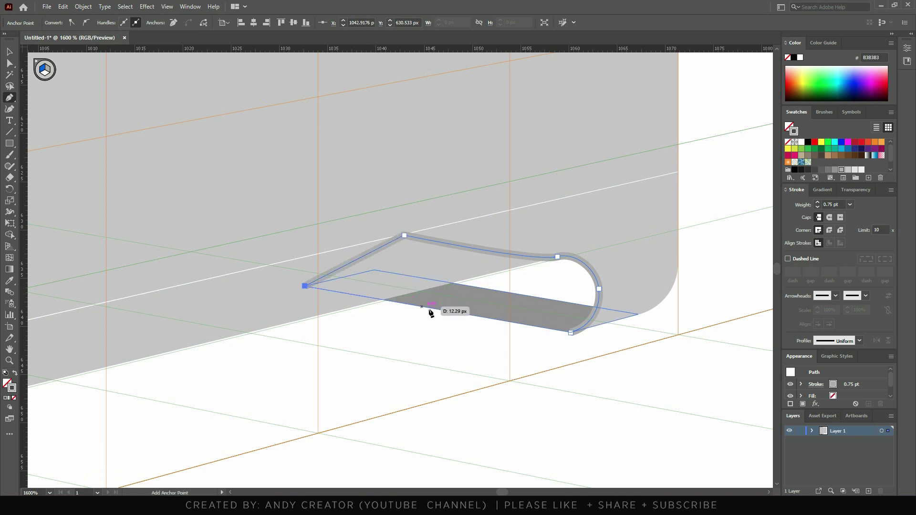
{"action": "left_click", "coordinate": [571, 332]}
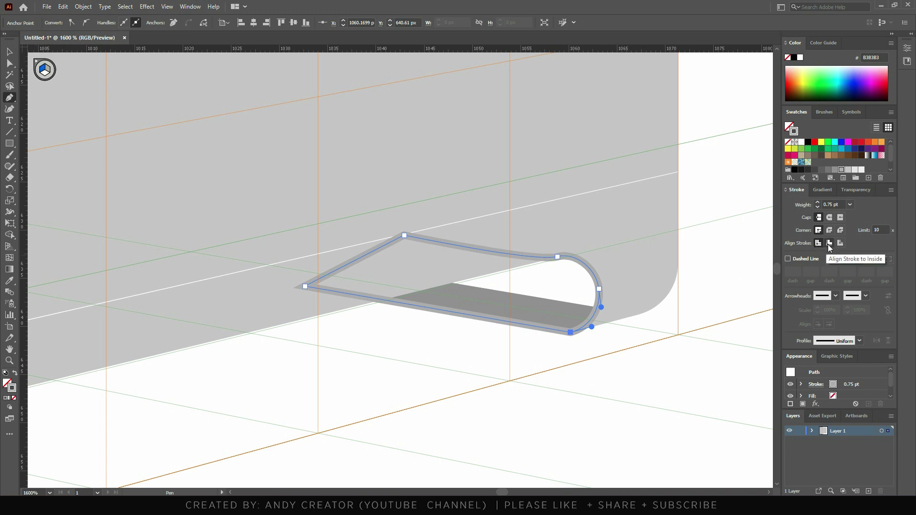
{"action": "left_click", "coordinate": [830, 244]}
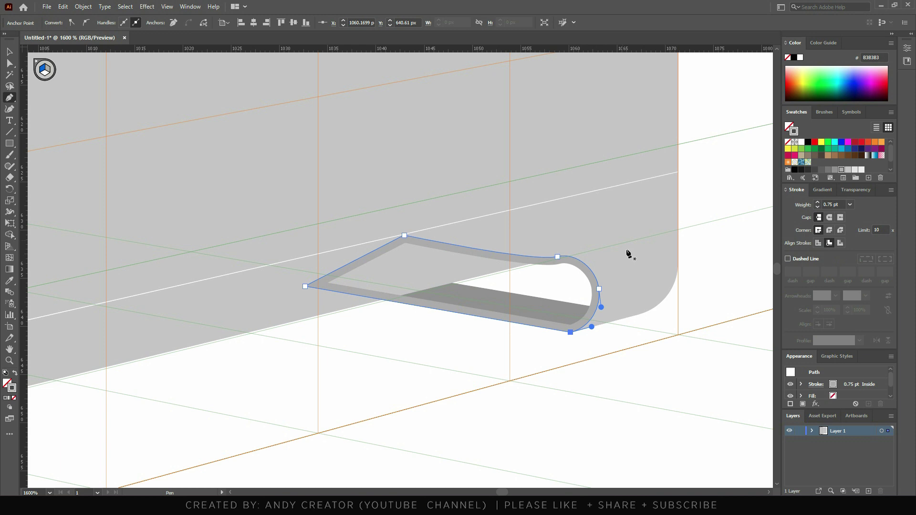
Reposition the path's lower corner anchor so it meets the lower corner of the dark strip behind the cutout
{"action": "left_click", "coordinate": [10, 63]}
{"action": "left_click", "coordinate": [557, 256]}
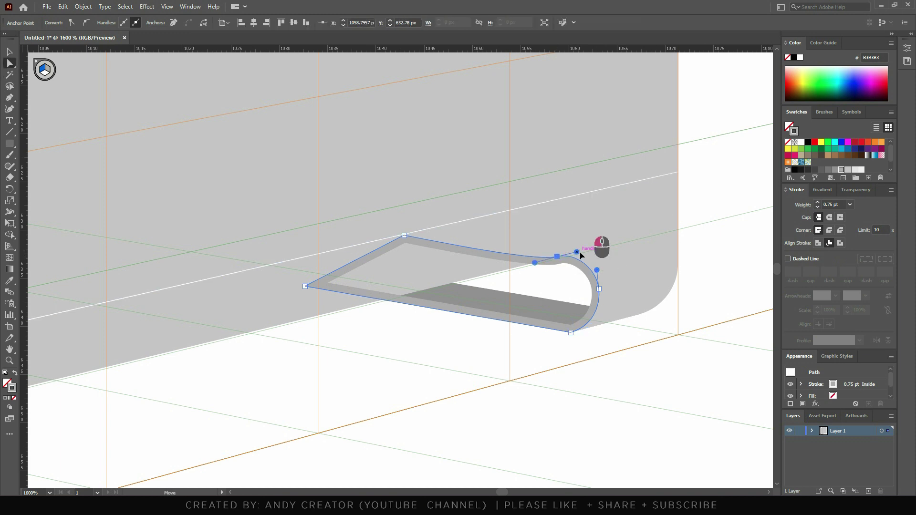
{"action": "scroll", "coordinate": [577, 250], "scroll_direction": "up", "scroll_amount": 5, "text": "alt"}
{"action": "left_click", "coordinate": [592, 316]}
{"action": "mouse_move", "coordinate": [593, 319]}
{"action": "left_mouse_down"}
{"action": "mouse_move", "coordinate": [612, 310]}
{"action": "mouse_move", "coordinate": [591, 309]}
{"action": "left_mouse_up"}
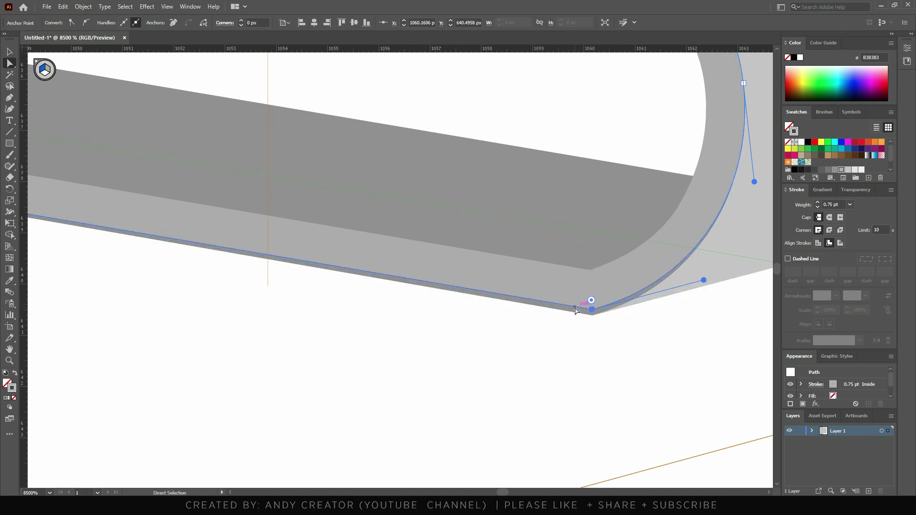
{"action": "key", "text": "ctrl"}
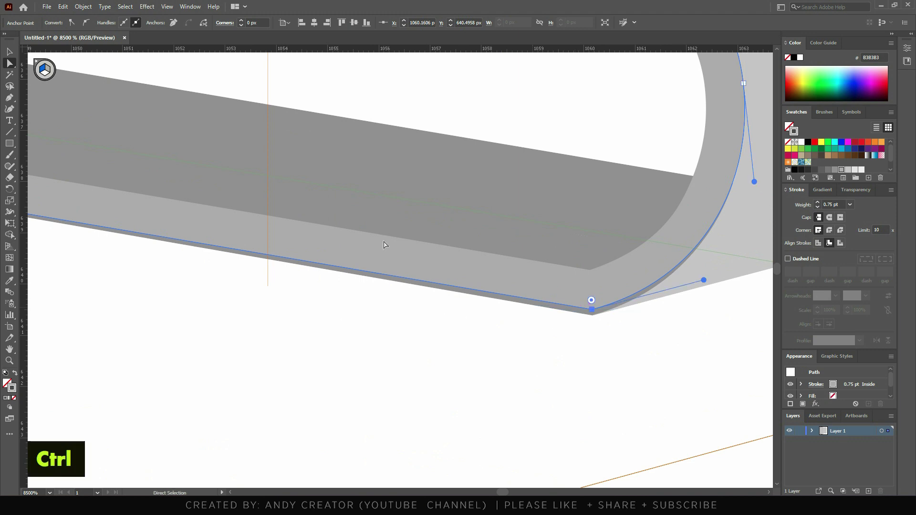
{"action": "key", "text": "p"}
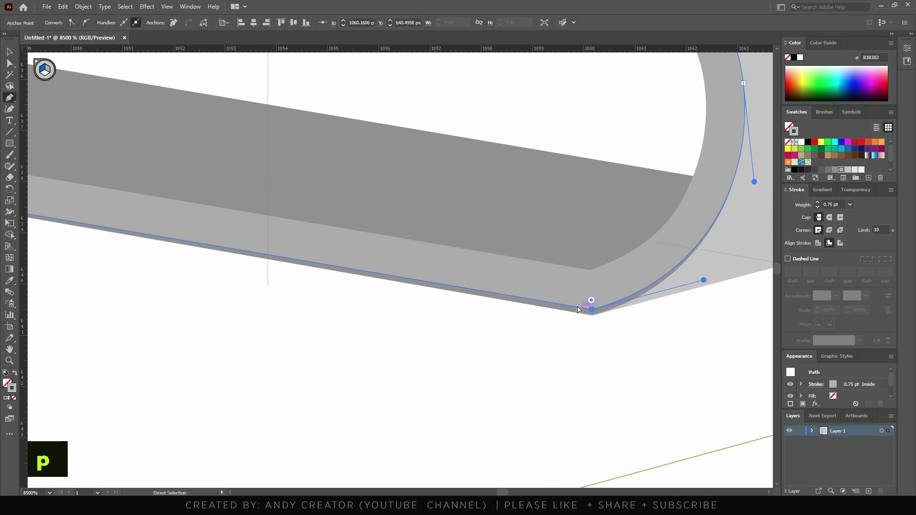
{"action": "left_click", "coordinate": [577, 308], "text": "ctrl"}
{"action": "left_click_drag", "start_coordinate": [577, 309], "coordinate": [589, 311]}
{"action": "left_click", "coordinate": [605, 311], "text": "ctrl"}
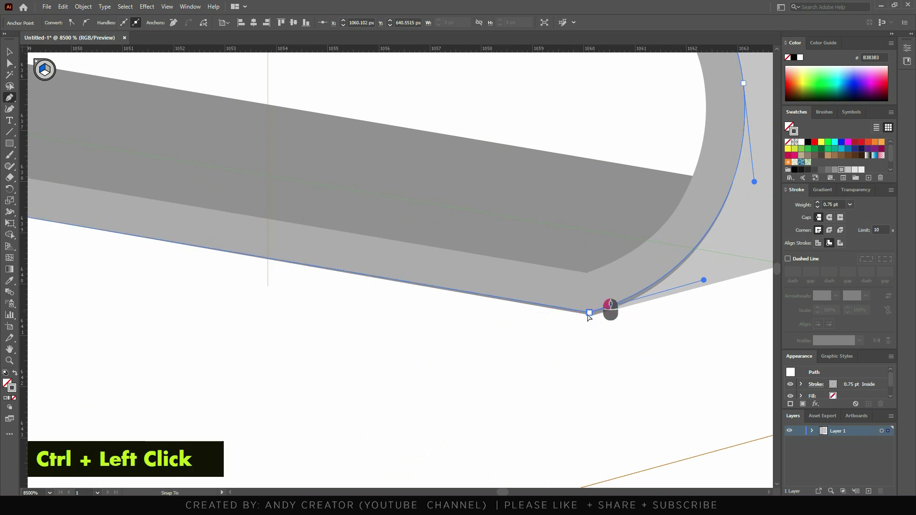
{"action": "left_click_drag", "start_coordinate": [591, 313], "coordinate": [593, 318]}
{"action": "left_click", "coordinate": [592, 318], "text": "ctrl"}
{"action": "left_click", "coordinate": [604, 311], "text": "ctrl"}
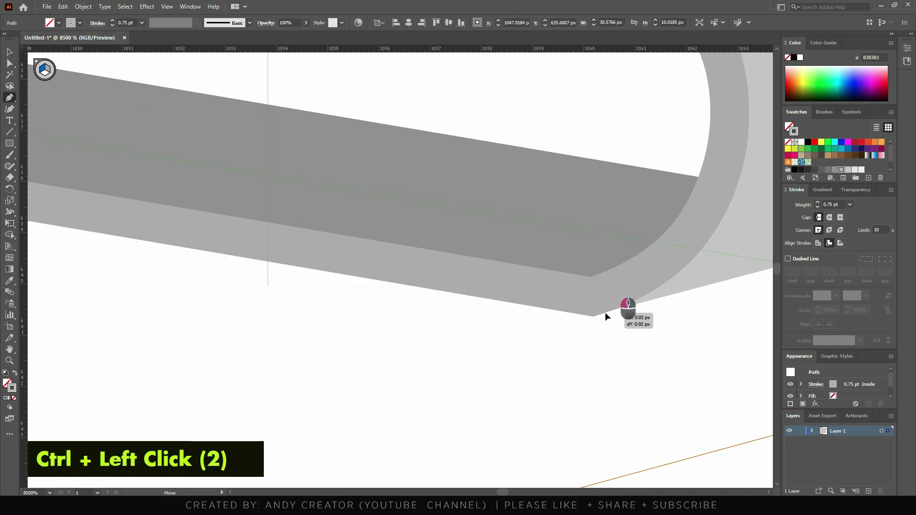
{"action": "key", "text": "ctrl+z"}
Shift the path's upper anchor slightly, fine-tune the lower corner anchor along the cutout's edge, and deselect the path
{"action": "scroll", "coordinate": [549, 241], "scroll_direction": "up", "scroll_amount": 3}
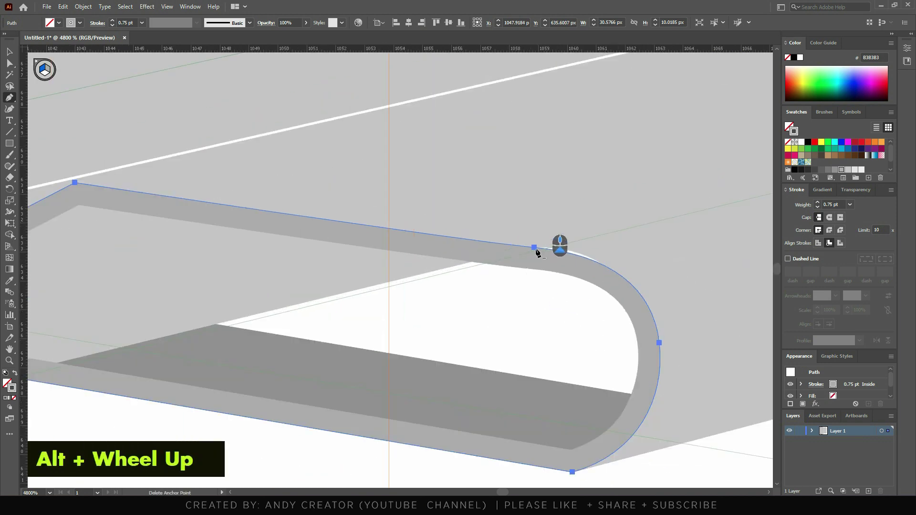
{"action": "left_click", "coordinate": [534, 248], "text": "ctrl"}
{"action": "left_click_drag", "start_coordinate": [534, 248], "coordinate": [538, 248]}
{"action": "scroll", "coordinate": [538, 248], "scroll_direction": "up", "scroll_amount": 2}
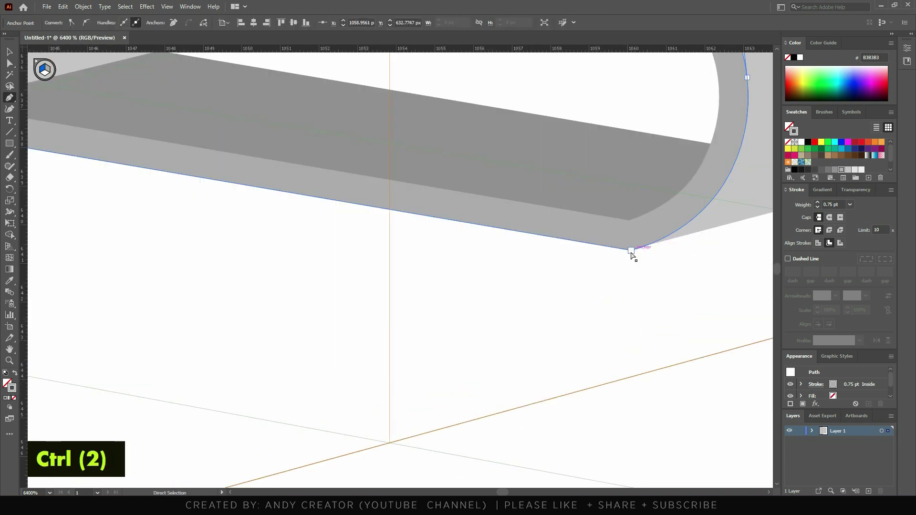
{"action": "left_click", "coordinate": [630, 252], "text": "ctrl"}
{"action": "left_click", "coordinate": [625, 251], "text": "ctrl"}
{"action": "left_click_drag", "start_coordinate": [625, 250], "coordinate": [620, 245]}
{"action": "left_click", "coordinate": [659, 288], "text": "ctrl"}
Send the lower cutout path backward eight levels so it sits behind the grey side panel, and deselect it
{"action": "scroll", "coordinate": [482, 290], "scroll_direction": "down", "scroll_amount": 6}
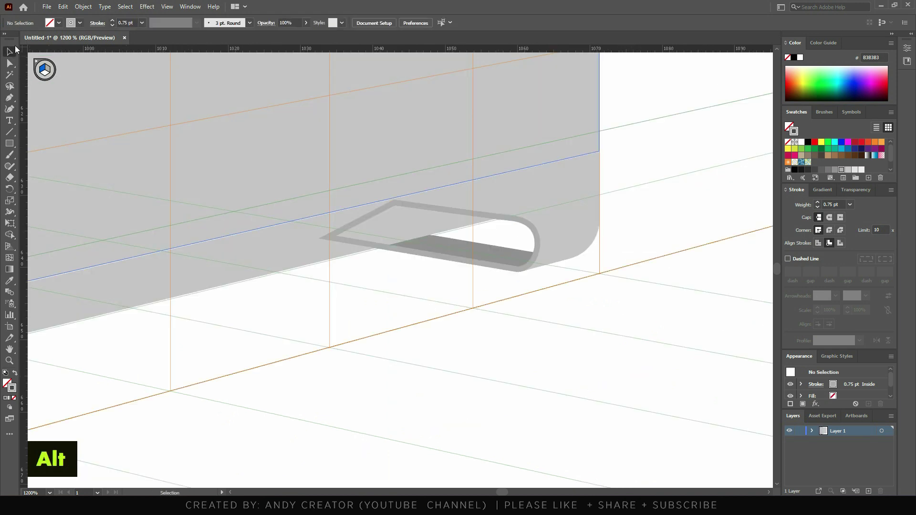
{"action": "scroll", "coordinate": [552, 362], "scroll_direction": "down", "scroll_amount": 2}
{"action": "scroll", "coordinate": [599, 393], "scroll_direction": "up", "scroll_amount": 1}
{"action": "left_click", "coordinate": [597, 393], "text": "ctrl"}
{"action": "key", "text": "ctrl+["}
{"action": "key", "text": "ctrl+["}
{"action": "key", "text": "ctrl+["}
{"action": "key", "text": "ctrl+["}
{"action": "key", "text": "ctrl+["}
{"action": "key", "text": "ctrl+["}
{"action": "key", "text": "ctrl+["}
{"action": "key", "text": "ctrl+["}
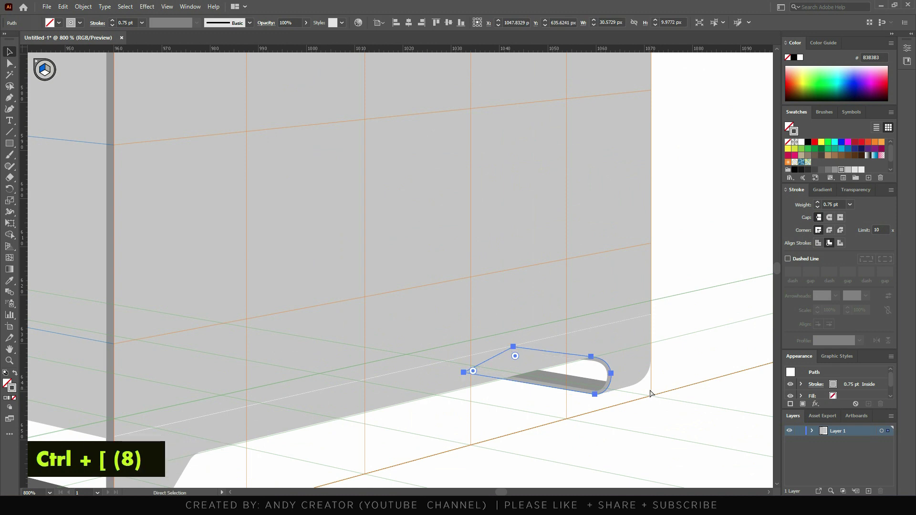
{"action": "left_click", "coordinate": [651, 393], "text": "ctrl"}
{"action": "scroll", "coordinate": [696, 356], "scroll_direction": "down", "scroll_amount": 3}
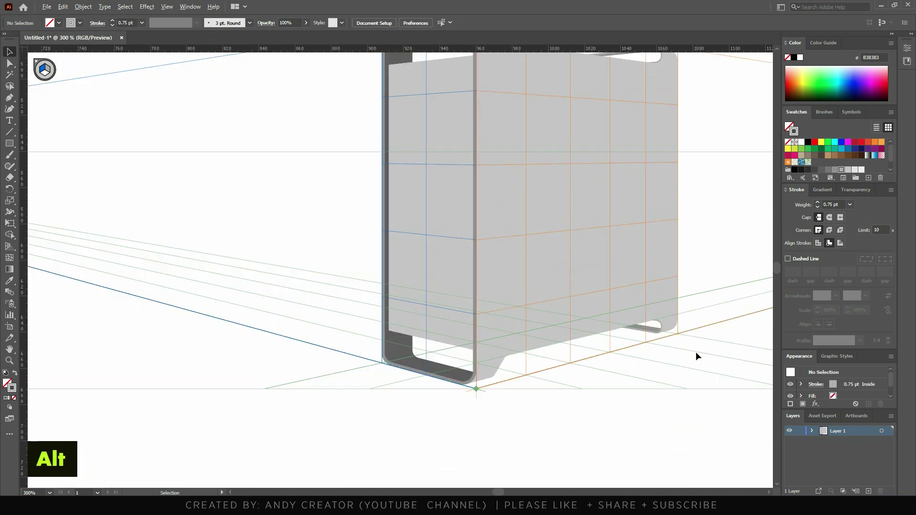
Hide the perspective grid to examine the whole box illustration without guides, and show the grid again
{"action": "scroll", "coordinate": [635, 347], "scroll_direction": "down", "scroll_amount": 1}
{"action": "left_click", "coordinate": [702, 276], "text": "alt"}
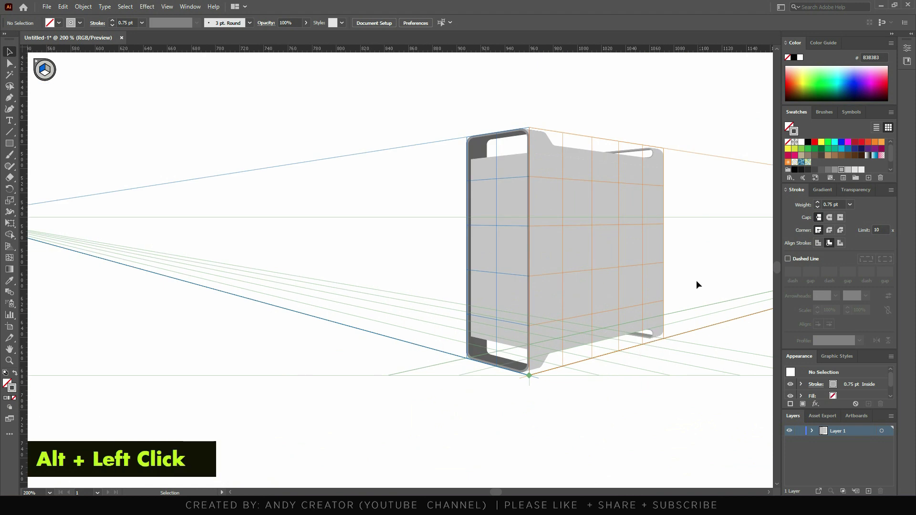
{"action": "scroll", "coordinate": [677, 319], "scroll_direction": "up", "scroll_amount": 1}
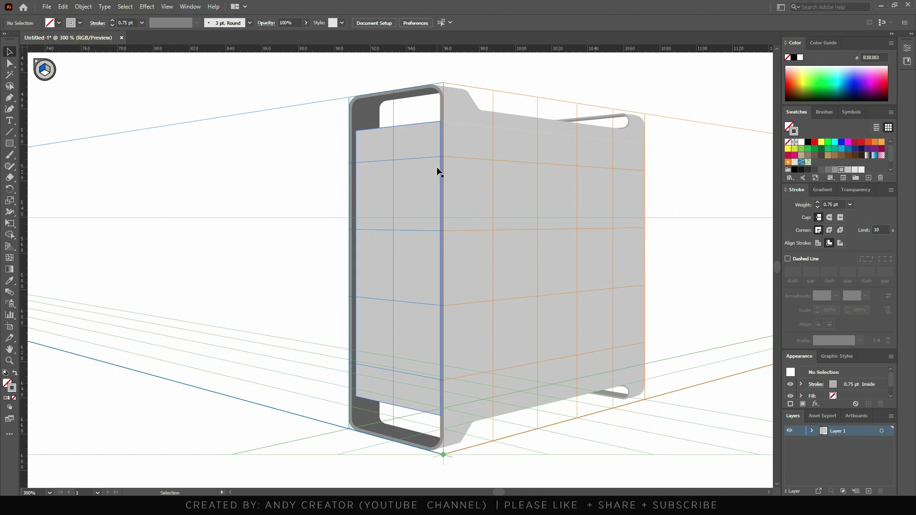
{"action": "key", "text": "ctrl+shift+i"}
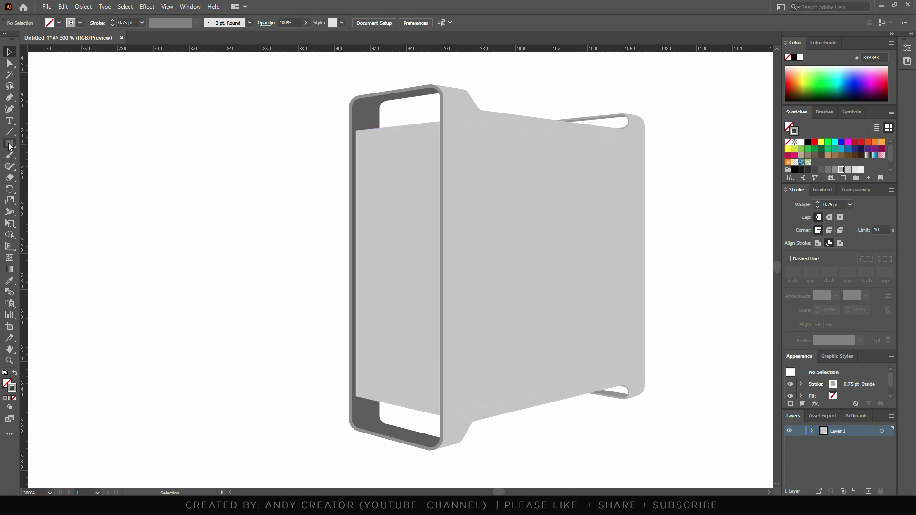
{"action": "scroll", "coordinate": [464, 210], "scroll_direction": "down", "scroll_amount": 3}
{"action": "key", "text": "ctrl+shift+i"}
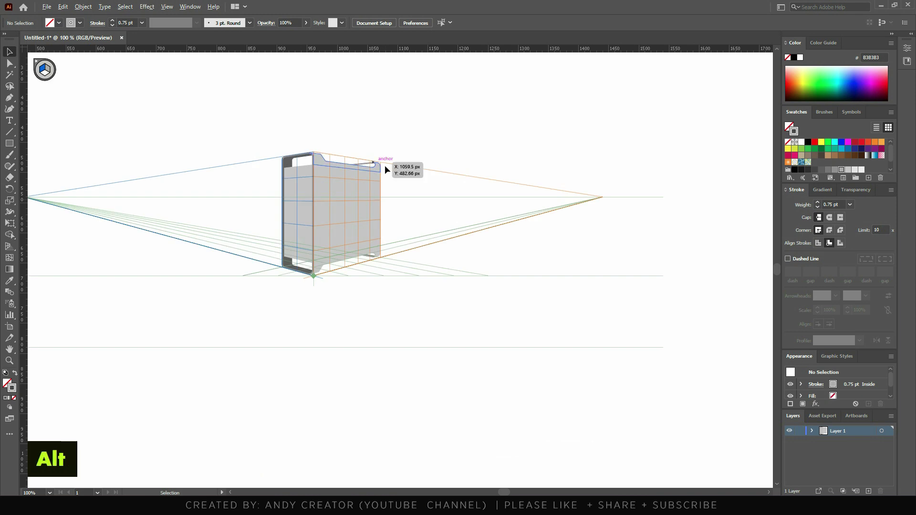
{"action": "scroll", "coordinate": [219, 195], "scroll_direction": "up", "scroll_amount": 2}
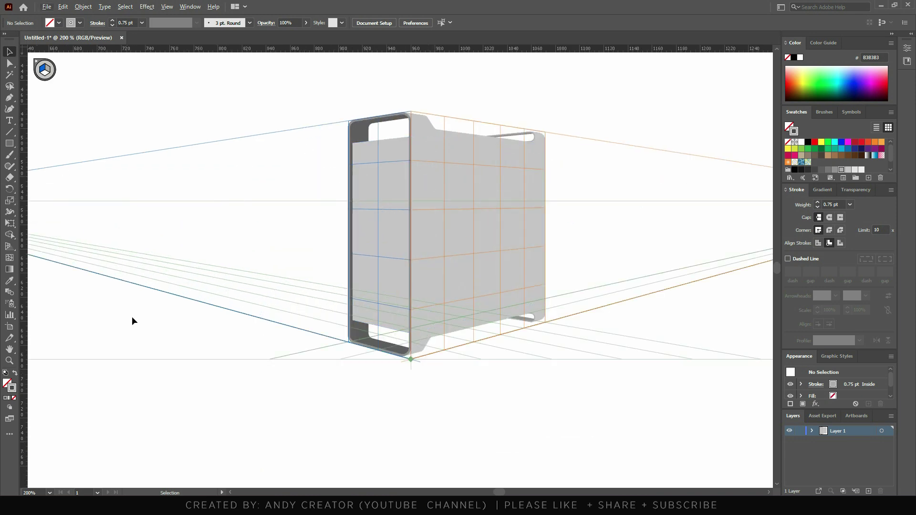
Turn off the active perspective plane and draw a flat rectangle about 46.5 by 161.8 px over the front panel
{"action": "key", "text": "shift+p"}
{"action": "left_click", "coordinate": [40, 76]}
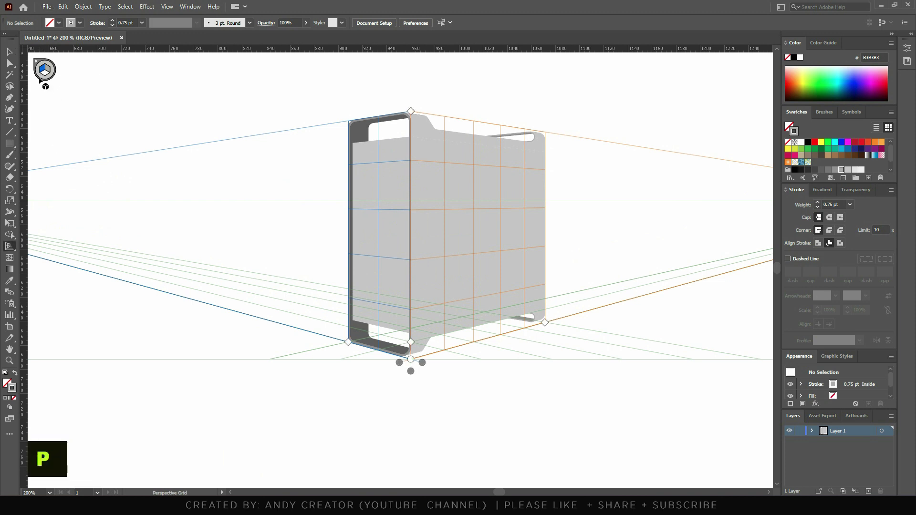
{"action": "left_click", "coordinate": [9, 143]}
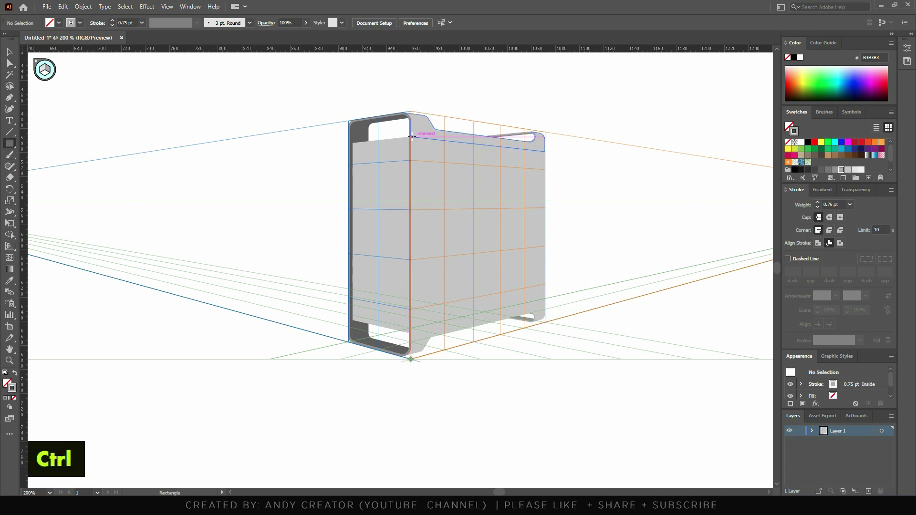
{"action": "left_click_drag", "start_coordinate": [409, 138], "coordinate": [353, 330]}
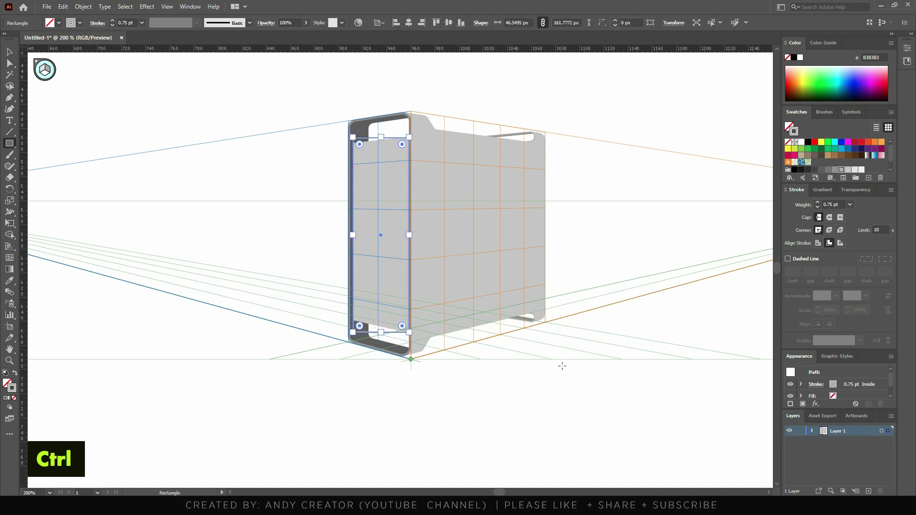
Move the flat rectangle off the front panel to the empty canvas beside the box, and keep it selected
{"action": "key", "text": "v"}
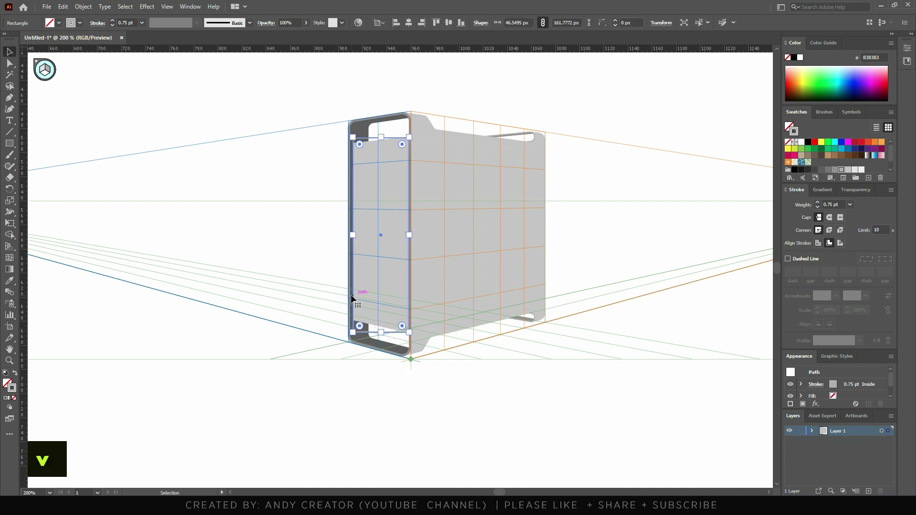
{"action": "left_click_drag", "start_coordinate": [364, 332], "coordinate": [130, 348]}
{"action": "left_click", "coordinate": [164, 373]}
{"action": "left_click", "coordinate": [152, 348]}
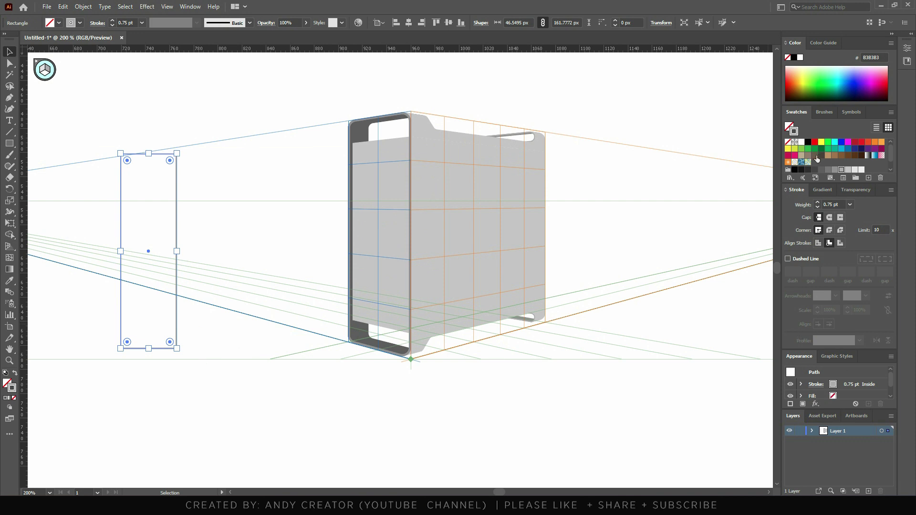
Open the Basic Graphics_Dots pattern swatch library
{"action": "left_click", "coordinate": [790, 178]}
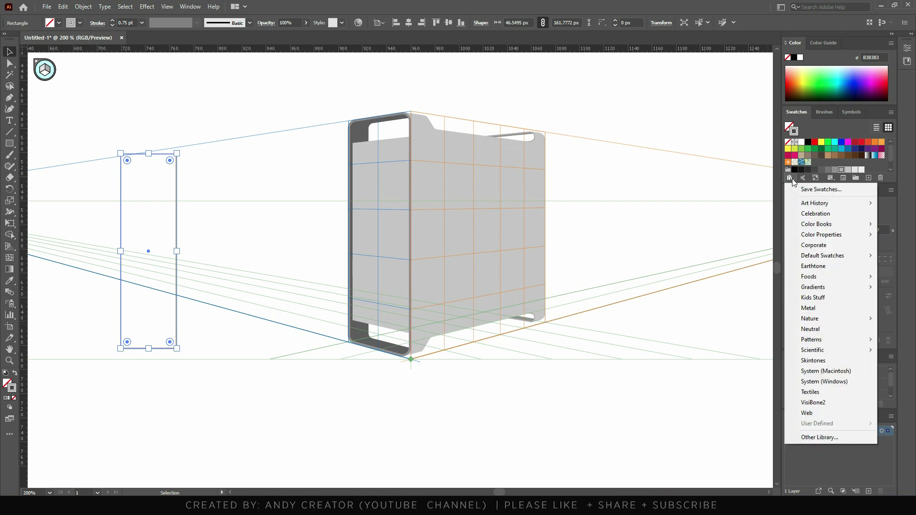
{"action": "mouse_move", "coordinate": [798, 292]}
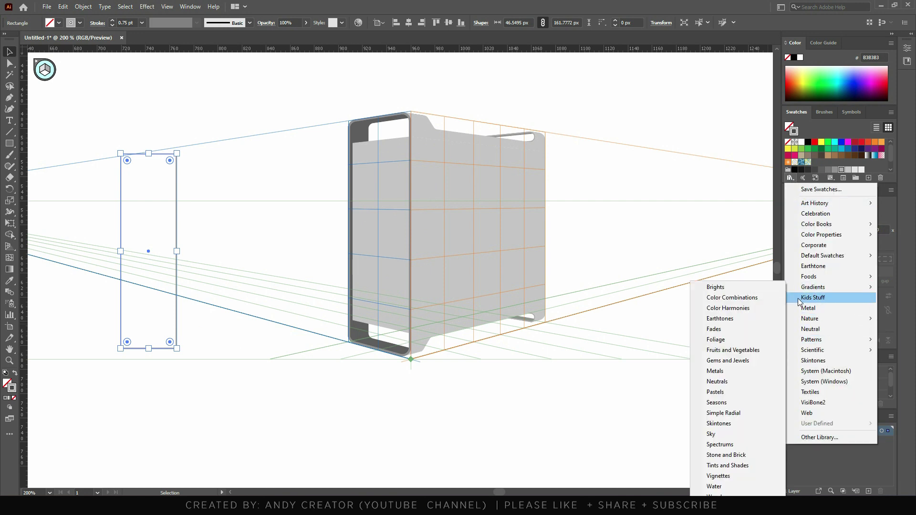
{"action": "mouse_move", "coordinate": [827, 341]}
{"action": "mouse_move", "coordinate": [754, 344]}
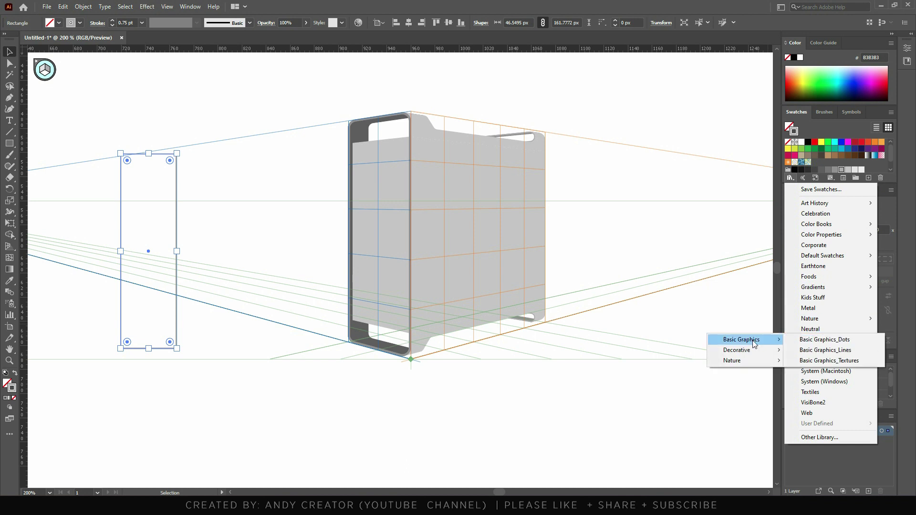
{"action": "left_click", "coordinate": [827, 340]}
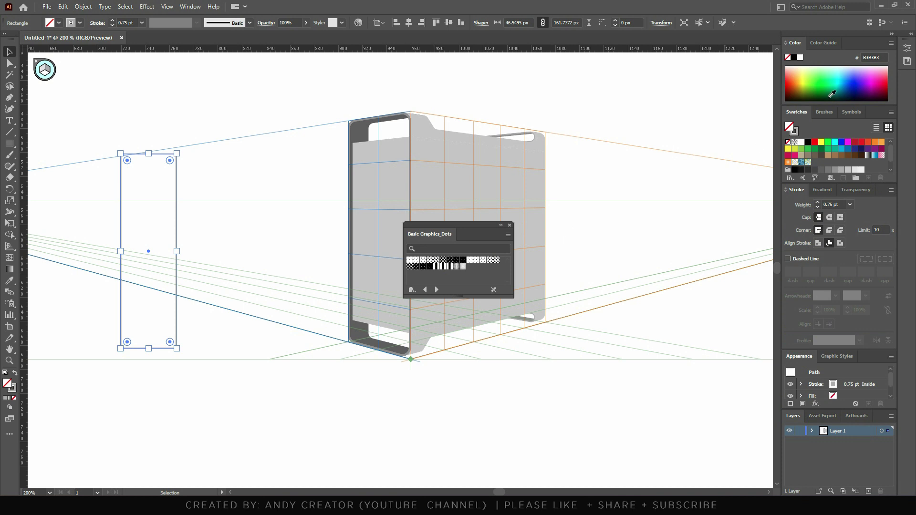
Remove the rectangle's stroke and fill it with a pattern of large, closely spaced black dots from Basic Graphics_Dots
{"action": "left_click", "coordinate": [795, 134]}
{"action": "left_click", "coordinate": [787, 142]}
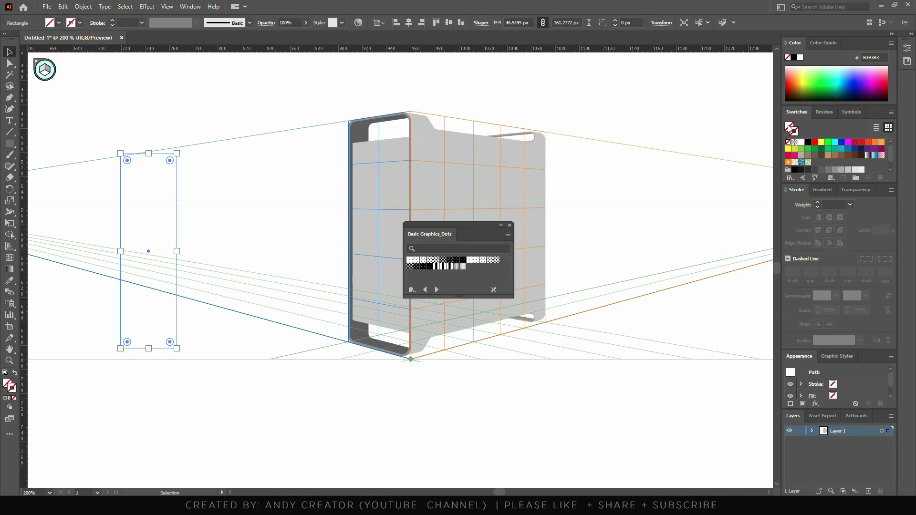
{"action": "left_click", "coordinate": [496, 260]}
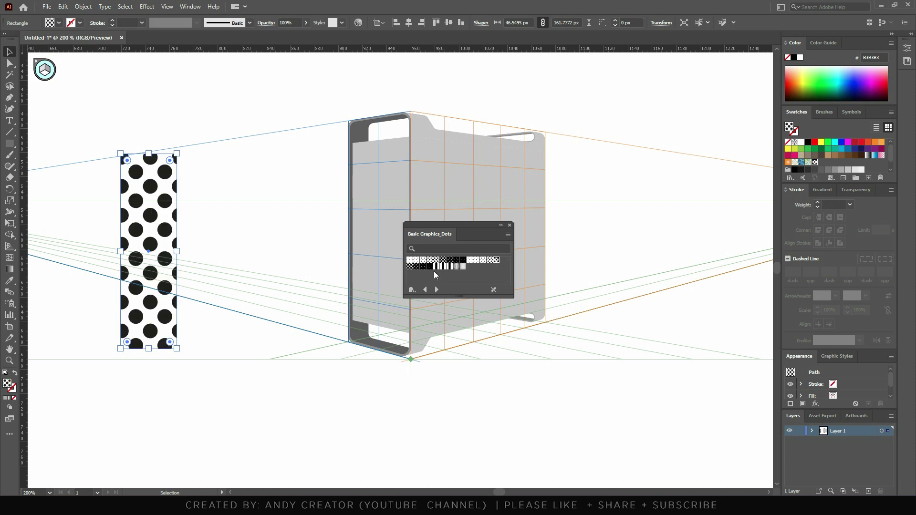
{"action": "left_click", "coordinate": [410, 268]}
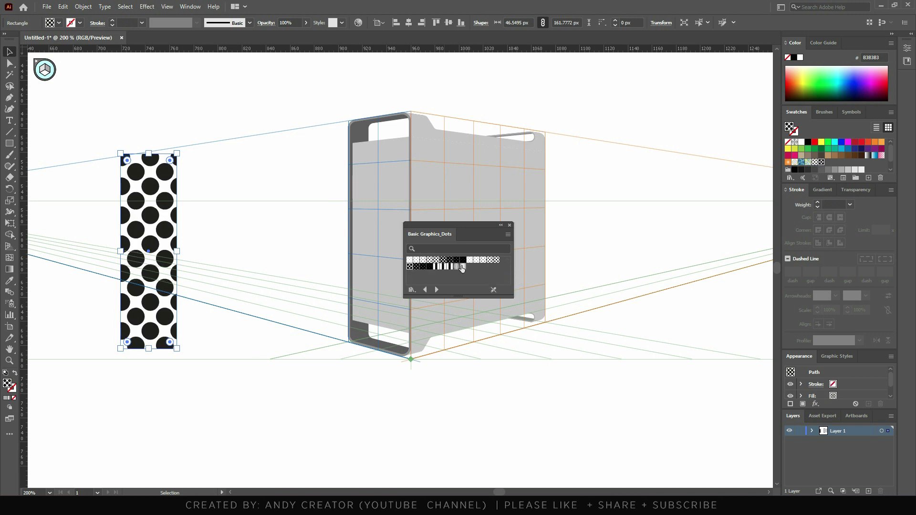
Switch the rectangle's fill to the 6 dpi 50% dot pattern and close the dots swatch library
{"action": "left_click", "coordinate": [496, 260]}
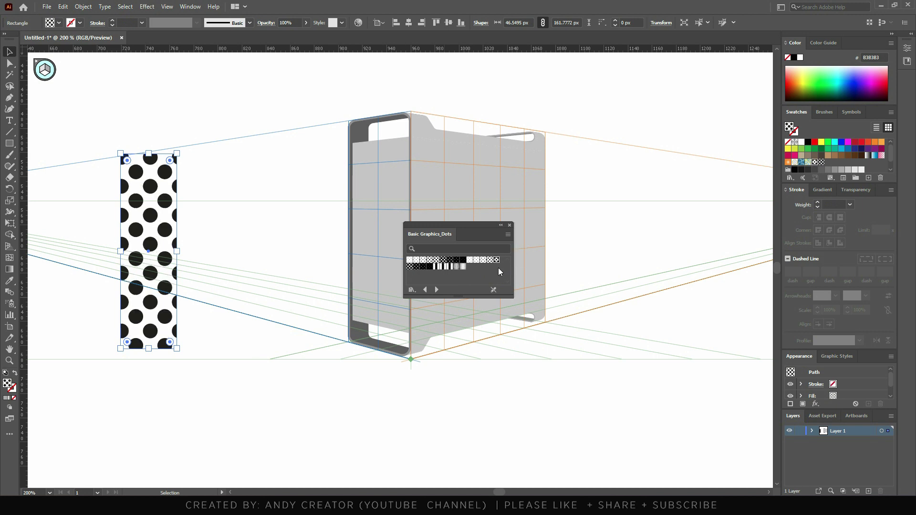
{"action": "left_click", "coordinate": [510, 225]}
{"action": "right_click", "coordinate": [157, 233]}
{"action": "left_click", "coordinate": [147, 191]}
{"action": "left_click", "coordinate": [163, 86]}
{"action": "left_click", "coordinate": [167, 174]}
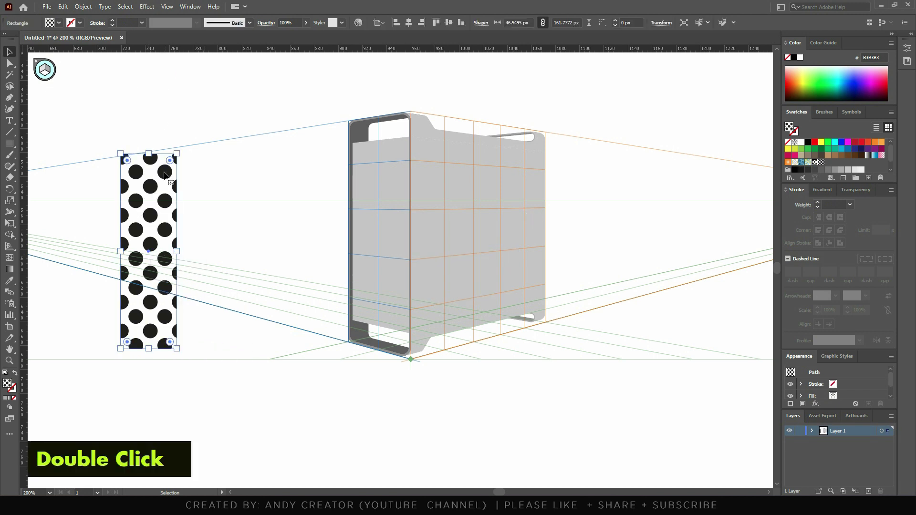
Edit the rectangle's 6 dpi 50% pattern, recolour its dots to medium grey 808080, and finish pattern editing
{"action": "left_click", "coordinate": [83, 6]}
{"action": "mouse_move", "coordinate": [133, 256]}
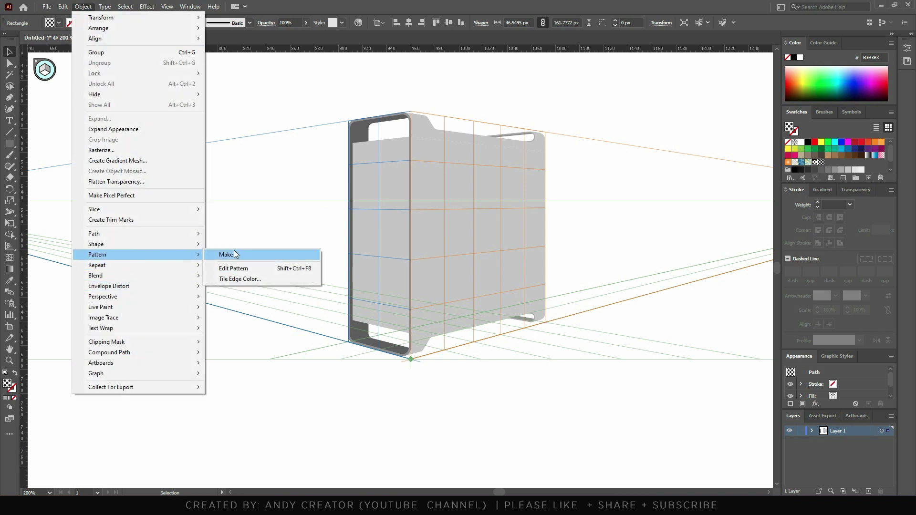
{"action": "left_click", "coordinate": [237, 267]}
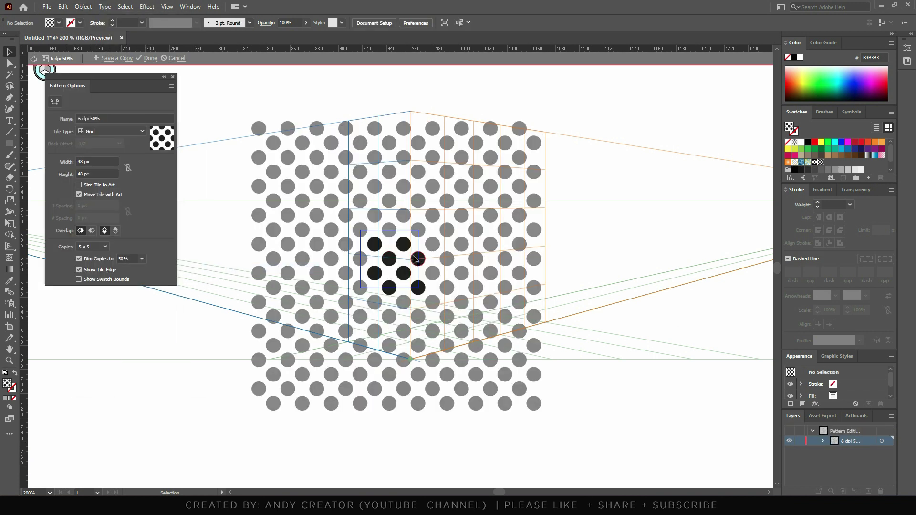
{"action": "left_click_drag", "start_coordinate": [566, 220], "coordinate": [316, 334]}
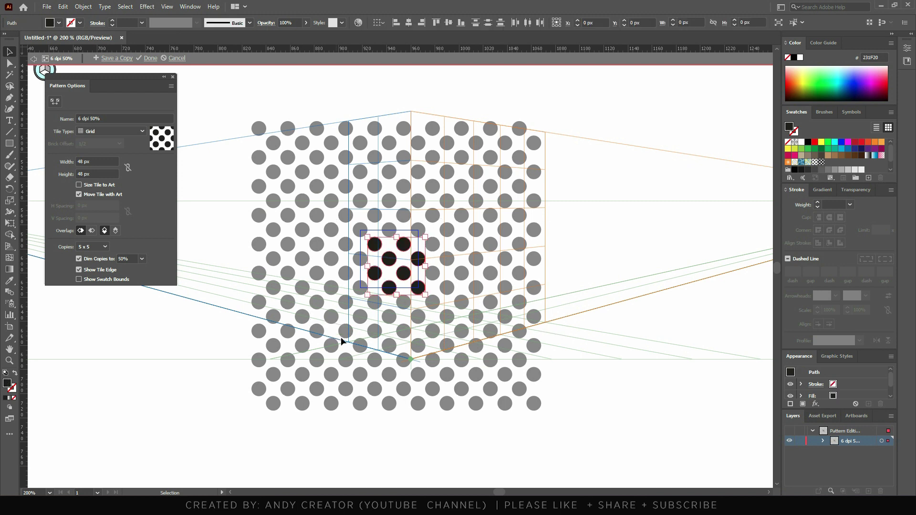
{"action": "left_click", "coordinate": [834, 170]}
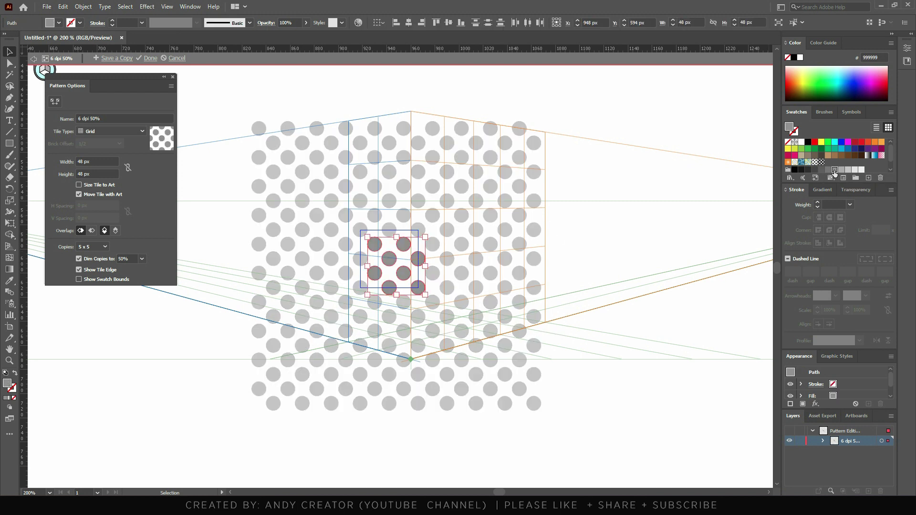
{"action": "left_click", "coordinate": [828, 170]}
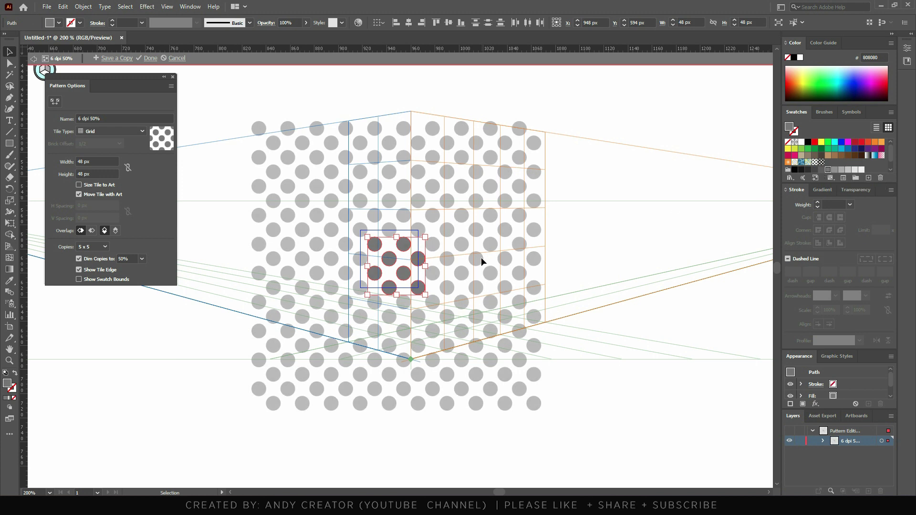
{"action": "left_click", "coordinate": [173, 79]}
{"action": "double_click", "coordinate": [173, 80]}
{"action": "left_click", "coordinate": [175, 181]}
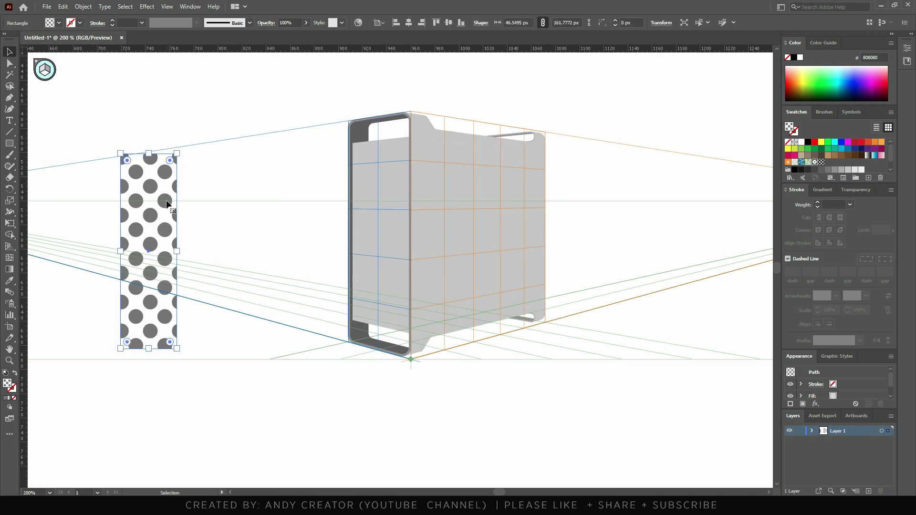
Open the Scale settings for the rectangle and enable transforming patterns while disabling transforming objects
{"action": "right_click", "coordinate": [154, 224]}
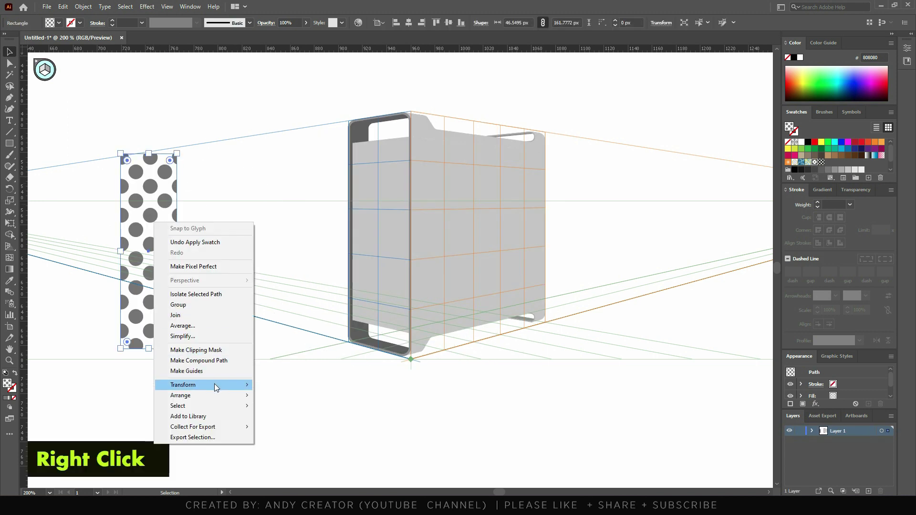
{"action": "mouse_move", "coordinate": [215, 386]}
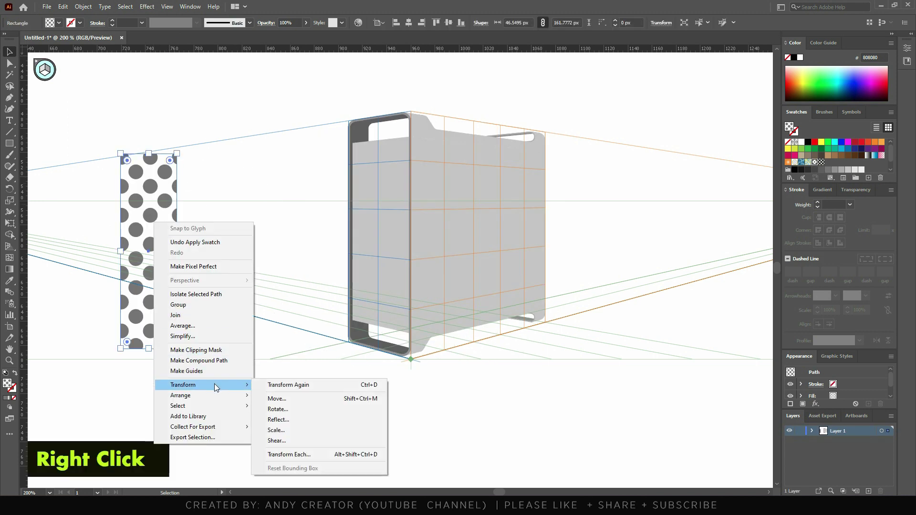
{"action": "left_click", "coordinate": [277, 431]}
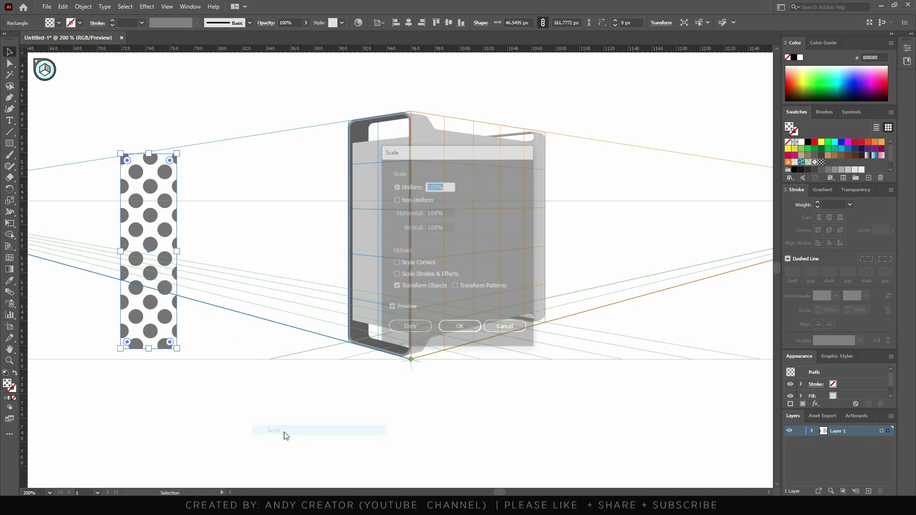
{"action": "left_click", "coordinate": [455, 287]}
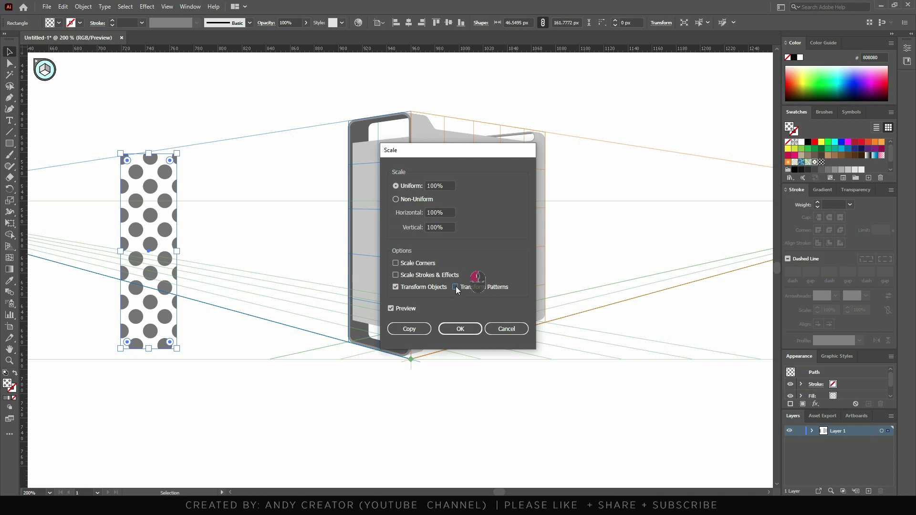
{"action": "left_click", "coordinate": [395, 287]}
Scale the rectangle's dot pattern uniformly to 10% and apply it
{"action": "left_click", "coordinate": [439, 186]}
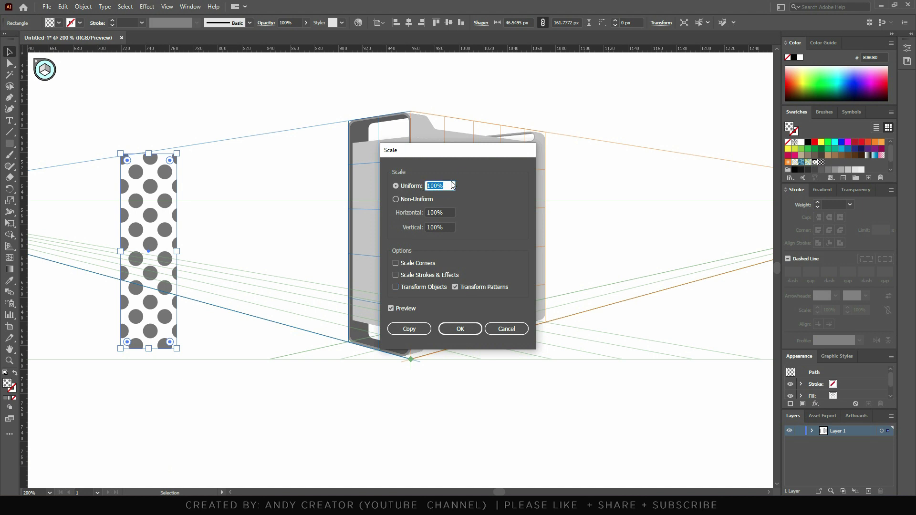
{"action": "scroll", "coordinate": [438, 184], "scroll_direction": "up", "scroll_amount": 7}
{"action": "scroll", "coordinate": [438, 184], "scroll_direction": "down", "scroll_amount": 20}
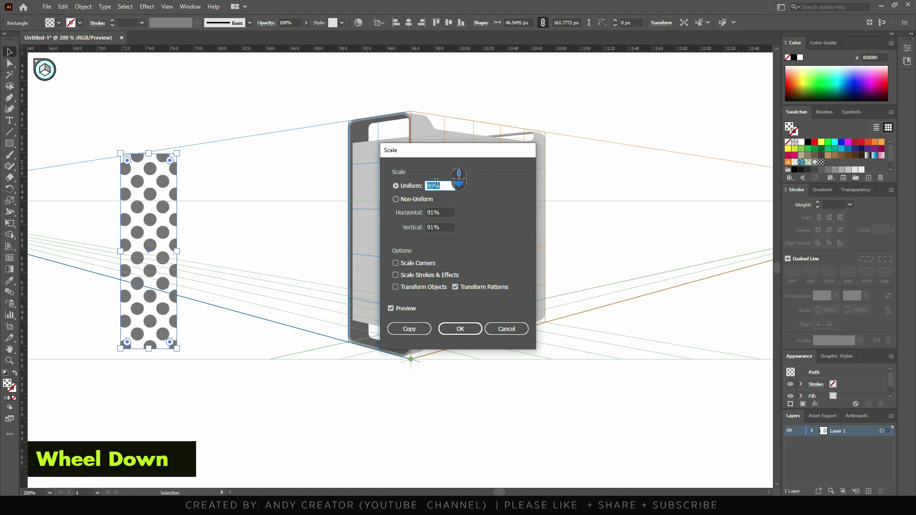
{"action": "scroll", "coordinate": [436, 183], "scroll_direction": "down", "scroll_amount": 20}
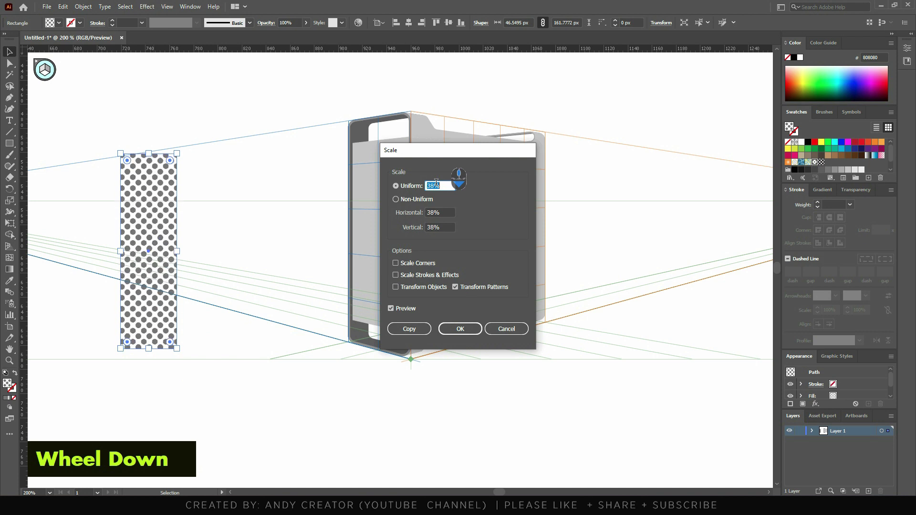
{"action": "key", "text": "Down"}
{"action": "key", "text": "Down"}
{"action": "key", "text": "Down"}
{"action": "key", "text": "Down"}
{"action": "key", "text": "Down"}
{"action": "key", "text": "Down"}
{"action": "key", "text": "Down"}
{"action": "key", "text": "Down"}
{"action": "key", "text": "Down"}
{"action": "key", "text": "Down"}
{"action": "key", "text": "Down"}
{"action": "key", "text": "Down"}
{"action": "key", "text": "Down"}
{"action": "key", "text": "Down"}
{"action": "key", "text": "Down"}
{"action": "key", "text": "Down"}
{"action": "key", "text": "Down"}
{"action": "key", "text": "Down"}
{"action": "key", "text": "Down"}
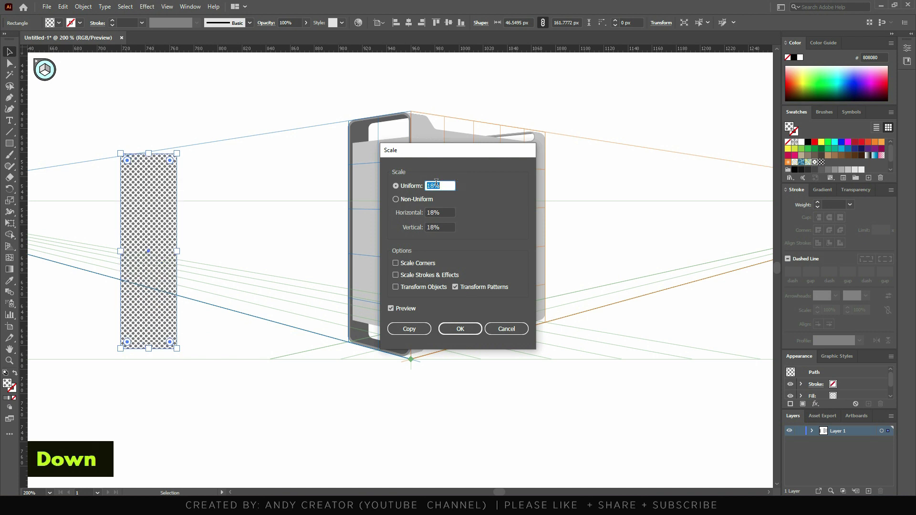
{"action": "key", "text": "Down"}
{"action": "key", "text": "Down"}
{"action": "key", "text": "Down"}
{"action": "key", "text": "Down"}
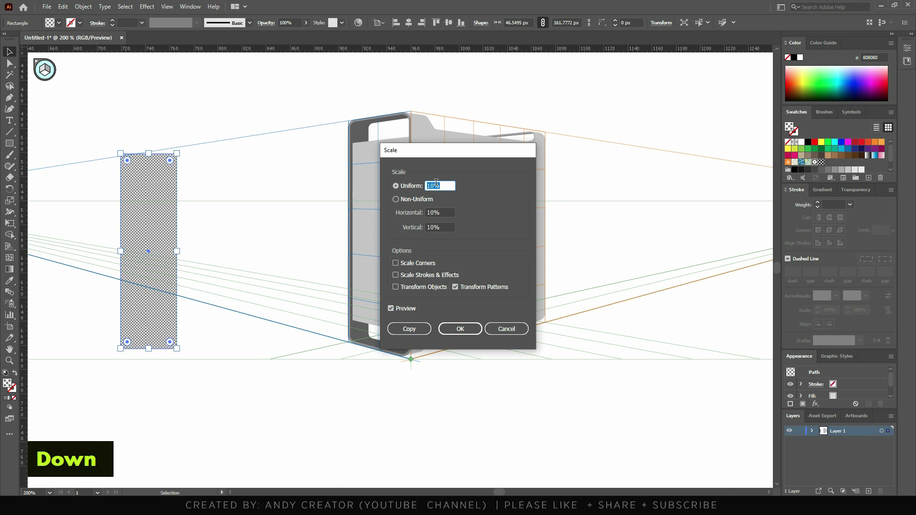
{"action": "left_click", "coordinate": [460, 328]}
Move the dotted rectangle clear of the box and attach it to the left perspective plane over the front panel
{"action": "scroll", "coordinate": [261, 395], "scroll_direction": "down", "scroll_amount": 1}
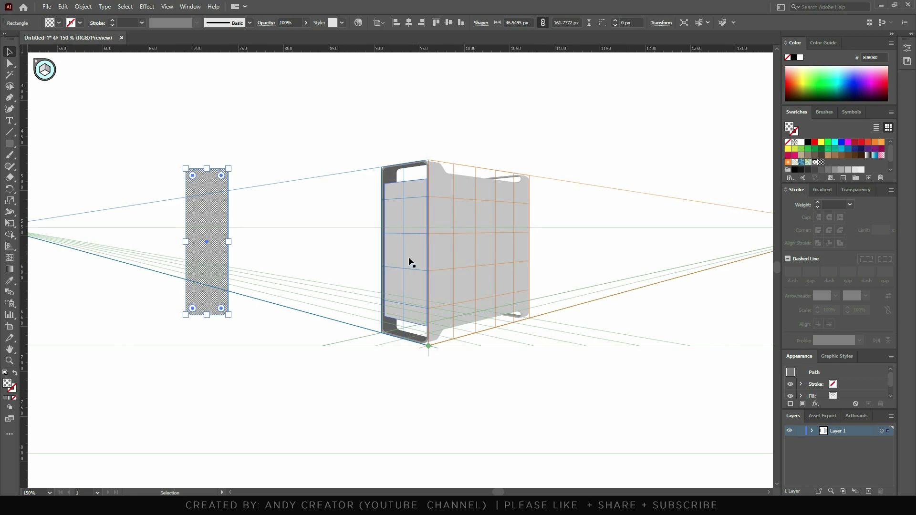
{"action": "left_click_drag", "start_coordinate": [221, 210], "coordinate": [122, 216]}
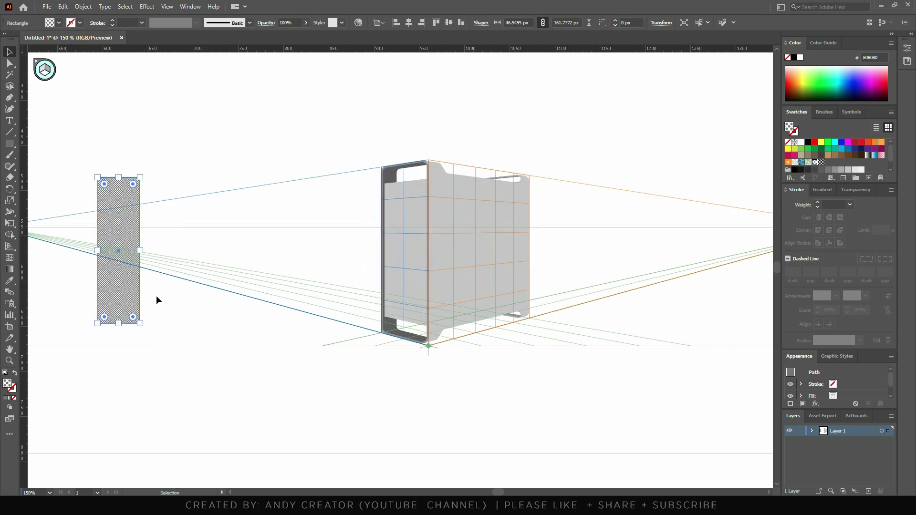
{"action": "key", "text": "shift+p"}
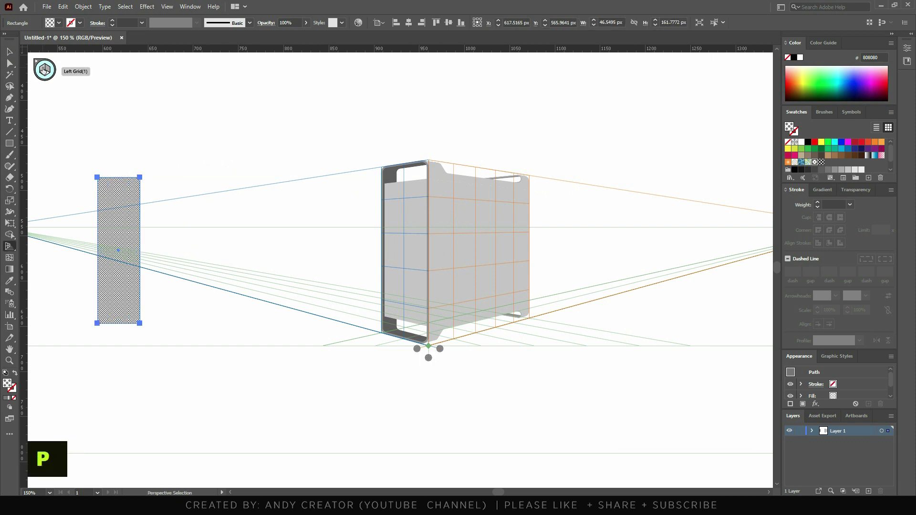
{"action": "left_click", "coordinate": [121, 229]}
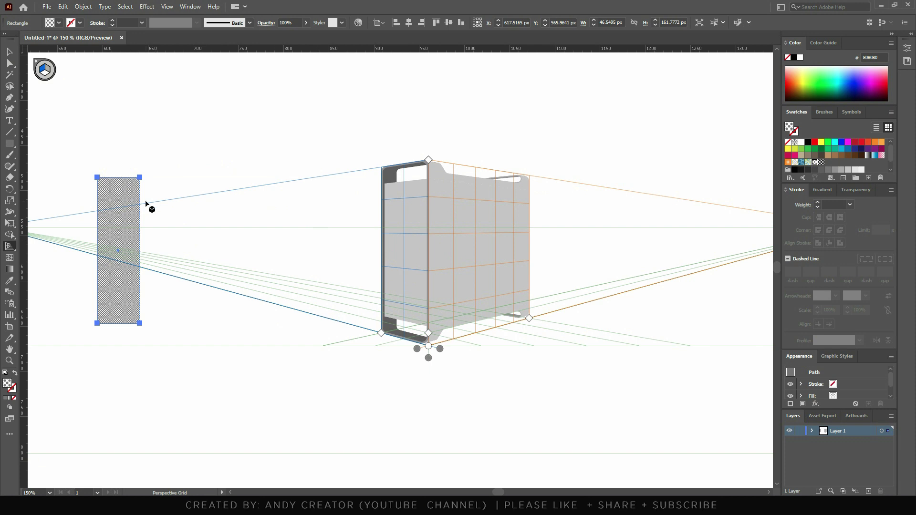
{"action": "key", "text": "shift+v"}
{"action": "left_click", "coordinate": [49, 70]}
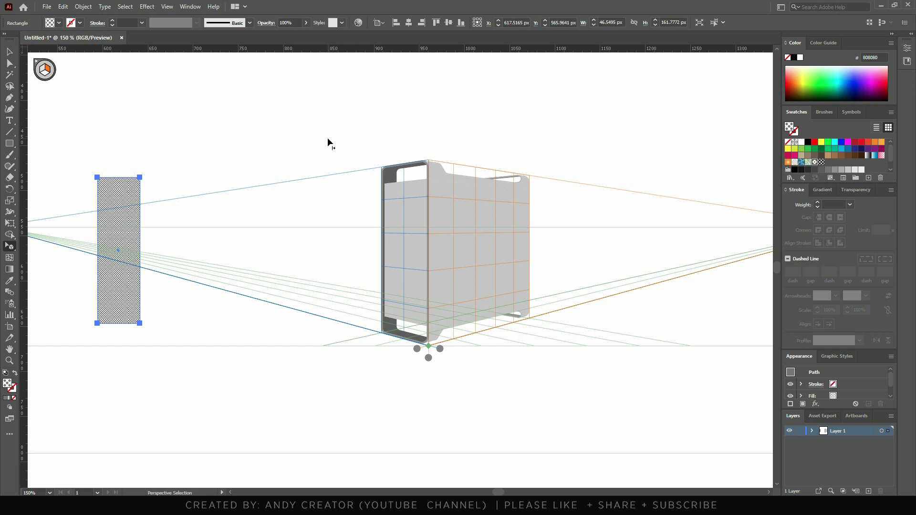
{"action": "left_click", "coordinate": [41, 71]}
{"action": "left_click_drag", "start_coordinate": [122, 222], "coordinate": [414, 227]}
Widen the mesh rectangle on the front panel to about 68.7 pt, extending it toward the panel's outer left edge
{"action": "scroll", "coordinate": [414, 226], "scroll_direction": "up", "scroll_amount": 3, "text": "alt"}
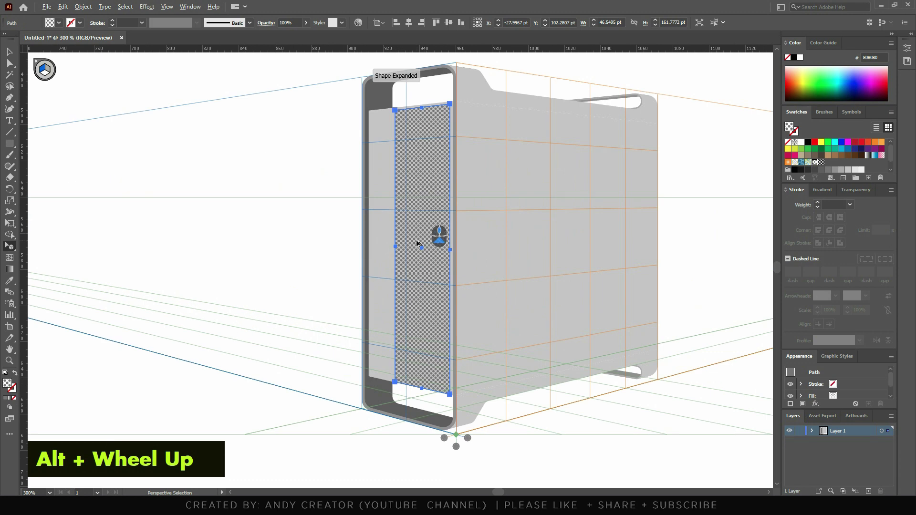
{"action": "scroll", "coordinate": [423, 153], "scroll_direction": "up", "scroll_amount": 1, "text": "alt"}
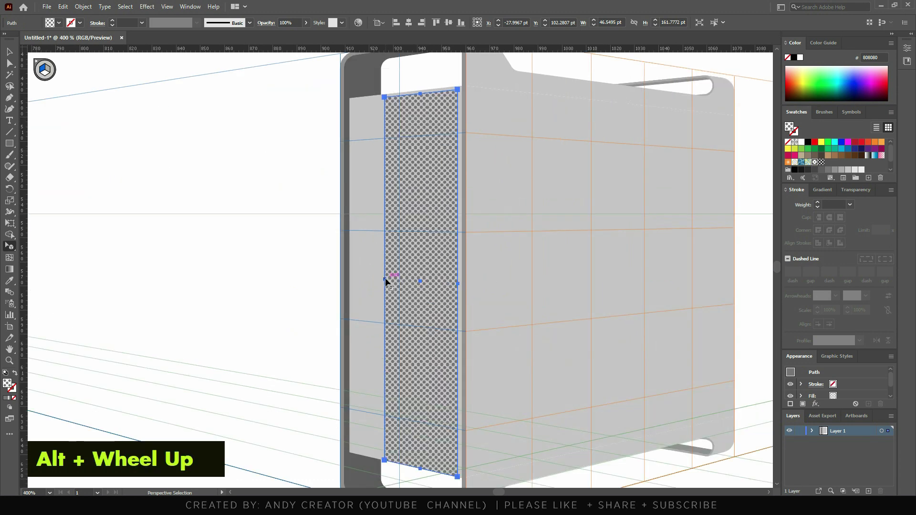
{"action": "left_click_drag", "start_coordinate": [386, 281], "coordinate": [365, 279]}
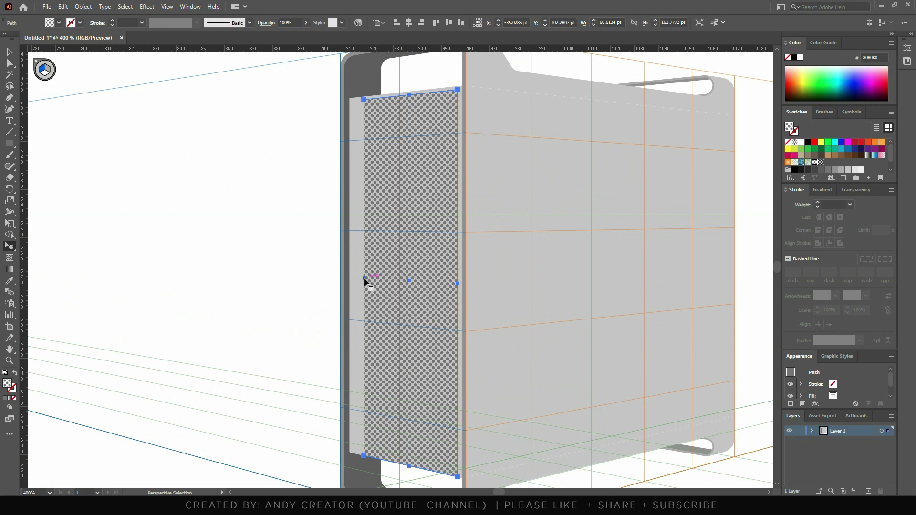
{"action": "left_click_drag", "start_coordinate": [449, 295], "coordinate": [452, 298]}
{"action": "left_click_drag", "start_coordinate": [367, 281], "coordinate": [356, 281]}
Fit the mesh rectangle closer to the front panel's edges, enlarging it to about 69.7 by 163.2 pt
{"action": "scroll", "coordinate": [395, 104], "scroll_direction": "up", "scroll_amount": 4}
{"action": "key", "text": "ctrl"}
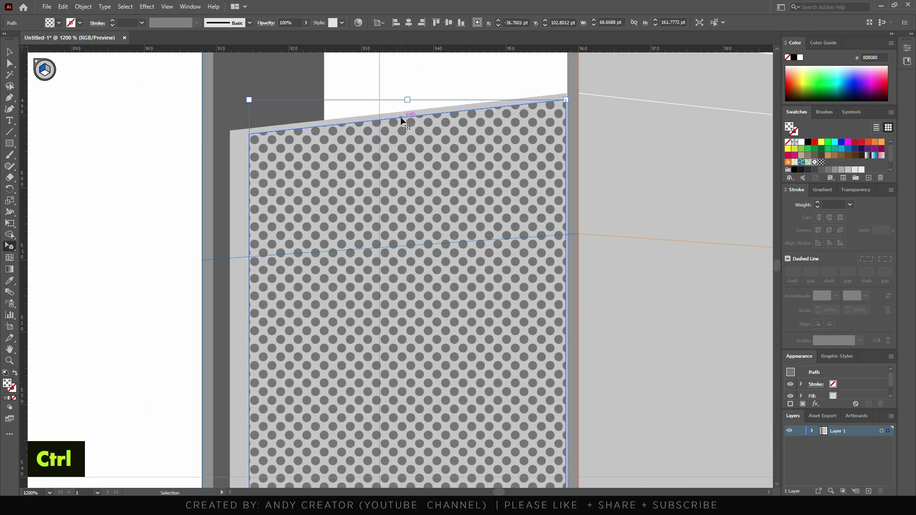
{"action": "left_click_drag", "start_coordinate": [400, 117], "coordinate": [402, 111]}
{"action": "scroll", "coordinate": [489, 148], "scroll_direction": "down", "scroll_amount": 4}
{"action": "scroll", "coordinate": [460, 422], "scroll_direction": "up", "scroll_amount": 5}
{"action": "left_click_drag", "start_coordinate": [487, 374], "coordinate": [487, 376]}
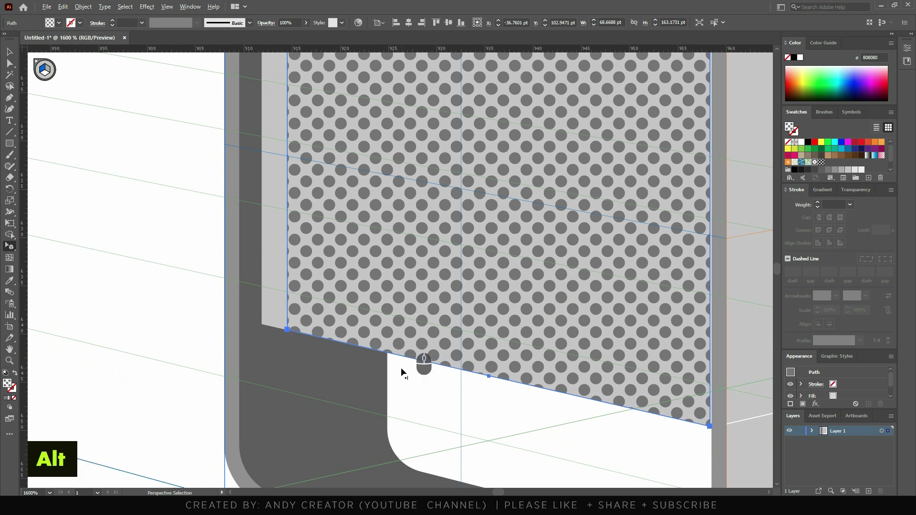
{"action": "scroll", "coordinate": [393, 370], "scroll_direction": "down", "scroll_amount": 5}
{"action": "scroll", "coordinate": [377, 217], "scroll_direction": "up", "scroll_amount": 4}
{"action": "left_click_drag", "start_coordinate": [364, 276], "coordinate": [358, 274]}
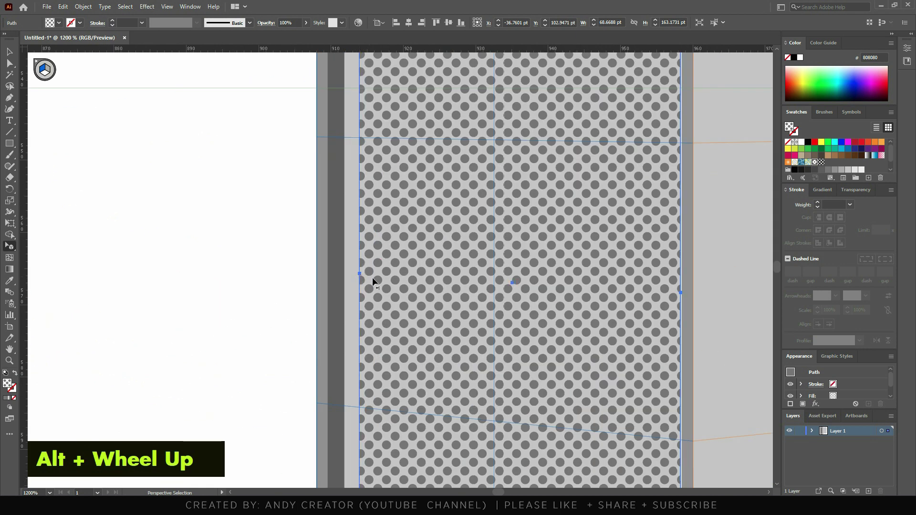
Scale only the mesh's dot pattern down to roughly 50%, leaving the rectangle untransformed, and deselect it
{"action": "scroll", "coordinate": [376, 279], "scroll_direction": "down", "scroll_amount": 5}
{"action": "left_click", "coordinate": [10, 51]}
{"action": "left_click", "coordinate": [497, 114]}
{"action": "scroll", "coordinate": [431, 388], "scroll_direction": "up", "scroll_amount": 2}
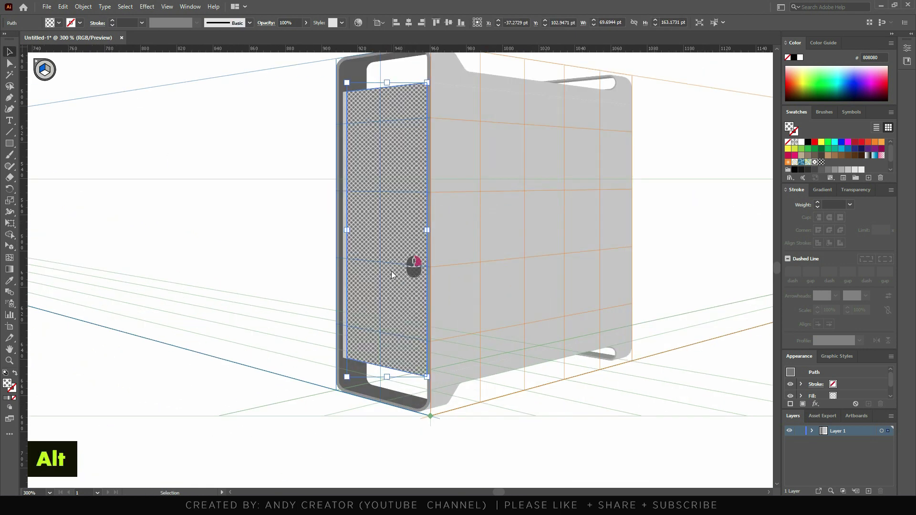
{"action": "right_click", "coordinate": [391, 271]}
{"action": "mouse_move", "coordinate": [445, 436]}
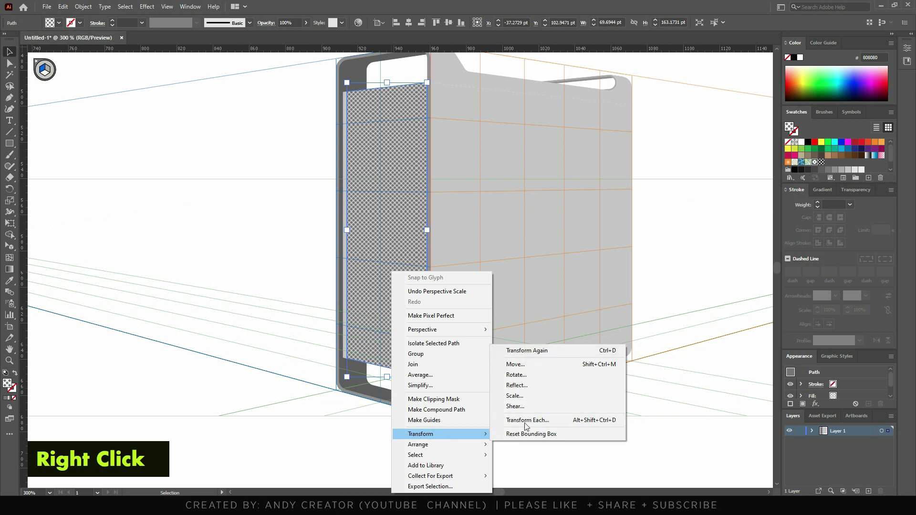
{"action": "left_click", "coordinate": [515, 396]}
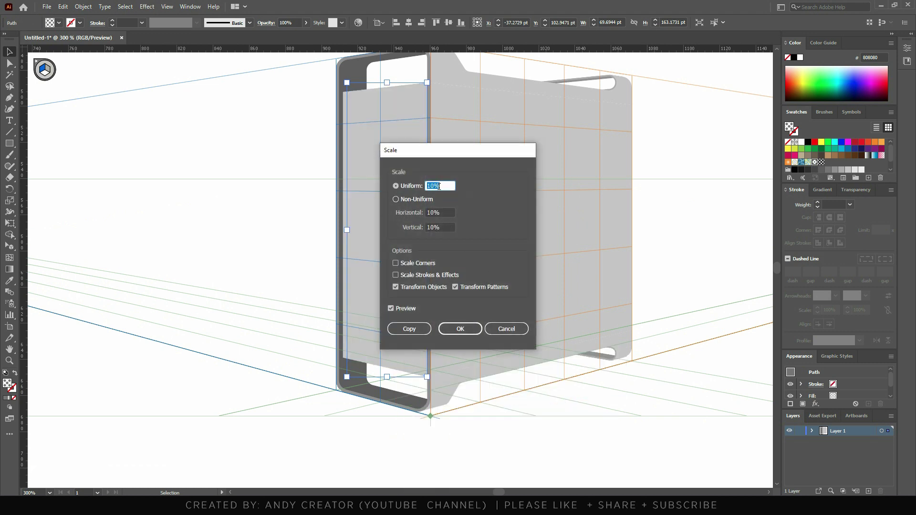
{"action": "type", "text": "50"}
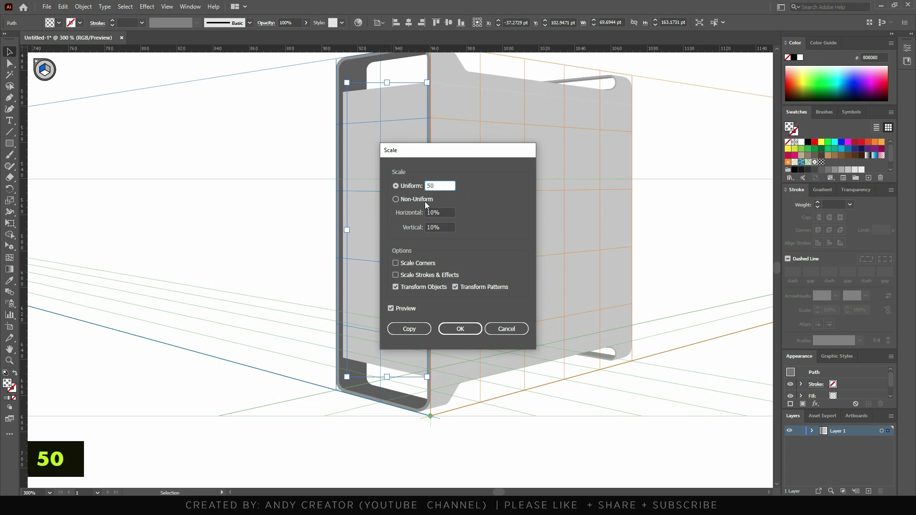
{"action": "left_click", "coordinate": [406, 287]}
{"action": "left_click_drag", "start_coordinate": [451, 150], "coordinate": [650, 101]}
{"action": "left_click", "coordinate": [657, 274]}
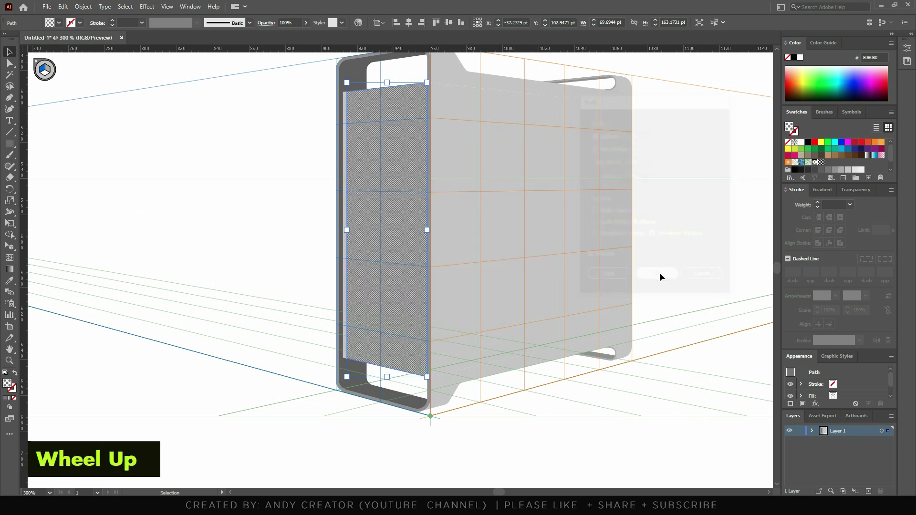
{"action": "left_click", "coordinate": [435, 440]}
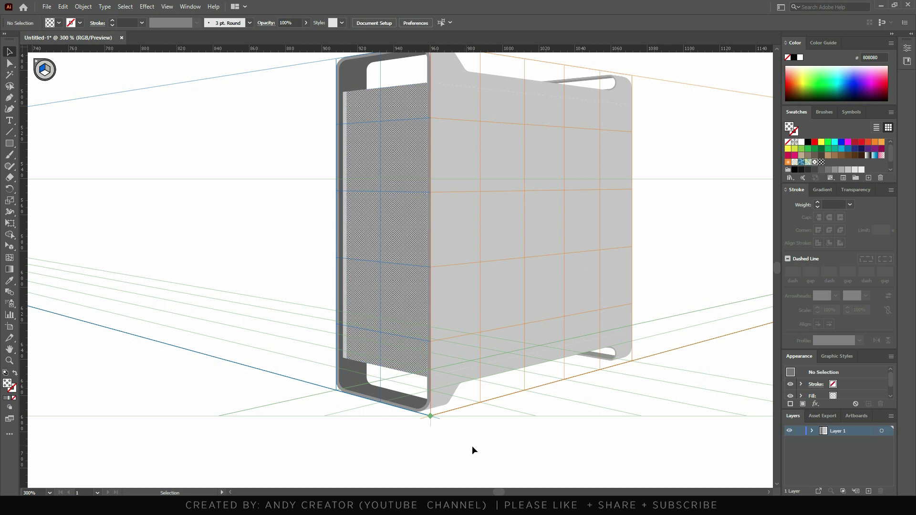
{"action": "scroll", "coordinate": [494, 424], "scroll_direction": "down", "scroll_amount": 2}
{"action": "scroll", "coordinate": [405, 303], "scroll_direction": "up", "scroll_amount": 3}
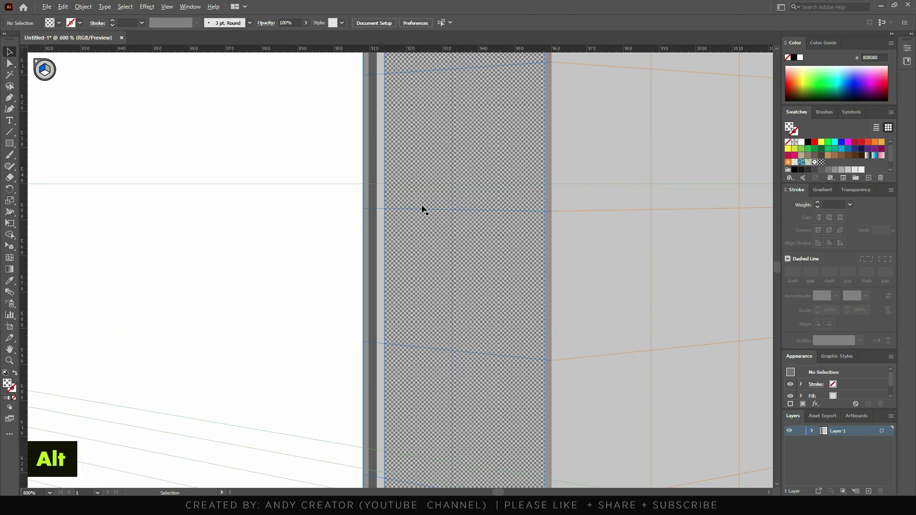
Widen the mesh rectangle to about 70.5 pt toward the front panel's outer left edge, keeping it on its perspective plane
{"action": "scroll", "coordinate": [422, 264], "scroll_direction": "down", "scroll_amount": 1}
{"action": "scroll", "coordinate": [422, 264], "scroll_direction": "down", "scroll_amount": 1}
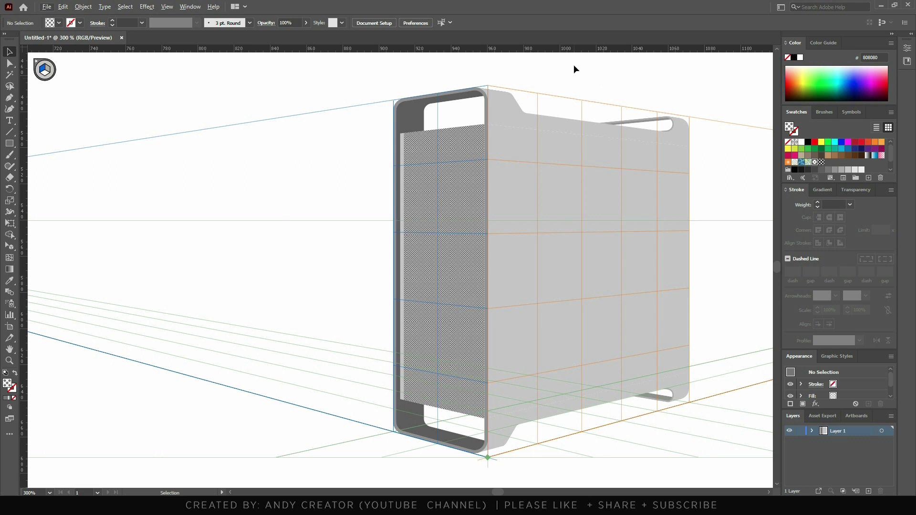
{"action": "left_click", "coordinate": [426, 254]}
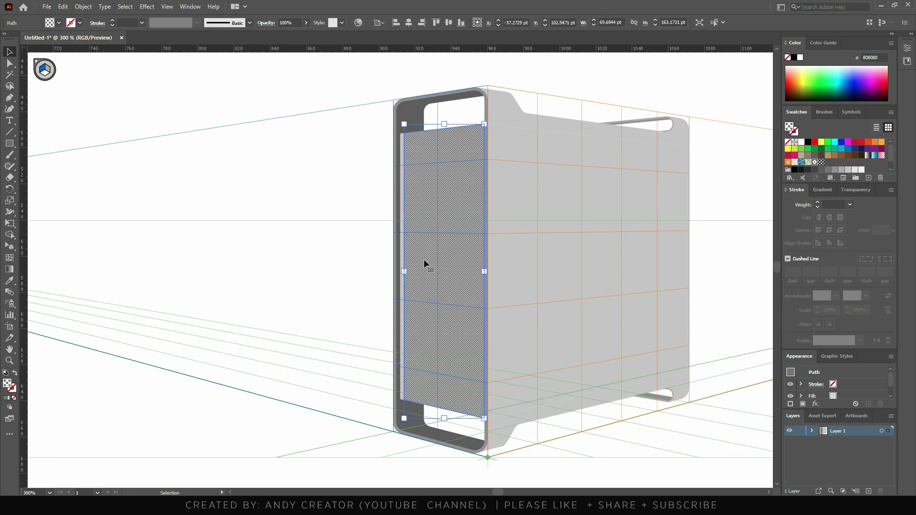
{"action": "scroll", "coordinate": [403, 269], "scroll_direction": "up", "scroll_amount": 2}
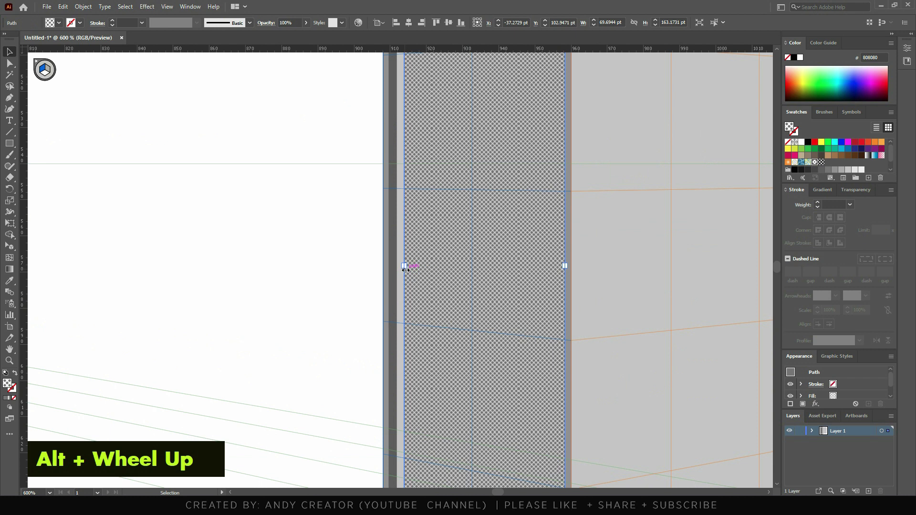
{"action": "key", "text": "shift+p"}
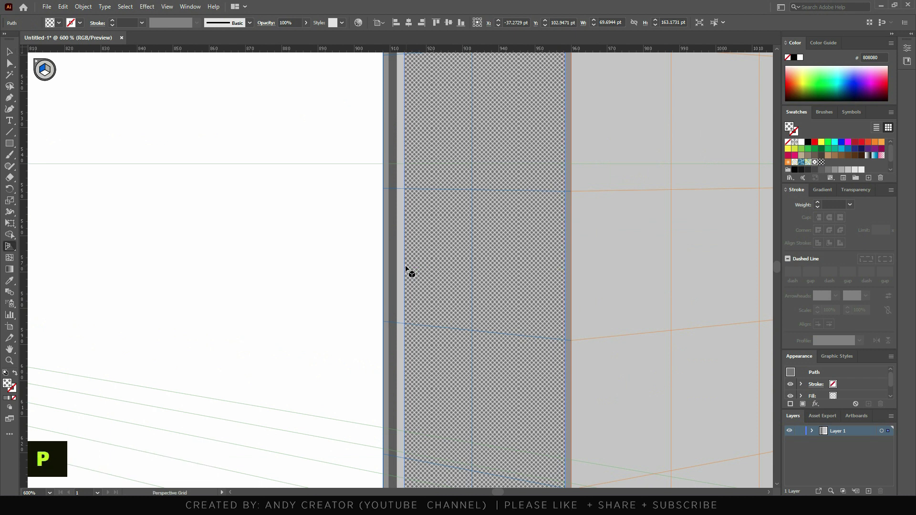
{"action": "left_click", "coordinate": [406, 268]}
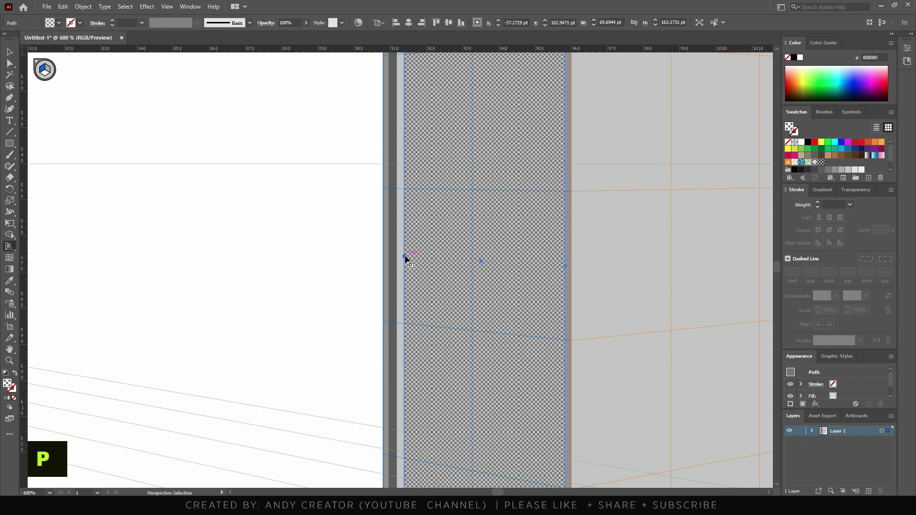
{"action": "left_click", "coordinate": [405, 258], "text": "ctrl"}
{"action": "scroll", "coordinate": [402, 255], "scroll_direction": "down", "scroll_amount": 5}
{"action": "key", "text": "v"}
{"action": "double_click", "coordinate": [368, 321]}
Expand the appearance of the mesh rectangle, expand its pattern fill into editable dot shapes, and deselect it
{"action": "scroll", "coordinate": [368, 321], "scroll_direction": "up", "scroll_amount": 3}
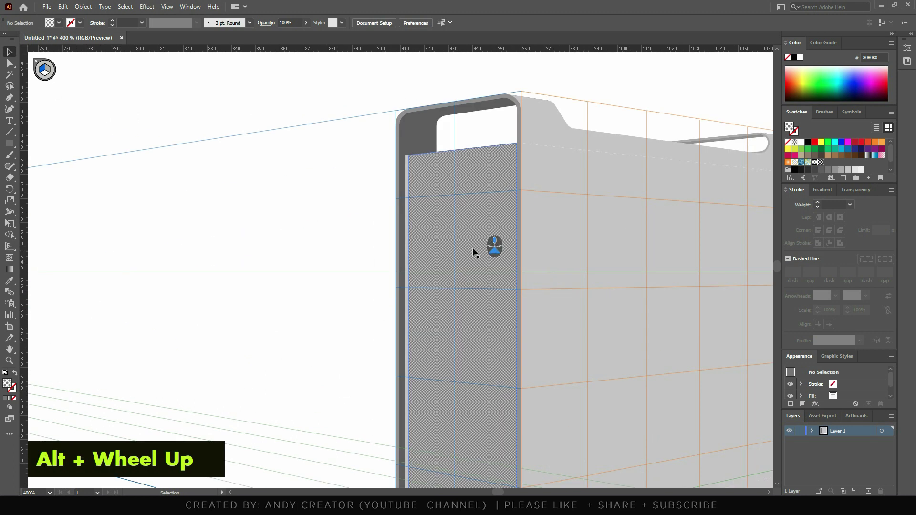
{"action": "left_click", "coordinate": [463, 259]}
{"action": "left_click", "coordinate": [83, 6]}
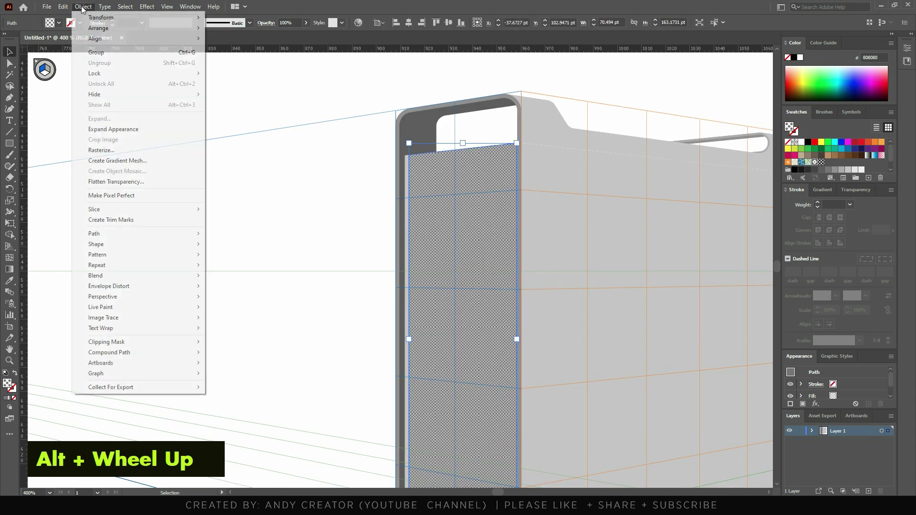
{"action": "left_click", "coordinate": [127, 130]}
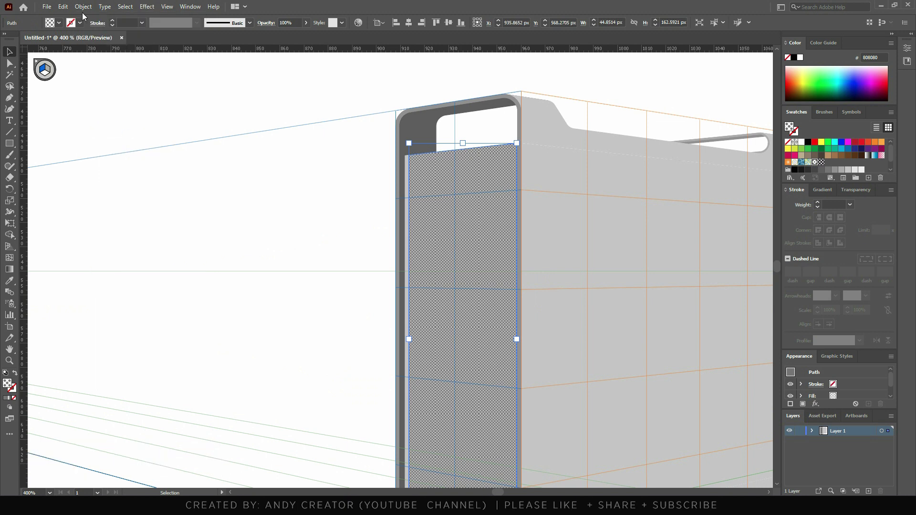
{"action": "left_click", "coordinate": [83, 7]}
{"action": "left_click", "coordinate": [104, 117]}
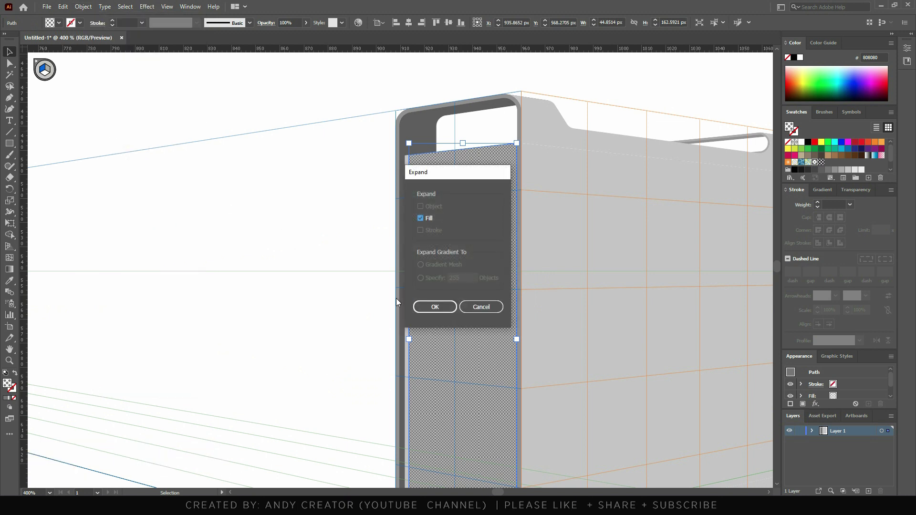
{"action": "left_click", "coordinate": [434, 307]}
{"action": "double_click", "coordinate": [497, 218]}
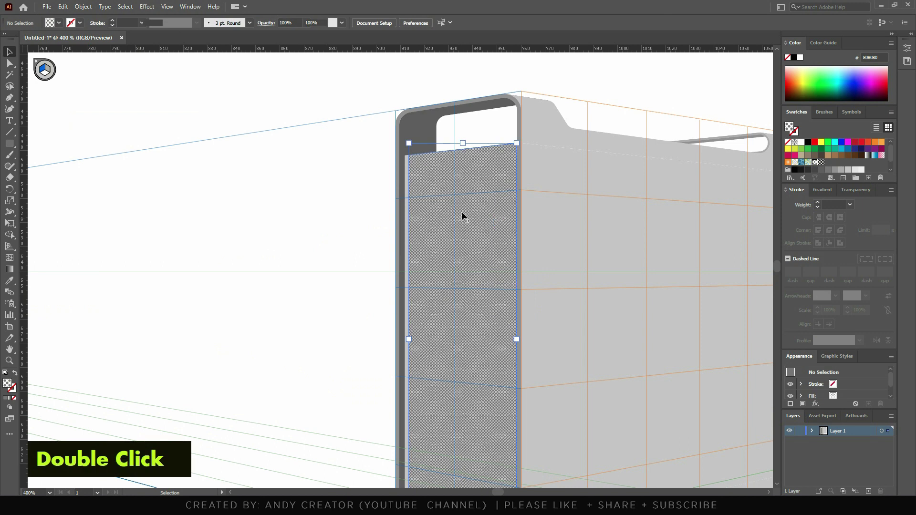
Examine the expanded mesh dots up close along the front panel's upper edge and corners
{"action": "scroll", "coordinate": [496, 162], "scroll_direction": "up", "scroll_amount": 2}
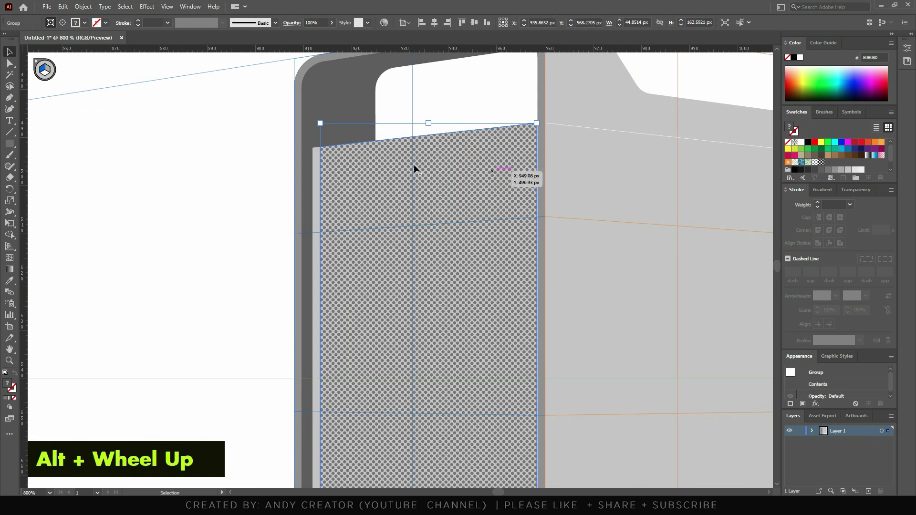
{"action": "key", "text": "alt"}
{"action": "key", "text": "alt"}
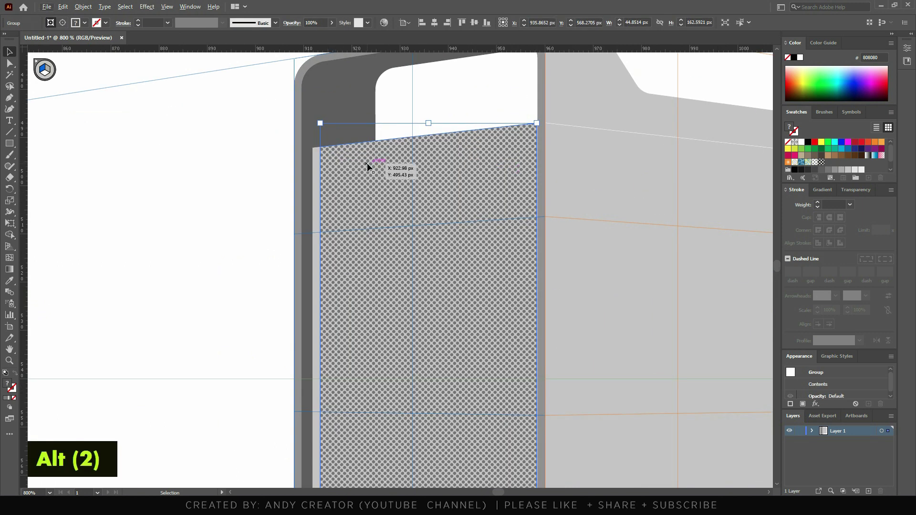
{"action": "scroll", "coordinate": [432, 141], "scroll_direction": "up", "scroll_amount": 2}
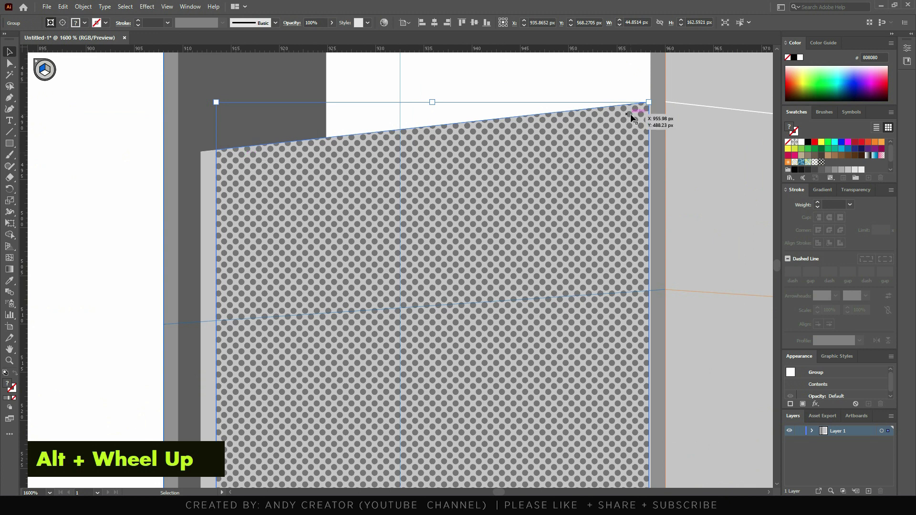
{"action": "scroll", "coordinate": [447, 158], "scroll_direction": "down", "scroll_amount": 3}
{"action": "scroll", "coordinate": [356, 201], "scroll_direction": "up", "scroll_amount": 2}
{"action": "scroll", "coordinate": [359, 201], "scroll_direction": "down", "scroll_amount": 2}
{"action": "scroll", "coordinate": [361, 125], "scroll_direction": "up", "scroll_amount": 3}
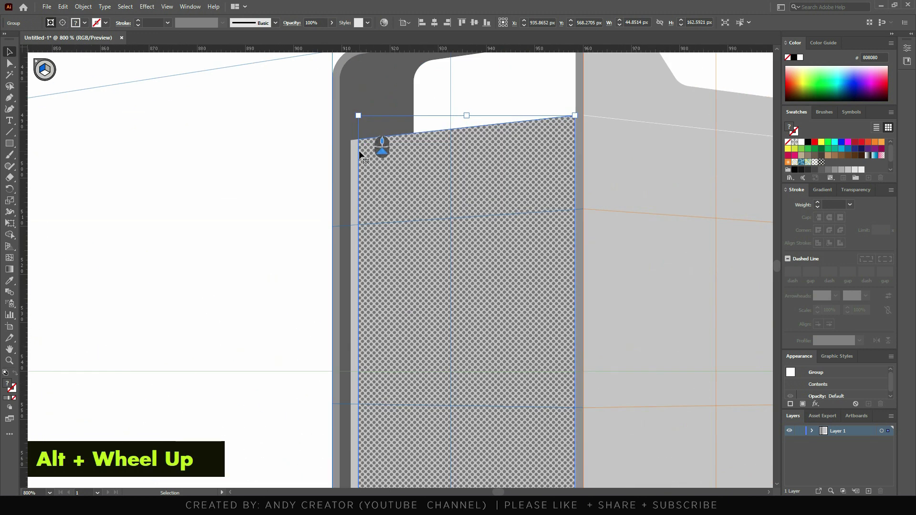
Round the two left corners of the light grey front panel behind the mesh to a radius of about 2.48 px
{"action": "left_click", "coordinate": [354, 150]}
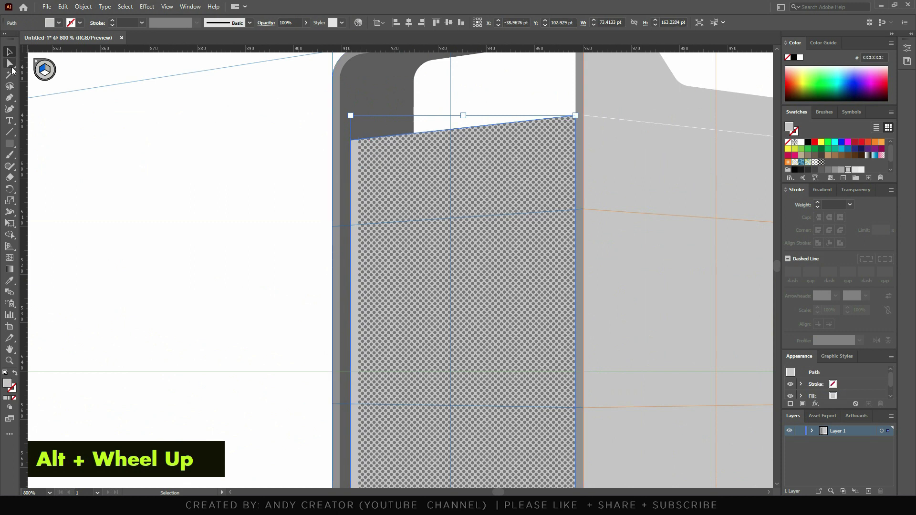
{"action": "left_click", "coordinate": [11, 66]}
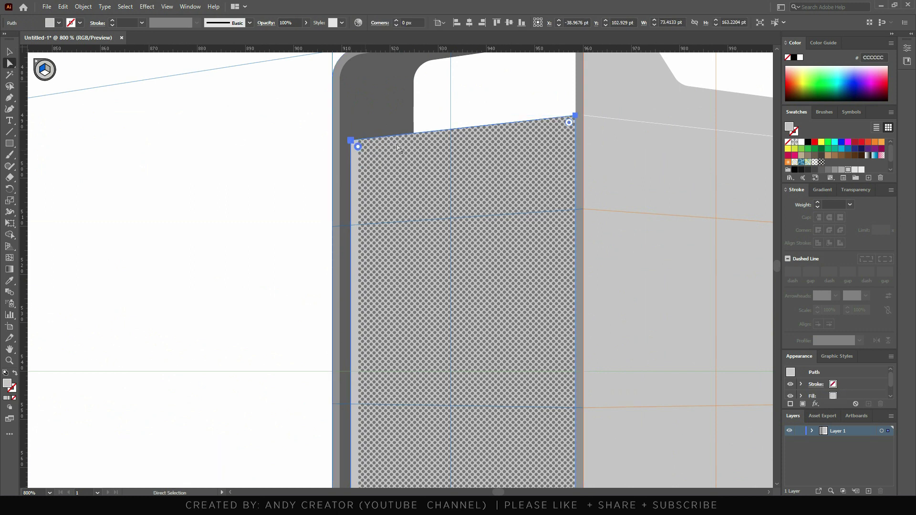
{"action": "scroll", "coordinate": [370, 155], "scroll_direction": "down", "scroll_amount": 3}
{"action": "key", "text": "ctrl"}
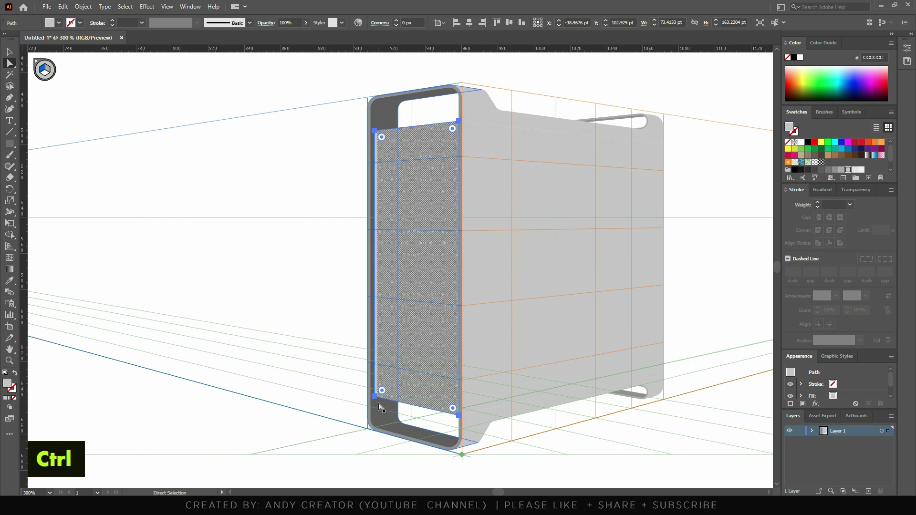
{"action": "left_click", "coordinate": [382, 391], "text": "shift"}
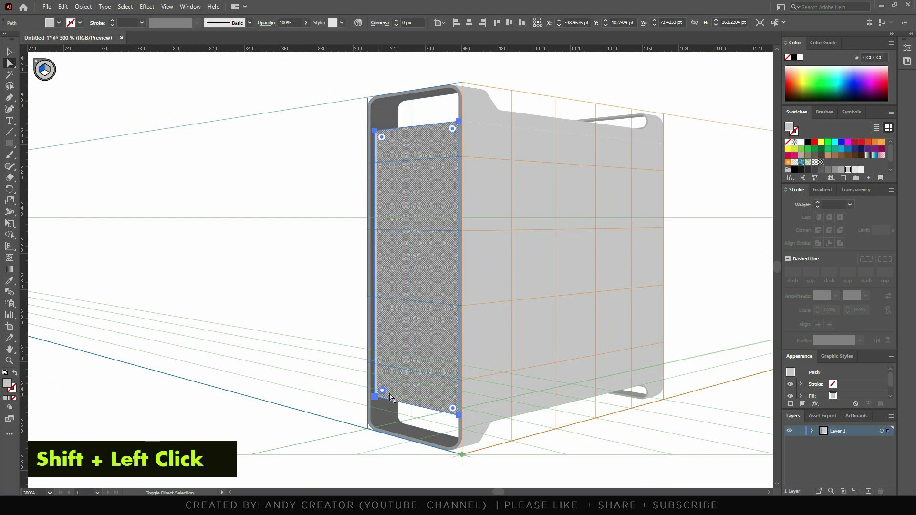
{"action": "scroll", "coordinate": [393, 127], "scroll_direction": "up", "scroll_amount": 3}
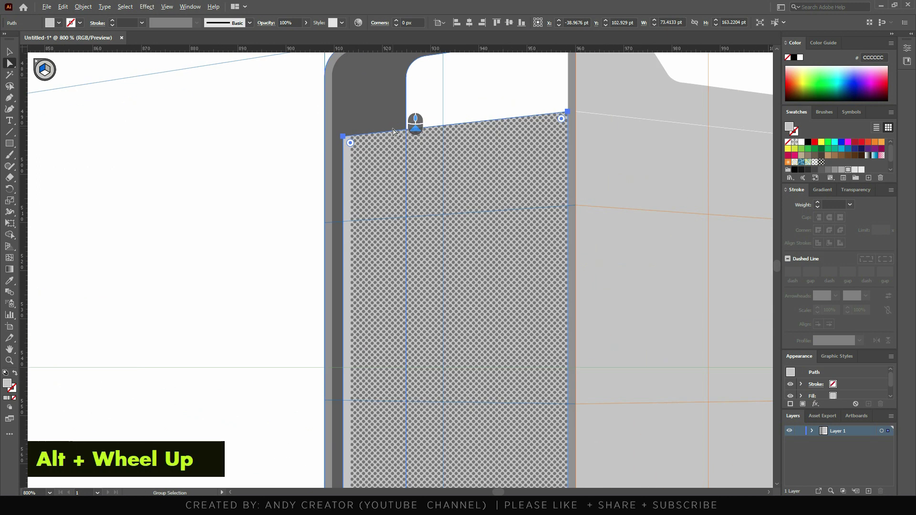
{"action": "left_click", "coordinate": [350, 143], "text": "shift"}
{"action": "left_click_drag", "start_coordinate": [350, 143], "coordinate": [360, 146]}
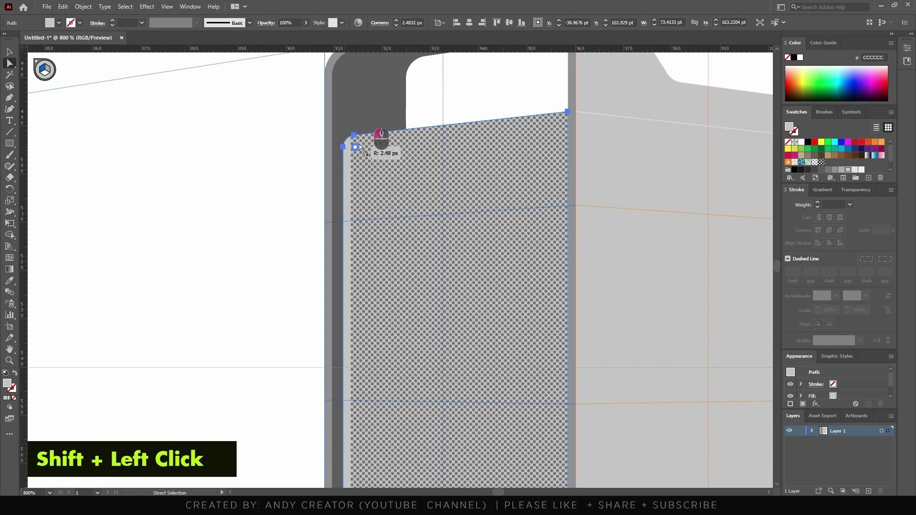
Round the two left corners of the expanded mesh to follow the rounded front panel behind it, and deselect it
{"action": "left_click", "coordinate": [10, 52]}
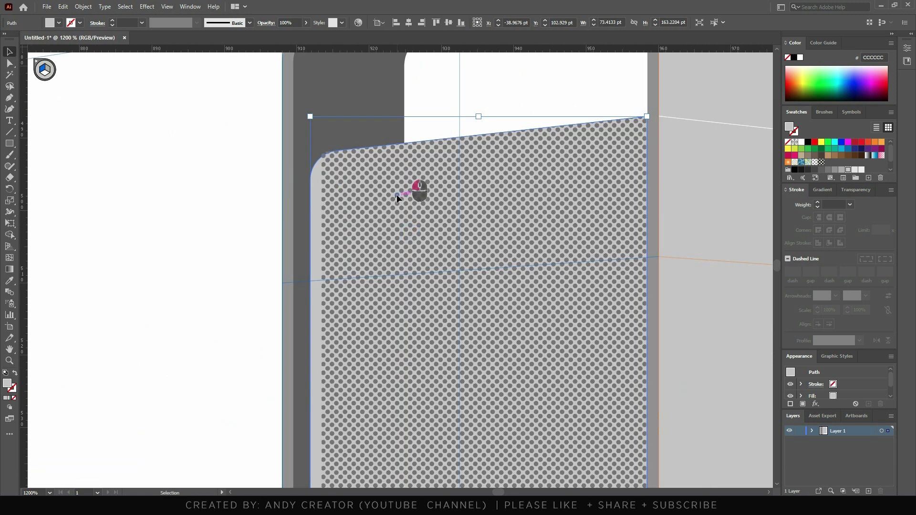
{"action": "left_click", "coordinate": [397, 195]}
{"action": "left_click", "coordinate": [9, 63]}
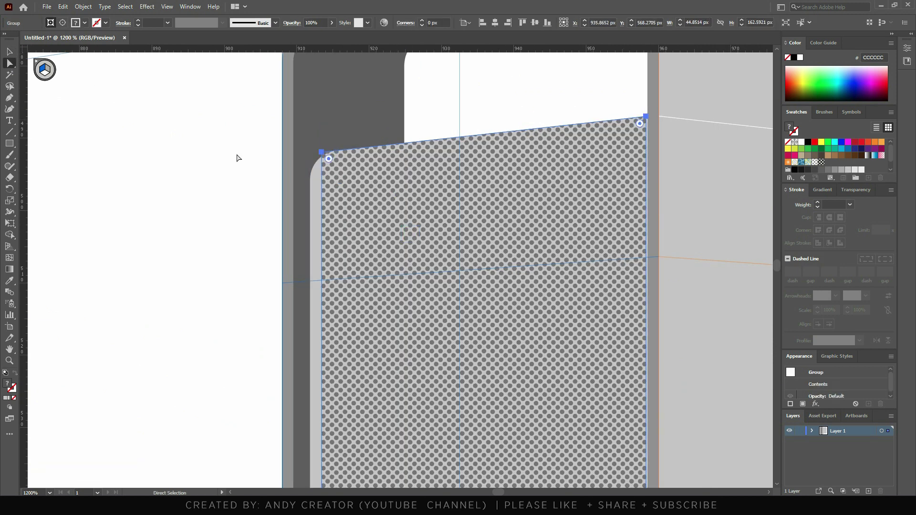
{"action": "left_click", "coordinate": [332, 160]}
{"action": "scroll", "coordinate": [330, 106], "scroll_direction": "down", "scroll_amount": 4}
{"action": "left_click", "coordinate": [334, 382], "text": "shift"}
{"action": "scroll", "coordinate": [327, 118], "scroll_direction": "up", "scroll_amount": 6}
{"action": "left_click_drag", "start_coordinate": [324, 118], "coordinate": [382, 142]}
{"action": "scroll", "coordinate": [383, 143], "scroll_direction": "down", "scroll_amount": 2}
{"action": "scroll", "coordinate": [383, 142], "scroll_direction": "down", "scroll_amount": 6}
{"action": "double_click", "coordinate": [511, 88]}
Draw a horizontal light grey rectangle on the upper part of the mesh and extend it leftward to about 53.1 by 5.2 pt
{"action": "left_click", "coordinate": [9, 143]}
{"action": "scroll", "coordinate": [426, 165], "scroll_direction": "up", "scroll_amount": 1}
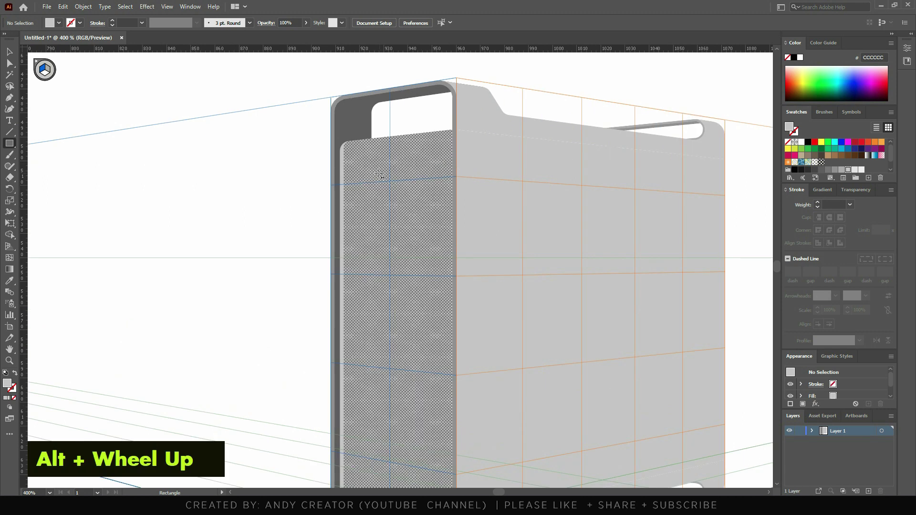
{"action": "left_click_drag", "start_coordinate": [364, 172], "coordinate": [440, 180]}
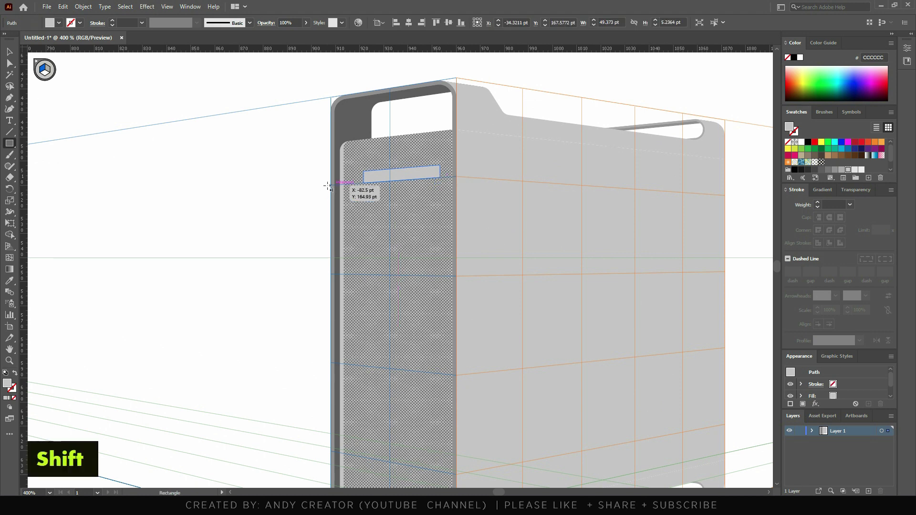
{"action": "scroll", "coordinate": [371, 173], "scroll_direction": "up", "scroll_amount": 3}
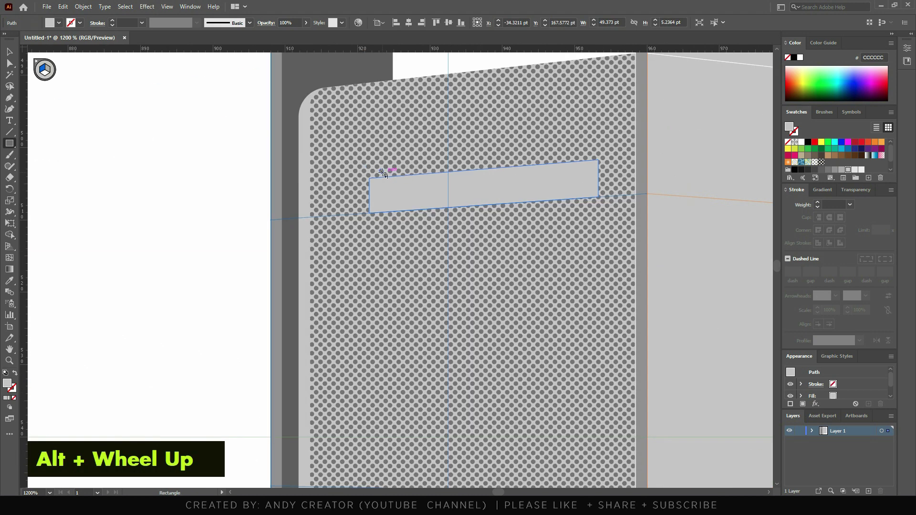
{"action": "key", "text": "shift+p"}
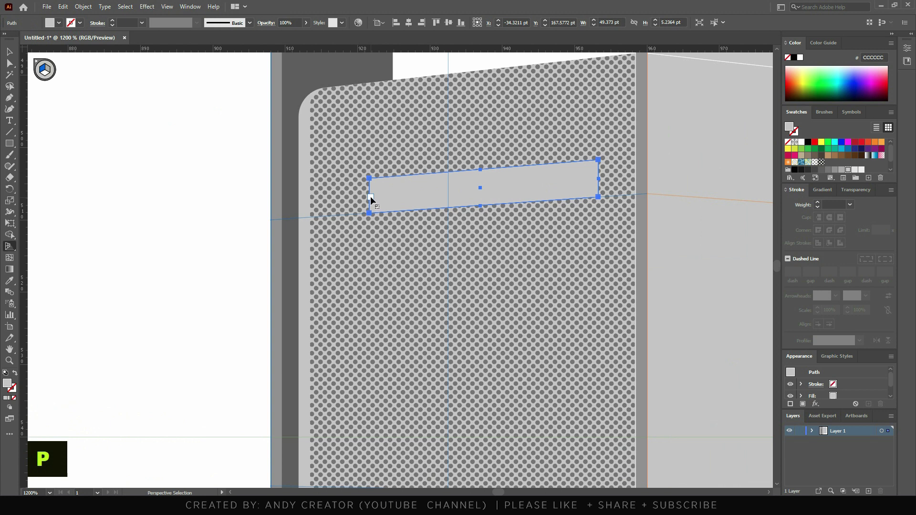
{"action": "left_click_drag", "start_coordinate": [370, 196], "coordinate": [351, 199]}
{"action": "scroll", "coordinate": [458, 213], "scroll_direction": "down", "scroll_amount": 3, "text": "alt"}
{"action": "key", "text": "v"}
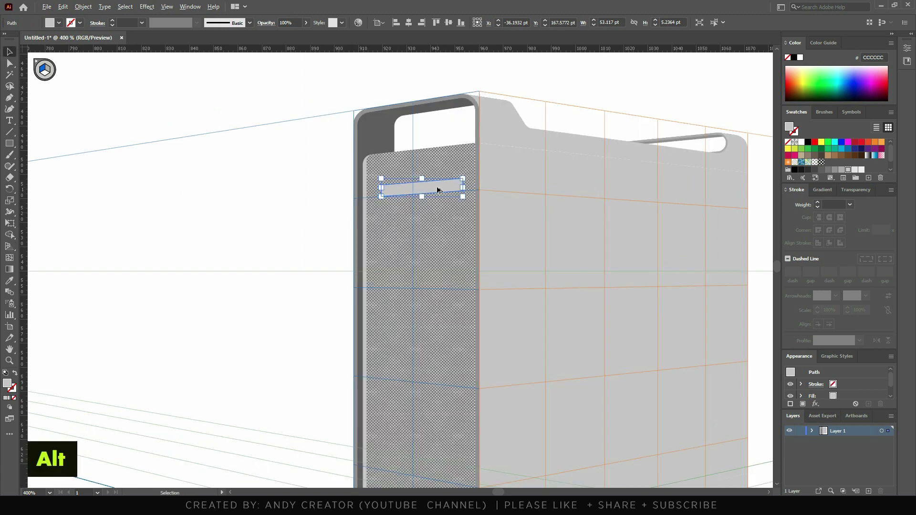
Draw a second light grey rectangle just below the first strip, aligned with its left and right ends, and deselect it
{"action": "scroll", "coordinate": [438, 190], "scroll_direction": "up", "scroll_amount": 2, "text": "alt"}
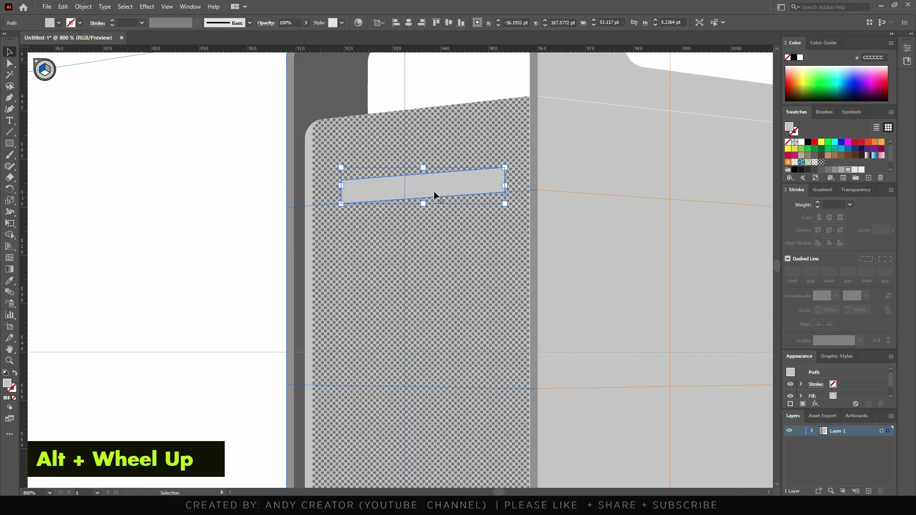
{"action": "key", "text": "ctrl"}
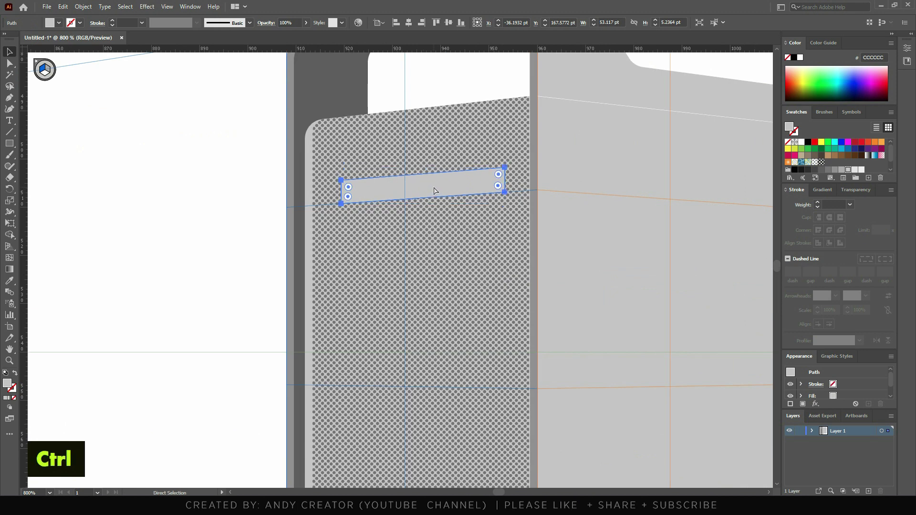
{"action": "key", "text": "shift+p"}
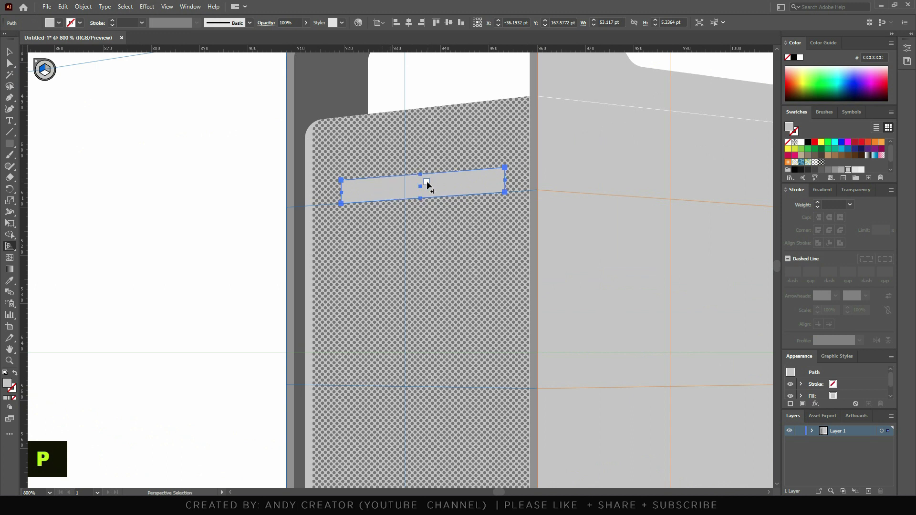
{"action": "key", "text": "ctrl"}
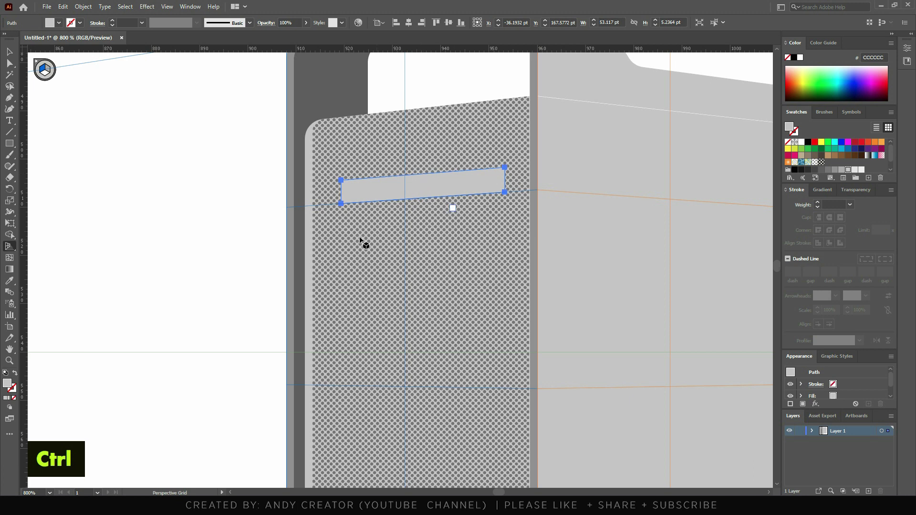
{"action": "left_click", "coordinate": [10, 144]}
{"action": "left_click", "coordinate": [10, 144]}
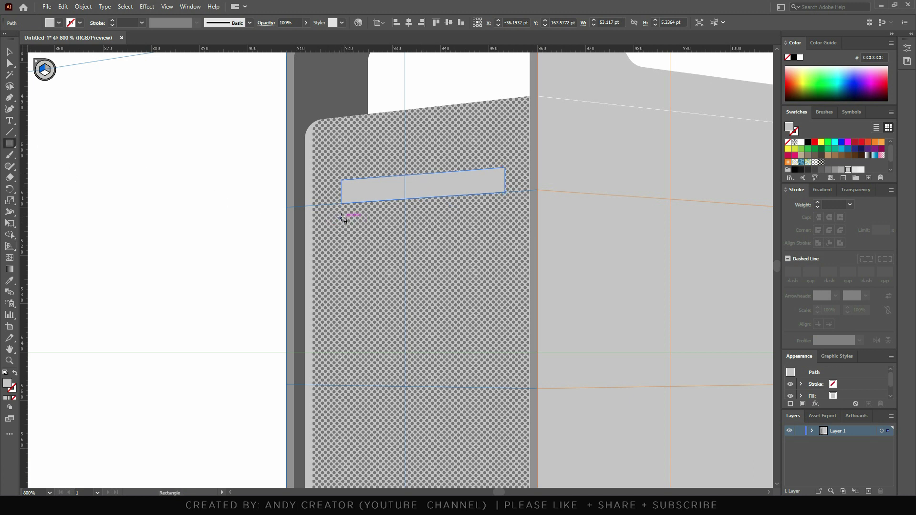
{"action": "left_click_drag", "start_coordinate": [342, 218], "coordinate": [505, 231]}
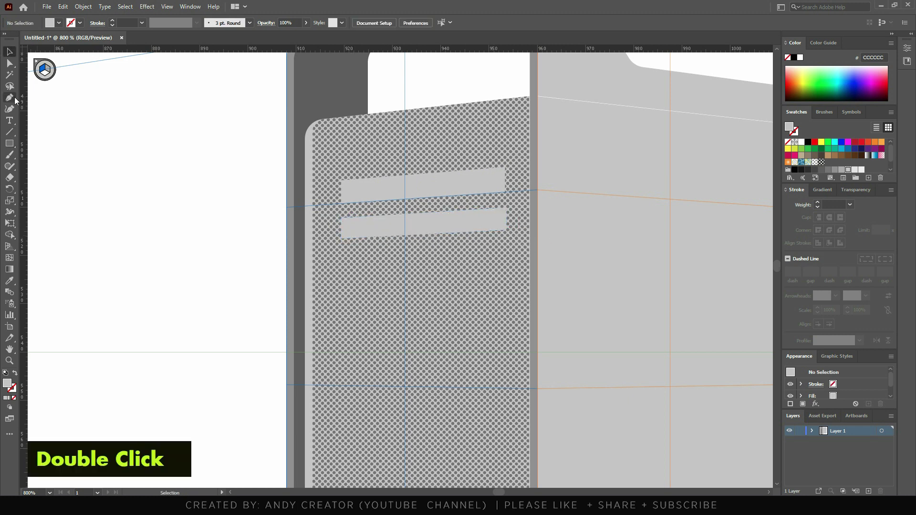
Draw an open path with the Pen tool along the left and top edges of the upper light grey strip
{"action": "left_click", "coordinate": [10, 98]}
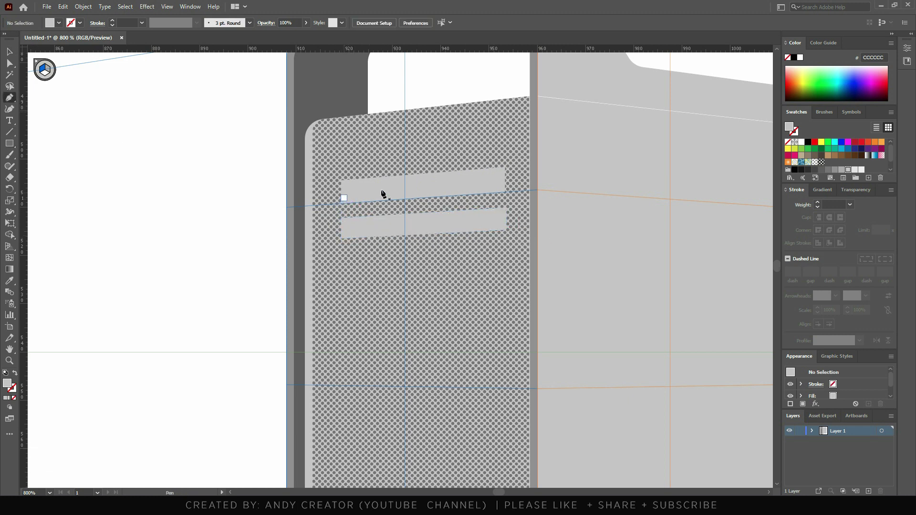
{"action": "scroll", "coordinate": [502, 156], "scroll_direction": "up", "scroll_amount": 1}
{"action": "left_click_drag", "start_coordinate": [261, 225], "coordinate": [262, 193]}
{"action": "left_click", "coordinate": [261, 191]}
{"action": "left_click", "coordinate": [507, 171]}
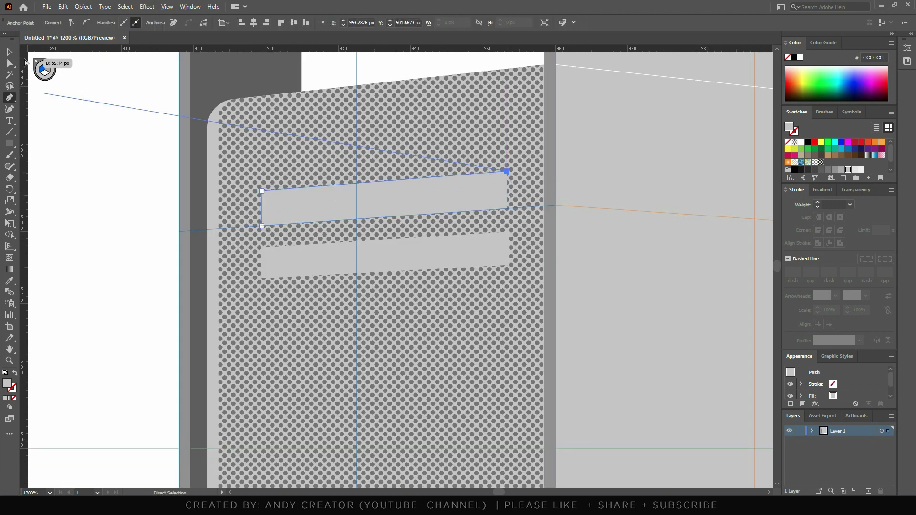
Give the path a dark grey 666666 stroke with a weight of 0.5 pt and no fill
{"action": "key", "text": "Escape"}
{"action": "left_click", "coordinate": [821, 170]}
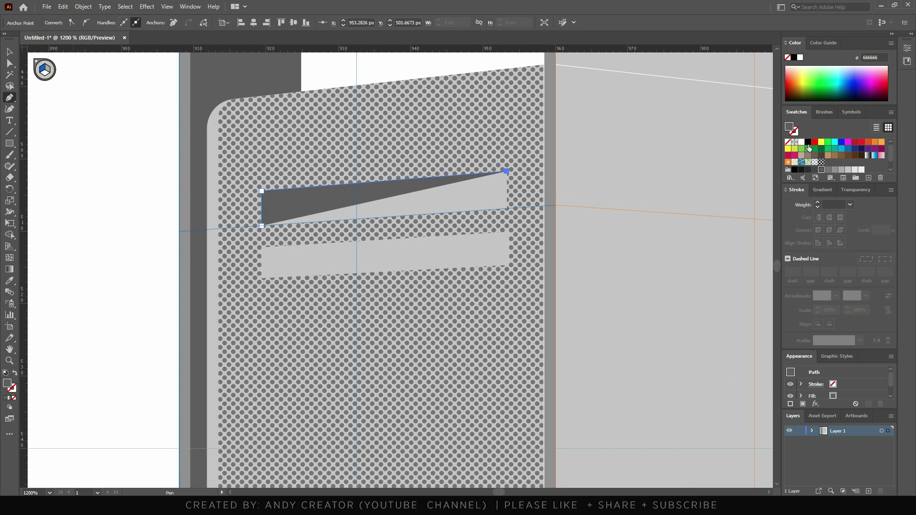
{"action": "key", "text": "shift+x"}
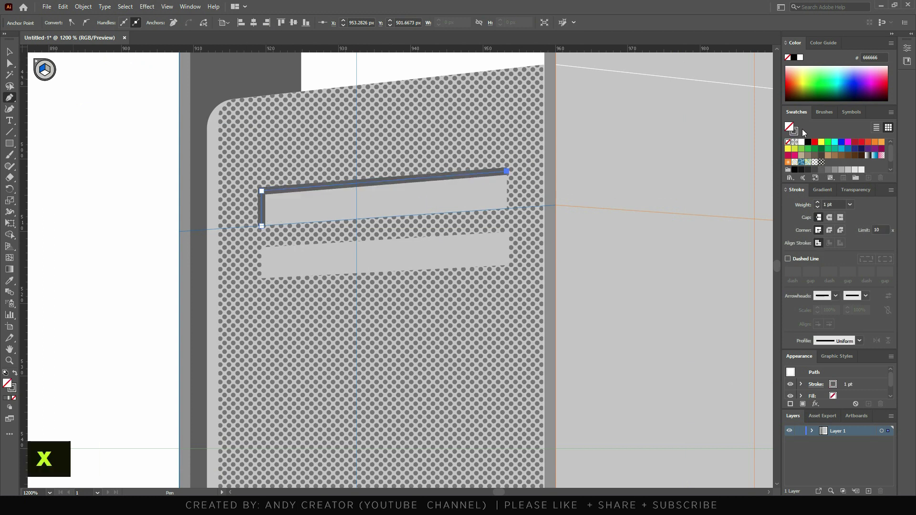
{"action": "left_click", "coordinate": [830, 204]}
{"action": "type", "text": ".5"}
{"action": "key", "text": "Return"}
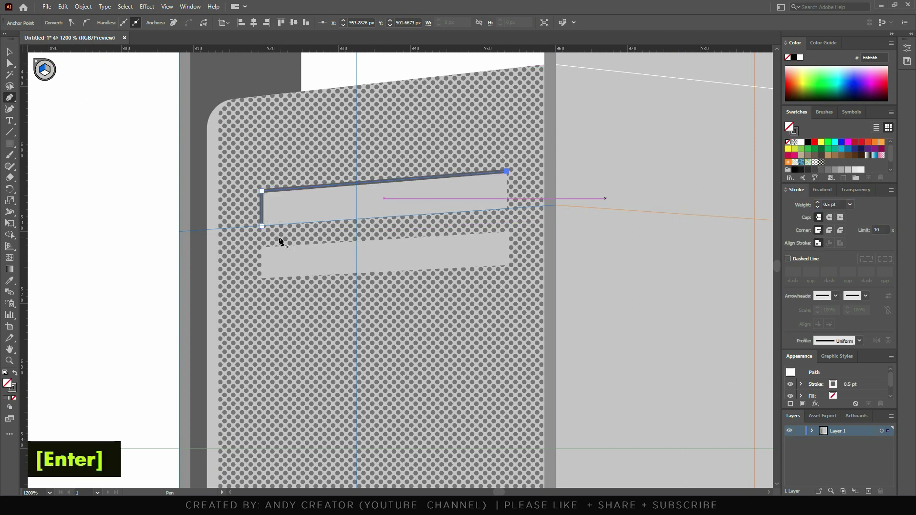
Draw a matching dark grey edge path along the left and top edges of the second strip, and deselect it
{"action": "left_click", "coordinate": [261, 278]}
{"action": "left_click", "coordinate": [262, 248]}
{"action": "left_click", "coordinate": [509, 231]}
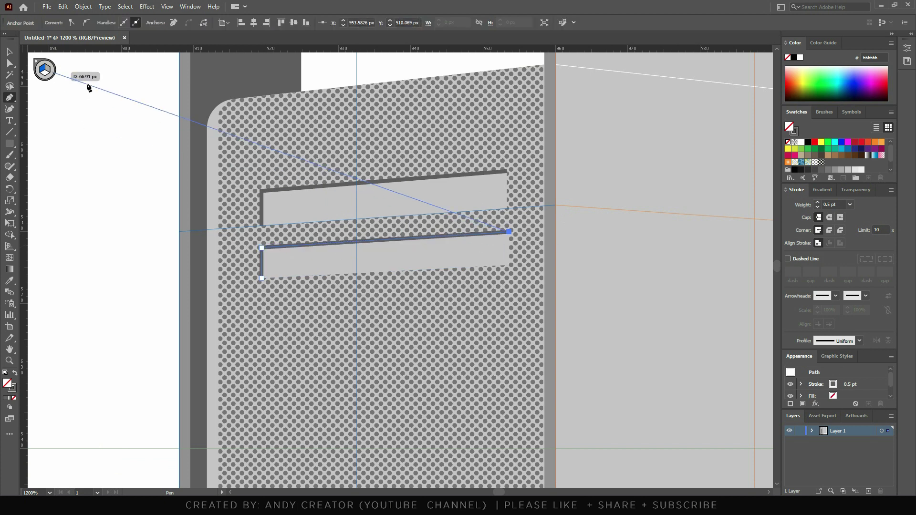
{"action": "key", "text": "Escape"}
{"action": "key", "text": "v"}
Draw a narrow vertical rectangle on the lower left part of the mesh, about 8.3 by 47.8 pt
{"action": "scroll", "coordinate": [485, 260], "scroll_direction": "down", "scroll_amount": 5}
{"action": "scroll", "coordinate": [562, 194], "scroll_direction": "up", "scroll_amount": 2}
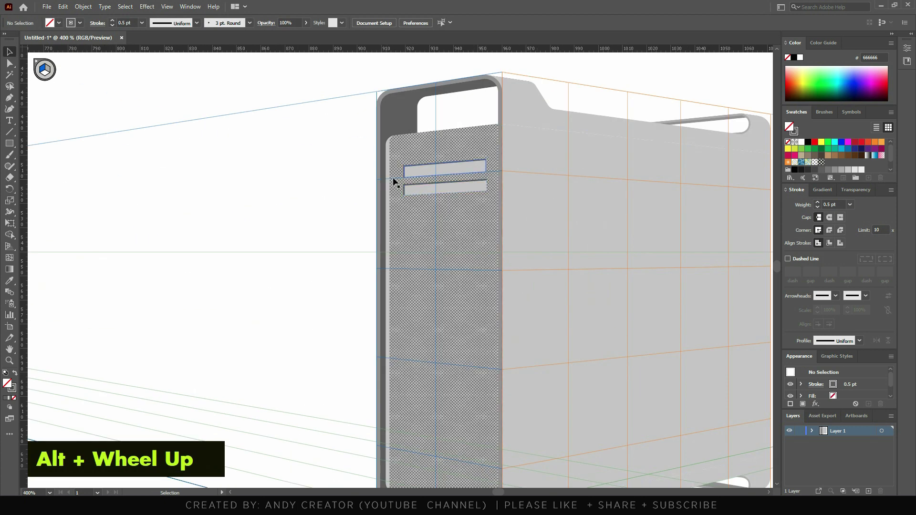
{"action": "scroll", "coordinate": [435, 202], "scroll_direction": "down", "scroll_amount": 4}
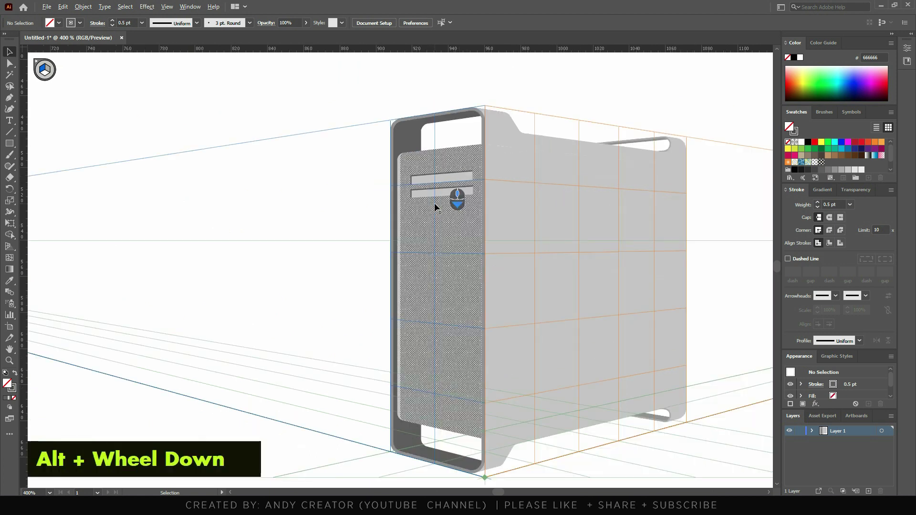
{"action": "scroll", "coordinate": [424, 291], "scroll_direction": "up", "scroll_amount": 4}
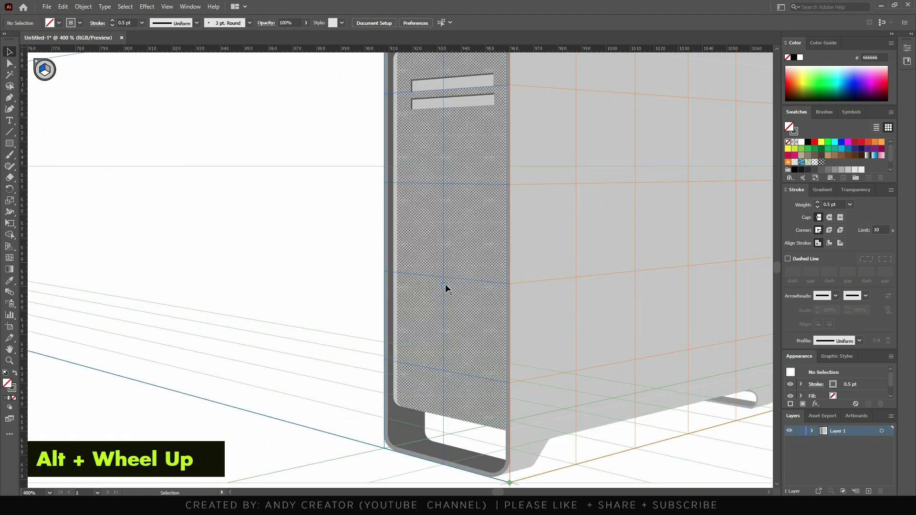
{"action": "key", "text": "alt"}
{"action": "scroll", "coordinate": [454, 323], "scroll_direction": "up", "scroll_amount": 1}
{"action": "left_click", "coordinate": [10, 145]}
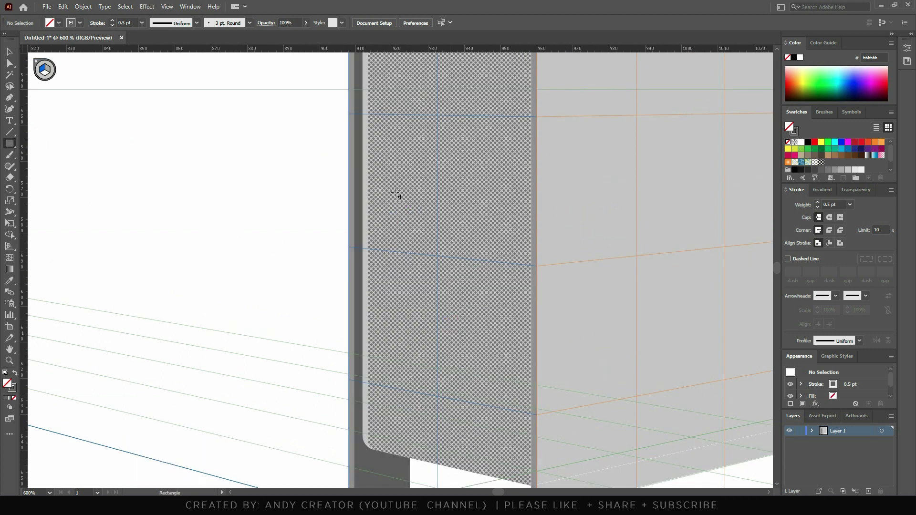
{"action": "left_click_drag", "start_coordinate": [395, 192], "coordinate": [414, 353]}
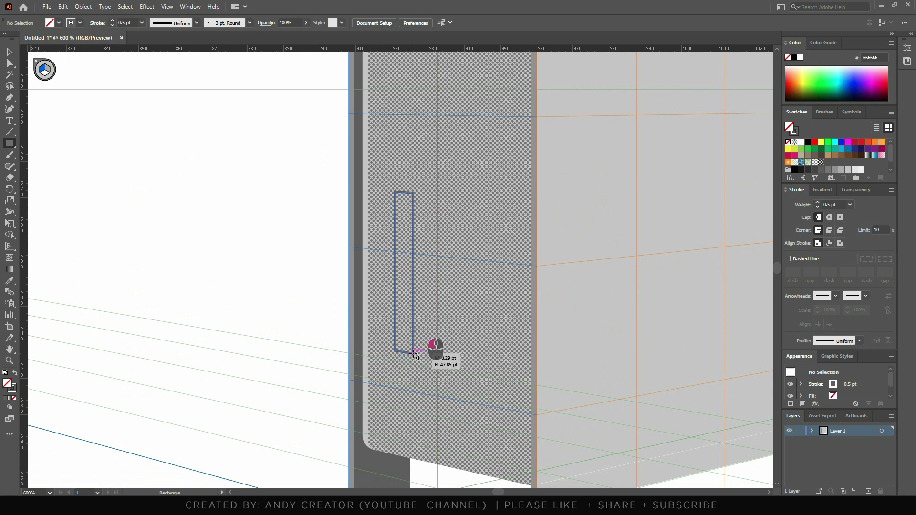
{"action": "left_click_drag", "start_coordinate": [414, 353], "coordinate": [413, 353]}
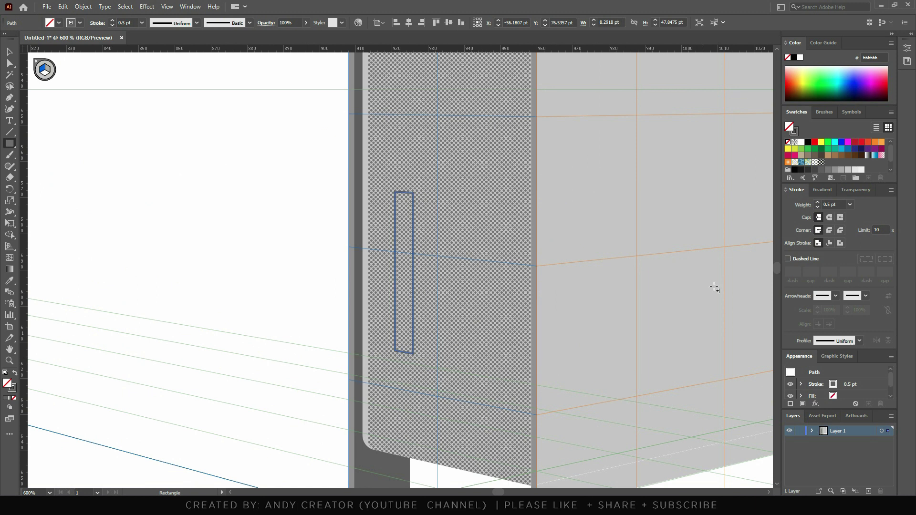
Fill the vertical rectangle with light grey CCCCCC and no stroke, and deselect it
{"action": "key", "text": "shift+x"}
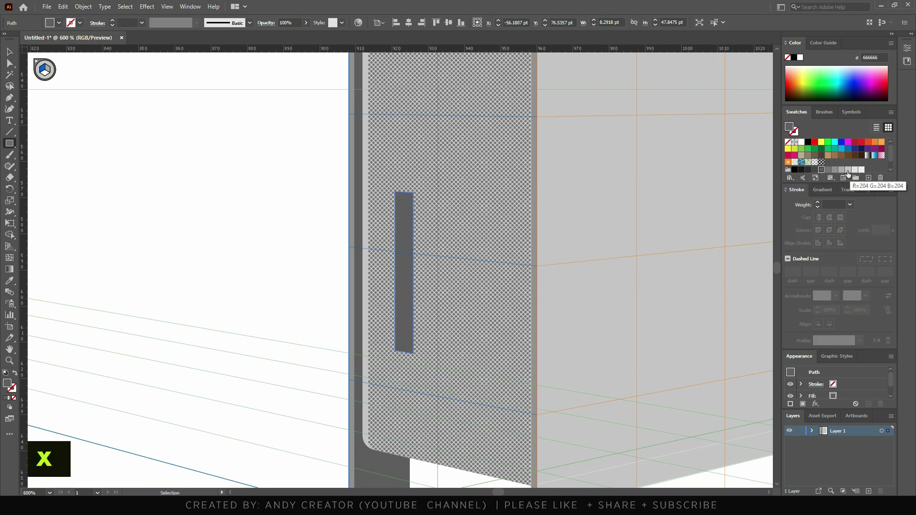
{"action": "left_click", "coordinate": [847, 173]}
{"action": "scroll", "coordinate": [492, 201], "scroll_direction": "down", "scroll_amount": 2, "text": "alt"}
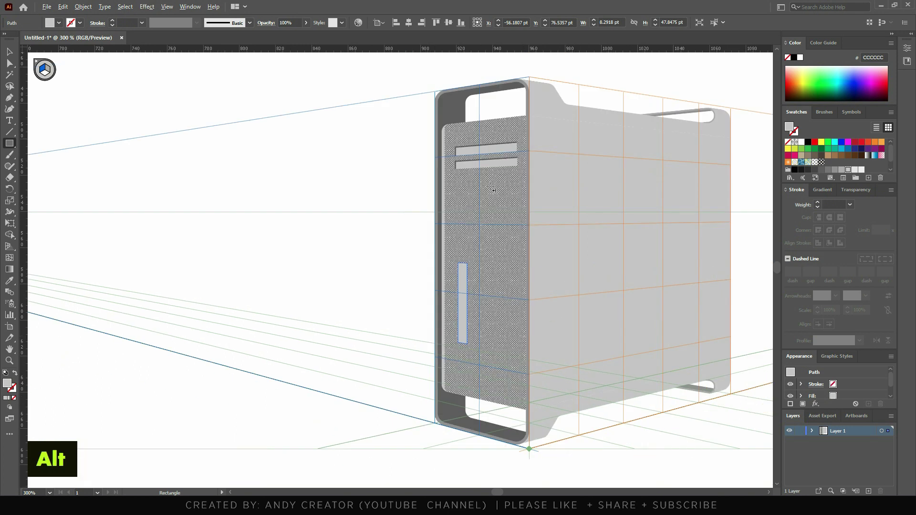
{"action": "scroll", "coordinate": [492, 200], "scroll_direction": "up", "scroll_amount": 1, "text": "alt"}
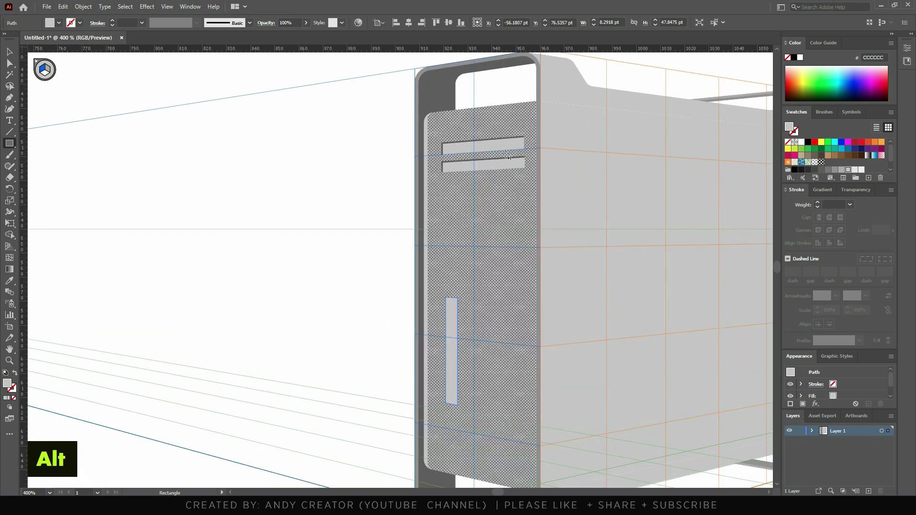
{"action": "key", "text": "i"}
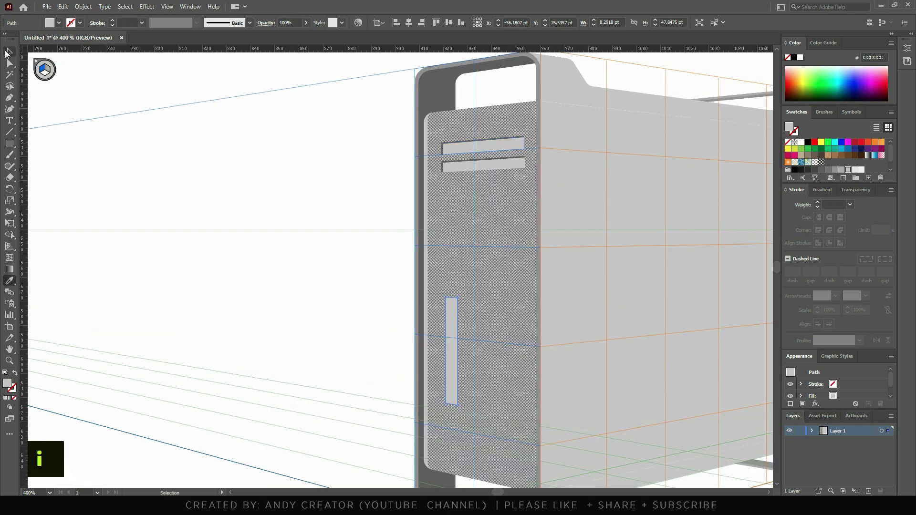
{"action": "left_click", "coordinate": [10, 52]}
{"action": "double_click", "coordinate": [168, 266]}
Widen the vertical strip leftward in perspective to about 10.2 pt and lower its top edge to make it about 39.6 pt high
{"action": "left_click", "coordinate": [451, 310]}
{"action": "scroll", "coordinate": [487, 303], "scroll_direction": "down", "scroll_amount": 1, "text": "alt"}
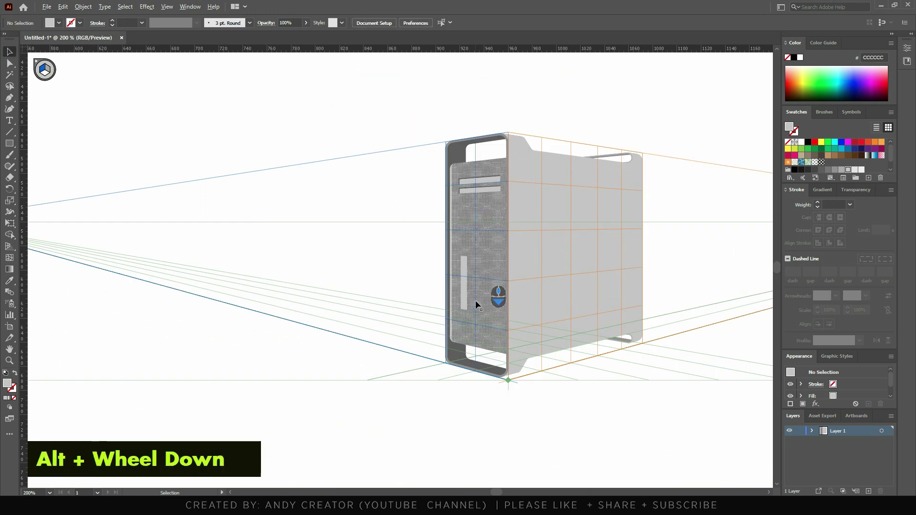
{"action": "scroll", "coordinate": [466, 271], "scroll_direction": "up", "scroll_amount": 3, "text": "alt"}
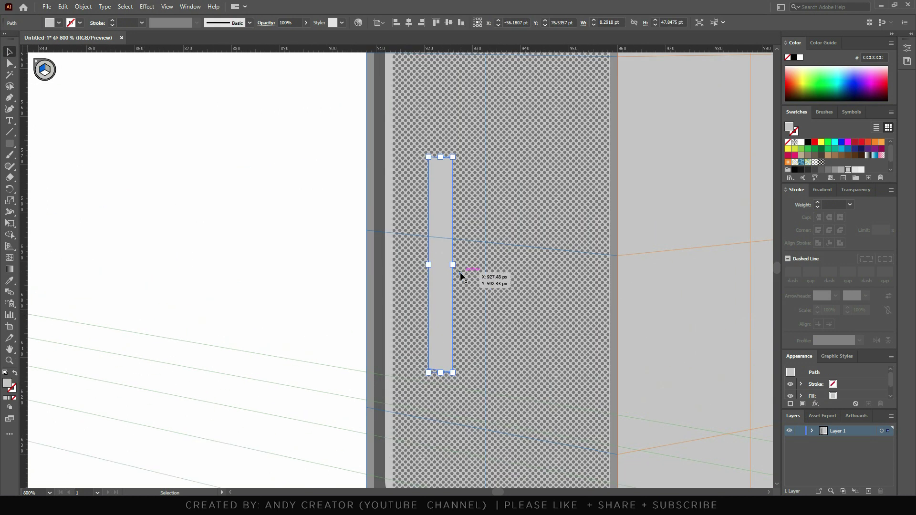
{"action": "key", "text": "shift+p"}
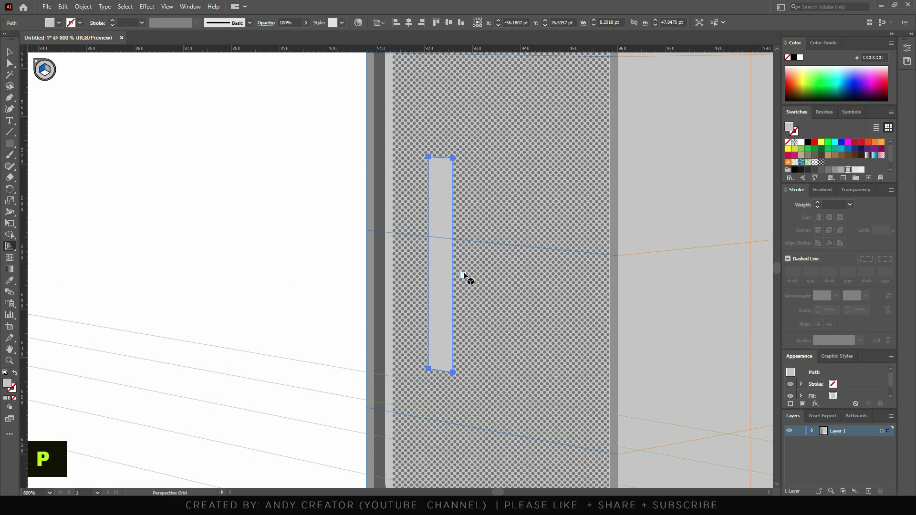
{"action": "key", "text": "shift+v"}
{"action": "key", "text": "ctrl"}
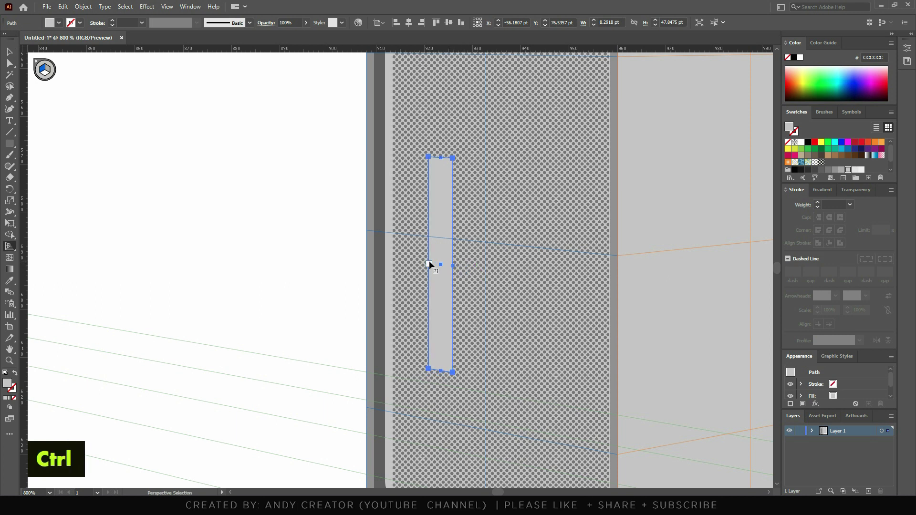
{"action": "left_click_drag", "start_coordinate": [429, 266], "coordinate": [423, 263]}
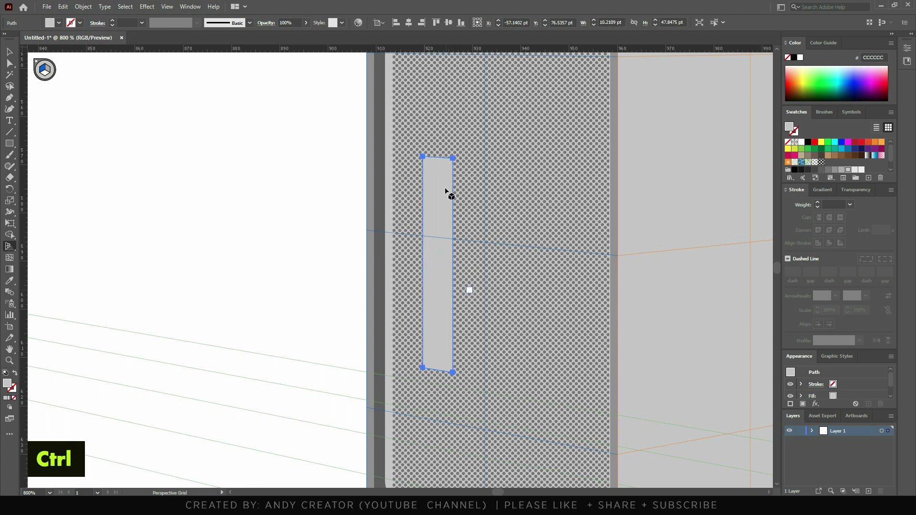
{"action": "left_click_drag", "start_coordinate": [437, 156], "coordinate": [436, 193]}
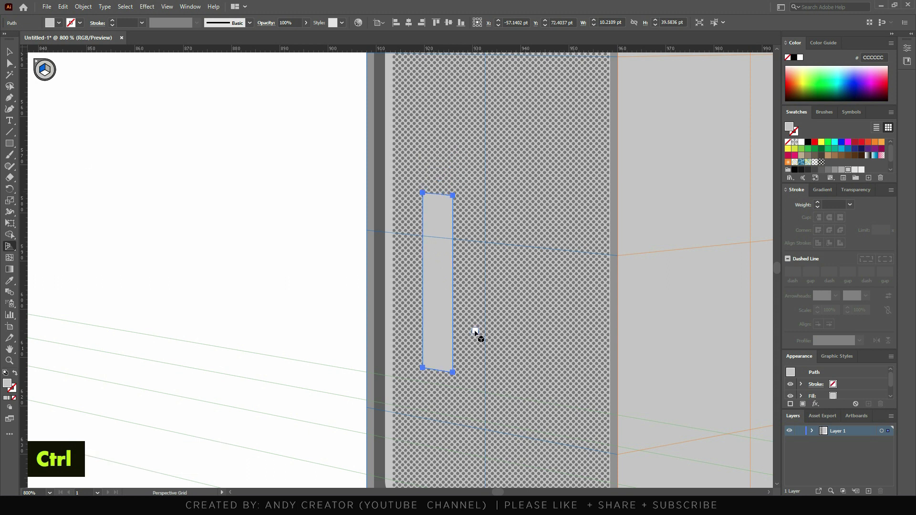
{"action": "double_click", "coordinate": [202, 210]}
Narrow the vertical strip from its right edge in perspective to about 8.5 pt wide, and deselect it
{"action": "scroll", "coordinate": [313, 297], "scroll_direction": "down", "scroll_amount": 4}
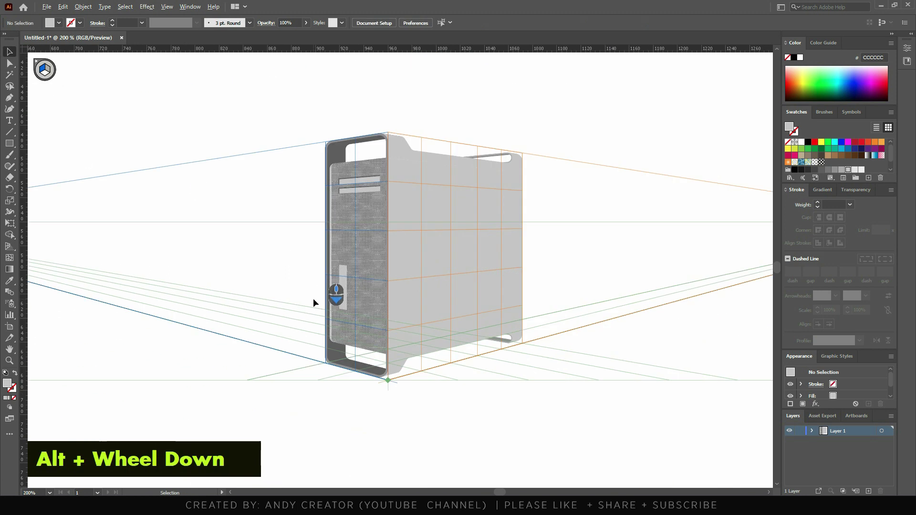
{"action": "scroll", "coordinate": [279, 299], "scroll_direction": "up", "scroll_amount": 4}
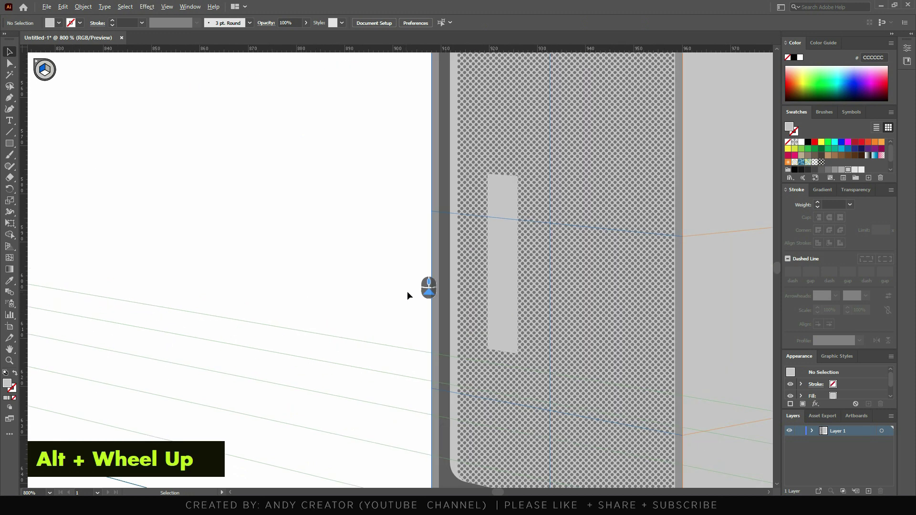
{"action": "left_click", "coordinate": [497, 295]}
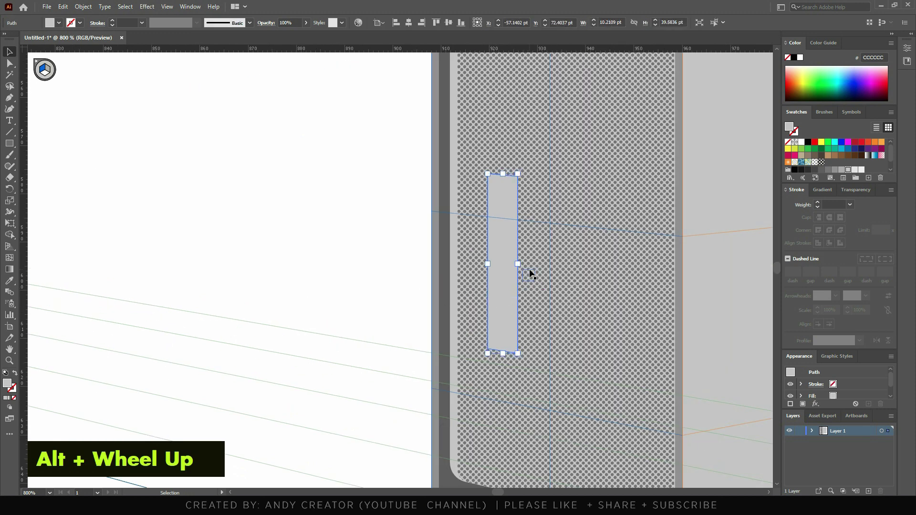
{"action": "key", "text": "p"}
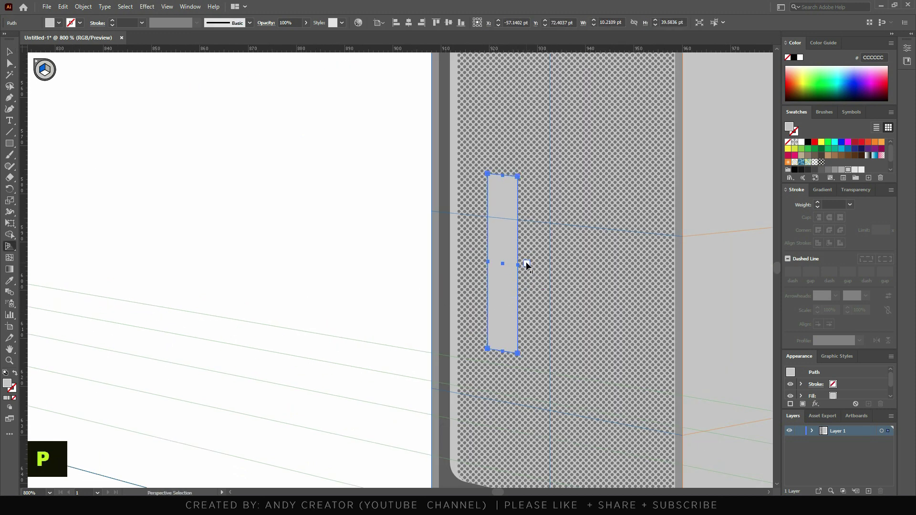
{"action": "left_click_drag", "start_coordinate": [518, 265], "coordinate": [513, 266]}
{"action": "left_click_drag", "start_coordinate": [514, 266], "coordinate": [512, 268]}
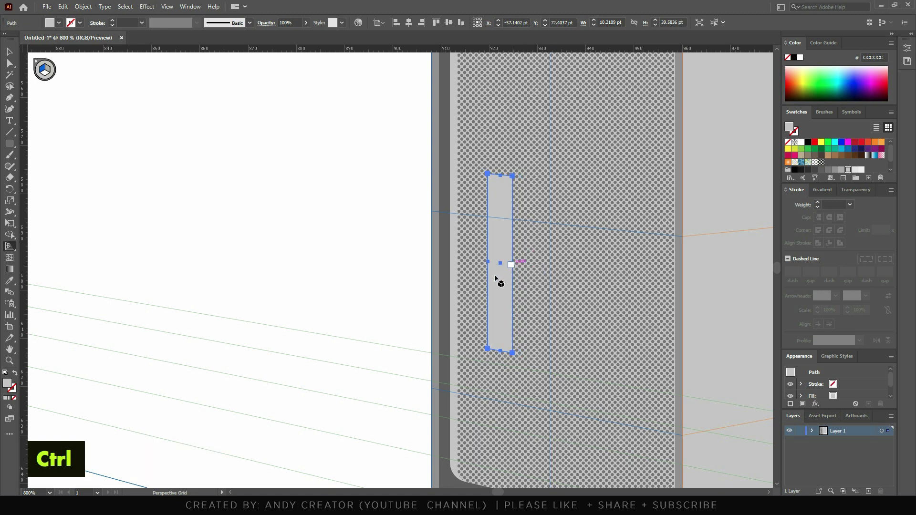
{"action": "scroll", "coordinate": [327, 249], "scroll_direction": "down", "scroll_amount": 2}
{"action": "scroll", "coordinate": [376, 162], "scroll_direction": "up", "scroll_amount": 1}
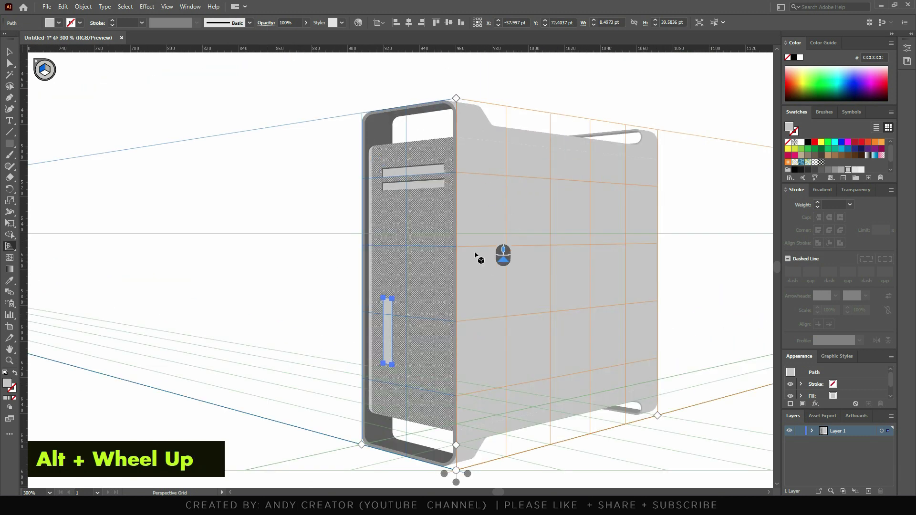
{"action": "key", "text": "v"}
{"action": "left_click", "coordinate": [9, 51]}
{"action": "double_click", "coordinate": [188, 245]}
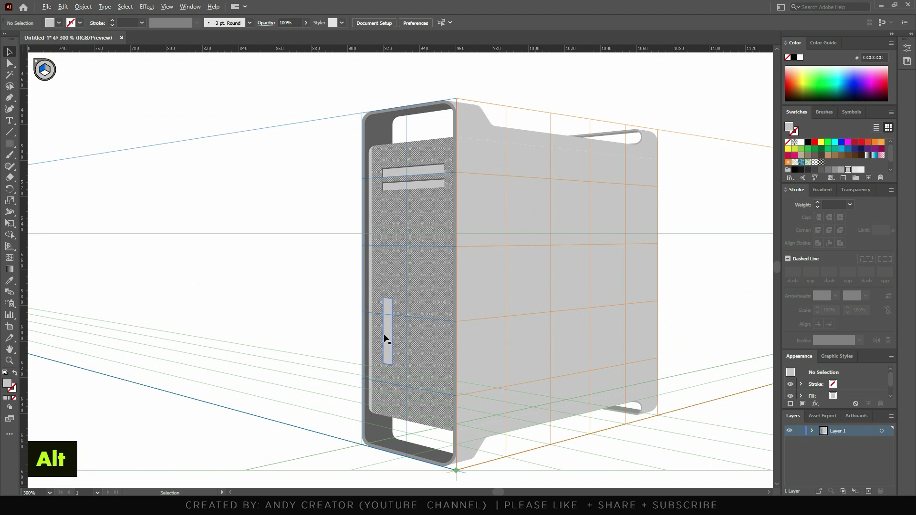
Narrow the vertical strip further from its right edge in perspective to about 7.2 pt wide
{"action": "scroll", "coordinate": [385, 335], "scroll_direction": "up", "scroll_amount": 2, "text": "alt"}
{"action": "scroll", "coordinate": [420, 312], "scroll_direction": "up", "scroll_amount": 2, "text": "alt"}
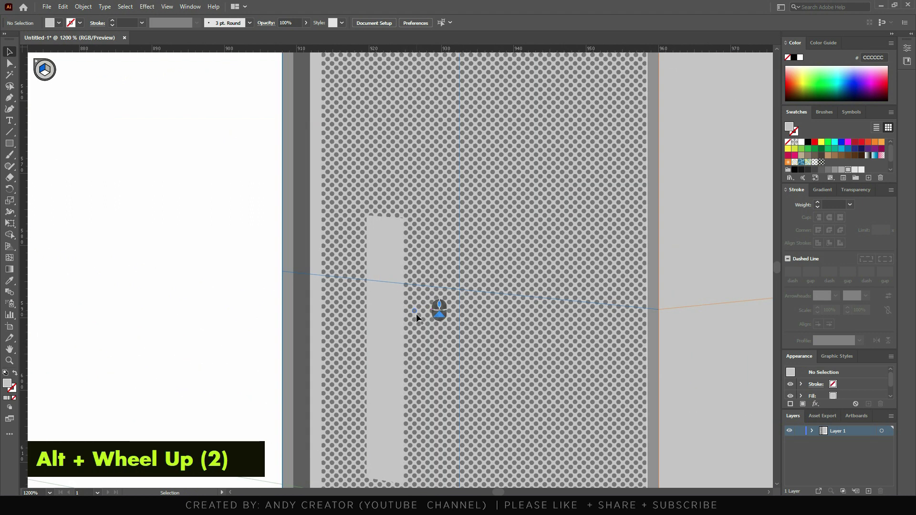
{"action": "left_click", "coordinate": [385, 328]}
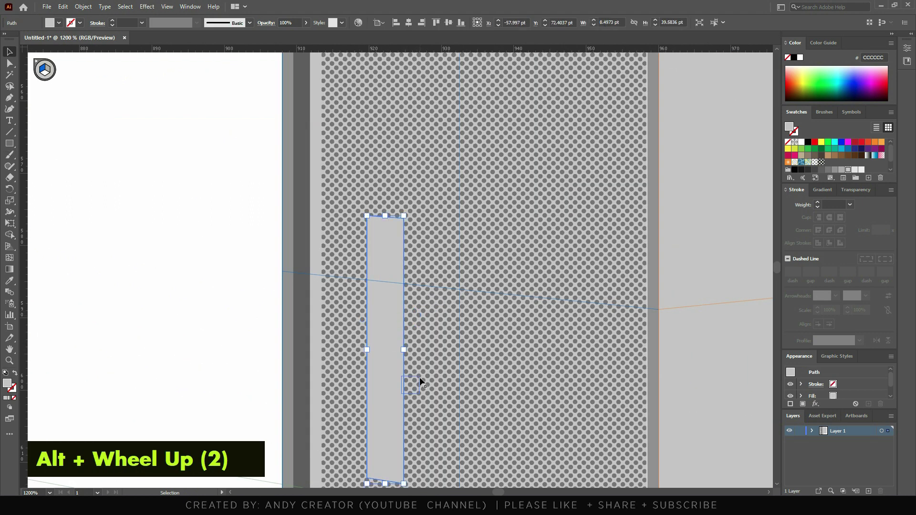
{"action": "key", "text": "p"}
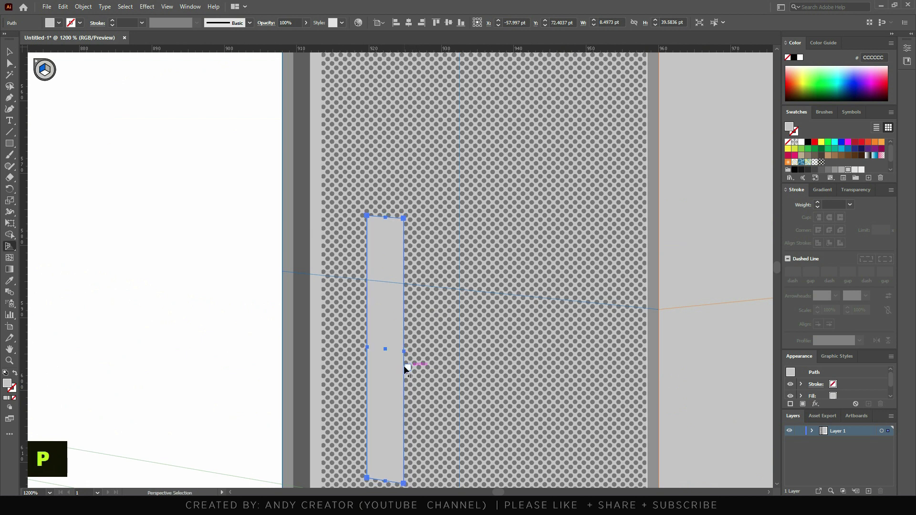
{"action": "left_click", "coordinate": [402, 352], "text": "ctrl"}
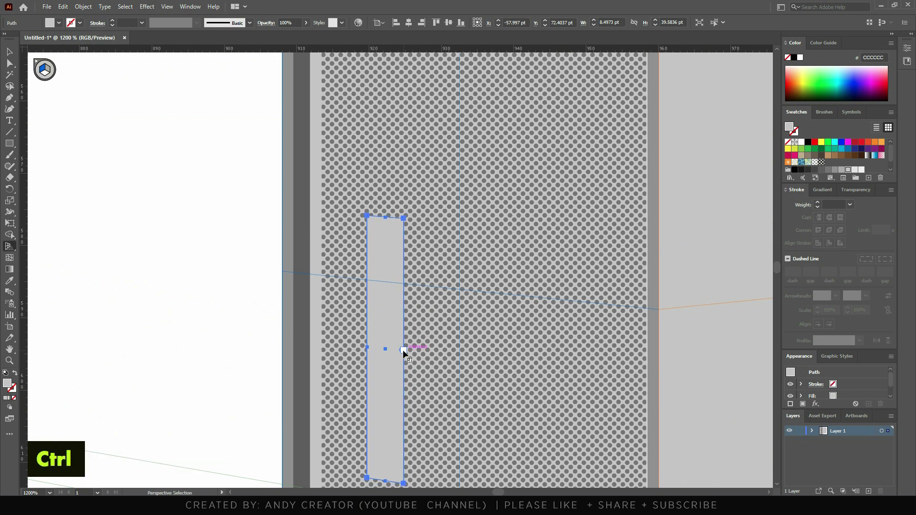
{"action": "scroll", "coordinate": [408, 285], "scroll_direction": "up", "scroll_amount": 4, "text": "alt"}
{"action": "left_click", "coordinate": [387, 328], "text": "ctrl"}
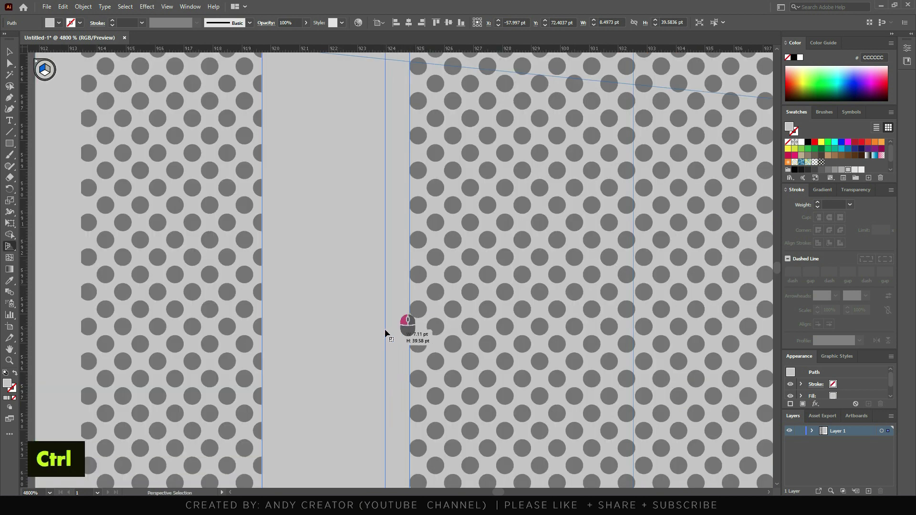
{"action": "scroll", "coordinate": [387, 329], "scroll_direction": "down", "scroll_amount": 5, "text": "alt"}
{"action": "left_click", "coordinate": [10, 52]}
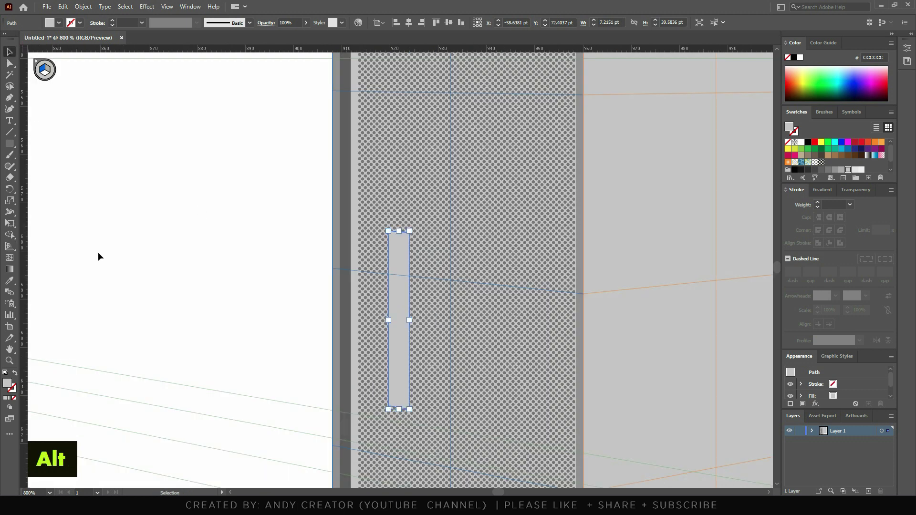
Draw a circle about 10.3 pt across on the left perspective plane in the blank area beside the case
{"action": "left_click", "coordinate": [440, 318]}
{"action": "scroll", "coordinate": [427, 334], "scroll_direction": "down", "scroll_amount": 1, "text": "alt"}
{"action": "scroll", "coordinate": [415, 343], "scroll_direction": "up", "scroll_amount": 1, "text": "alt"}
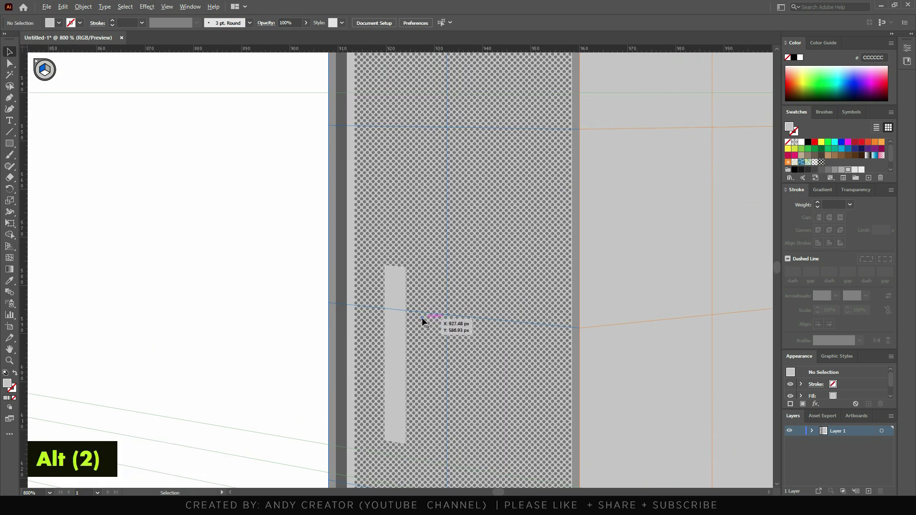
{"action": "scroll", "coordinate": [425, 321], "scroll_direction": "up", "scroll_amount": 3, "text": "alt"}
{"action": "key", "text": "l"}
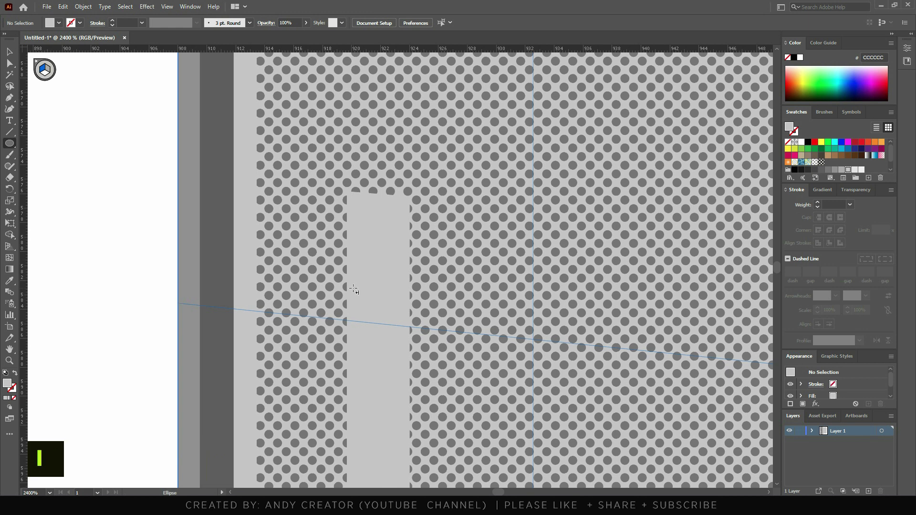
{"action": "left_click", "coordinate": [139, 246], "text": "ctrl"}
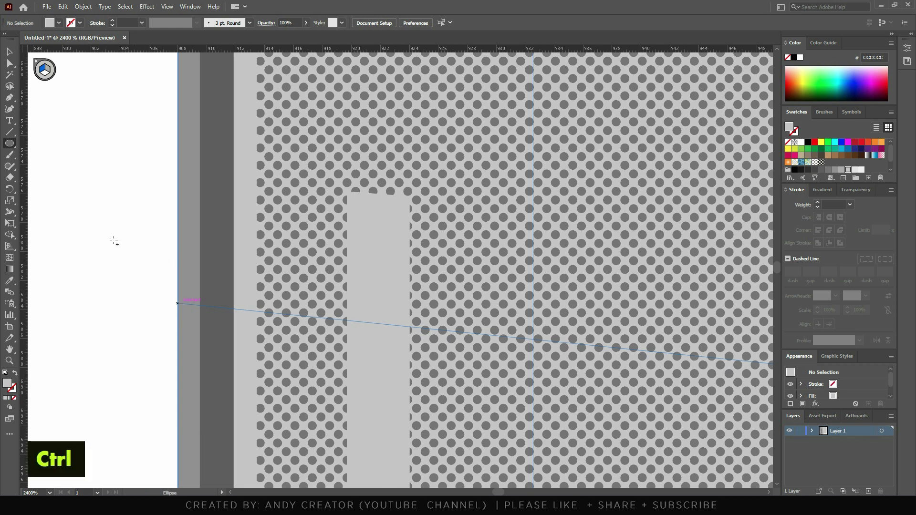
{"action": "key", "text": "1"}
{"action": "scroll", "coordinate": [286, 238], "scroll_direction": "down", "scroll_amount": 5, "text": "alt"}
{"action": "mouse_move", "coordinate": [162, 217]}
{"action": "left_mouse_down"}
{"action": "mouse_move", "coordinate": [243, 304]}
{"action": "mouse_move", "coordinate": [224, 290]}
{"action": "mouse_move", "coordinate": [223, 281]}
{"action": "mouse_move", "coordinate": [232, 285]}
{"action": "mouse_move", "coordinate": [218, 265]}
{"action": "left_mouse_up"}
{"action": "key", "text": "ctrl+z"}
{"action": "left_click", "coordinate": [8, 53], "text": "alt"}
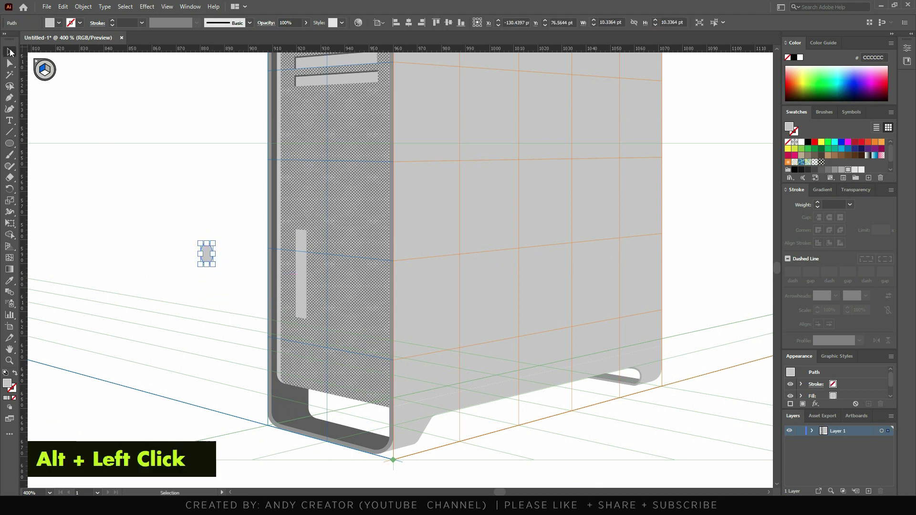
Move the circle onto the vertical strip's upper end and give it a light grey E6E6E6 stroke with no fill
{"action": "scroll", "coordinate": [232, 261], "scroll_direction": "up", "scroll_amount": 4}
{"action": "left_click_drag", "start_coordinate": [135, 233], "coordinate": [522, 196]}
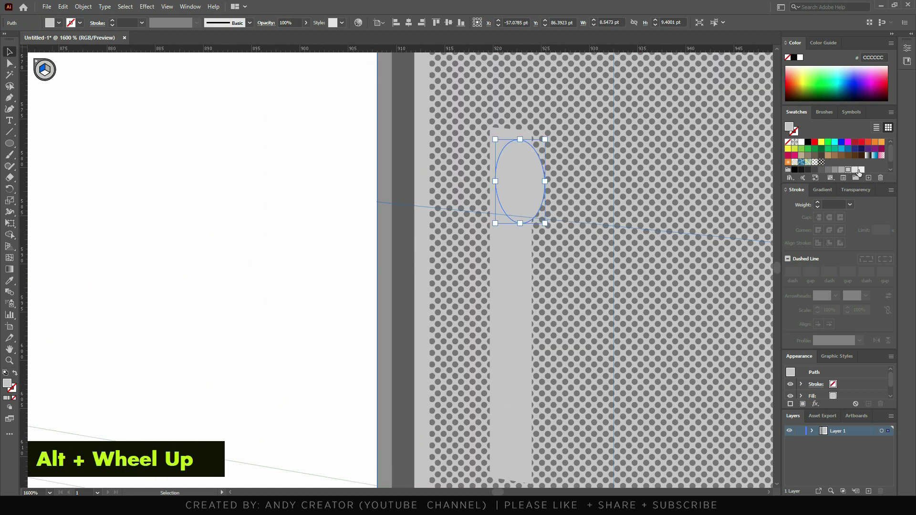
{"action": "left_click", "coordinate": [855, 170]}
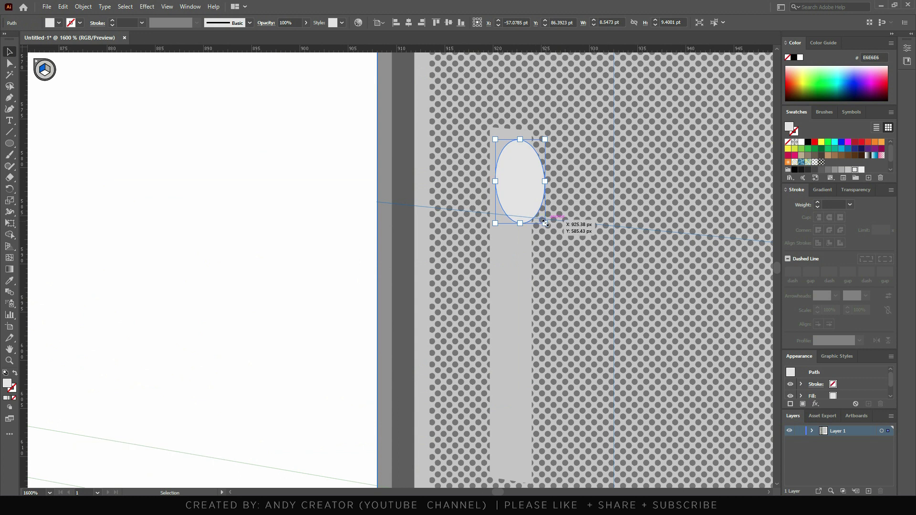
{"action": "scroll", "coordinate": [540, 170], "scroll_direction": "up", "scroll_amount": 3}
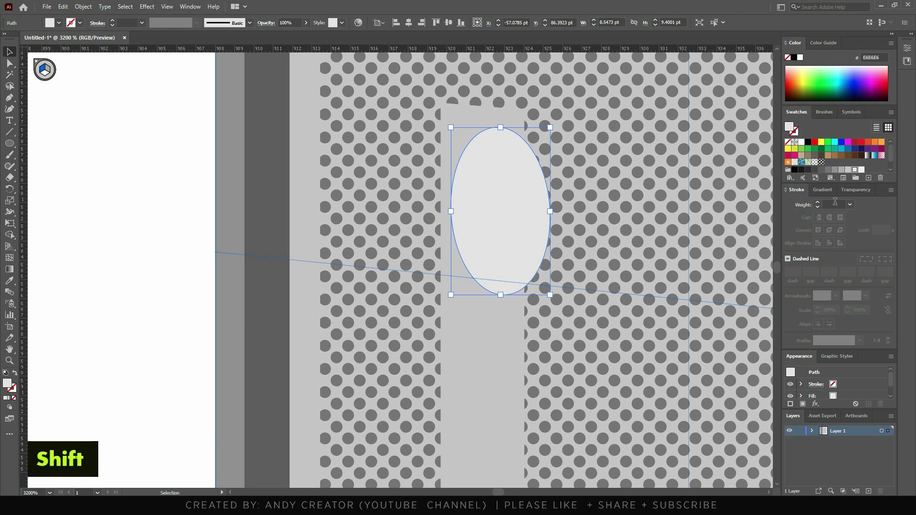
{"action": "key", "text": "shift+x"}
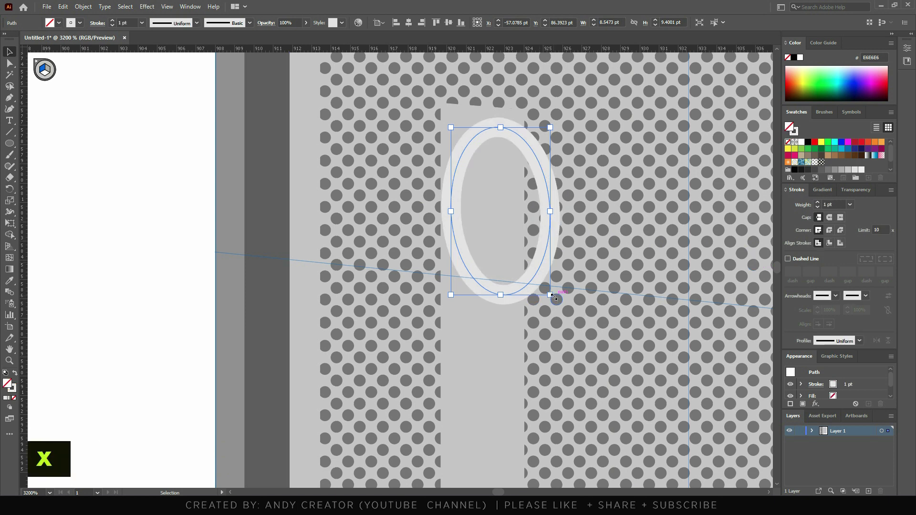
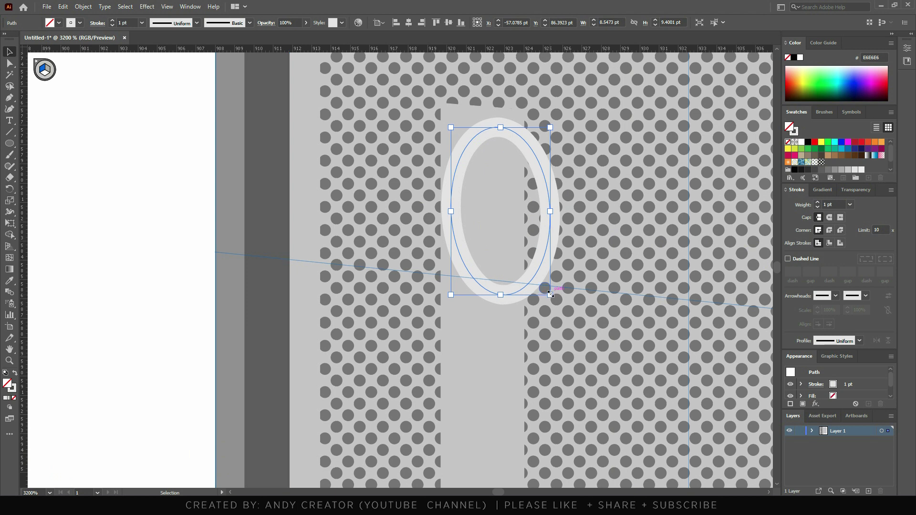
Shrink the circle in perspective to about 3 by 3.3 pt, centred across the vertical strip near its top
{"action": "key", "text": "shift"}
{"action": "key", "text": "shift+p"}
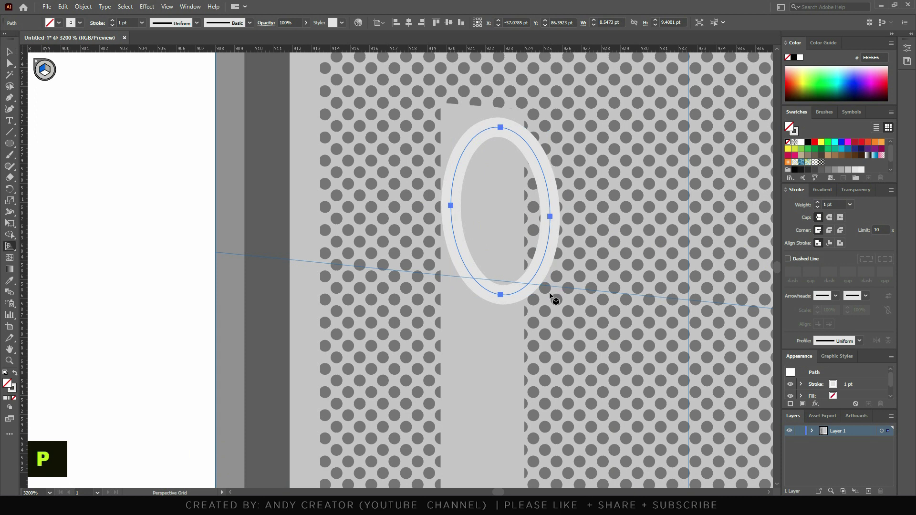
{"action": "left_click_drag", "start_coordinate": [550, 300], "coordinate": [506, 248]}
{"action": "scroll", "coordinate": [479, 136], "scroll_direction": "up", "scroll_amount": 2}
{"action": "left_click_drag", "start_coordinate": [423, 111], "coordinate": [451, 158]}
{"action": "left_click_drag", "start_coordinate": [535, 311], "coordinate": [520, 281]}
Set the circle's stroke weight to 1.8 pt
{"action": "left_click", "coordinate": [832, 205]}
{"action": "scroll", "coordinate": [834, 206], "scroll_direction": "up", "scroll_amount": 1}
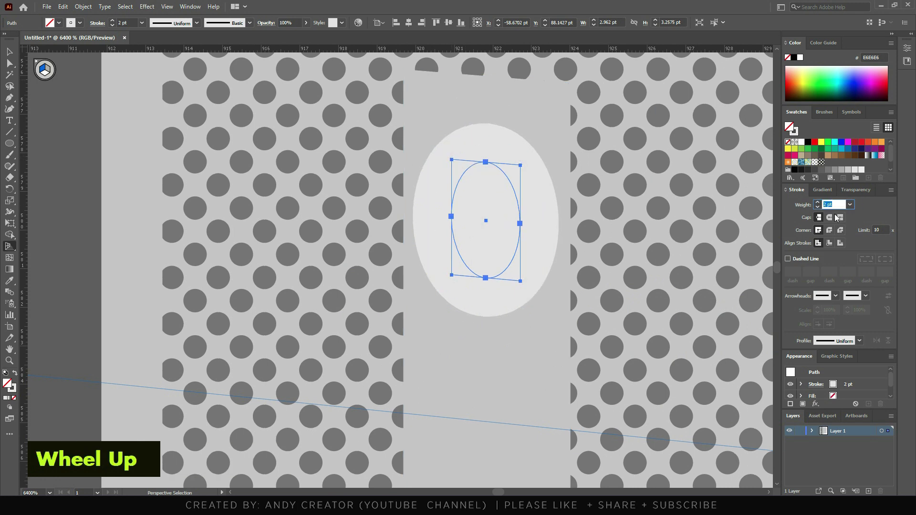
{"action": "type", "text": "1.75"}
{"action": "key", "text": "Return"}
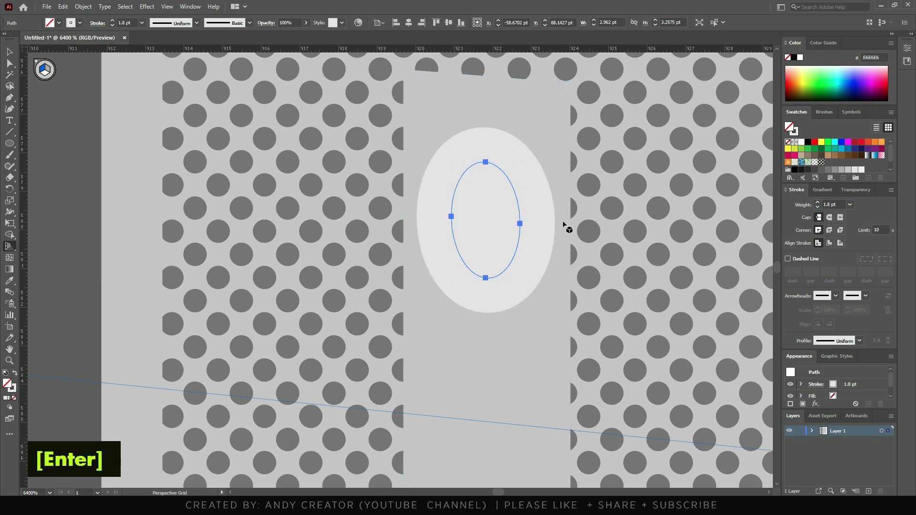
Apply a white-to-black linear gradient to the circle's stroke and make it run along the stroke
{"action": "left_click", "coordinate": [823, 190]}
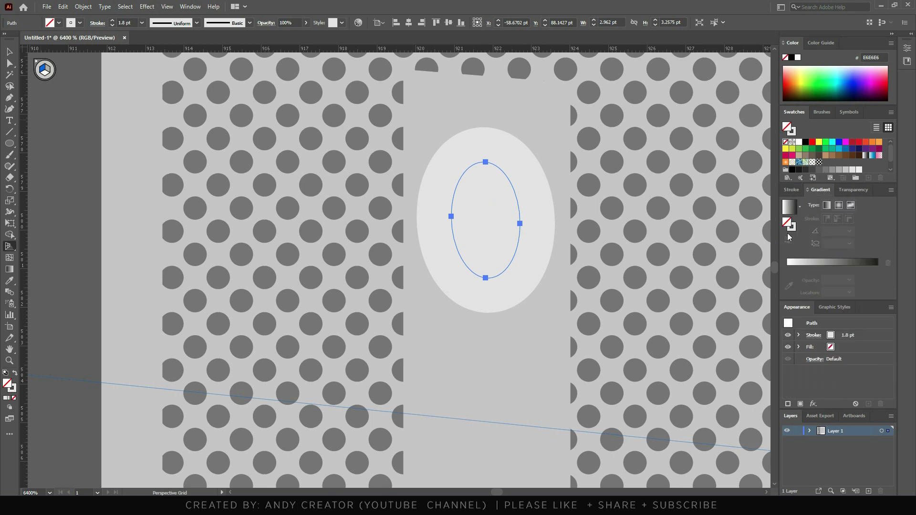
{"action": "left_click", "coordinate": [791, 208]}
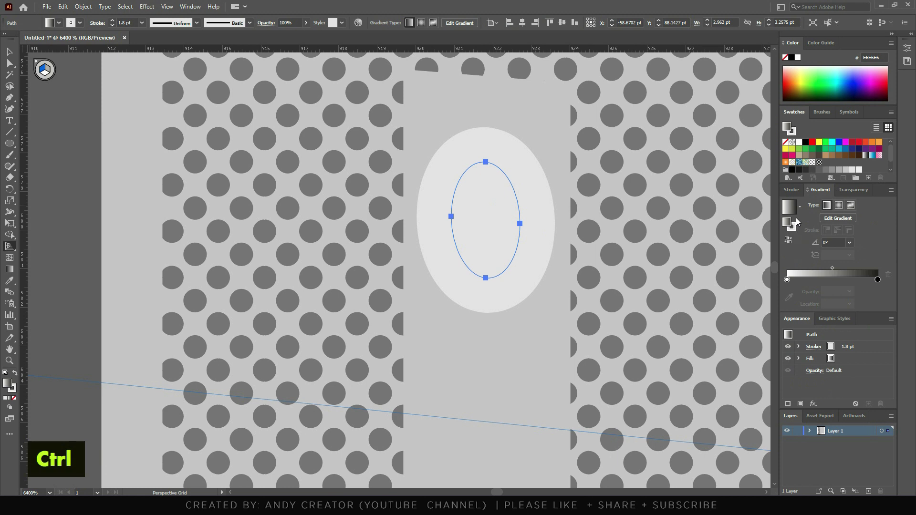
{"action": "key", "text": "ctrl+z"}
{"action": "double_click", "coordinate": [794, 209]}
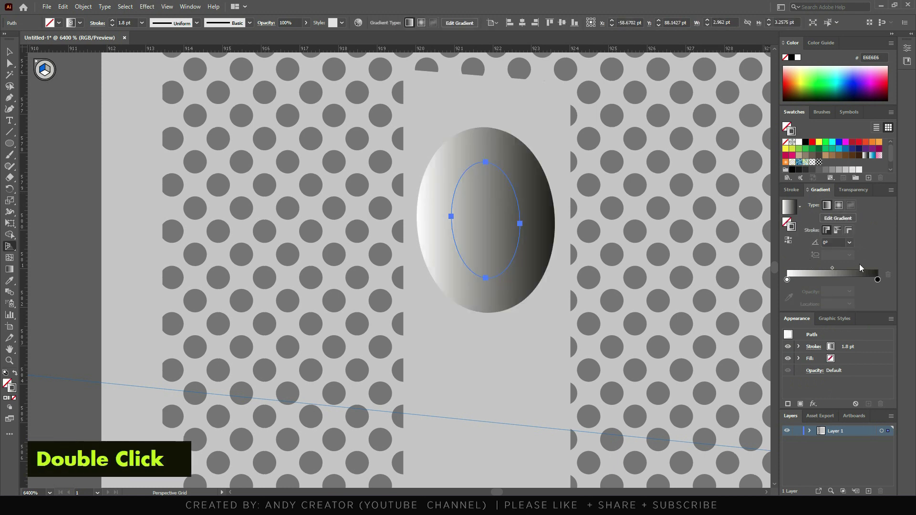
{"action": "left_click", "coordinate": [838, 231]}
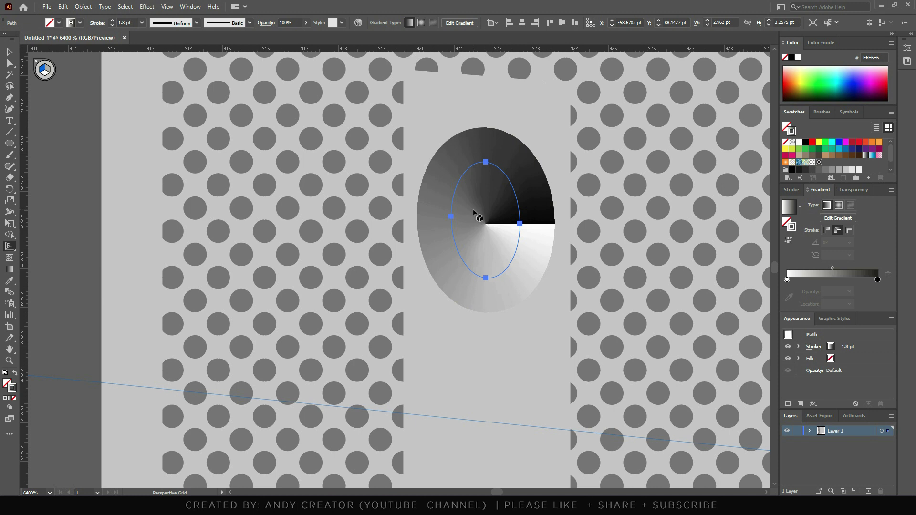
Shift the gradient's white stop inward, colour the start stop mid grey, and add a grey stop at about 33%
{"action": "left_click_drag", "start_coordinate": [788, 280], "coordinate": [800, 281]}
{"action": "left_click", "coordinate": [787, 280]}
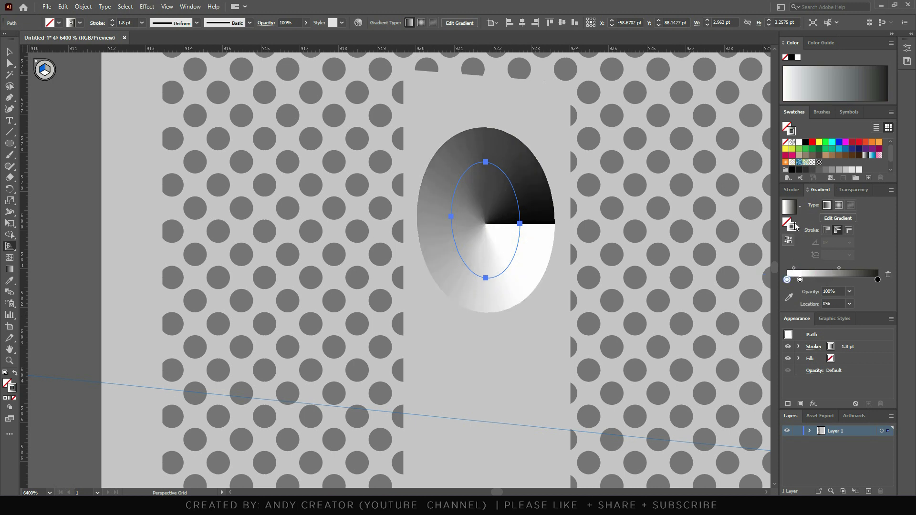
{"action": "double_click", "coordinate": [788, 280]}
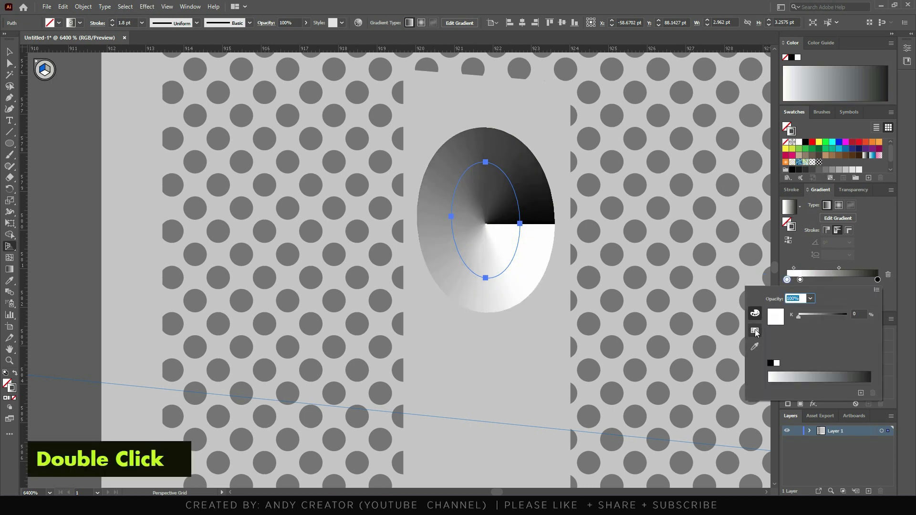
{"action": "left_click", "coordinate": [815, 331]}
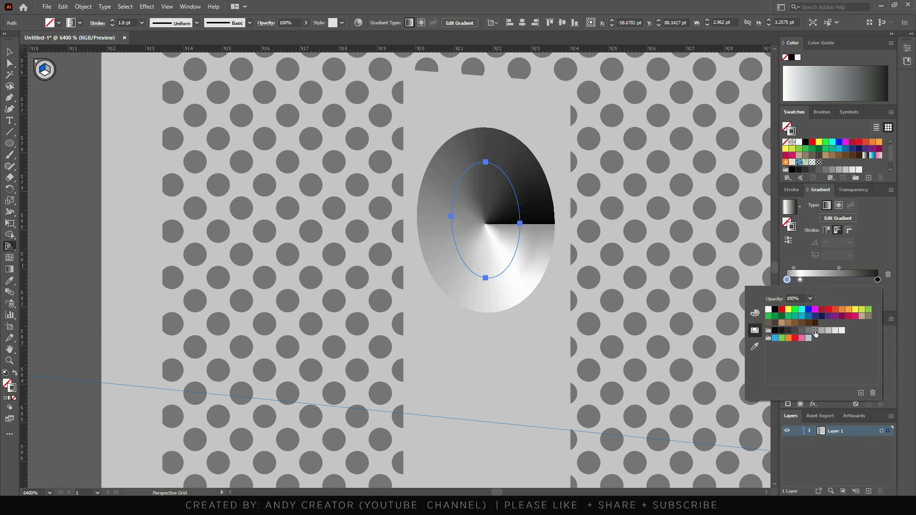
{"action": "double_click", "coordinate": [817, 281]}
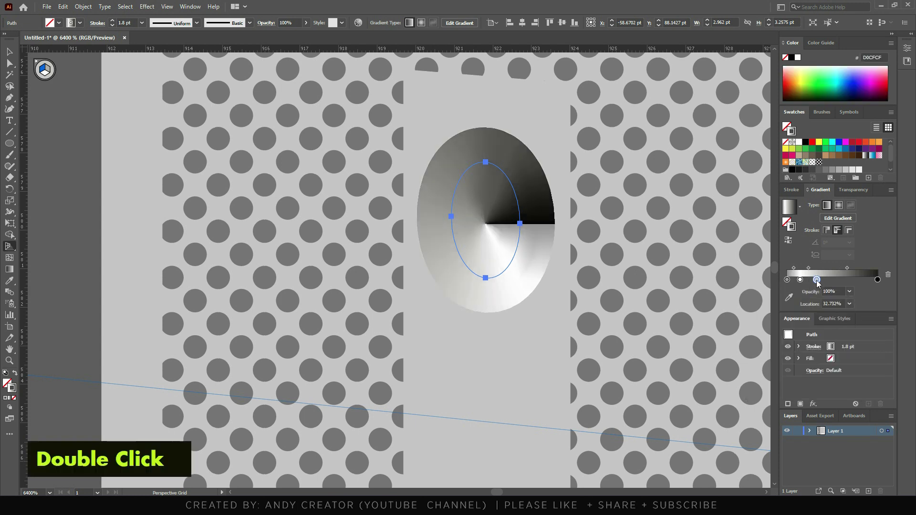
{"action": "left_click", "coordinate": [808, 331]}
Add alternating near-white, grey 808080 and near-white stops across the second half of the stroke gradient
{"action": "double_click", "coordinate": [836, 280]}
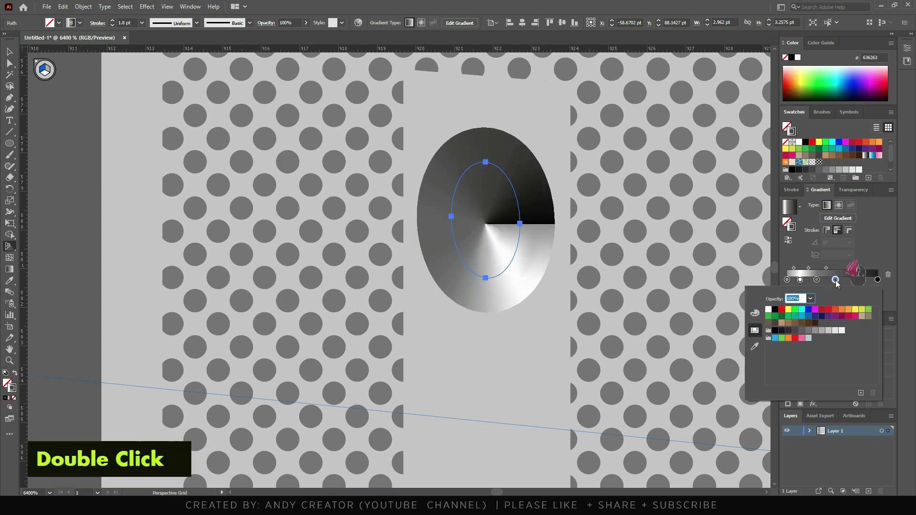
{"action": "left_click", "coordinate": [842, 330]}
{"action": "double_click", "coordinate": [853, 280]}
{"action": "left_click", "coordinate": [808, 331]}
{"action": "left_click", "coordinate": [802, 330]}
{"action": "left_click", "coordinate": [809, 331]}
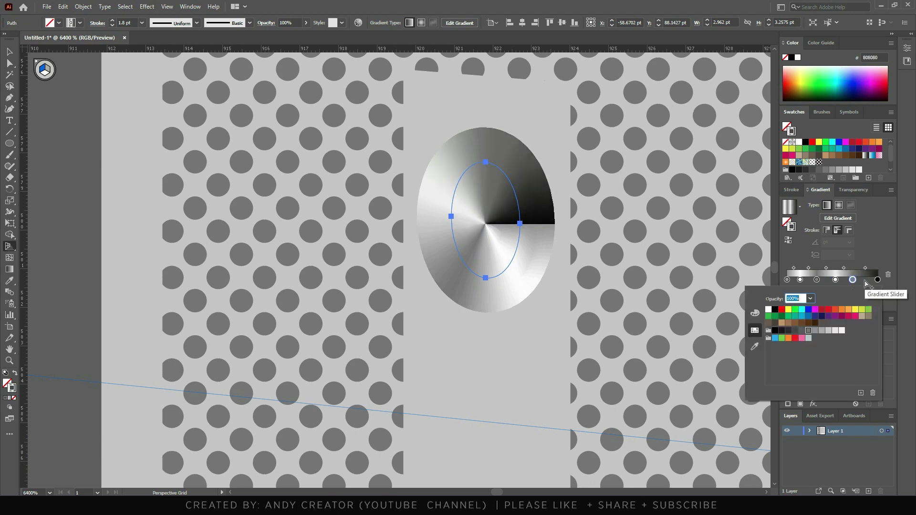
{"action": "double_click", "coordinate": [865, 280]}
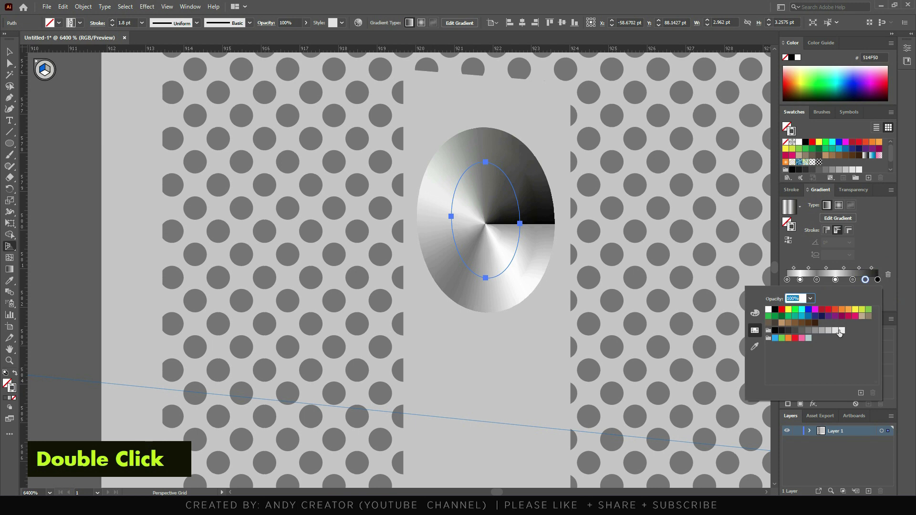
Recolour the stroke gradient's end stop to dark grey 666666 and its start stop to grey 808080
{"action": "double_click", "coordinate": [877, 280]}
{"action": "left_click", "coordinate": [828, 331]}
{"action": "left_click", "coordinate": [821, 331]}
{"action": "left_click", "coordinate": [815, 331]}
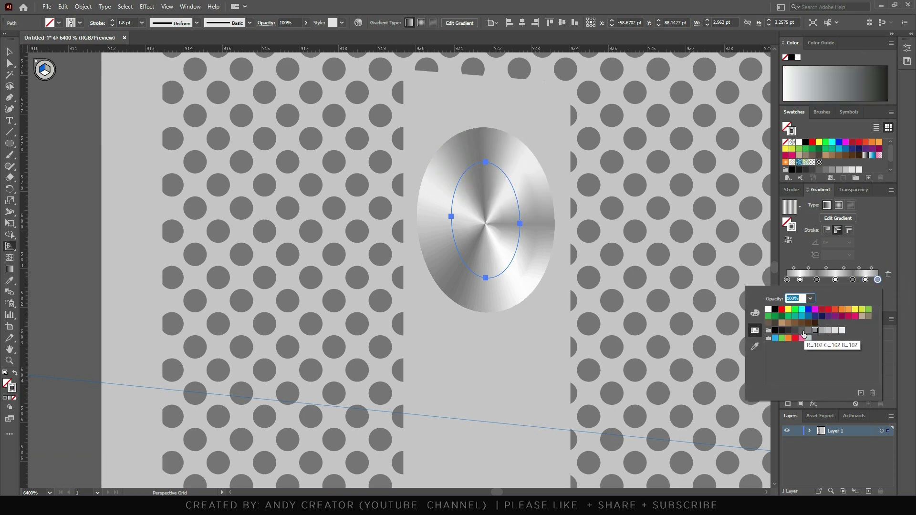
{"action": "left_click", "coordinate": [804, 331]}
{"action": "left_click", "coordinate": [788, 280]}
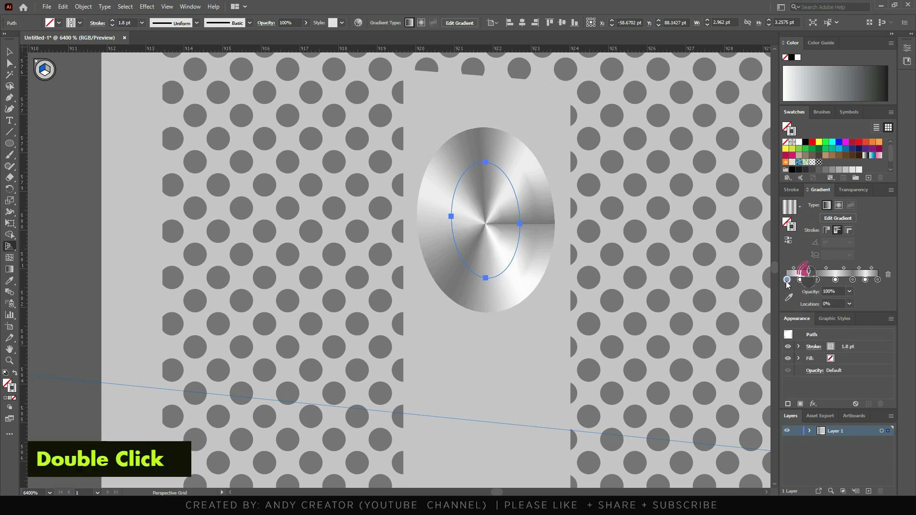
{"action": "double_click", "coordinate": [788, 281]}
{"action": "left_click", "coordinate": [809, 331]}
Fine-tune the gradient stop spacing, with the last near-white stop at about 82.7%, and deselect the circle
{"action": "left_click_drag", "start_coordinate": [801, 280], "coordinate": [796, 269]}
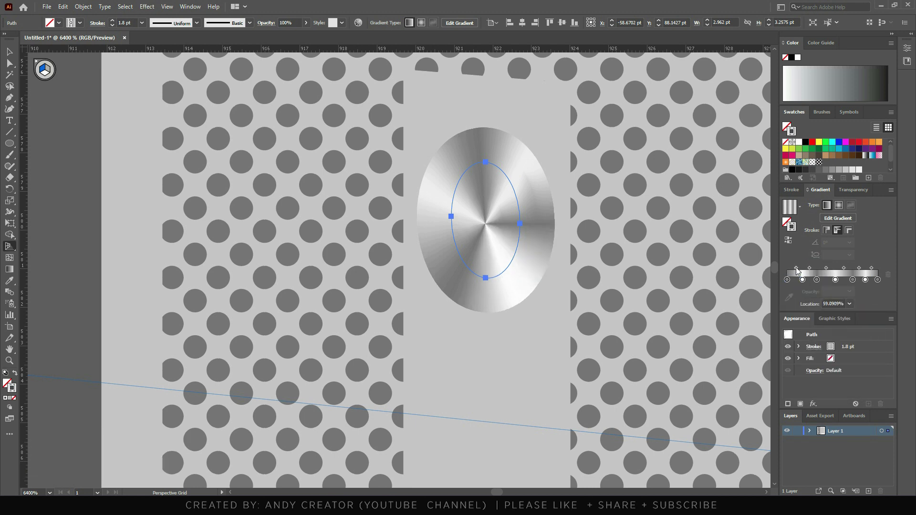
{"action": "left_click_drag", "start_coordinate": [853, 280], "coordinate": [863, 280]}
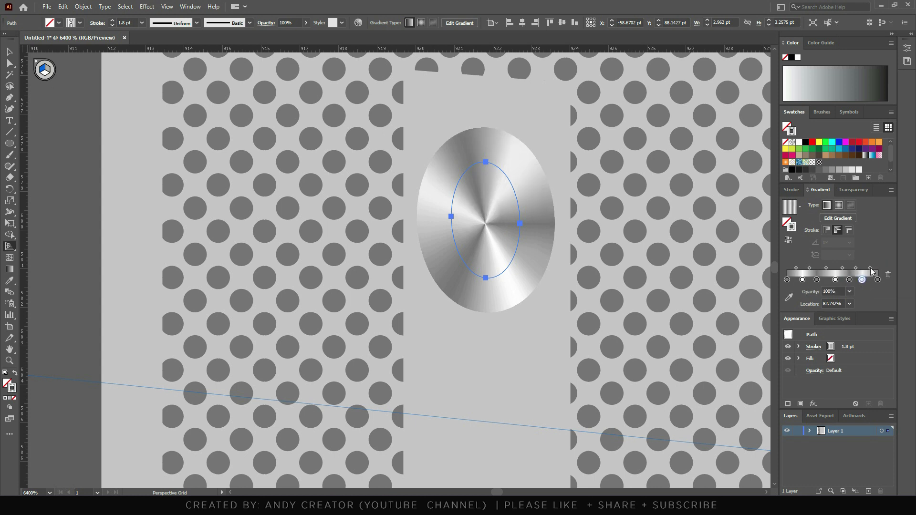
{"action": "scroll", "coordinate": [561, 229], "scroll_direction": "down", "scroll_amount": 5}
{"action": "double_click", "coordinate": [266, 279]}
{"action": "scroll", "coordinate": [518, 317], "scroll_direction": "down", "scroll_amount": 2}
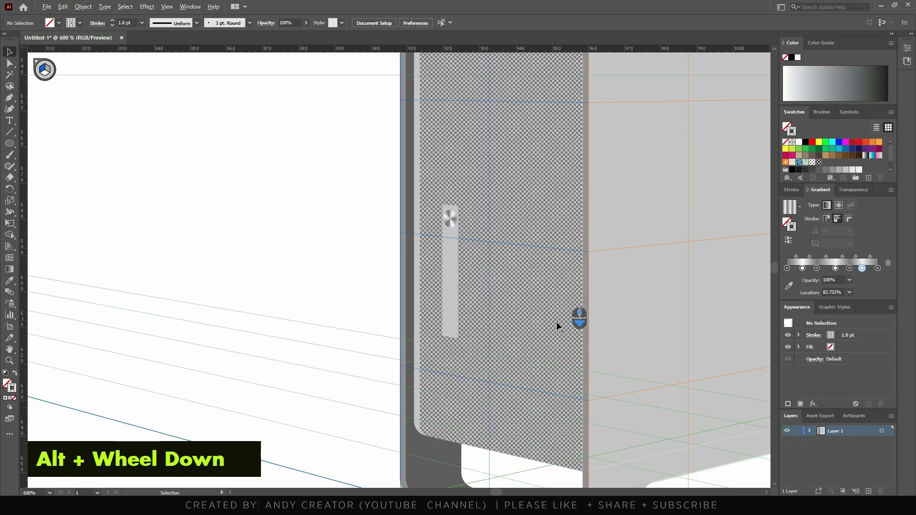
Duplicate the metallic circle in place on the vertical strip
{"action": "scroll", "coordinate": [483, 315], "scroll_direction": "down", "scroll_amount": 2}
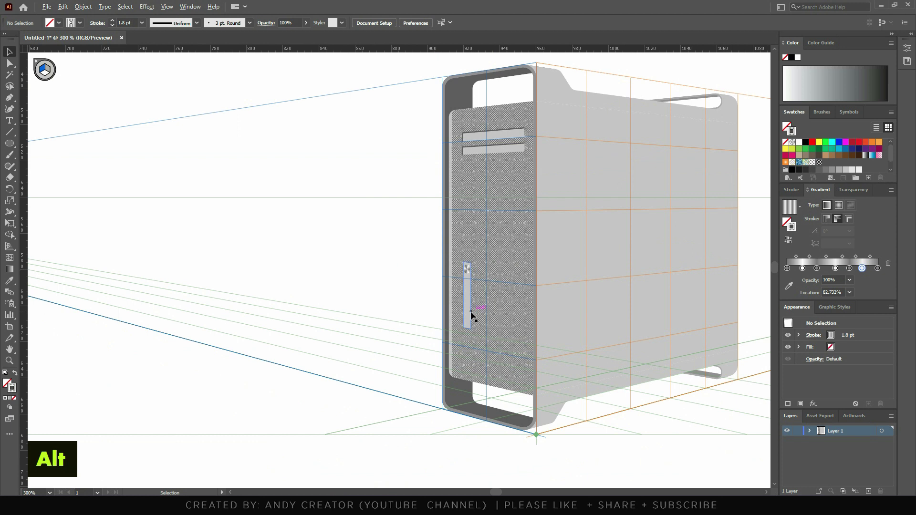
{"action": "scroll", "coordinate": [473, 315], "scroll_direction": "up", "scroll_amount": 3}
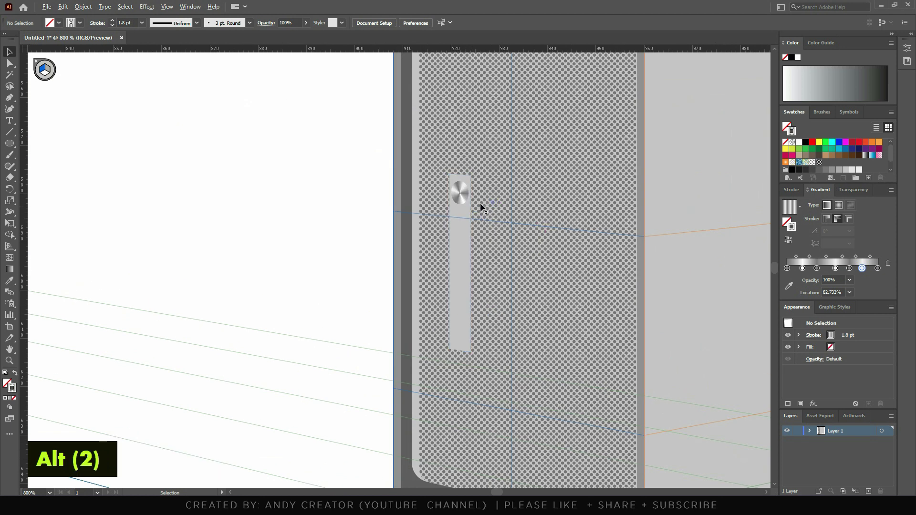
{"action": "scroll", "coordinate": [493, 209], "scroll_direction": "up", "scroll_amount": 3}
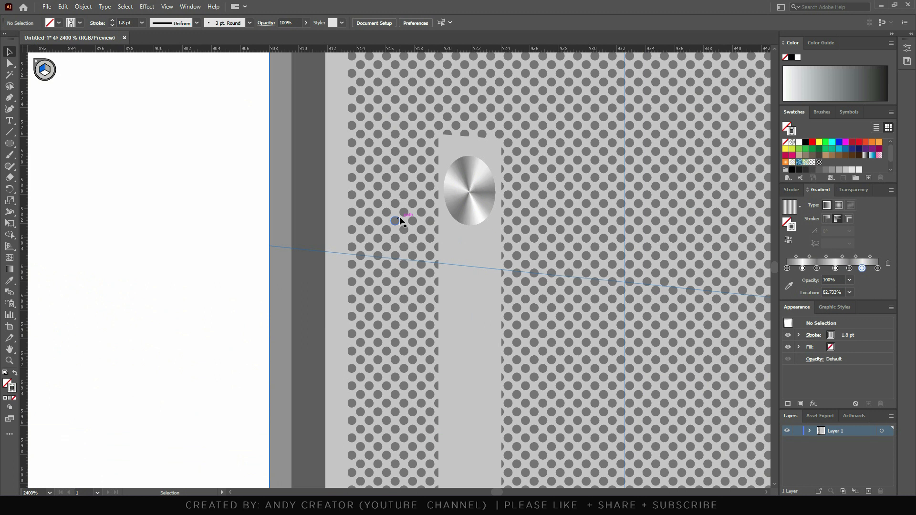
{"action": "left_click", "coordinate": [483, 177]}
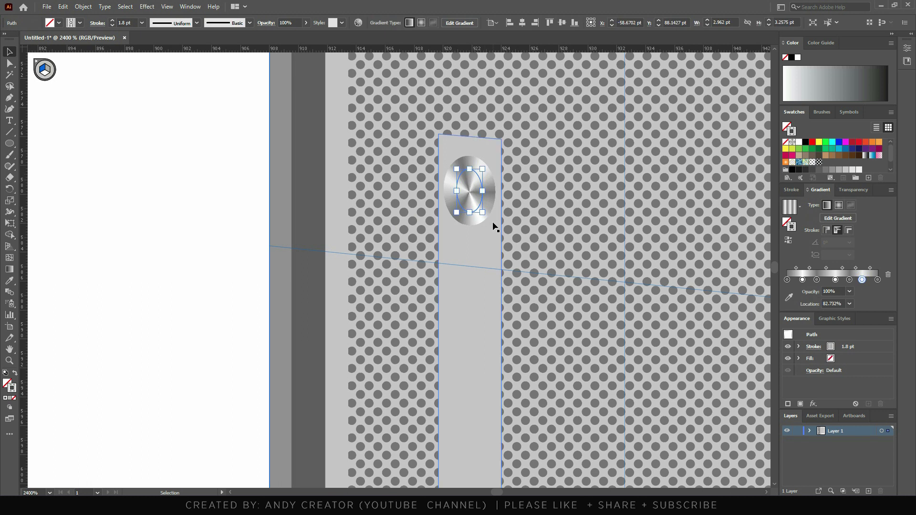
{"action": "key", "text": "ctrl+c"}
{"action": "key", "text": "ctrl+shift+v"}
Enlarge the duplicated circle in perspective over the metallic button to about 4.98 by 5.48 pt
{"action": "left_click_drag", "start_coordinate": [482, 212], "coordinate": [495, 233]}
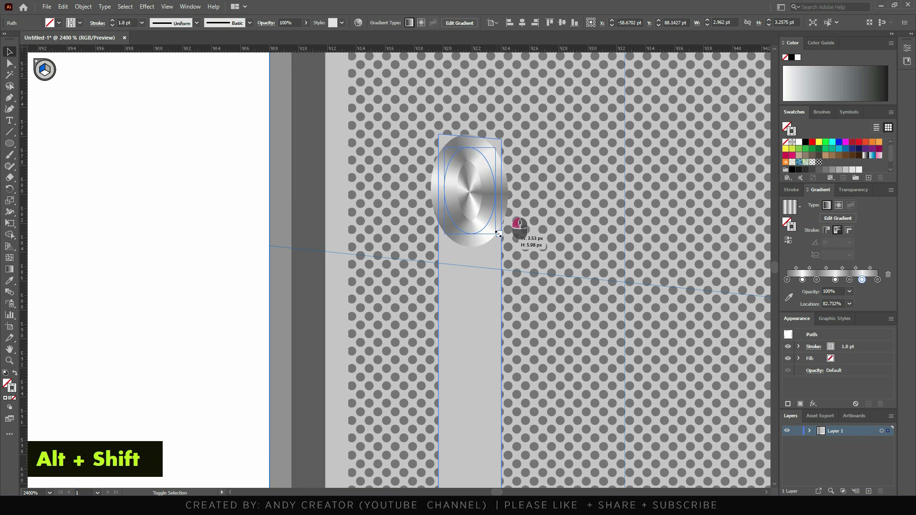
{"action": "key", "text": "ctrl+z"}
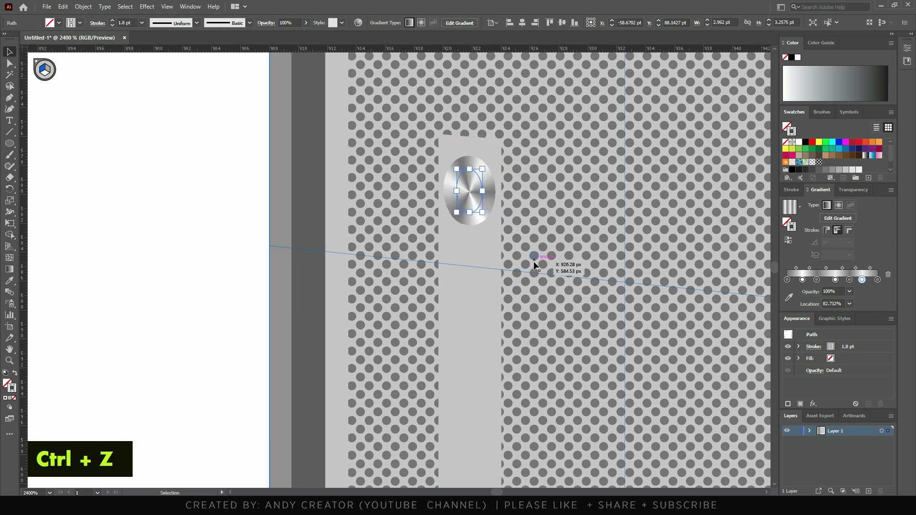
{"action": "key", "text": "p"}
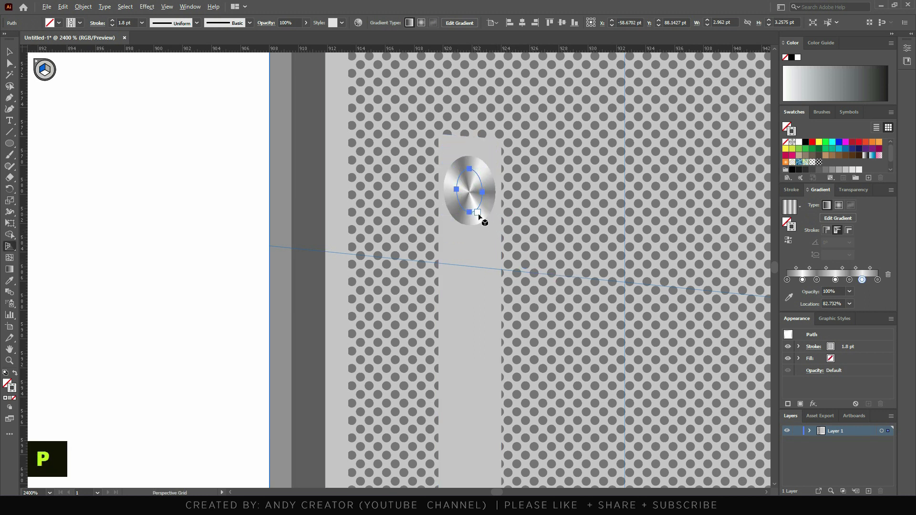
{"action": "left_click_drag", "start_coordinate": [482, 217], "coordinate": [503, 250]}
{"action": "scroll", "coordinate": [474, 186], "scroll_direction": "up", "scroll_amount": 2}
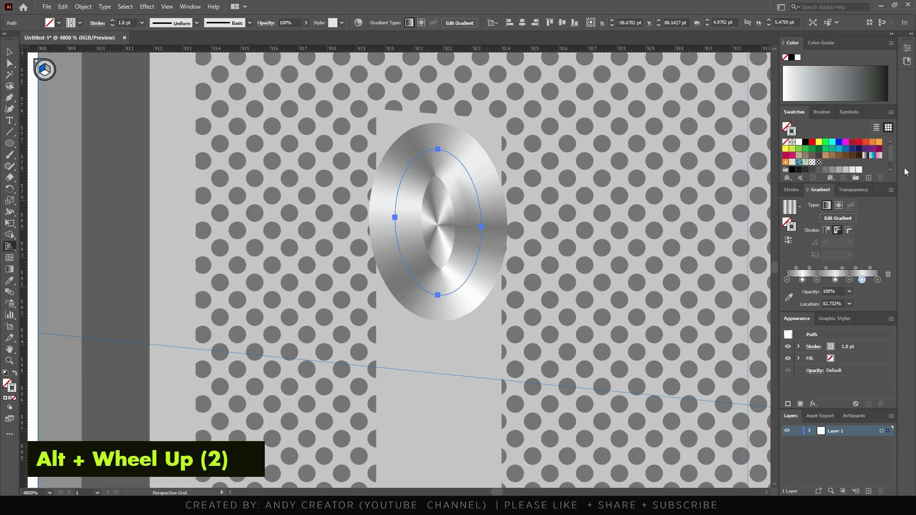
Give the enlarged circle a solid grey stroke with a weight of 0.1 pt
{"action": "left_click", "coordinate": [819, 171]}
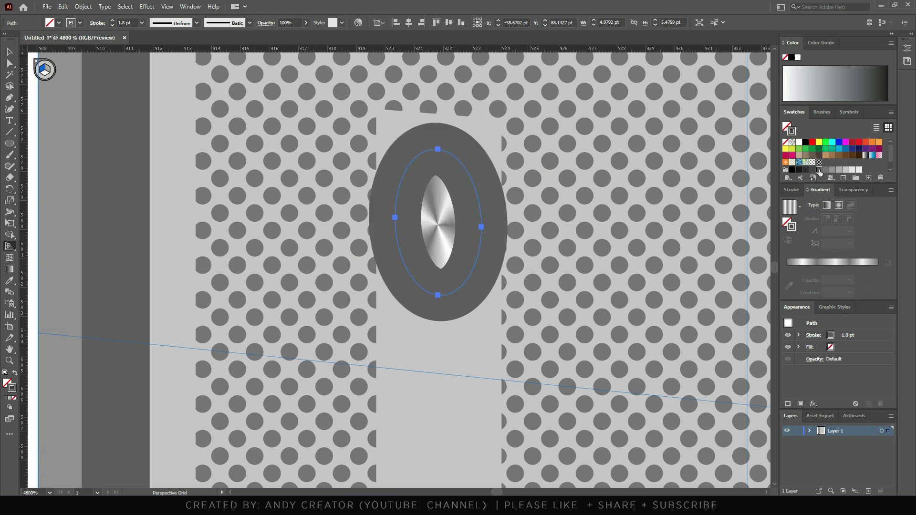
{"action": "left_click", "coordinate": [790, 189]}
{"action": "left_click", "coordinate": [839, 204]}
{"action": "type", "text": ".1"}
{"action": "key", "text": "Return"}
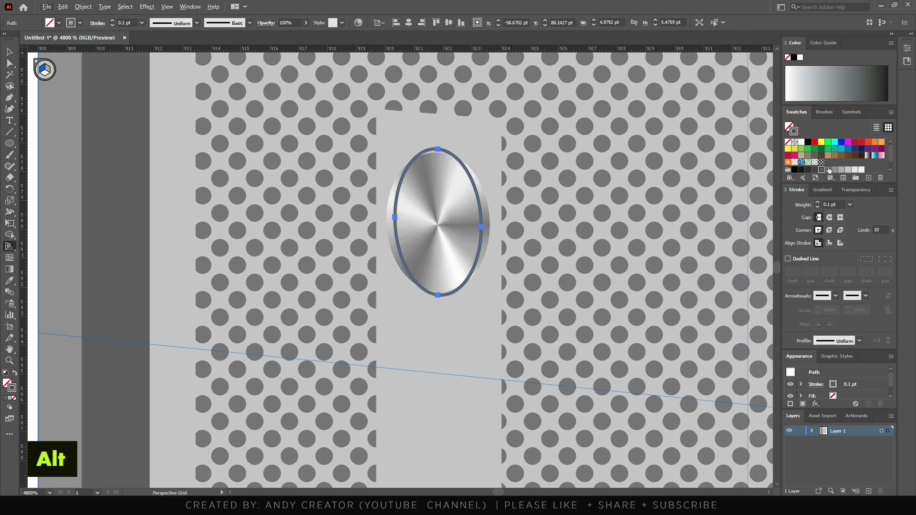
Stretch the grey outline's four sides in perspective to fit the metallic button's rim, about 6.05 by 5.22 pt
{"action": "scroll", "coordinate": [445, 199], "scroll_direction": "up", "scroll_amount": 4}
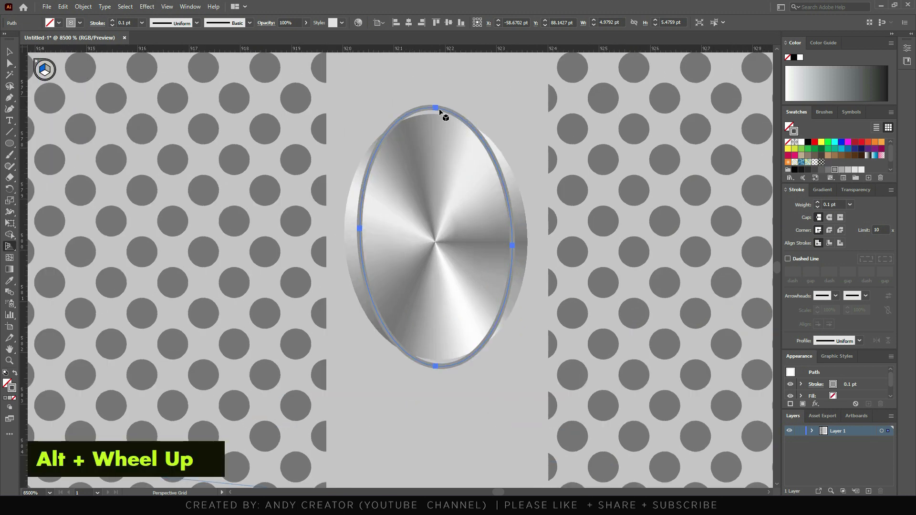
{"action": "key", "text": "p"}
{"action": "left_click", "coordinate": [435, 109]}
{"action": "key", "text": "ctrl"}
{"action": "left_click_drag", "start_coordinate": [435, 109], "coordinate": [435, 114]}
{"action": "left_click_drag", "start_coordinate": [512, 247], "coordinate": [526, 249]}
{"action": "left_click_drag", "start_coordinate": [360, 232], "coordinate": [344, 234]}
{"action": "left_click_drag", "start_coordinate": [435, 366], "coordinate": [436, 359]}
{"action": "left_click_drag", "start_coordinate": [345, 233], "coordinate": [341, 234]}
{"action": "key", "text": "ctrl"}
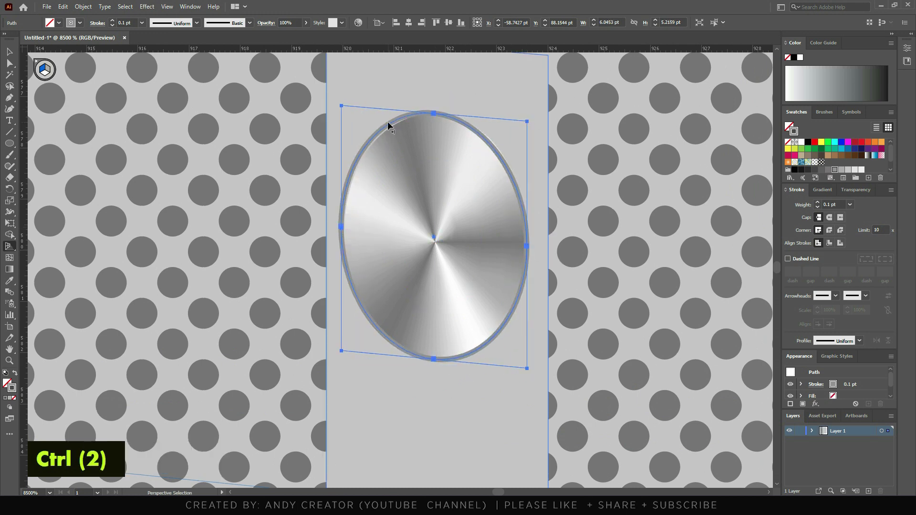
Fine-tune the outline's top, right and left edges against the button rim and deselect it
{"action": "key", "text": "ctrl"}
{"action": "left_click_drag", "start_coordinate": [435, 113], "coordinate": [435, 114]}
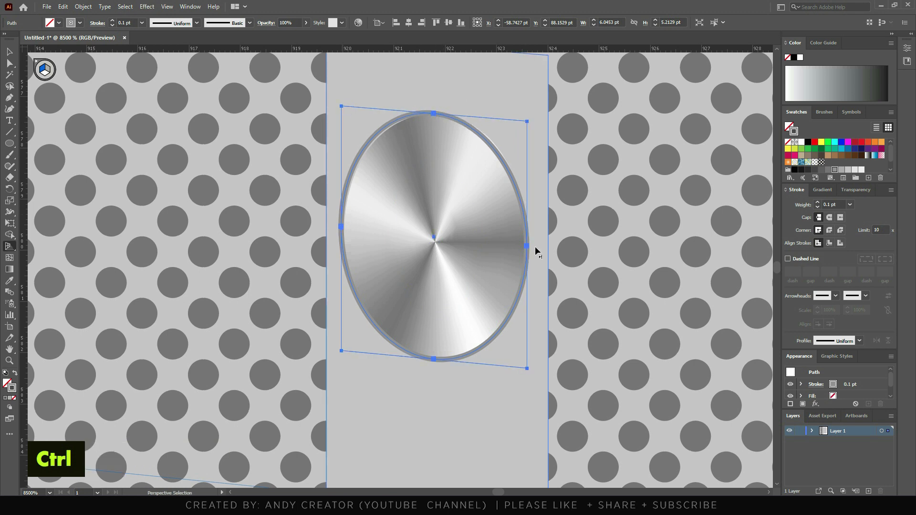
{"action": "left_click_drag", "start_coordinate": [527, 248], "coordinate": [528, 248]}
{"action": "left_click_drag", "start_coordinate": [435, 114], "coordinate": [437, 113]}
{"action": "left_click_drag", "start_coordinate": [341, 228], "coordinate": [341, 227]}
{"action": "left_click", "coordinate": [10, 51]}
{"action": "left_click", "coordinate": [382, 82]}
{"action": "scroll", "coordinate": [460, 259], "scroll_direction": "down", "scroll_amount": 3}
{"action": "scroll", "coordinate": [460, 262], "scroll_direction": "down", "scroll_amount": 6}
{"action": "left_click", "coordinate": [241, 261]}
Draw a small circle about 1.49 pt across on the vertical strip below the button and fill it black
{"action": "scroll", "coordinate": [240, 256], "scroll_direction": "up", "scroll_amount": 3}
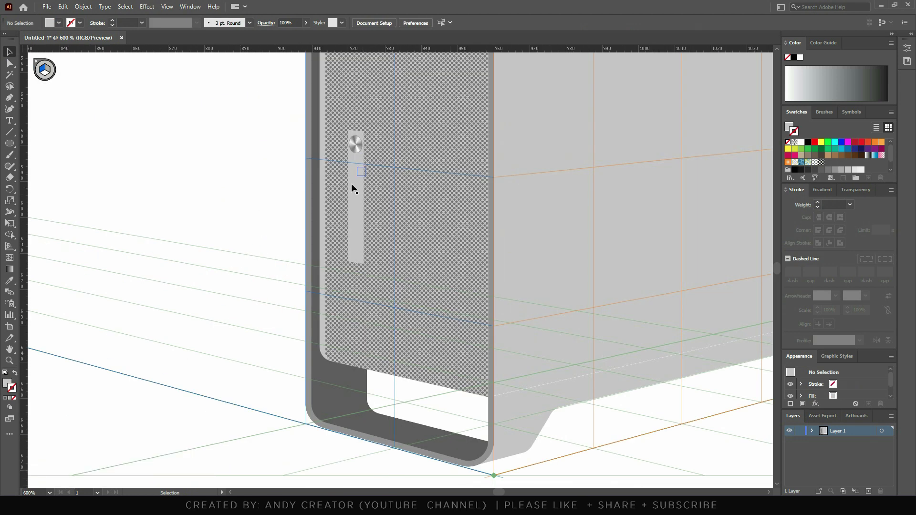
{"action": "scroll", "coordinate": [354, 210], "scroll_direction": "up", "scroll_amount": 3}
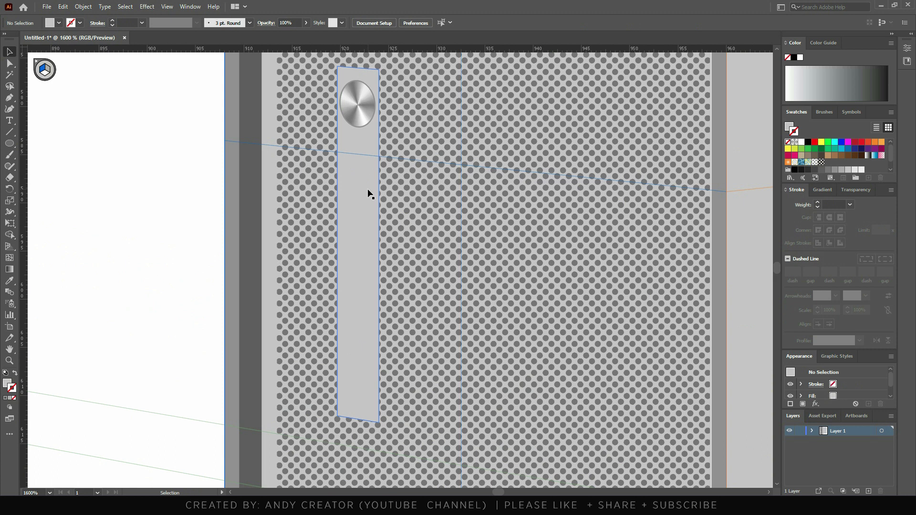
{"action": "left_click_drag", "start_coordinate": [9, 144], "coordinate": [53, 135]}
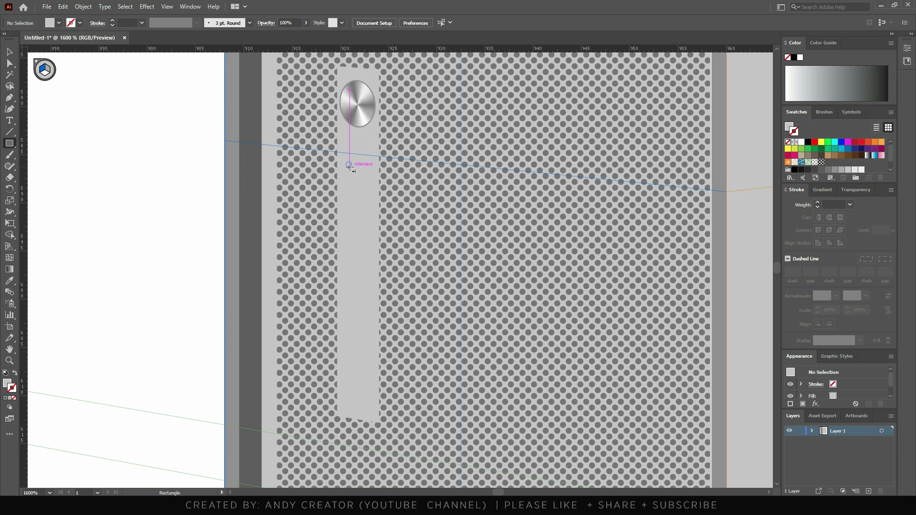
{"action": "key", "text": "l"}
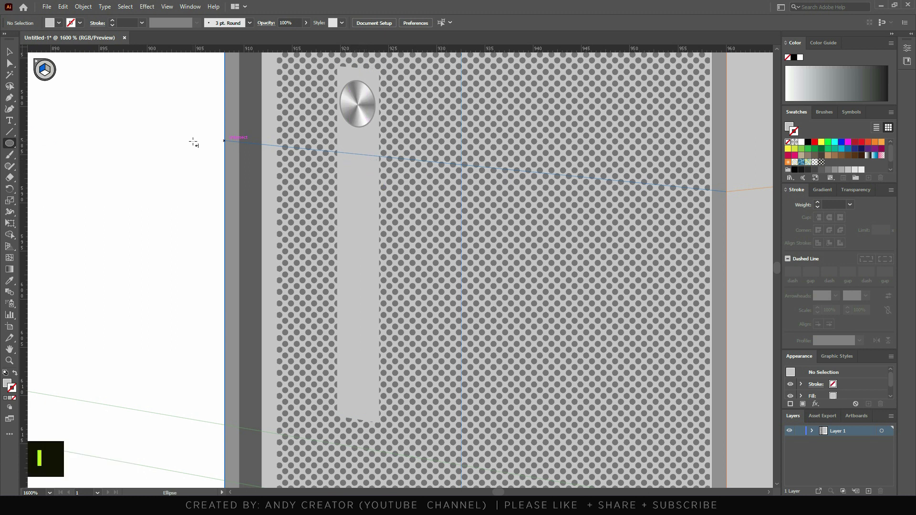
{"action": "mouse_move", "coordinate": [353, 162]}
{"action": "left_mouse_down"}
{"action": "mouse_move", "coordinate": [366, 176]}
{"action": "mouse_move", "coordinate": [362, 190]}
{"action": "mouse_move", "coordinate": [359, 173]}
{"action": "left_mouse_up"}
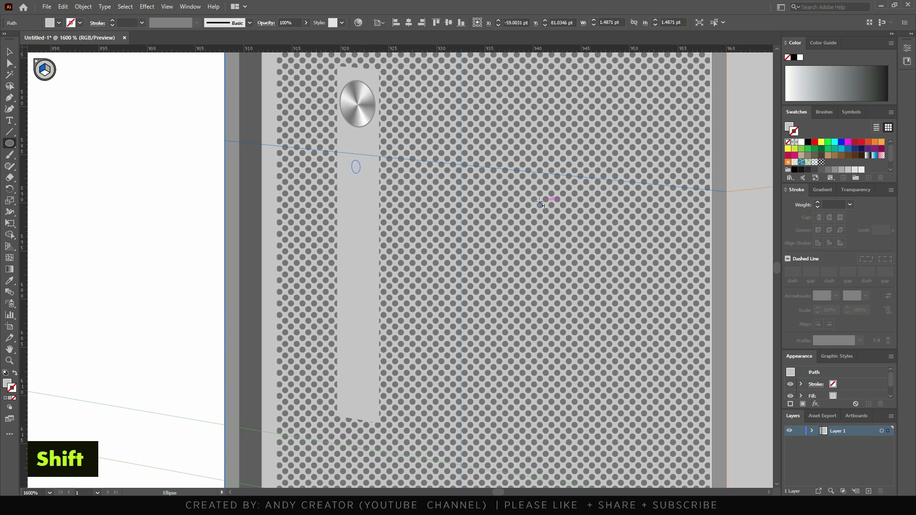
{"action": "left_click", "coordinate": [796, 169]}
{"action": "key", "text": "x"}
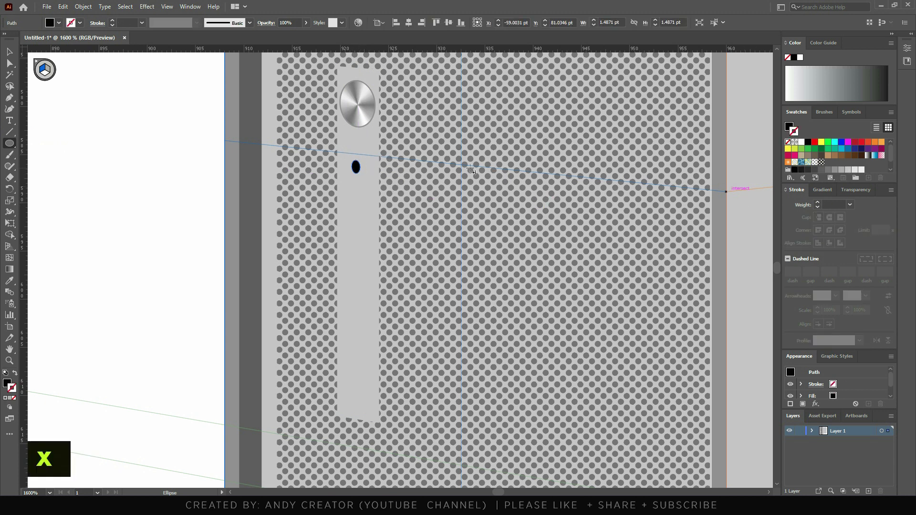
{"action": "left_click", "coordinate": [10, 52]}
{"action": "left_click", "coordinate": [143, 115]}
Draw a black rectangle about 3.36 by 6.11 pt in perspective on the strip below the small black circle
{"action": "scroll", "coordinate": [368, 205], "scroll_direction": "down", "scroll_amount": 4}
{"action": "scroll", "coordinate": [365, 201], "scroll_direction": "up", "scroll_amount": 3}
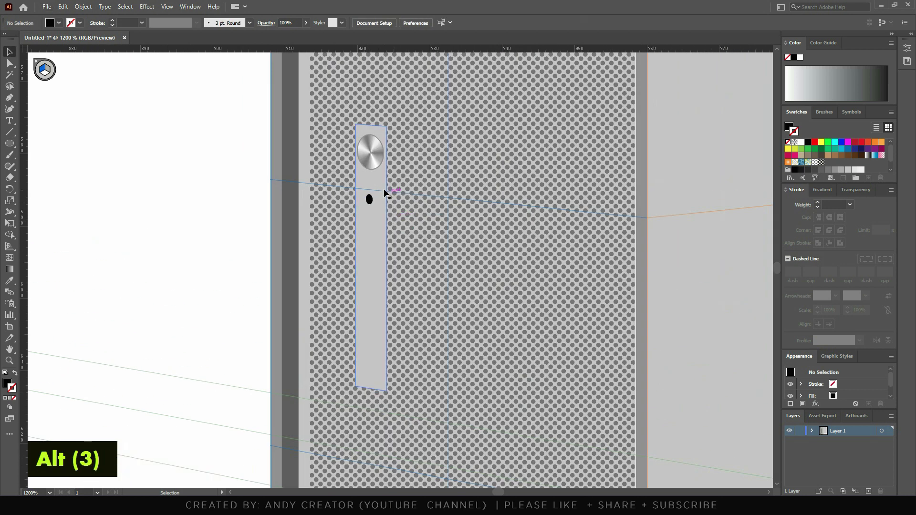
{"action": "scroll", "coordinate": [388, 200], "scroll_direction": "down", "scroll_amount": 2}
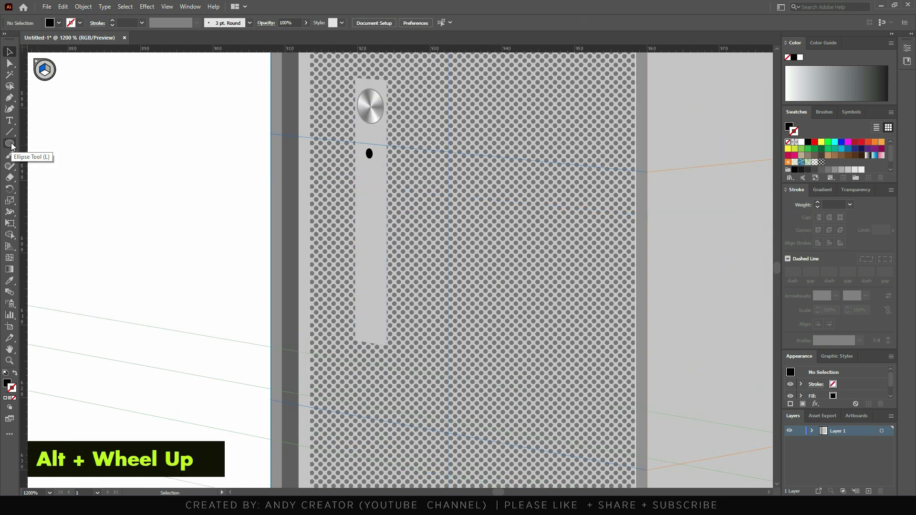
{"action": "key", "text": "m"}
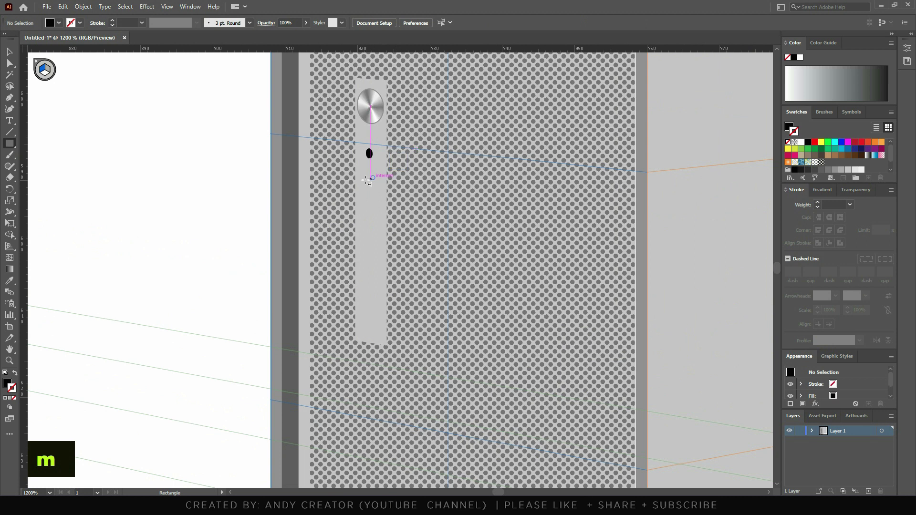
{"action": "left_click_drag", "start_coordinate": [363, 180], "coordinate": [377, 223]}
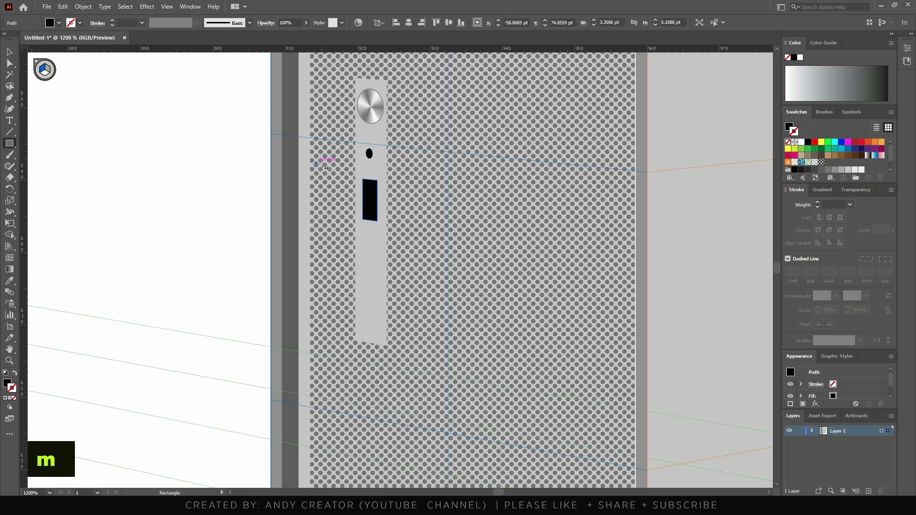
Round all four corners of the black rectangle to about 0.22 pt
{"action": "scroll", "coordinate": [376, 191], "scroll_direction": "up", "scroll_amount": 4}
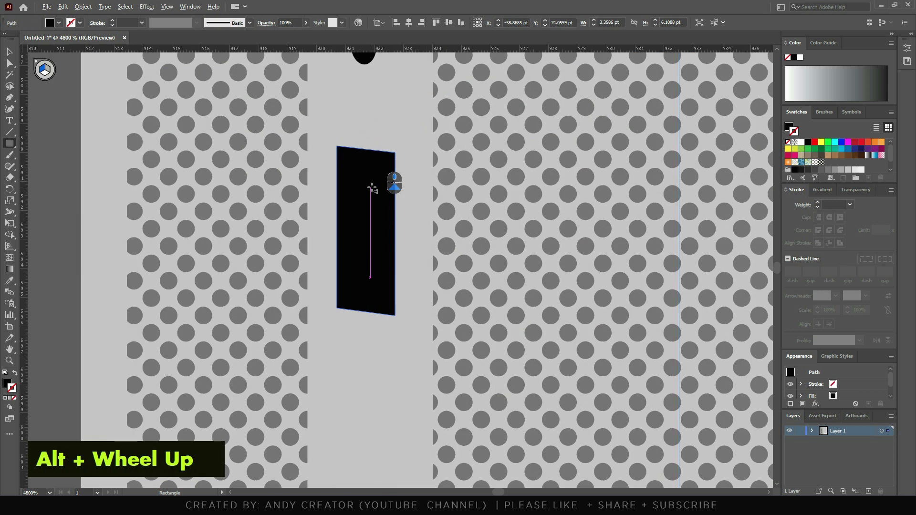
{"action": "key", "text": "a"}
{"action": "left_click_drag", "start_coordinate": [388, 158], "coordinate": [390, 162]}
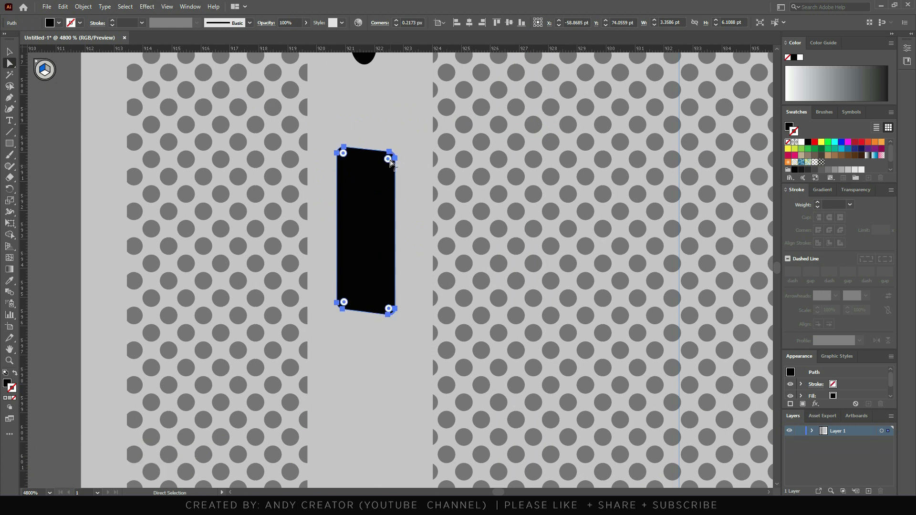
{"action": "key", "text": "v"}
{"action": "left_click", "coordinate": [402, 261]}
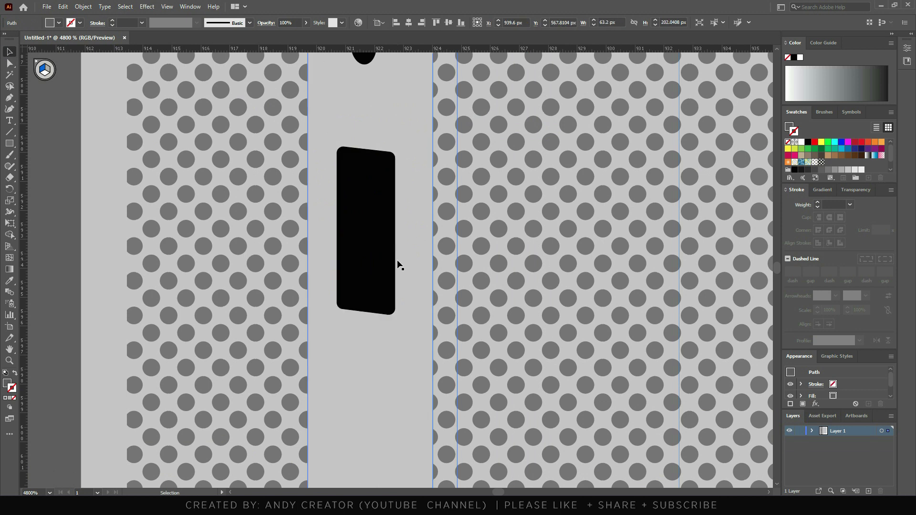
Draw two narrow upright dark grey bars, each about 0.94 pt wide, side by side inside the black rectangle
{"action": "scroll", "coordinate": [405, 267], "scroll_direction": "down", "scroll_amount": 3}
{"action": "scroll", "coordinate": [403, 358], "scroll_direction": "up", "scroll_amount": 1}
{"action": "left_click", "coordinate": [9, 143]}
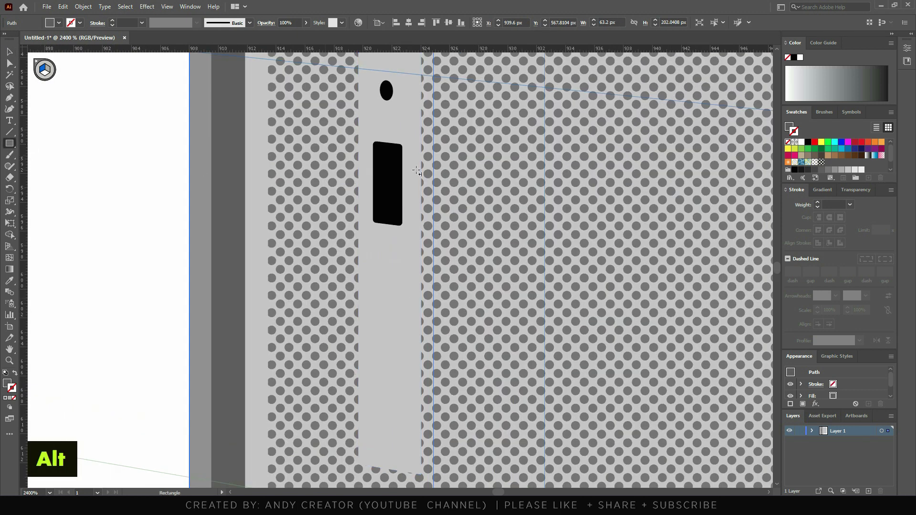
{"action": "left_click_drag", "start_coordinate": [390, 153], "coordinate": [398, 219]}
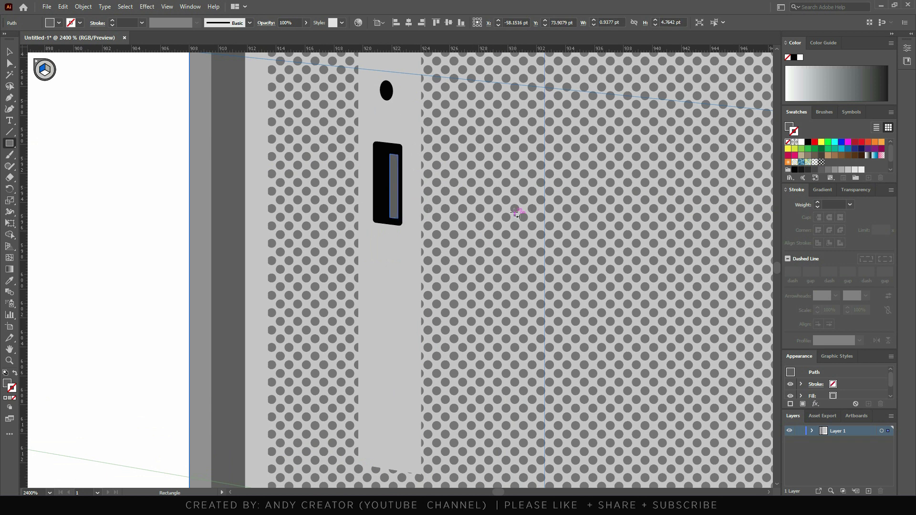
{"action": "left_click_drag", "start_coordinate": [378, 152], "coordinate": [387, 218]}
Lengthen both grey bars in perspective to about 5.16 pt so they fill the black rectangle evenly
{"action": "key", "text": "v"}
{"action": "scroll", "coordinate": [377, 167], "scroll_direction": "up", "scroll_amount": 2, "text": "alt"}
{"action": "left_click", "coordinate": [452, 183]}
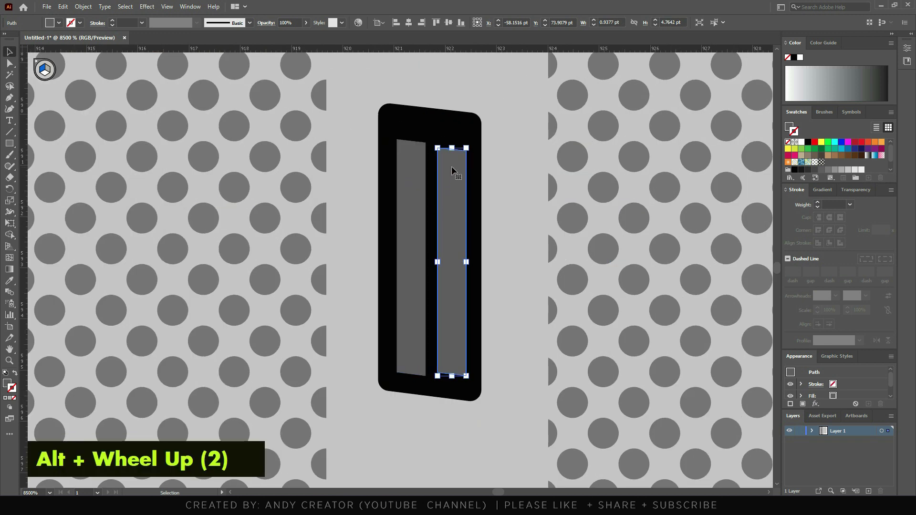
{"action": "key", "text": "p"}
{"action": "left_click_drag", "start_coordinate": [452, 150], "coordinate": [413, 130], "text": "ctrl"}
{"action": "left_click", "coordinate": [402, 152], "text": "ctrl"}
{"action": "left_click", "coordinate": [454, 286], "text": "ctrl"}
{"action": "left_click_drag", "start_coordinate": [452, 375], "coordinate": [453, 379]}
Fill the left bar of the port near-white and delete the right bar
{"action": "left_click", "coordinate": [10, 52]}
{"action": "left_click", "coordinate": [412, 162]}
{"action": "key", "text": "ctrl+z"}
{"action": "key", "text": "ctrl+z"}
{"action": "key", "text": "ctrl+z"}
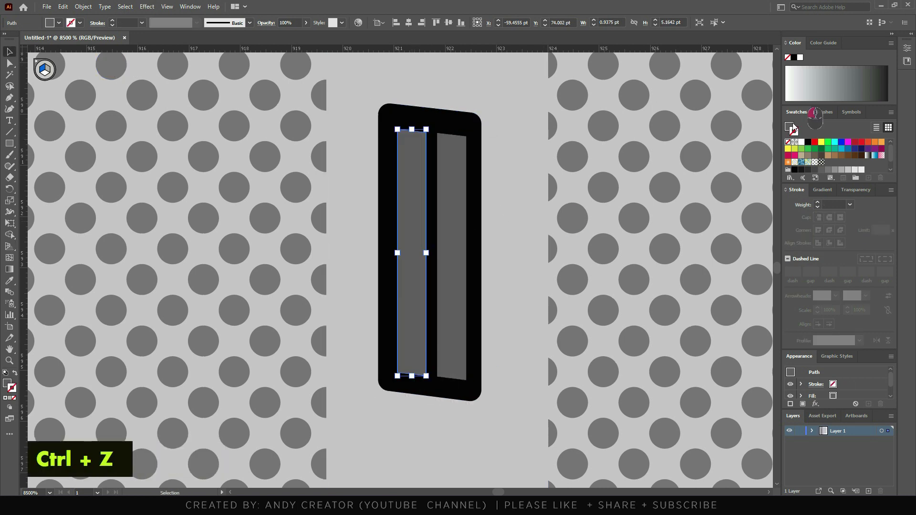
{"action": "scroll", "coordinate": [564, 270], "scroll_direction": "down", "scroll_amount": 4, "text": "alt"}
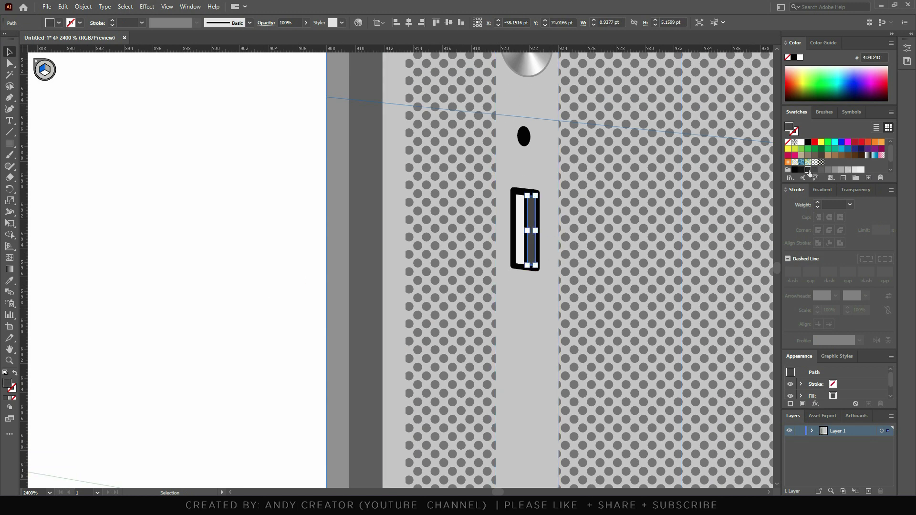
{"action": "scroll", "coordinate": [317, 234], "scroll_direction": "down", "scroll_amount": 2, "text": "alt"}
{"action": "scroll", "coordinate": [405, 225], "scroll_direction": "up", "scroll_amount": 3, "text": "alt"}
{"action": "key", "text": "Delete"}
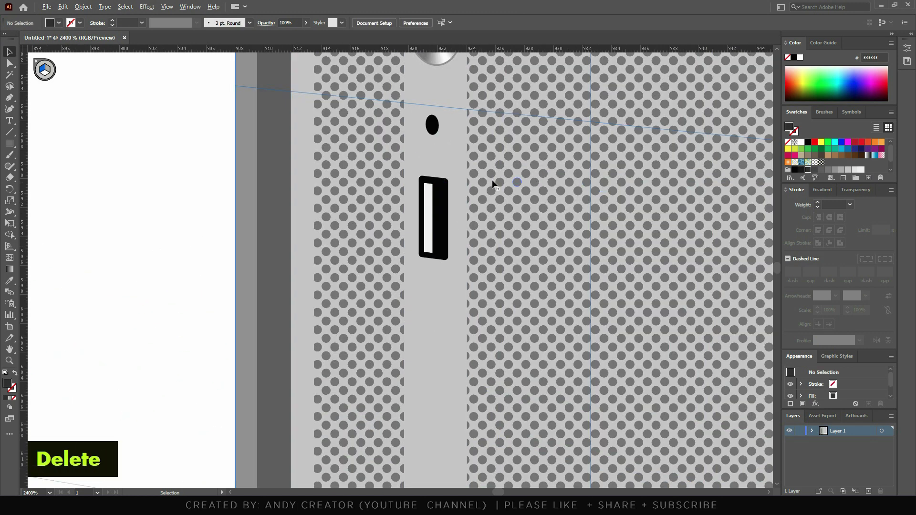
Place a copy of the black port with its white bar directly below the original on the vertical strip
{"action": "scroll", "coordinate": [478, 177], "scroll_direction": "down", "scroll_amount": 2, "text": "alt"}
{"action": "scroll", "coordinate": [477, 174], "scroll_direction": "up", "scroll_amount": 2, "text": "alt"}
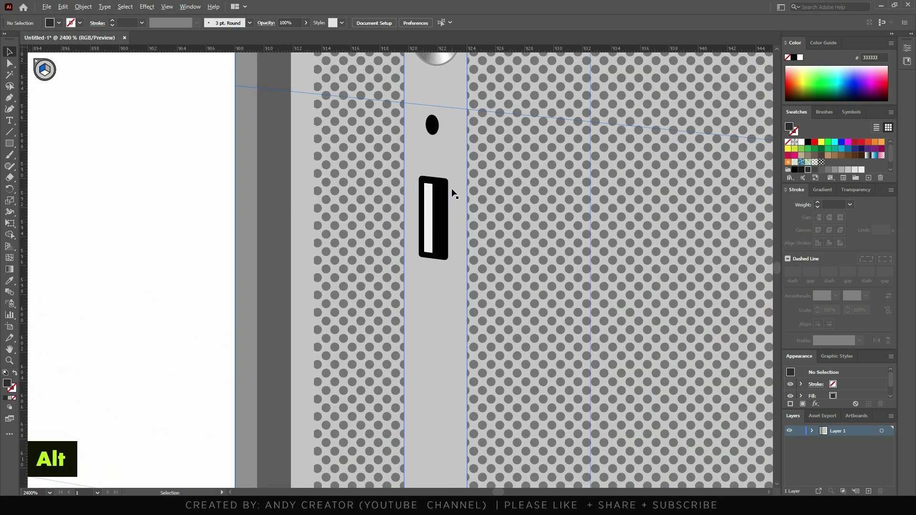
{"action": "left_click", "coordinate": [435, 250], "text": "alt"}
{"action": "left_click_drag", "start_coordinate": [435, 250], "coordinate": [437, 380]}
{"action": "scroll", "coordinate": [411, 108], "scroll_direction": "down", "scroll_amount": 10, "text": "alt"}
{"action": "scroll", "coordinate": [411, 107], "scroll_direction": "up", "scroll_amount": 3, "text": "alt"}
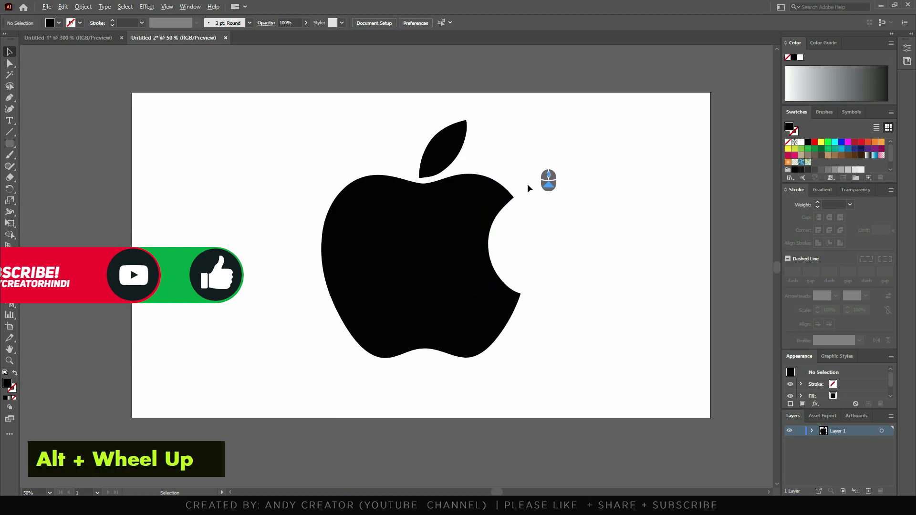
Copy the complete Apple logo from the Untitled-2 document and return to the Untitled-1 computer-case document
{"action": "scroll", "coordinate": [528, 184], "scroll_direction": "up", "scroll_amount": 1, "text": "alt"}
{"action": "scroll", "coordinate": [439, 205], "scroll_direction": "down", "scroll_amount": 1, "text": "alt"}
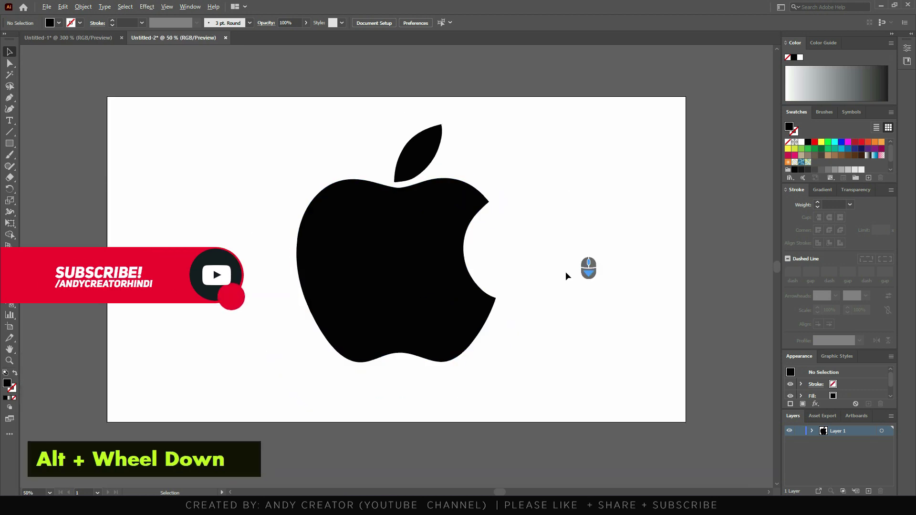
{"action": "left_click", "coordinate": [55, 35]}
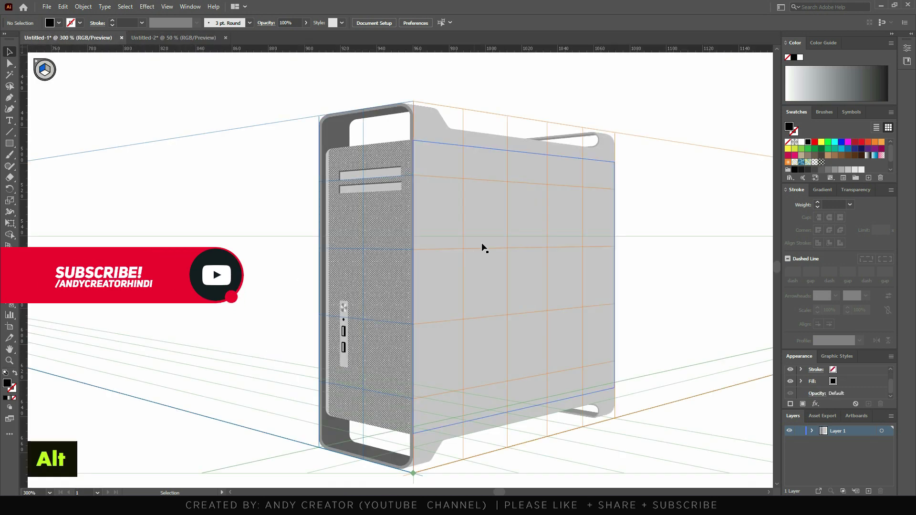
{"action": "left_click", "coordinate": [184, 35]}
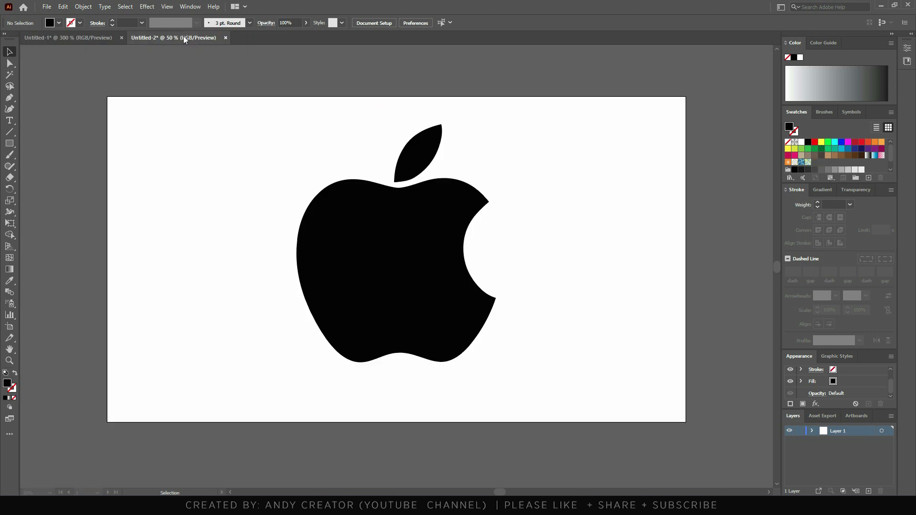
{"action": "left_click", "coordinate": [415, 244]}
{"action": "left_click_drag", "start_coordinate": [509, 214], "coordinate": [275, 359]}
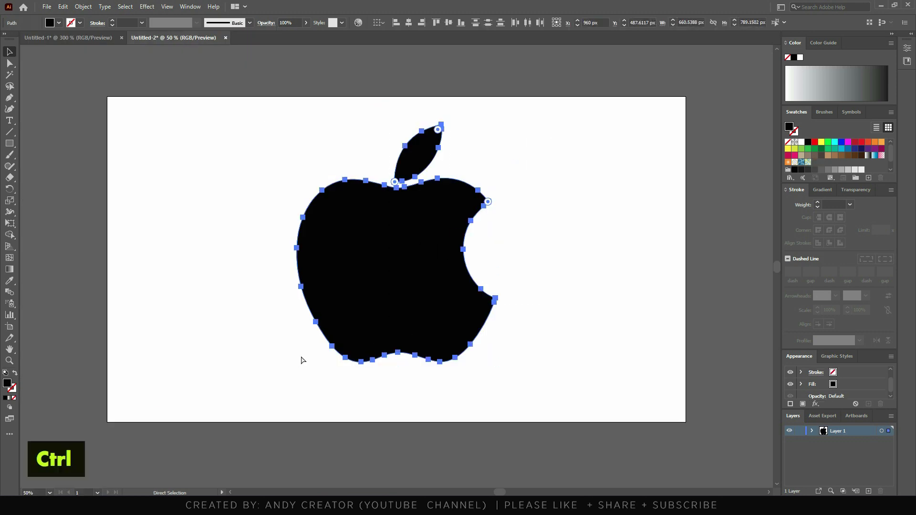
{"action": "key", "text": "ctrl+c"}
{"action": "left_click", "coordinate": [79, 38]}
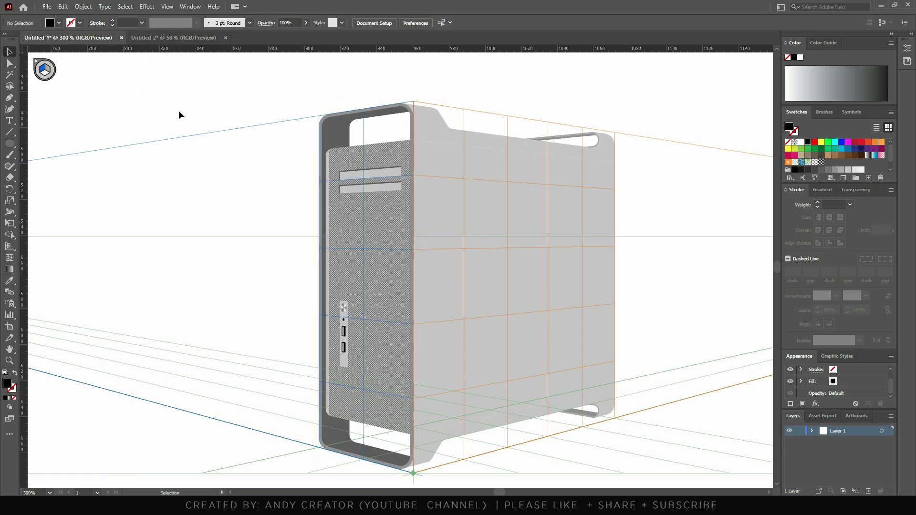
Paste the Apple logo, scale it down to about 83 by 99 px, and place it beside the case on its mesh-front side
{"action": "key", "text": "ctrl+v"}
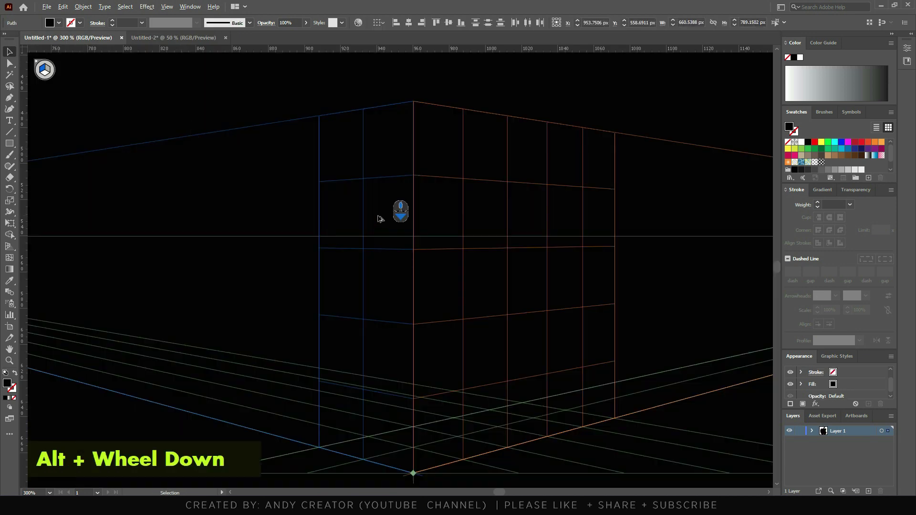
{"action": "scroll", "coordinate": [395, 225], "scroll_direction": "down", "scroll_amount": 4, "text": "alt"}
{"action": "left_click_drag", "start_coordinate": [517, 69], "coordinate": [400, 208]}
{"action": "left_click_drag", "start_coordinate": [378, 245], "coordinate": [303, 238]}
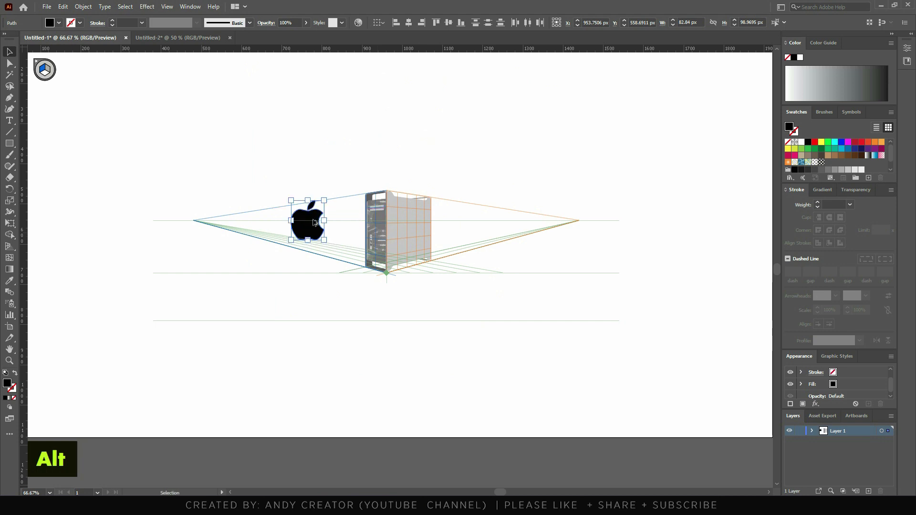
Group the leaf and body of the Apple logo into one object
{"action": "scroll", "coordinate": [308, 221], "scroll_direction": "up", "scroll_amount": 4, "text": "alt"}
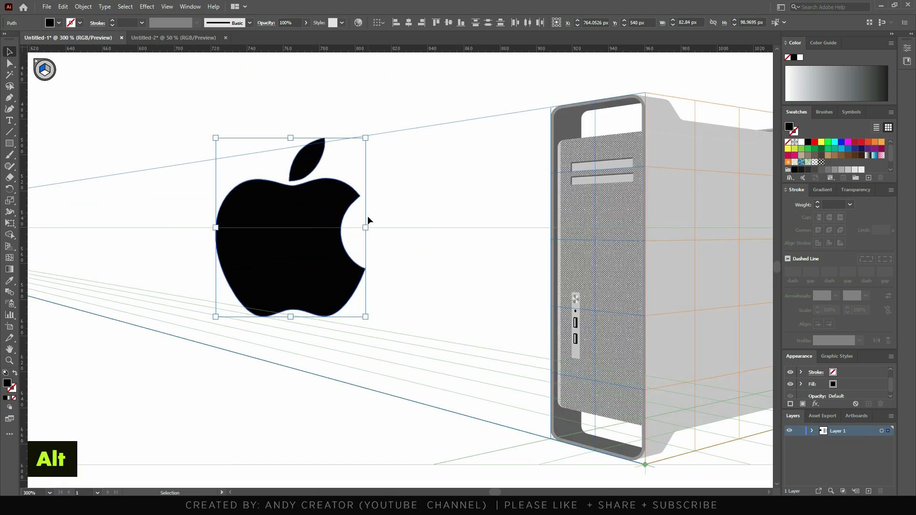
{"action": "key", "text": "ctrl+g"}
{"action": "left_click", "coordinate": [353, 107]}
{"action": "left_click", "coordinate": [322, 198]}
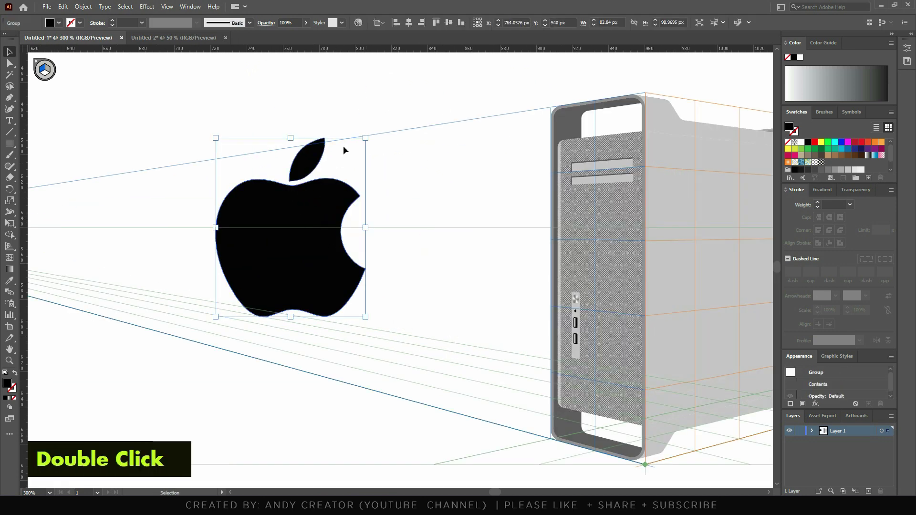
Attach the logo group to the right perspective plane on the case's side panel and scale it to about 40 by 48 px
{"action": "scroll", "coordinate": [323, 182], "scroll_direction": "down", "scroll_amount": 4, "text": "alt"}
{"action": "scroll", "coordinate": [474, 231], "scroll_direction": "up", "scroll_amount": 3, "text": "alt"}
{"action": "key", "text": "shift+v"}
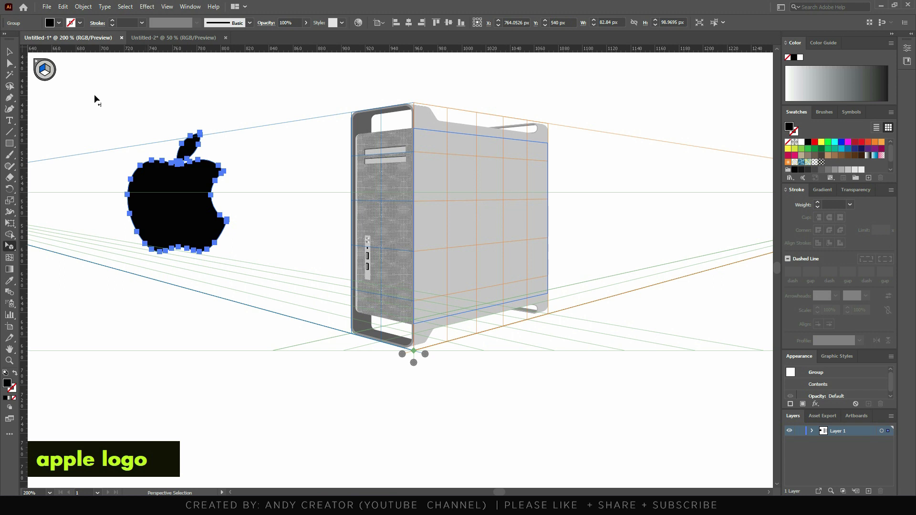
{"action": "left_click_drag", "start_coordinate": [184, 208], "coordinate": [491, 216]}
{"action": "scroll", "coordinate": [495, 206], "scroll_direction": "up", "scroll_amount": 3}
{"action": "left_click_drag", "start_coordinate": [555, 58], "coordinate": [527, 138]}
{"action": "scroll", "coordinate": [535, 252], "scroll_direction": "down", "scroll_amount": 2}
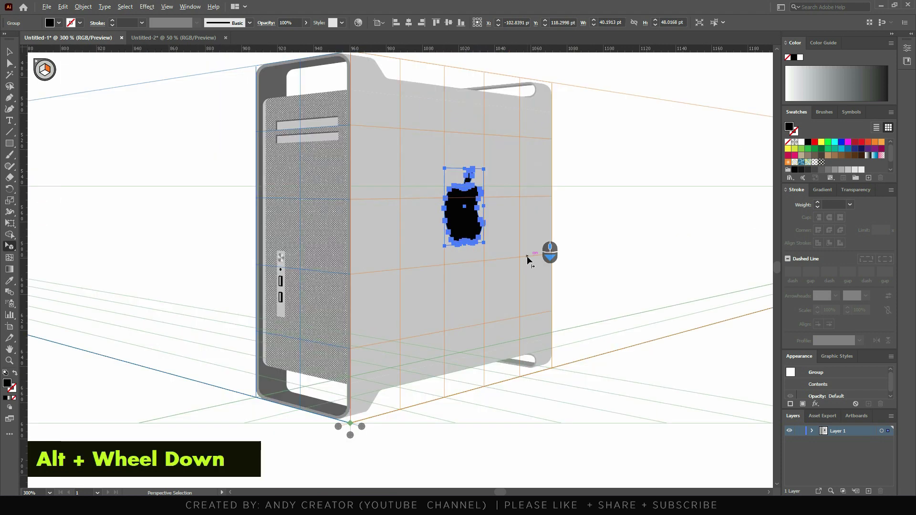
Fill the logo with medium grey and, with the perspective grid hidden, shift it slightly down on the side panel
{"action": "left_click", "coordinate": [841, 170]}
{"action": "left_click", "coordinate": [835, 170]}
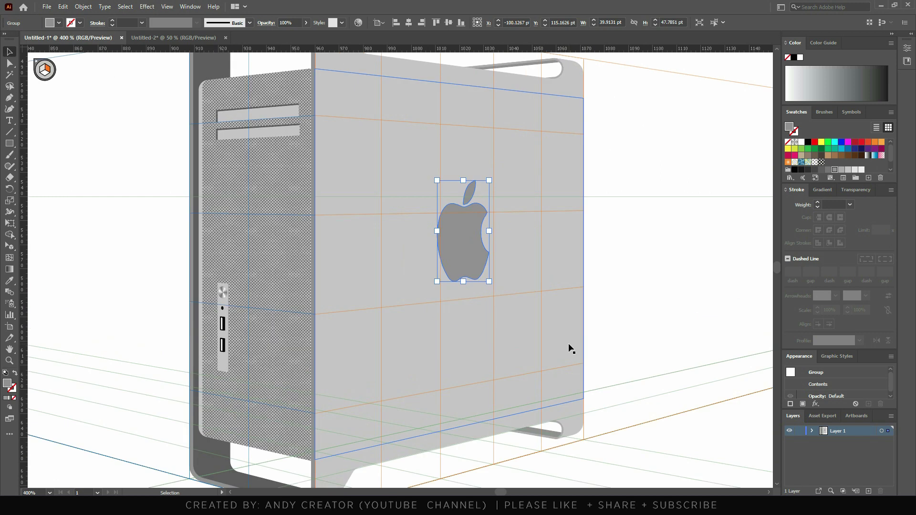
{"action": "key", "text": "ctrl+shift+i"}
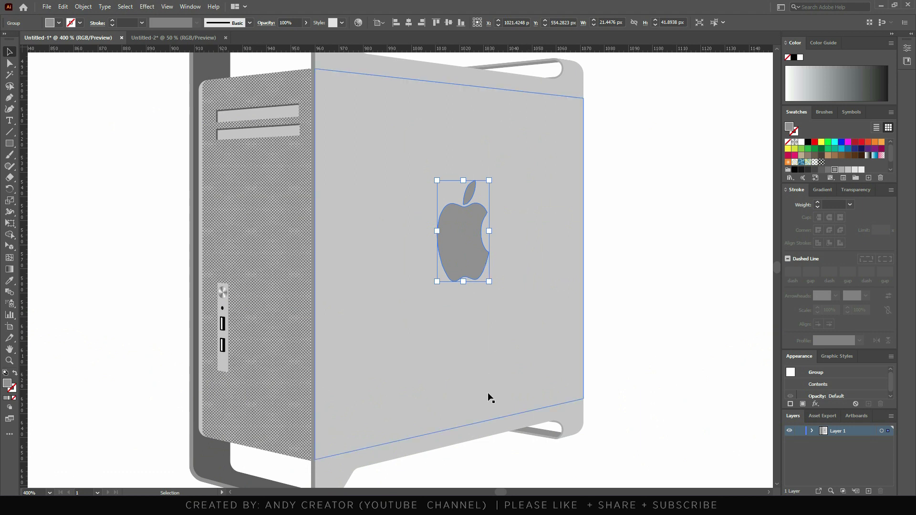
{"action": "left_click_drag", "start_coordinate": [474, 241], "coordinate": [475, 244]}
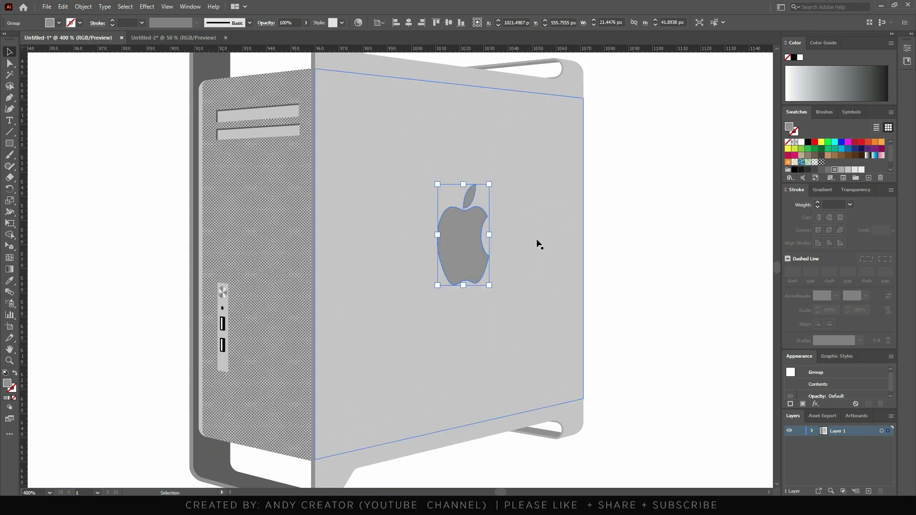
Show the perspective grid again and shrink the logo in perspective to about 36 by 43 px, then deselect it
{"action": "key", "text": "shift+p"}
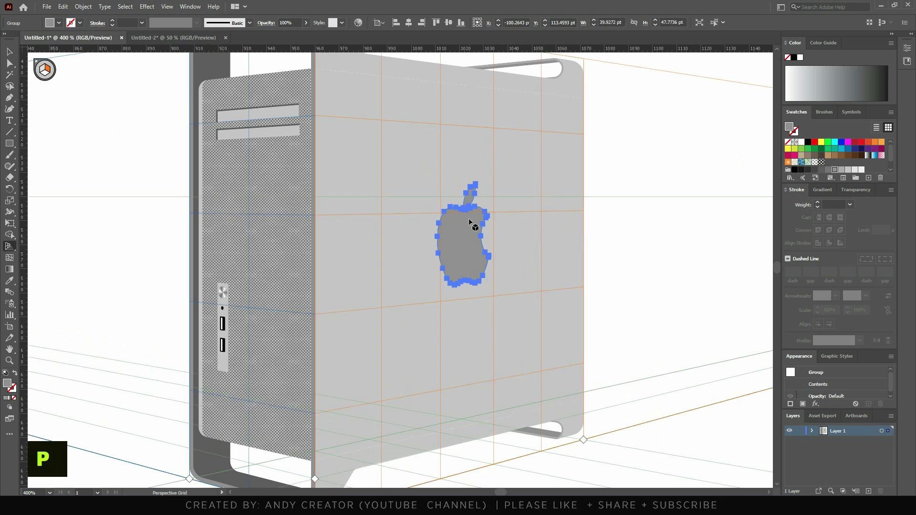
{"action": "left_click_drag", "start_coordinate": [438, 184], "coordinate": [502, 191]}
{"action": "key", "text": "shift+p"}
{"action": "left_click", "coordinate": [9, 52]}
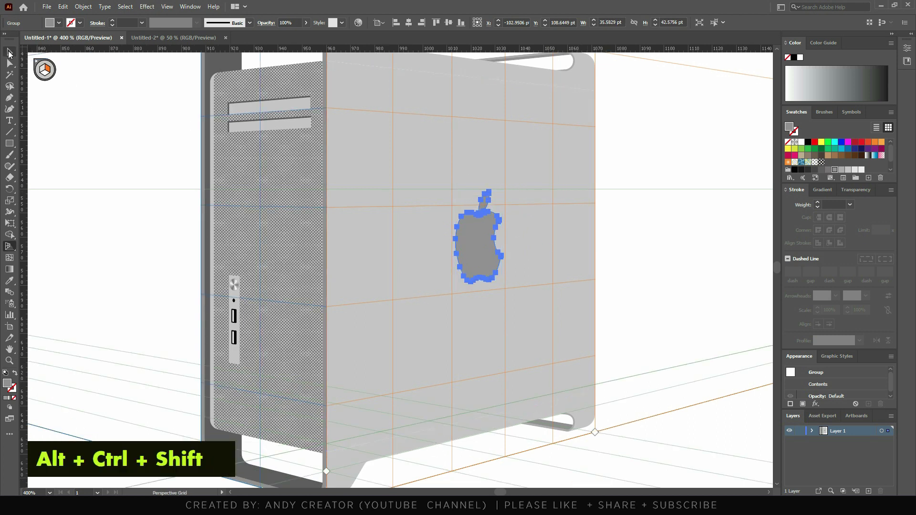
{"action": "left_click", "coordinate": [679, 251]}
Hide the perspective grid so that the whole computer case can be viewed without guide lines
{"action": "scroll", "coordinate": [622, 260], "scroll_direction": "down", "scroll_amount": 3}
{"action": "scroll", "coordinate": [541, 126], "scroll_direction": "up", "scroll_amount": 1}
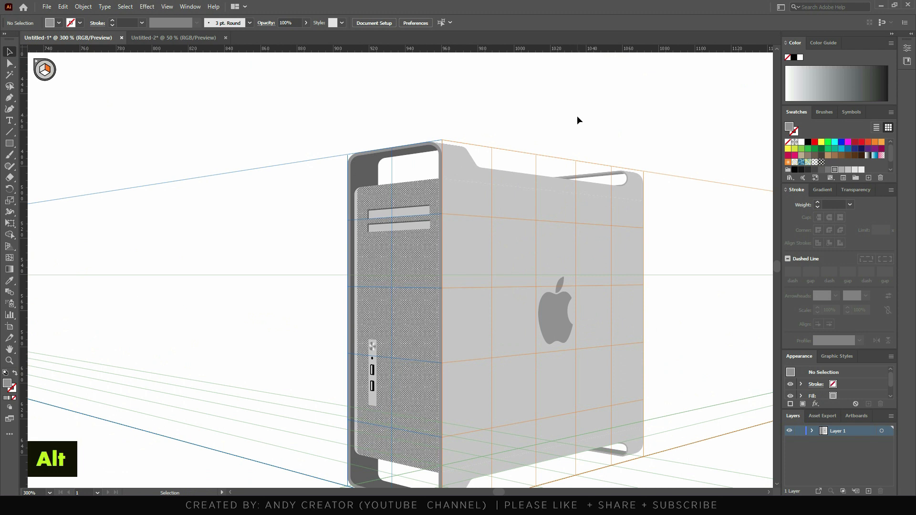
{"action": "key", "text": "ctrl+shift+i"}
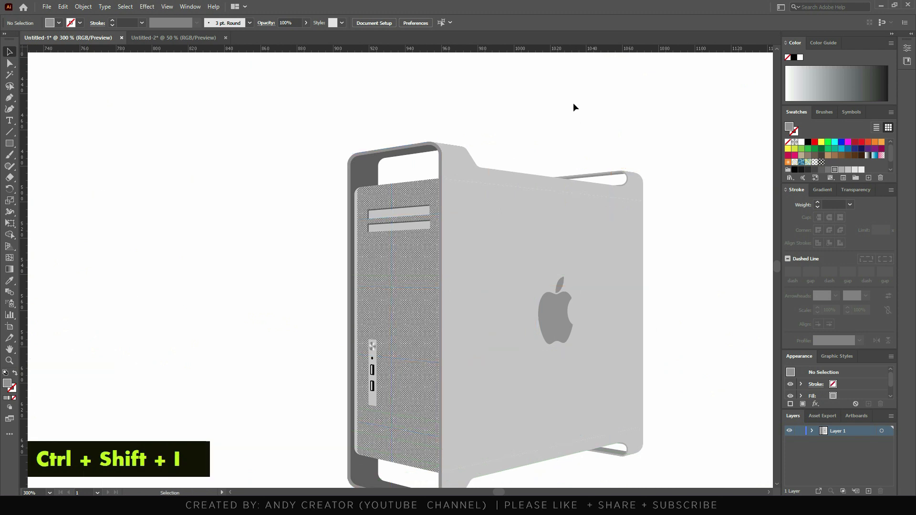
{"action": "scroll", "coordinate": [446, 127], "scroll_direction": "down", "scroll_amount": 1}
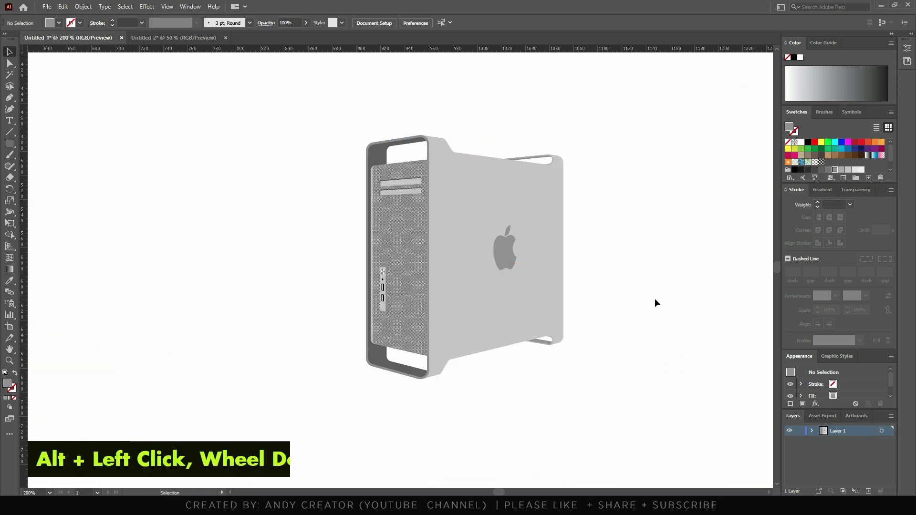